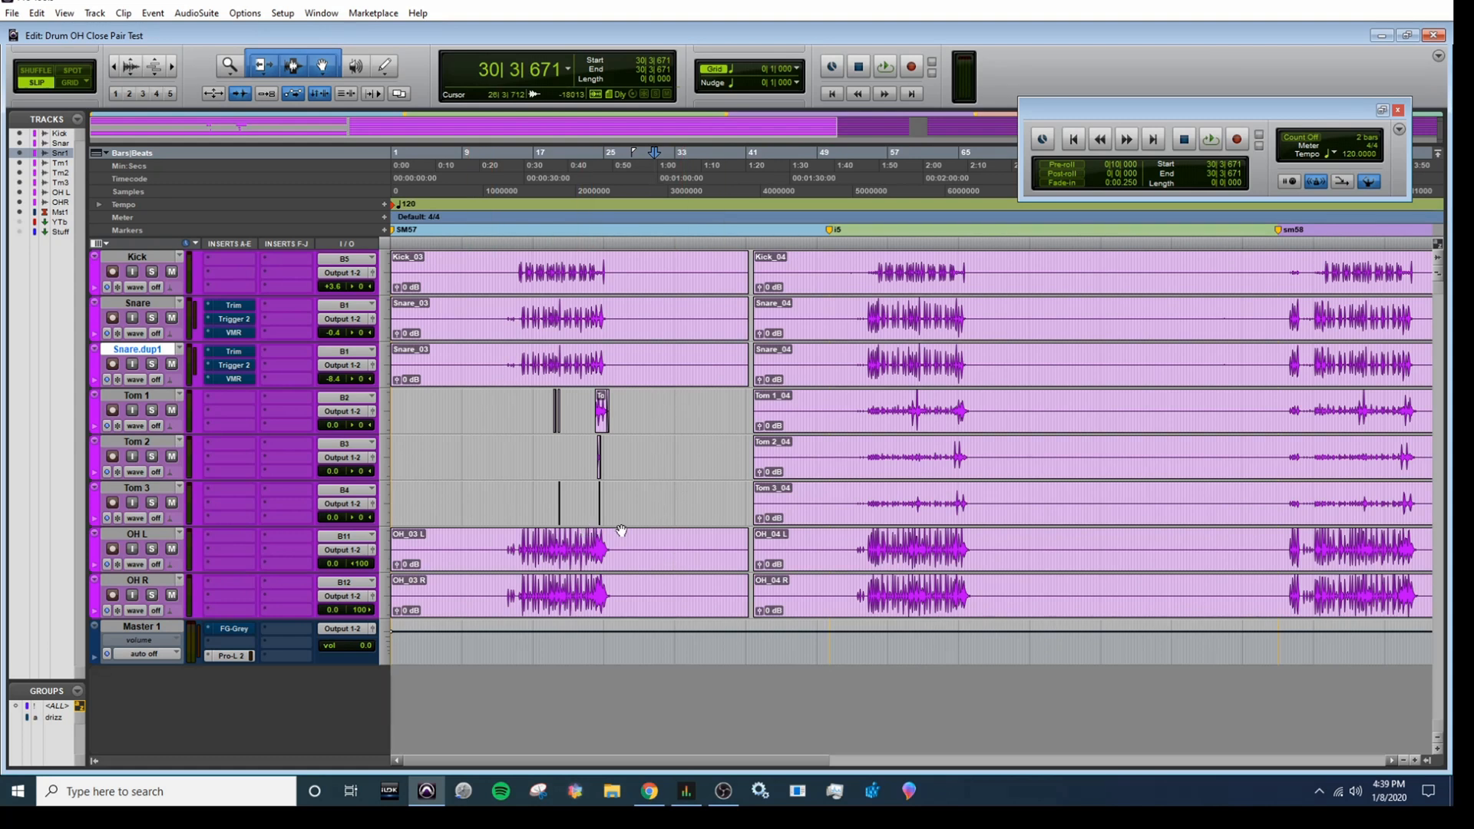
Select the drum performance from about bar 15 to bar 25 across all drum tracks and audition it
scroll(595, 538, up, 3)
key(ctrl+])
key(ctrl+[)
key(ctrl+[)
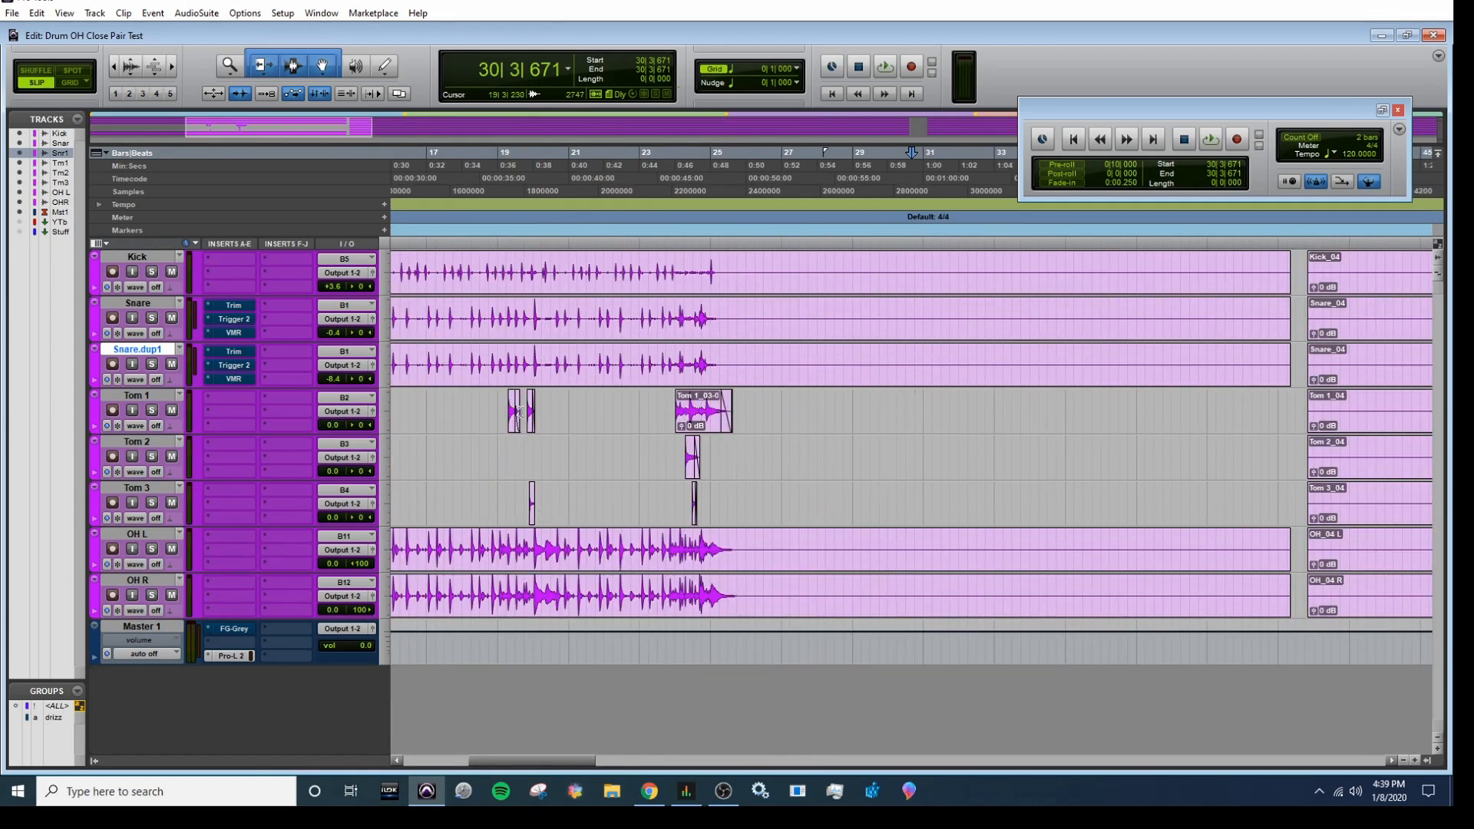
key(ctrl+])
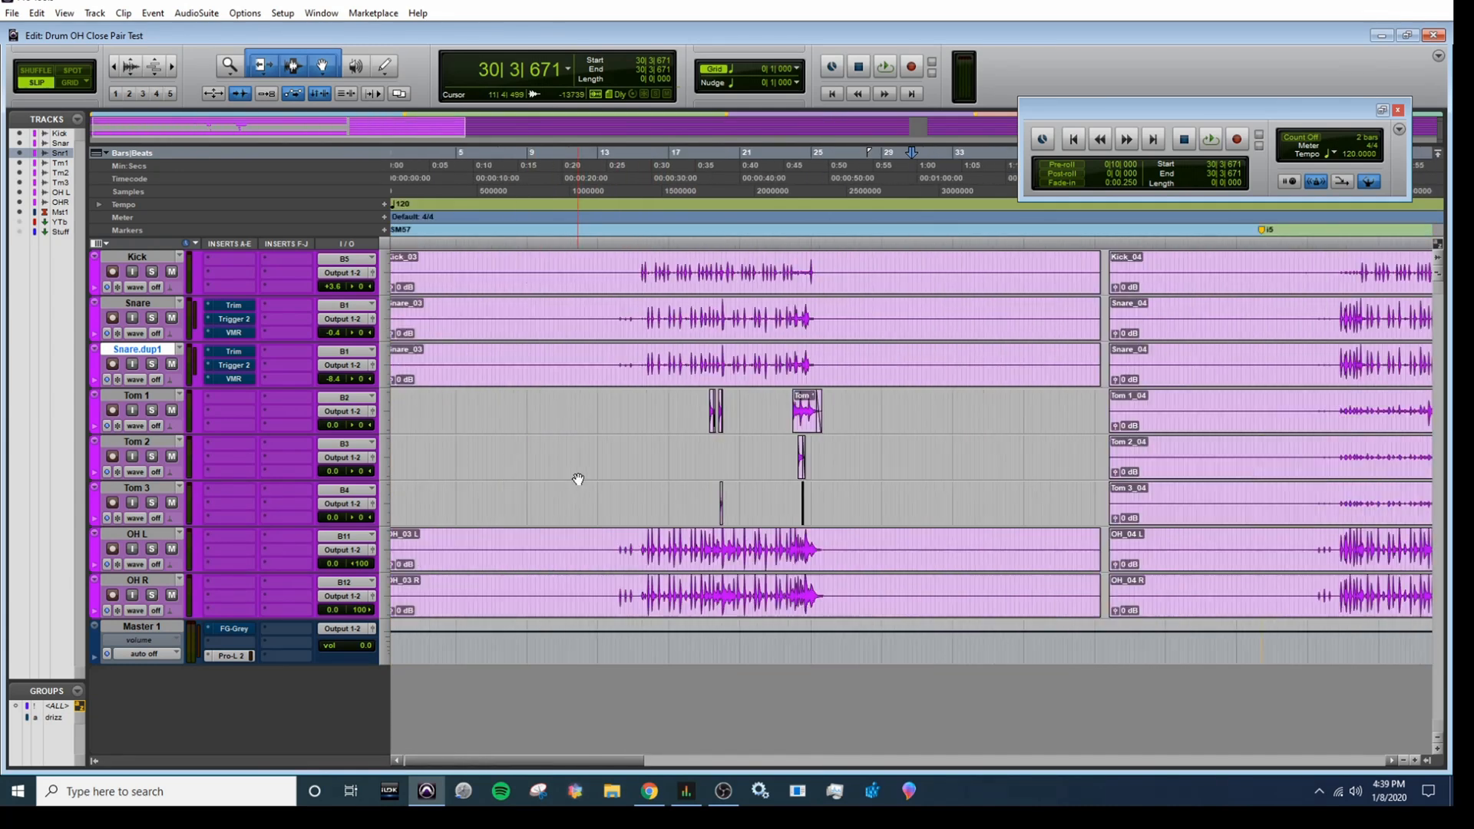
key(ctrl+[)
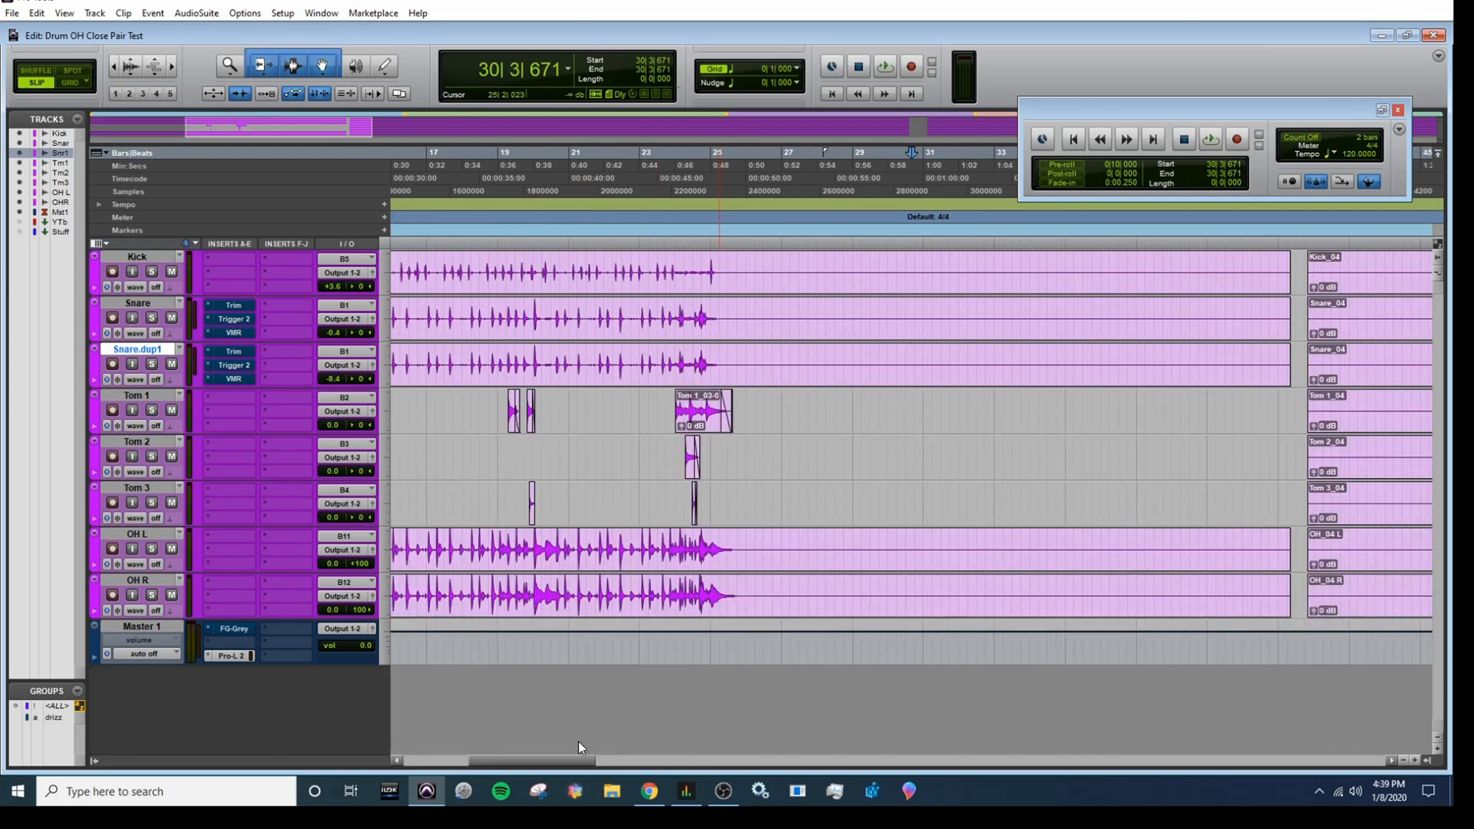
click(456, 755)
drag(456, 756, 499, 768)
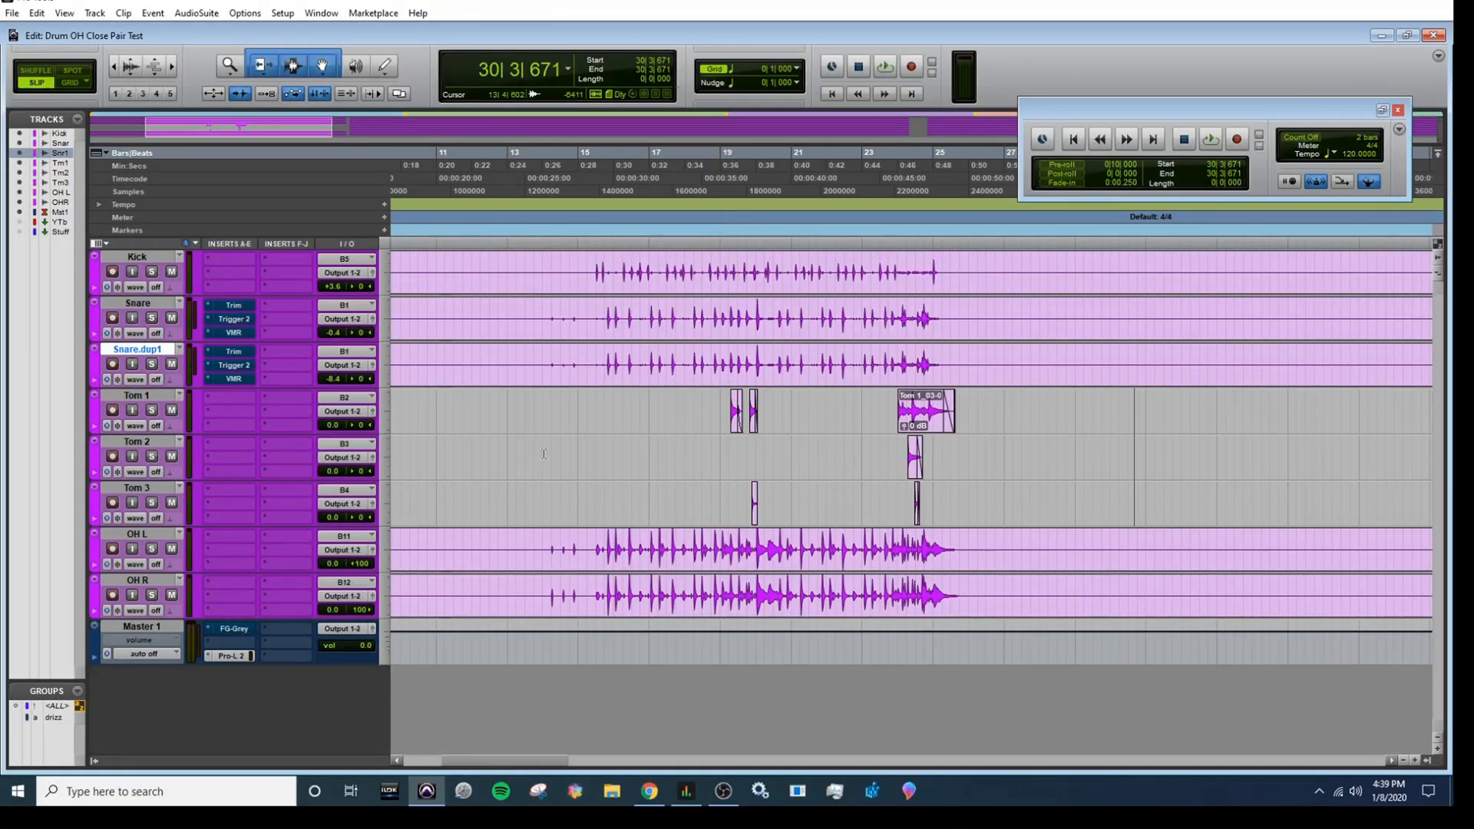
drag(592, 278, 950, 593)
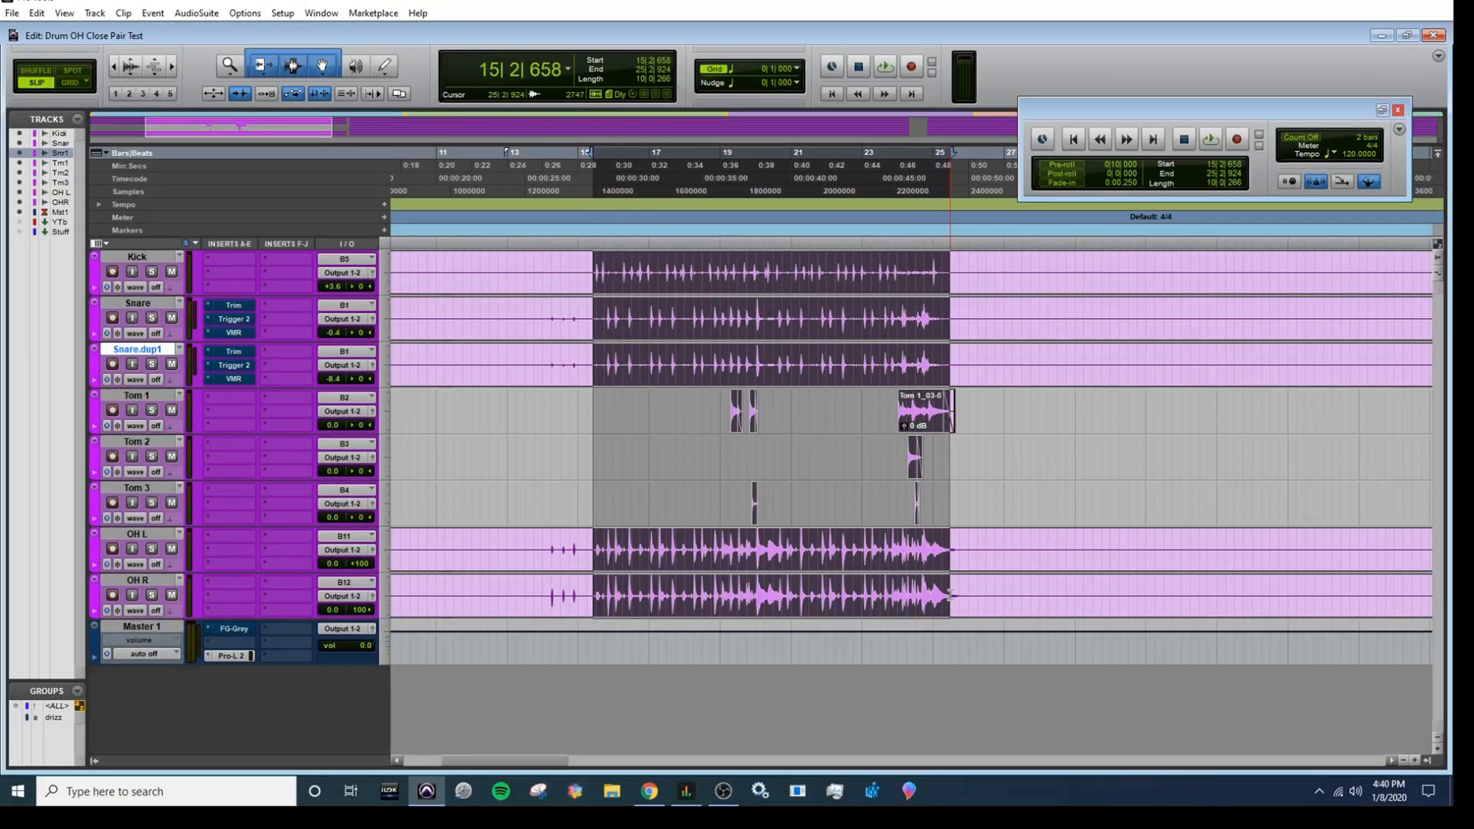
key(space)
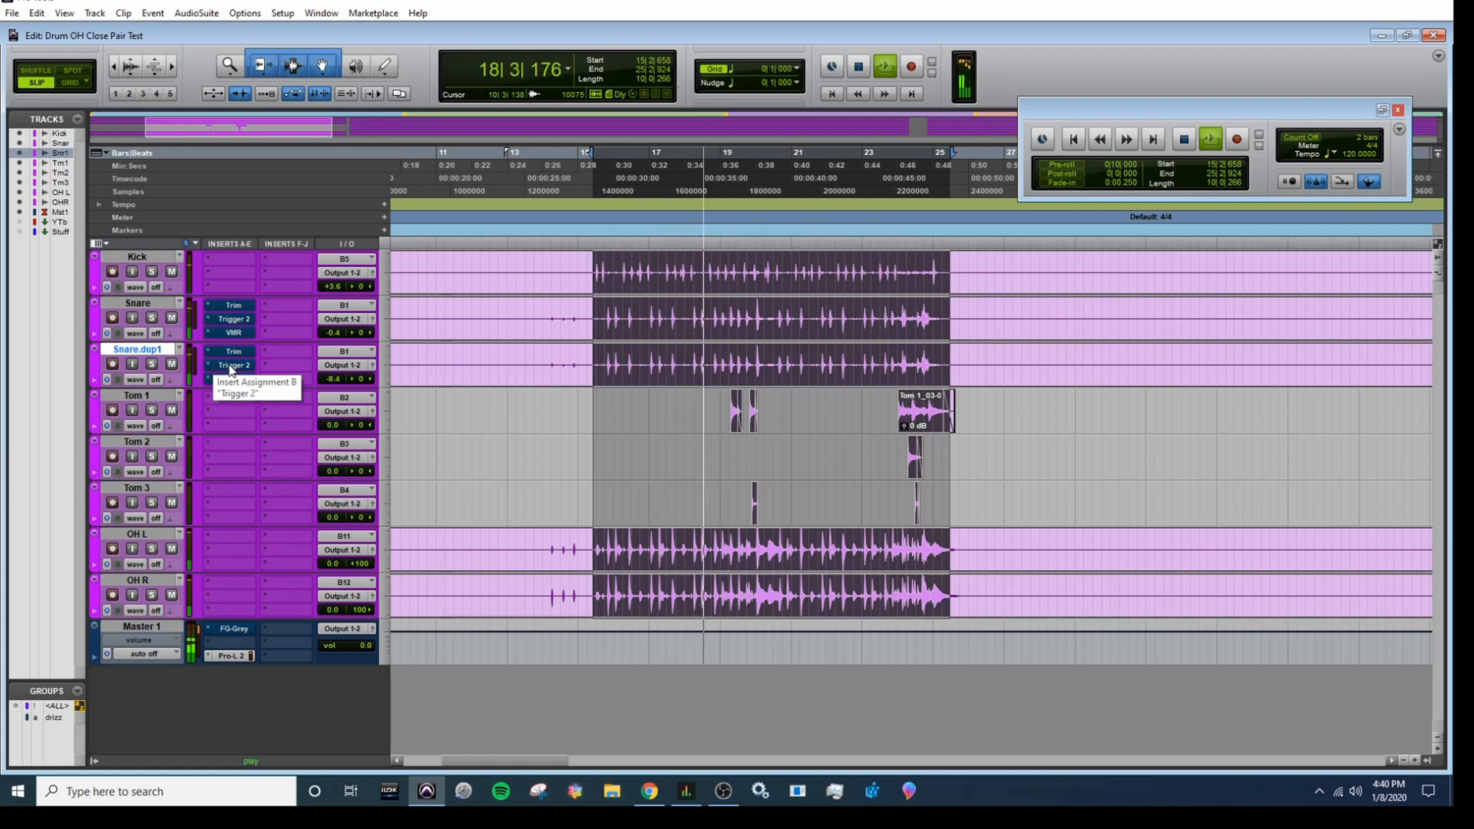
key(space)
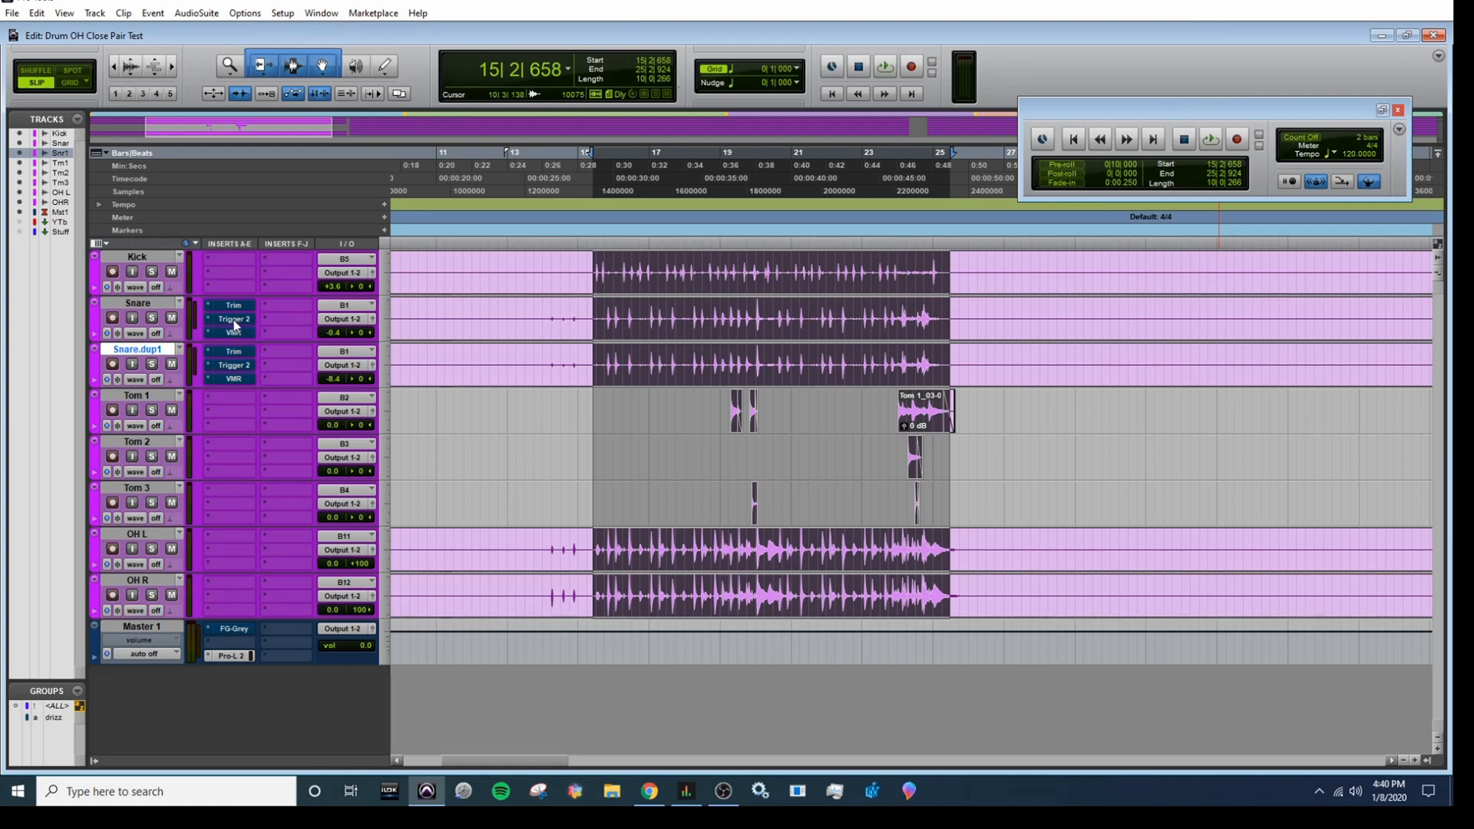
Remove the Trigger 2 inserts from the Snare and Snare.dup1 tracks
click(211, 319)
click(218, 322)
click(207, 362)
click(223, 367)
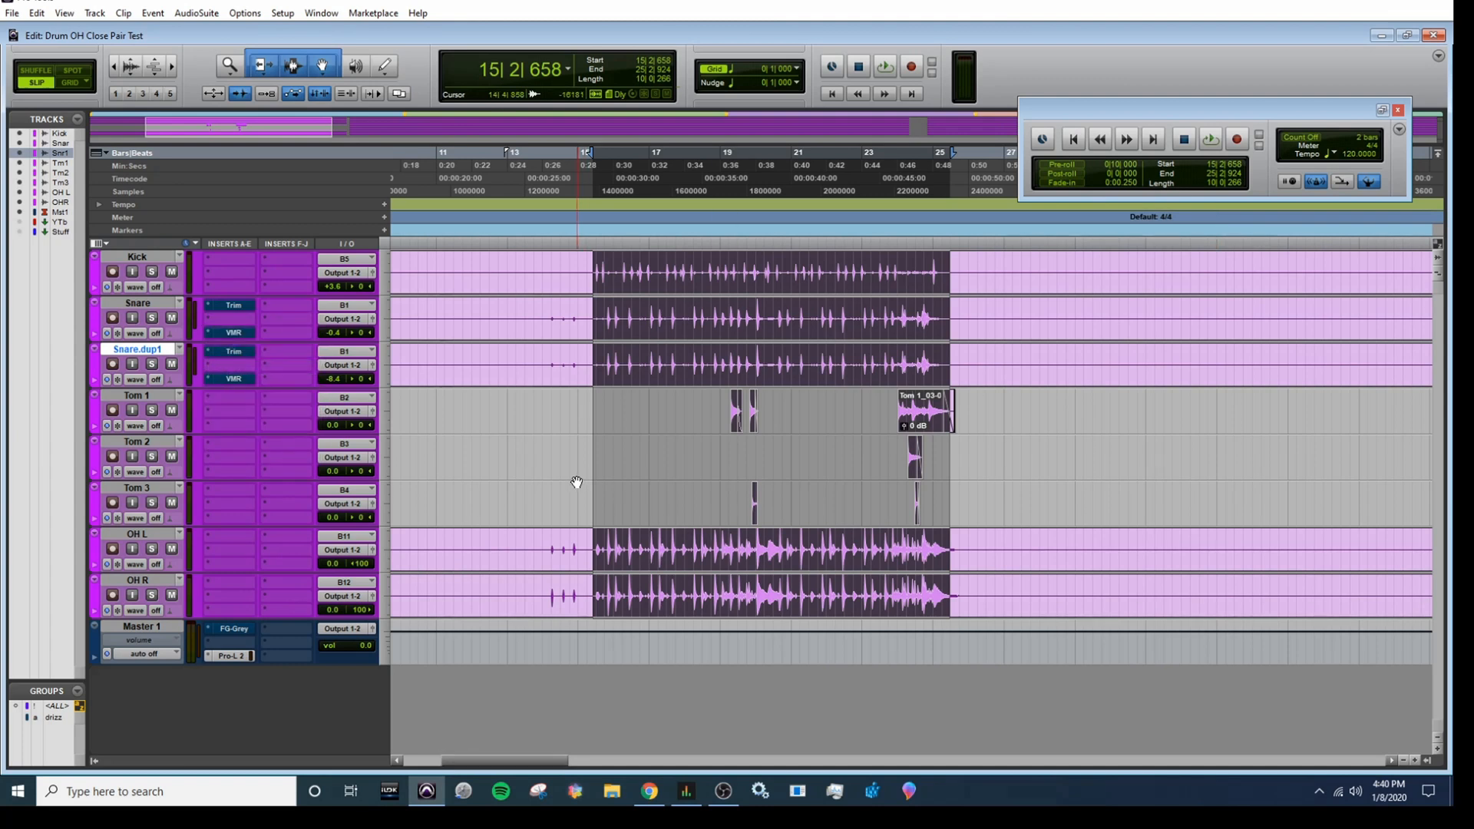
key(space)
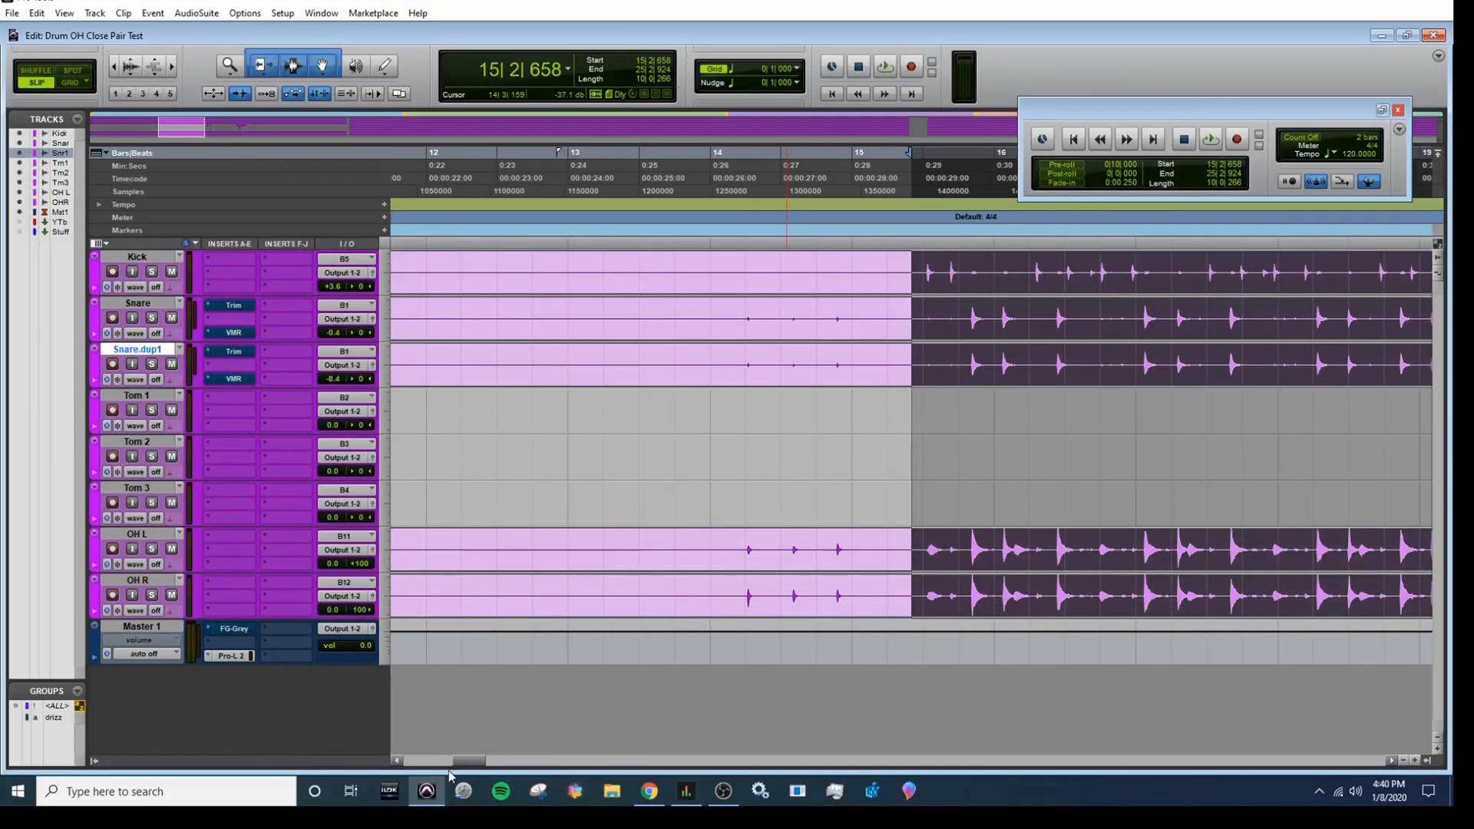
Make the Snare track moderately taller than the other tracks to enlarge its waveform around bar 15
drag(462, 761, 475, 761)
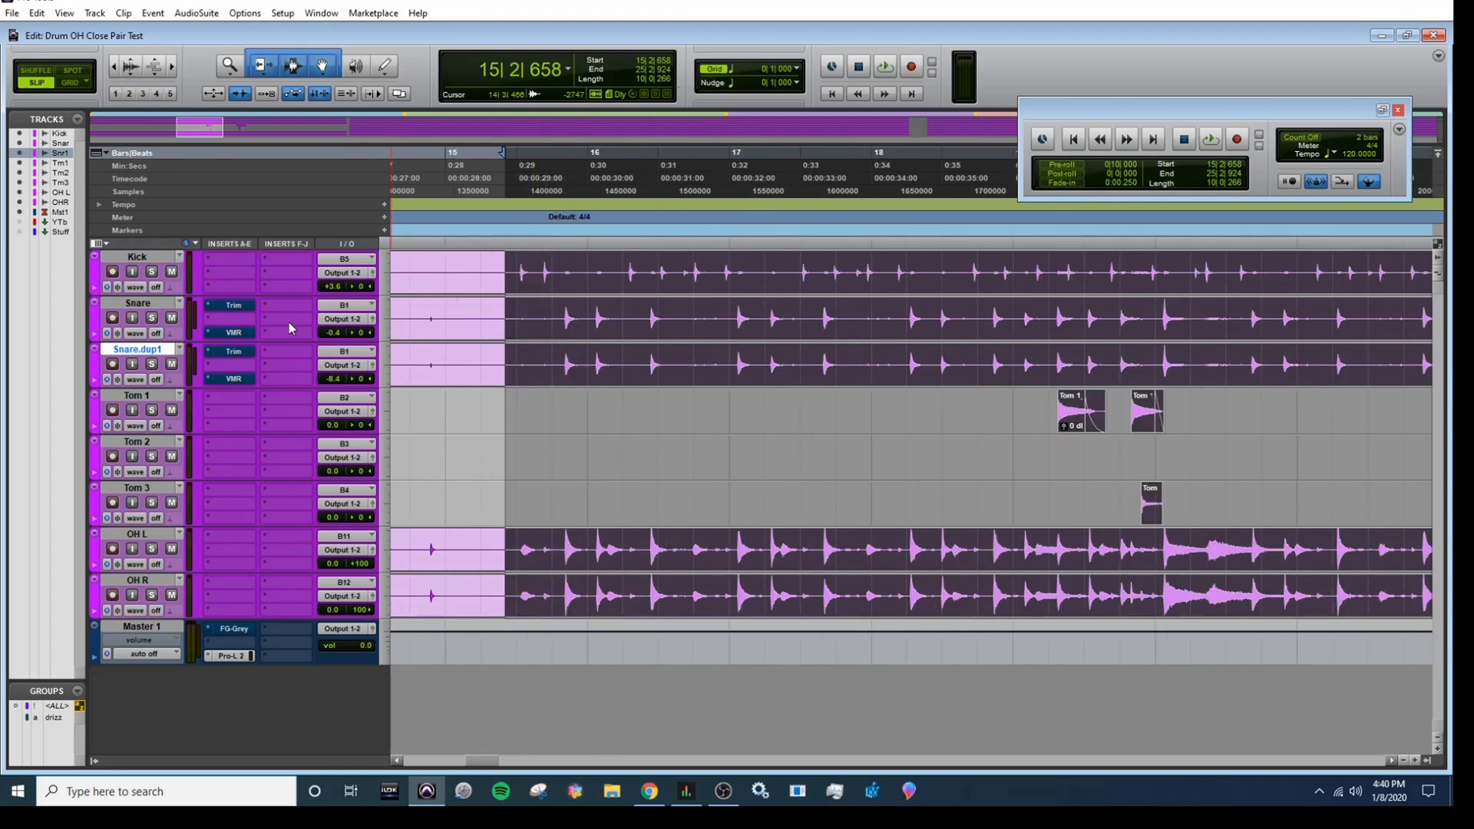
drag(289, 339, 328, 483)
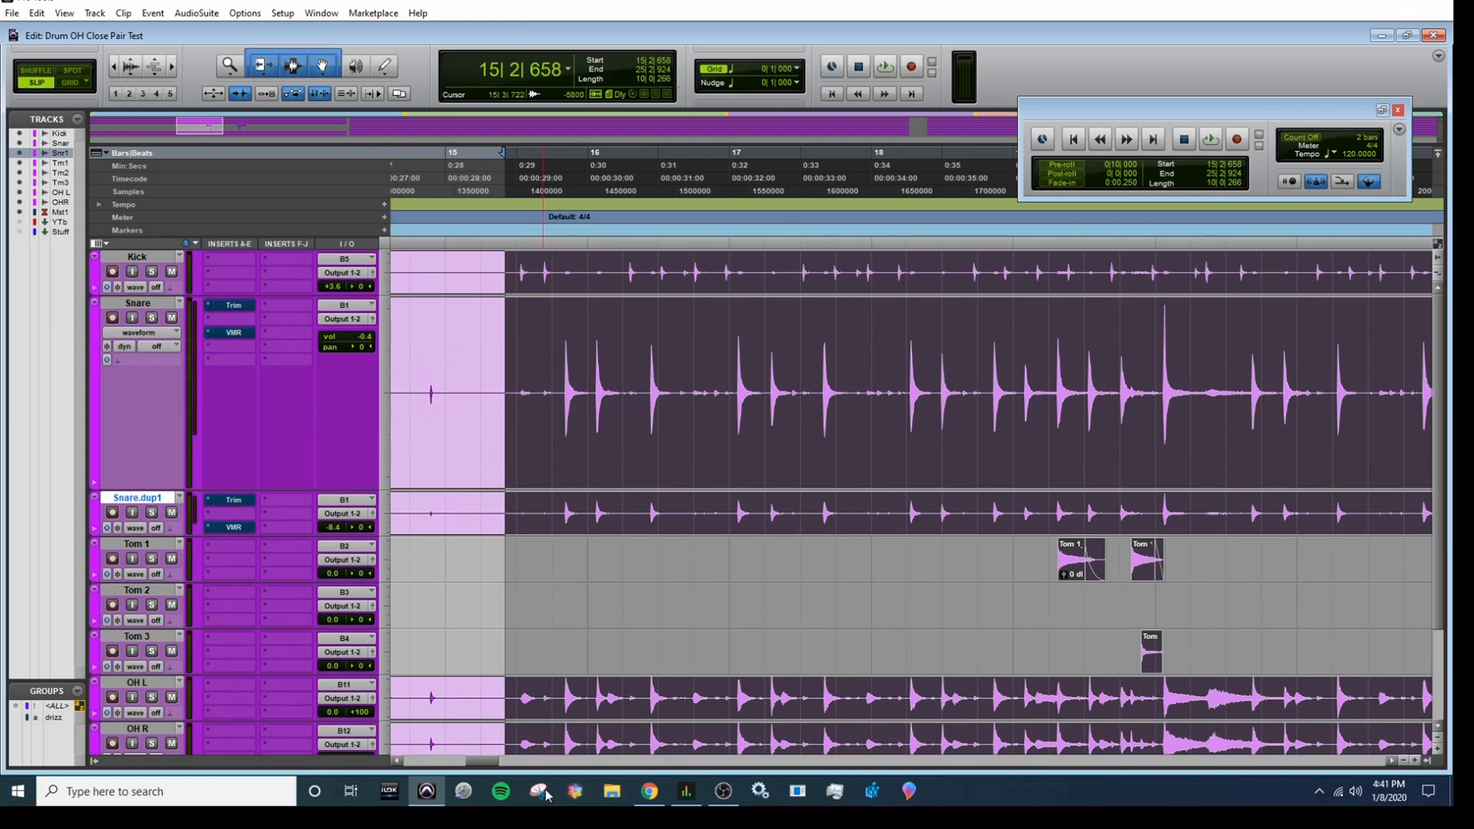
mouse_move(484, 761)
mouse_down()
mouse_move(516, 779)
mouse_move(489, 772)
mouse_up()
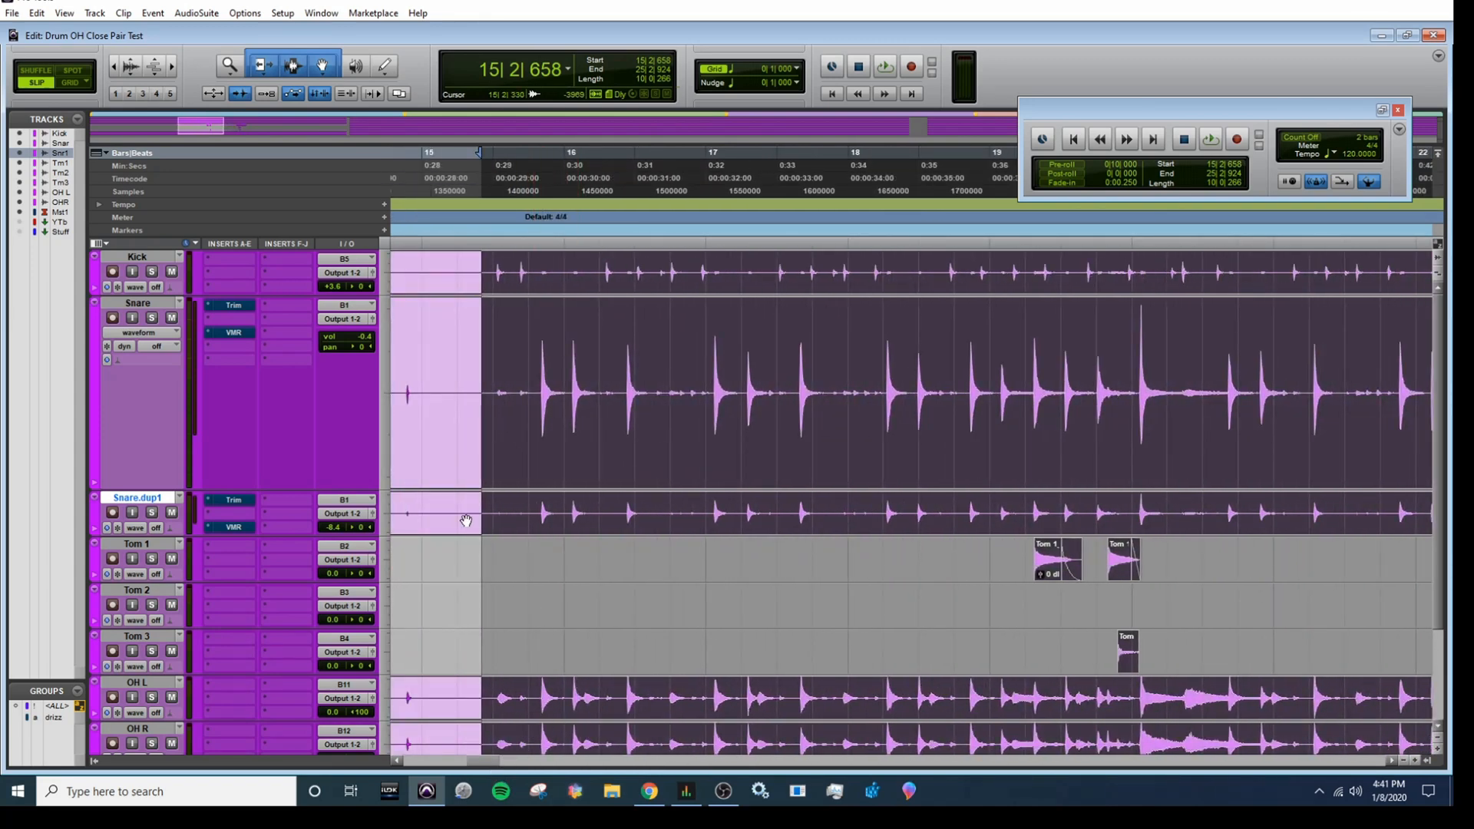
drag(365, 490, 374, 364)
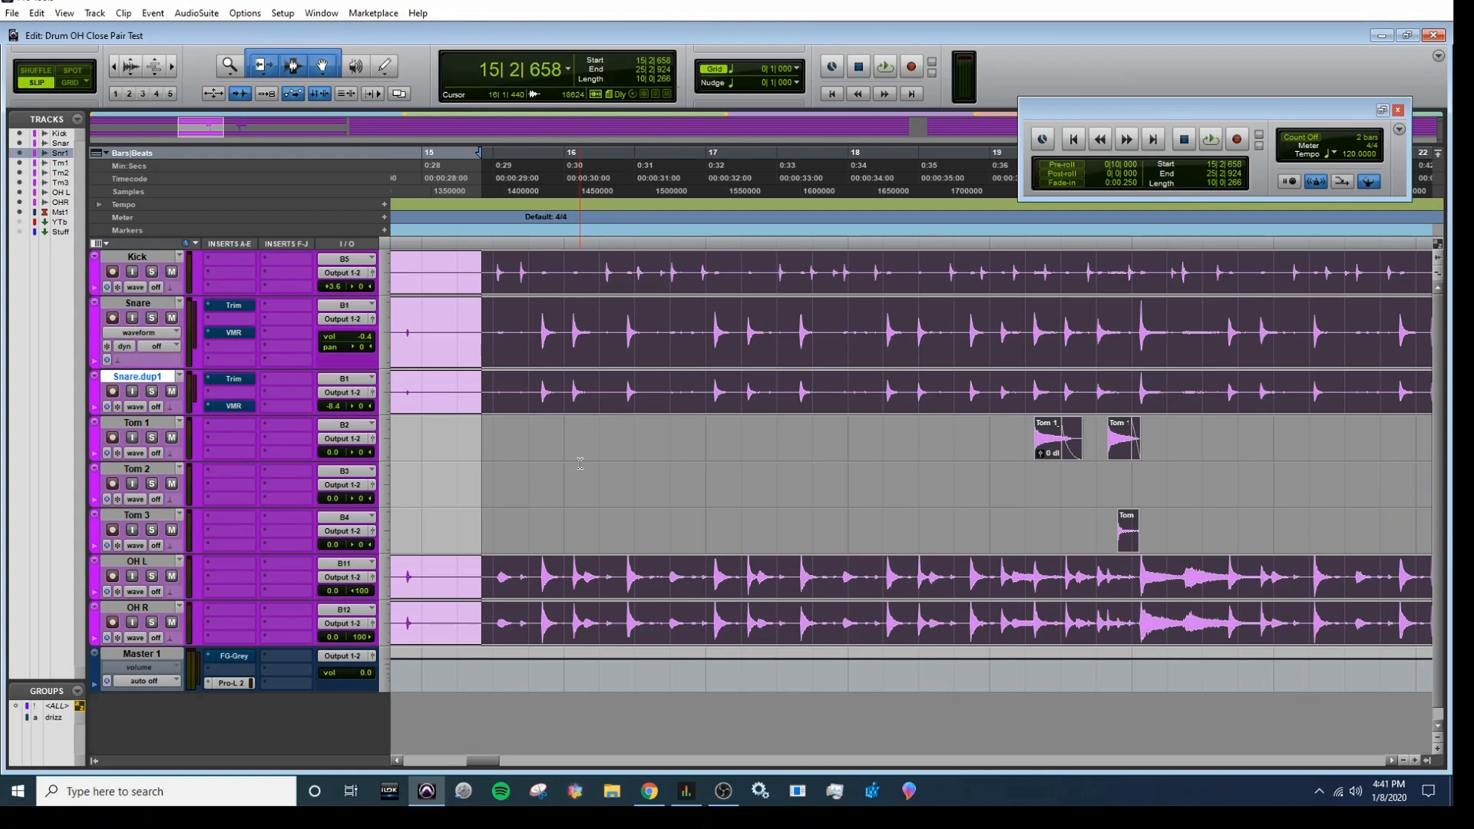
Select from about bar 15 beat 3 to the start of bar 20 across all drum tracks and audition the passage
click(535, 325)
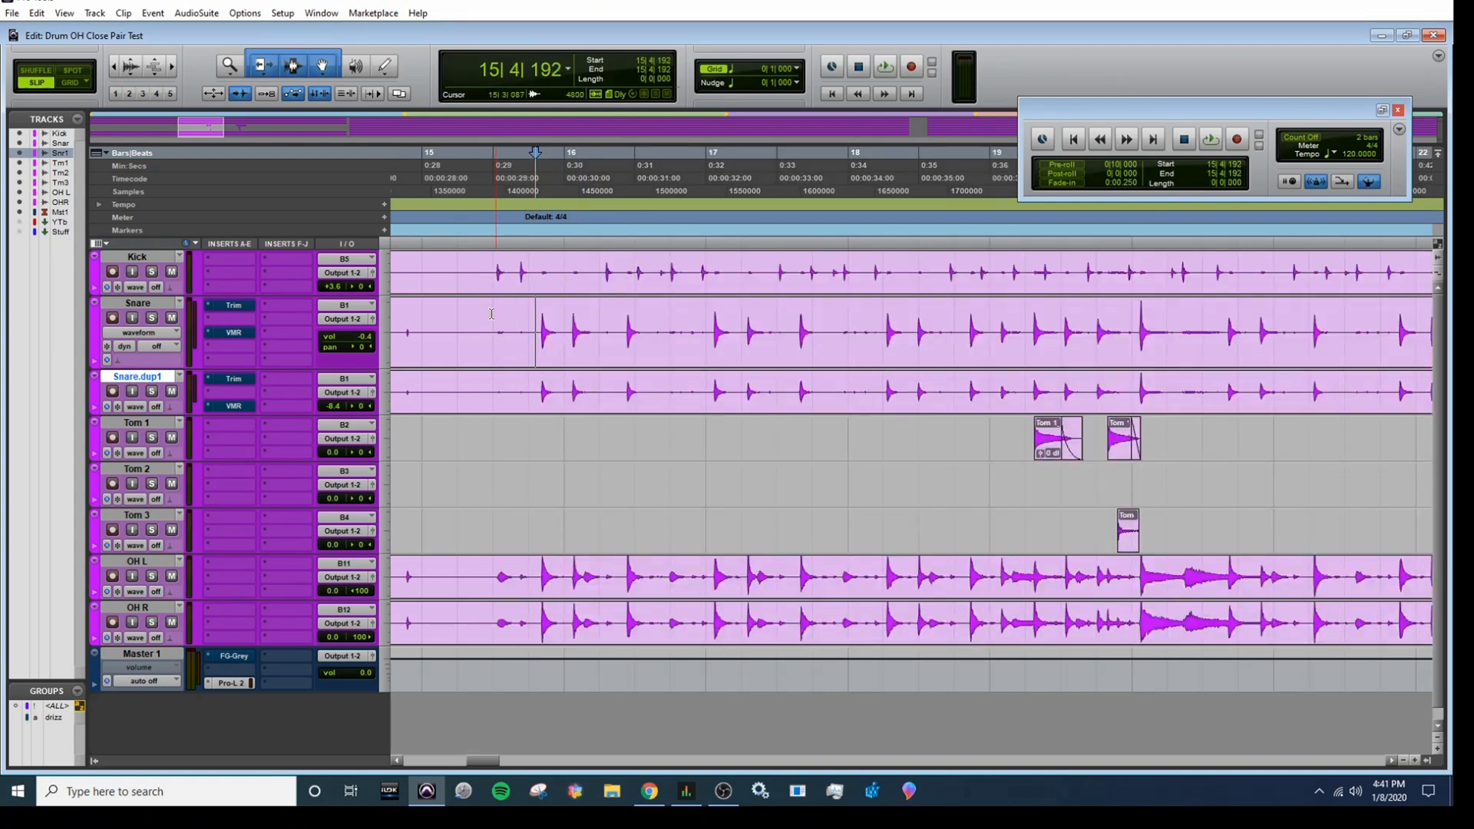
drag(527, 271, 1151, 608)
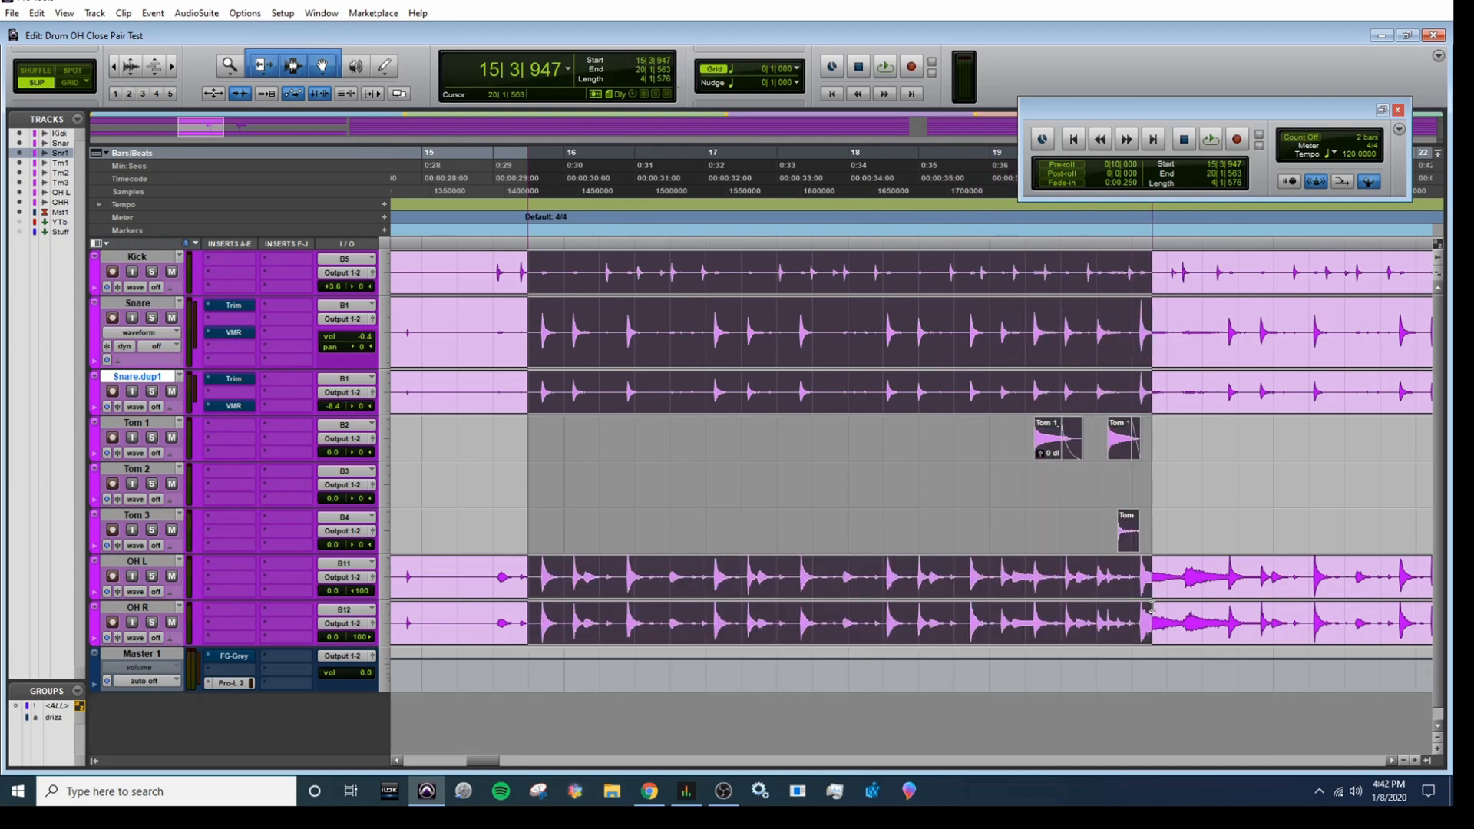
key(space)
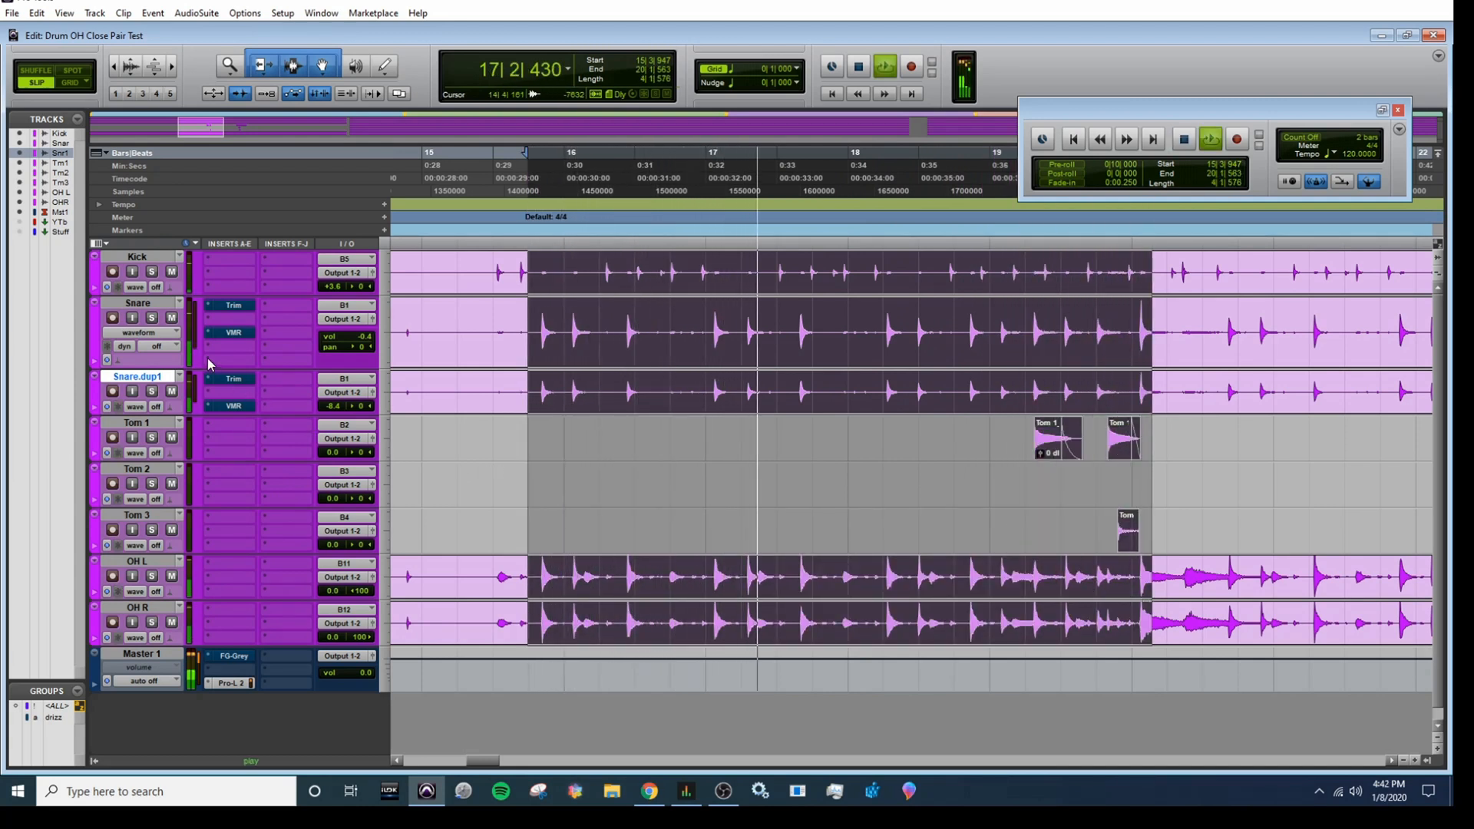
key(space)
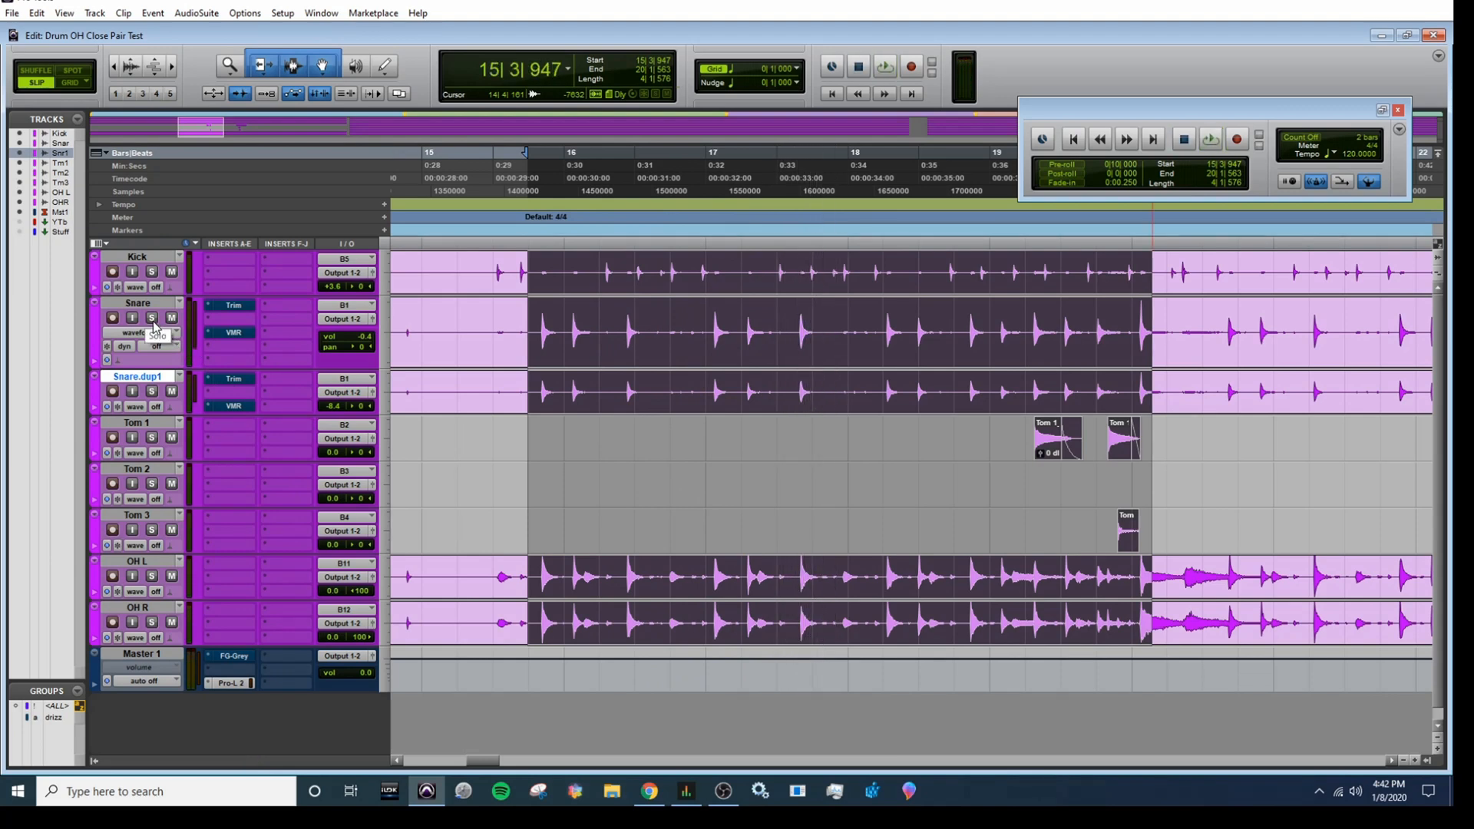
Switch to the Mix window and solo the Snare, OH L and OH R tracks
key(ctrl+equal)
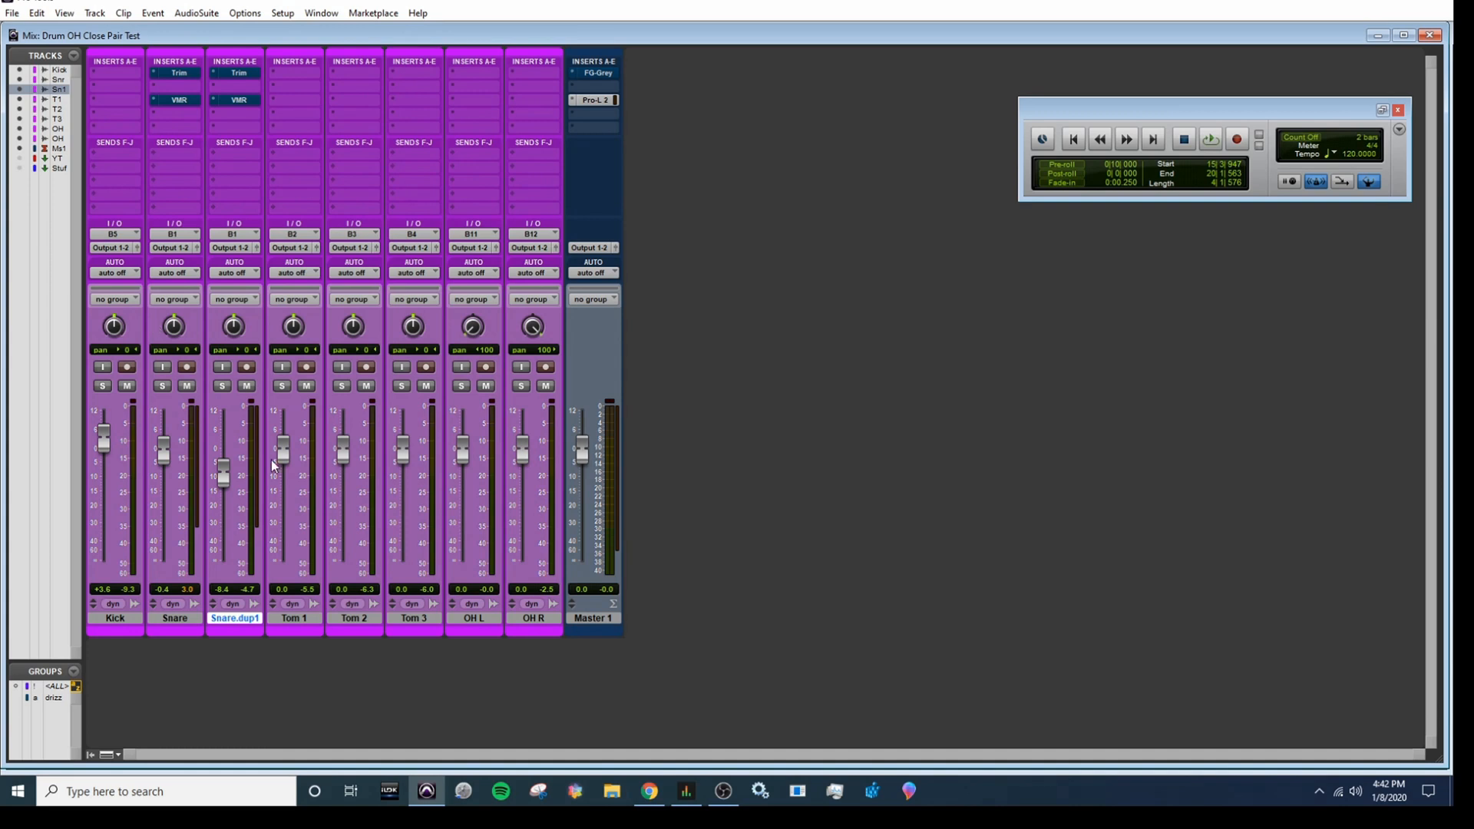
click(164, 386)
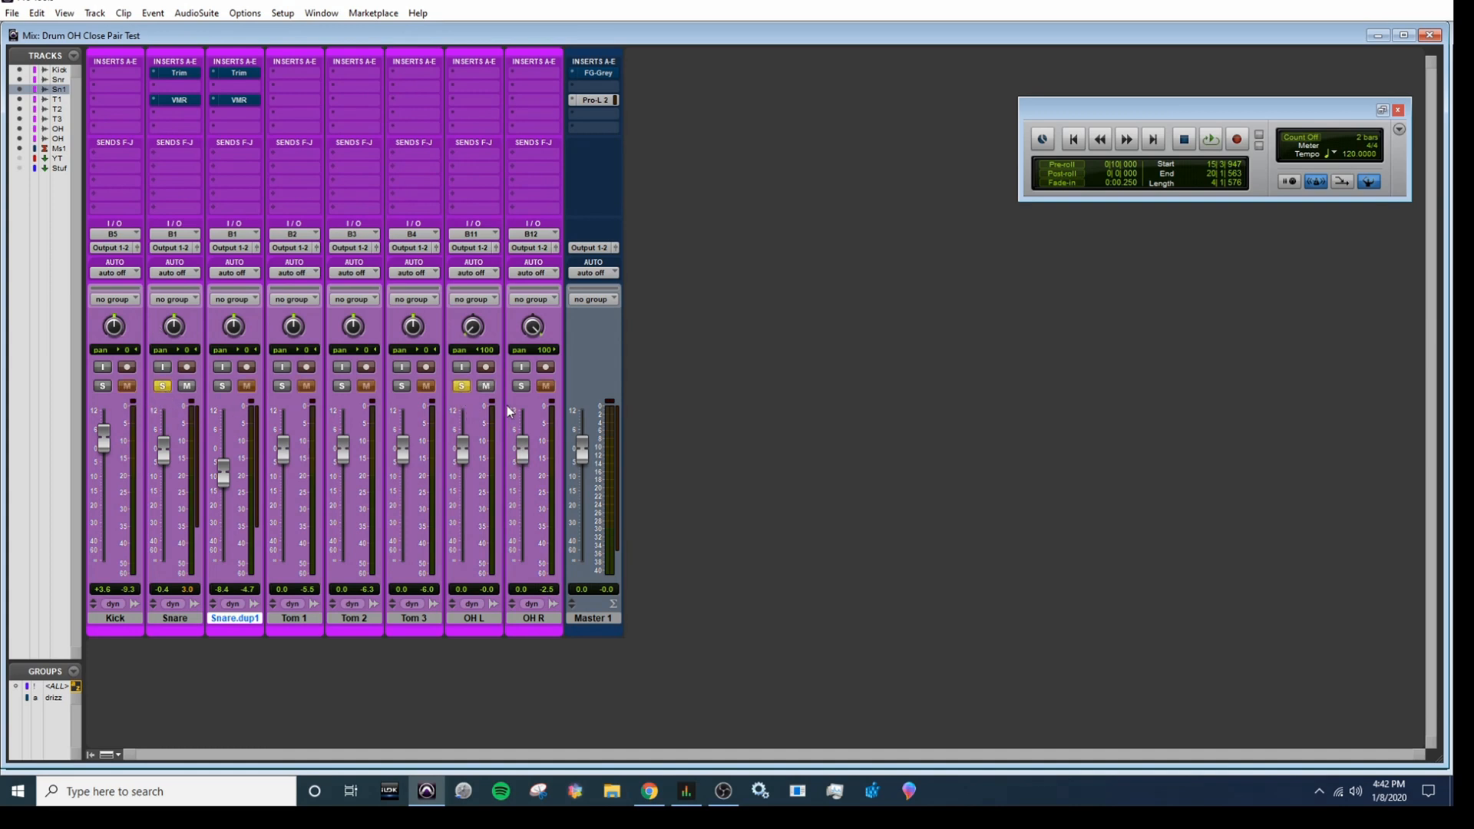
click(519, 388)
Play the selected passage and compare the overheads with and without the close Snare mic by toggling its solo
key(space)
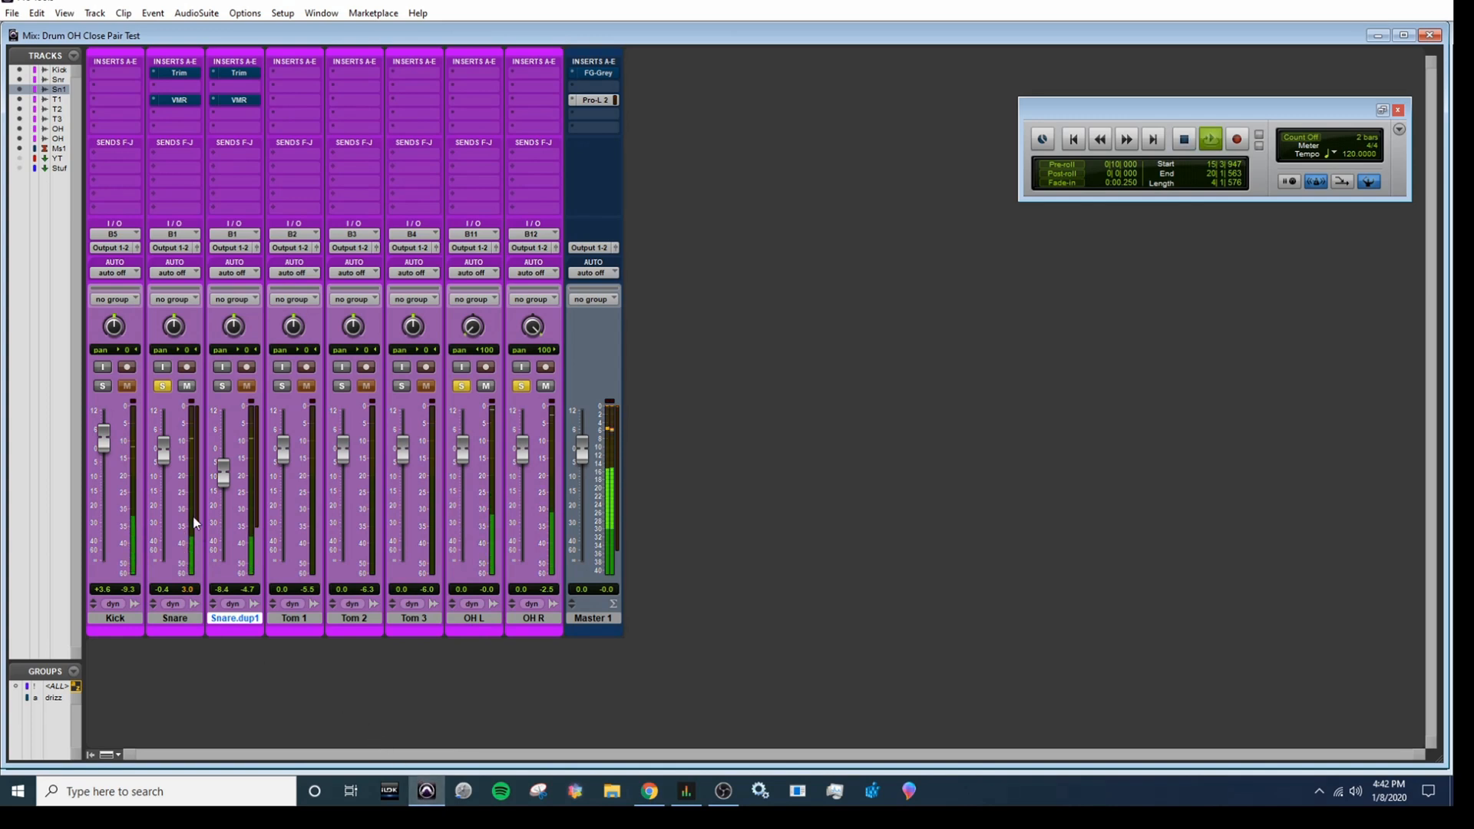
click(163, 385)
click(163, 386)
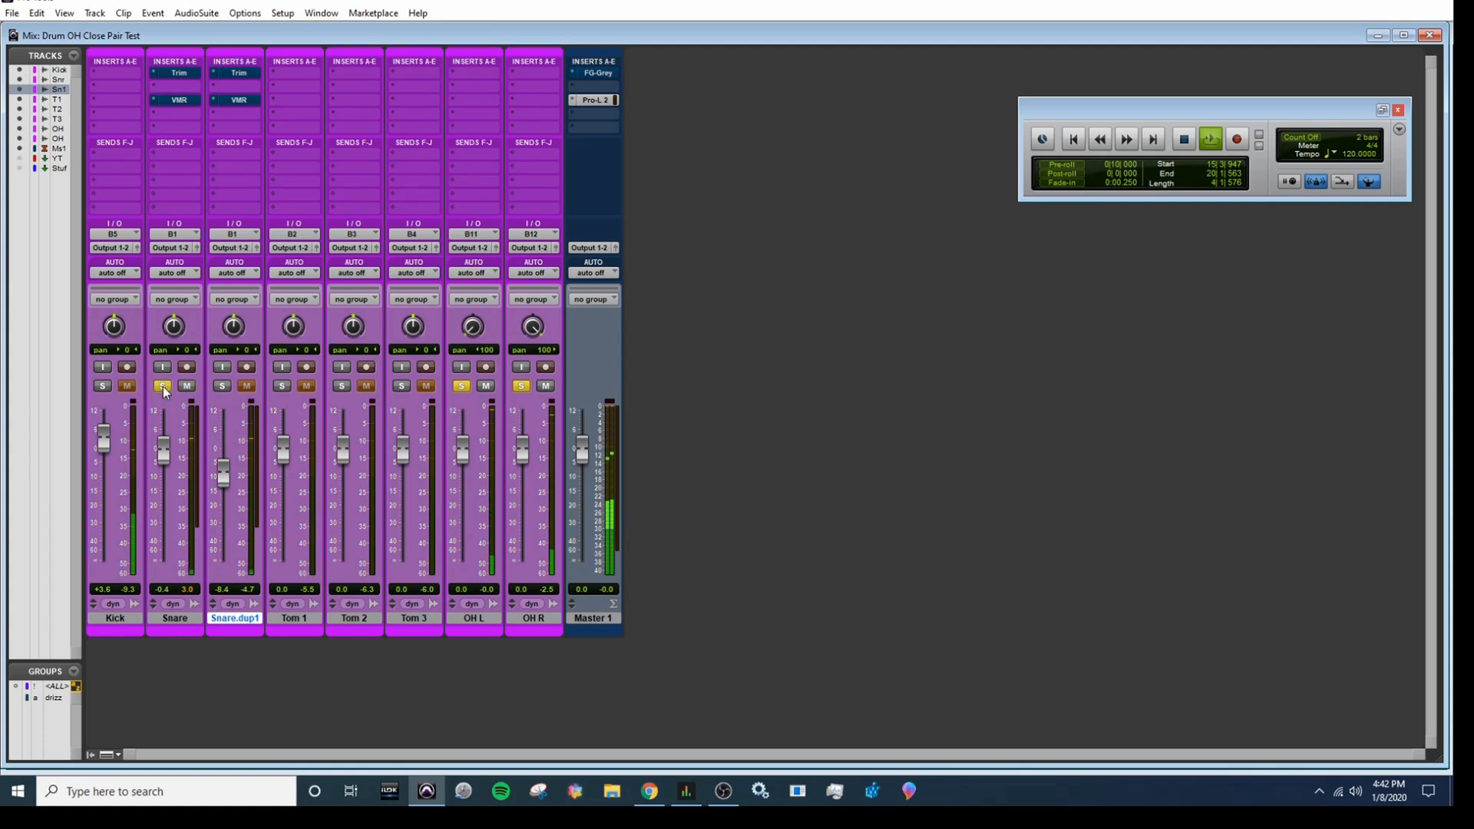
key(space)
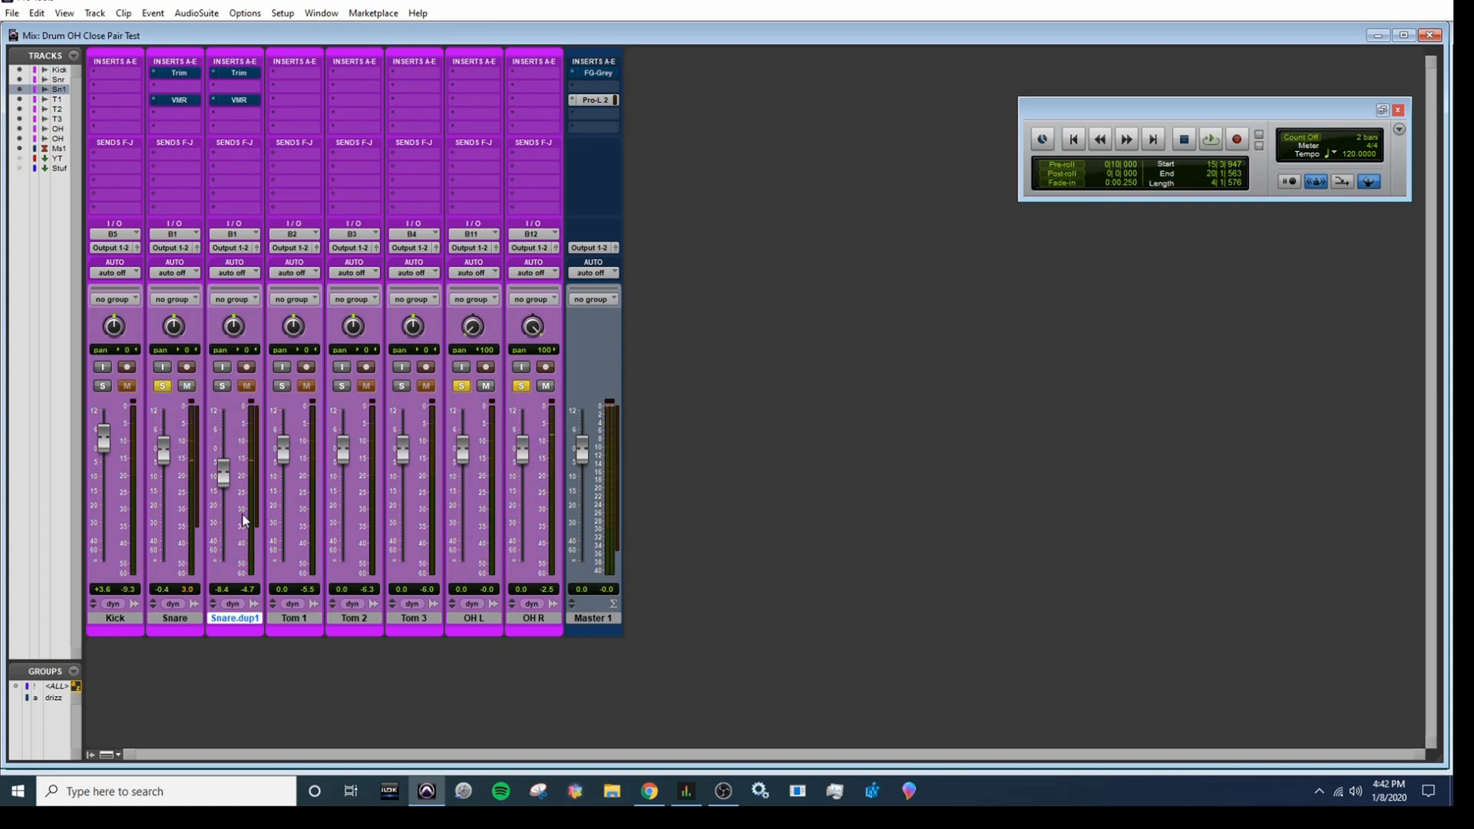
Open the Snare track's Trim plug-in, take it out of bypass and invert its polarity during playback
click(178, 74)
drag(454, 74, 493, 88)
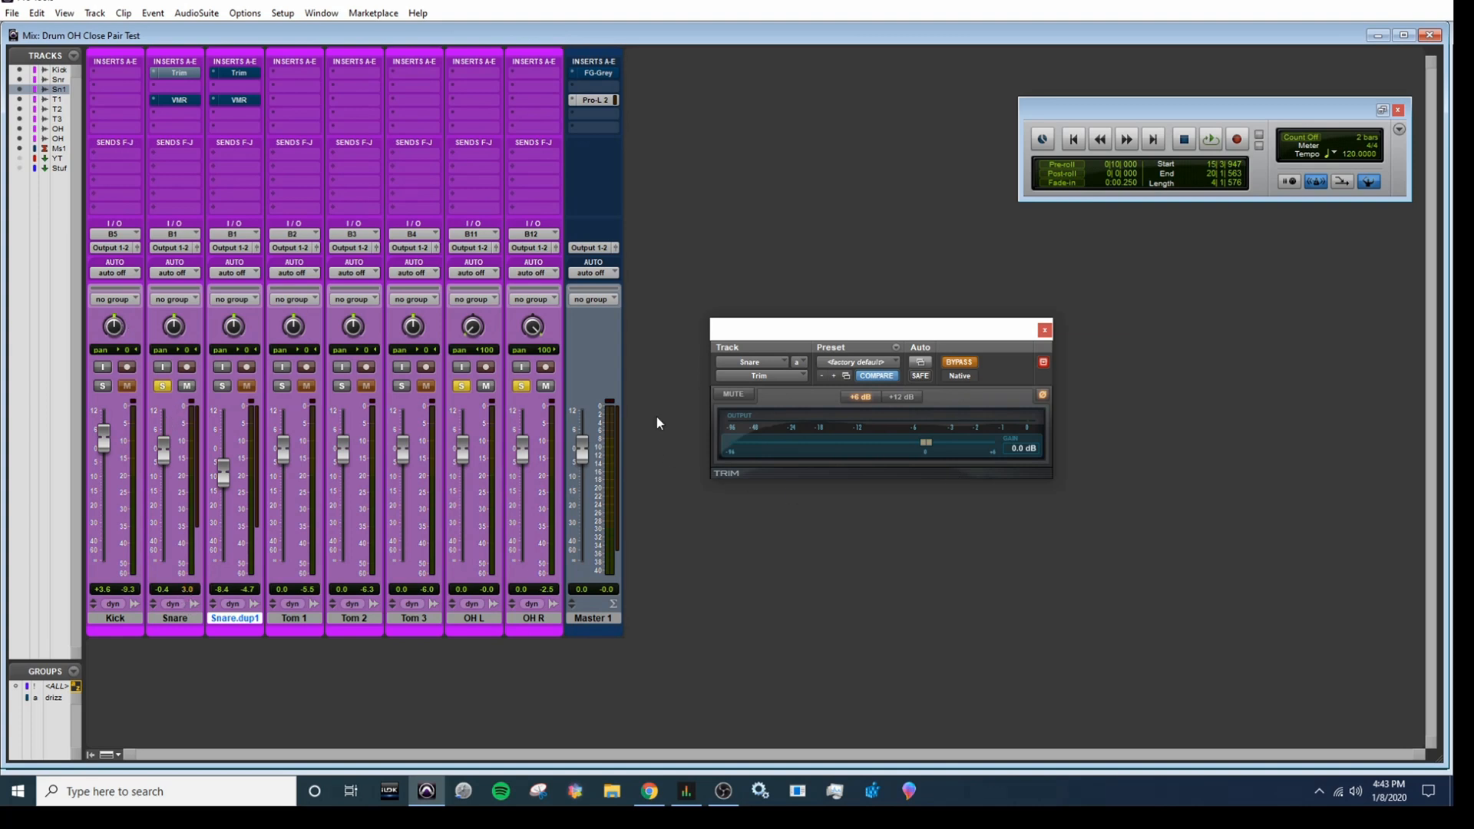
click(1041, 395)
click(1042, 395)
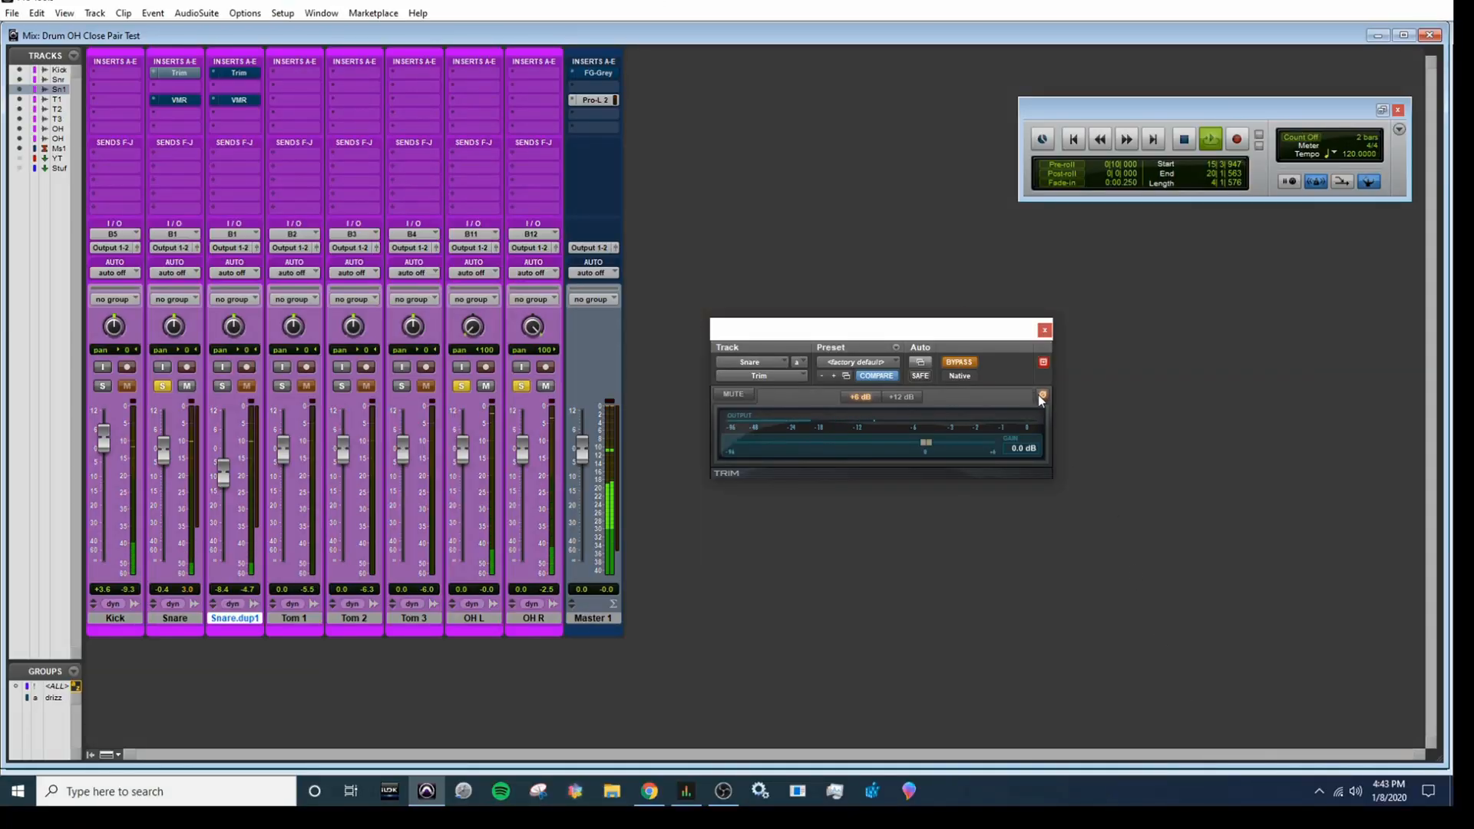
click(1042, 395)
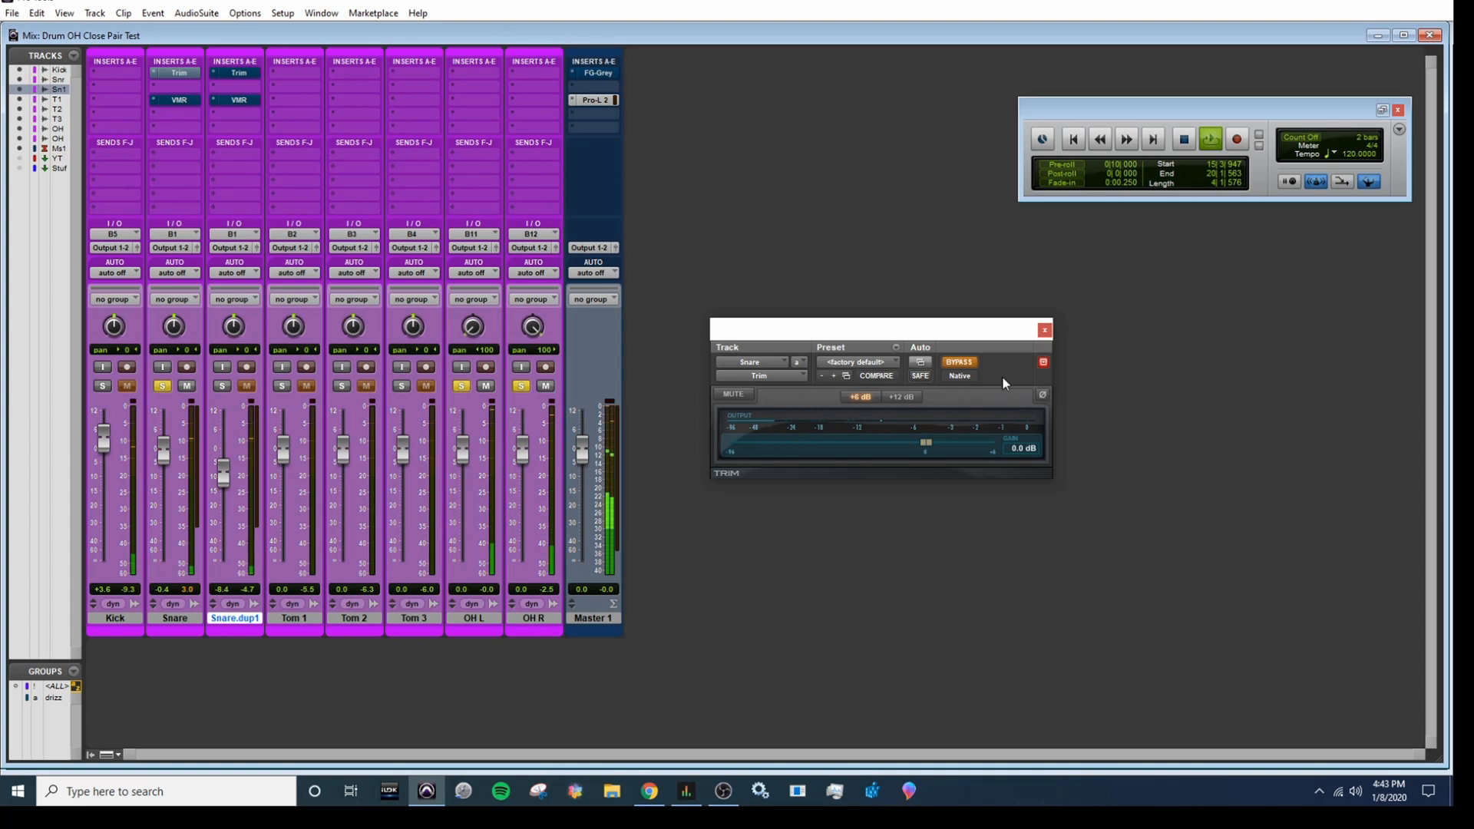
click(963, 363)
click(1041, 396)
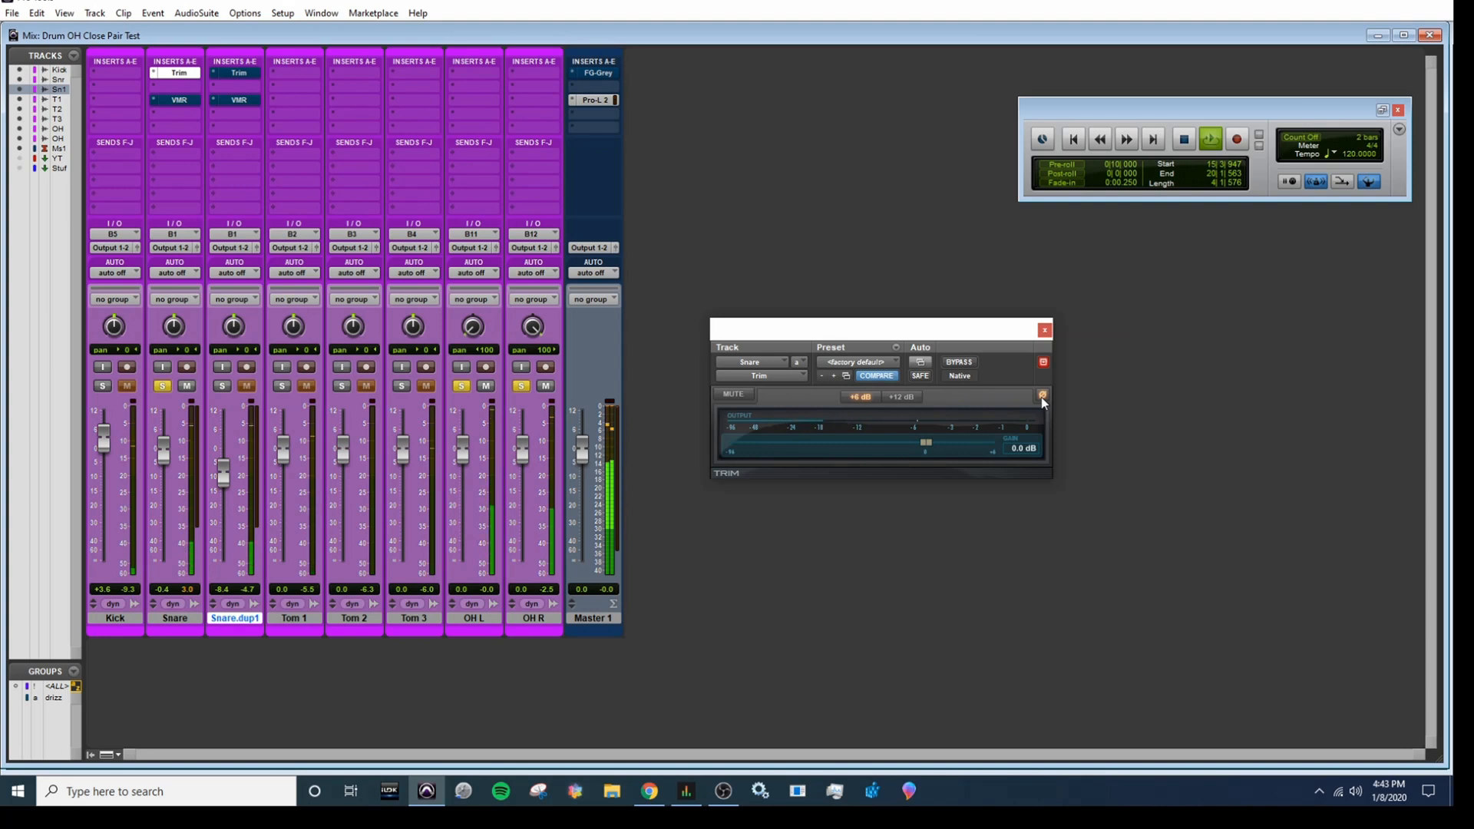
Compare the soloed Snare against the overheads with normal and inverted polarity, ending on inverted
click(1042, 396)
click(1042, 396)
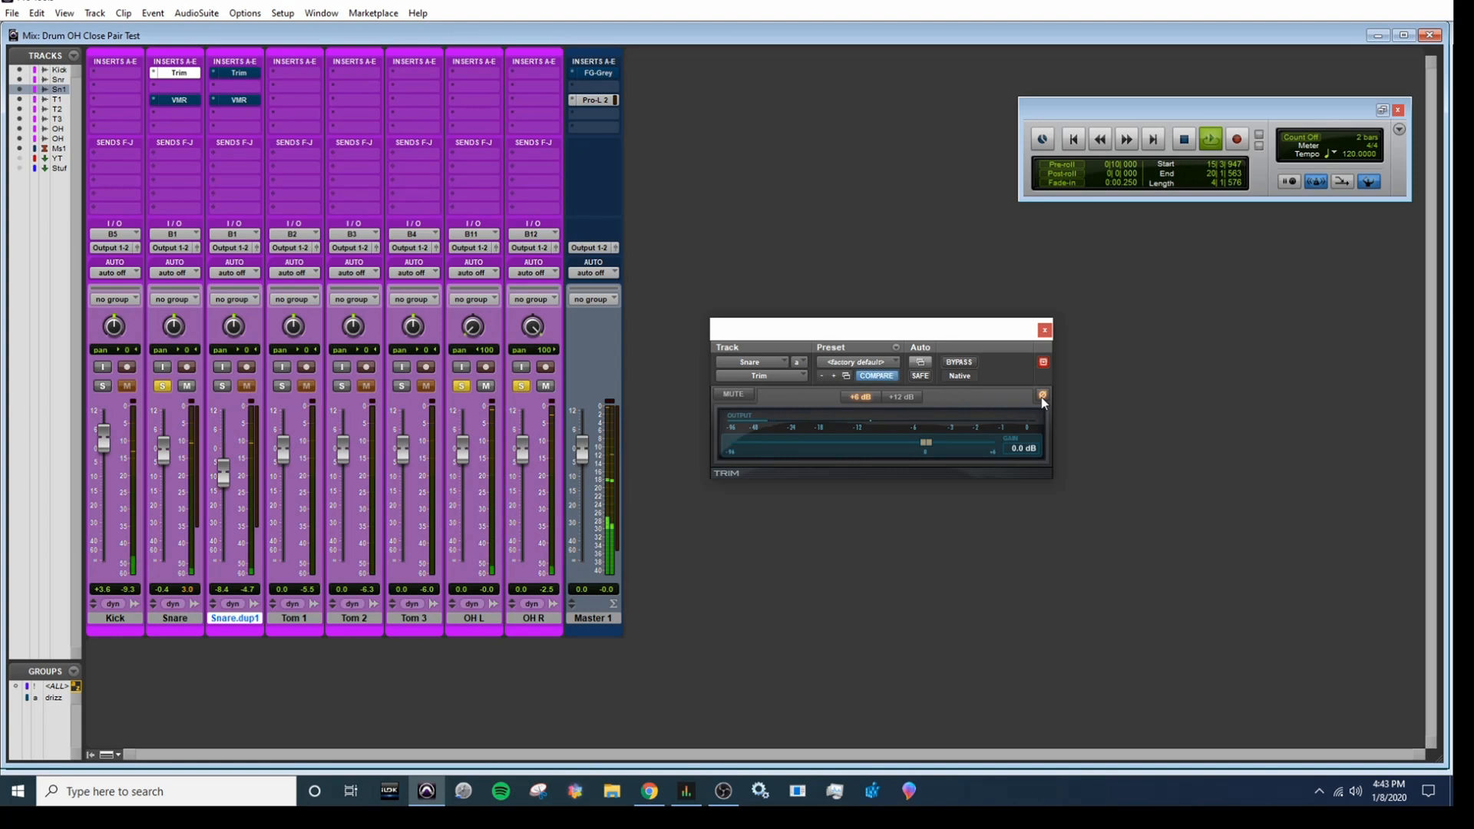
key(space)
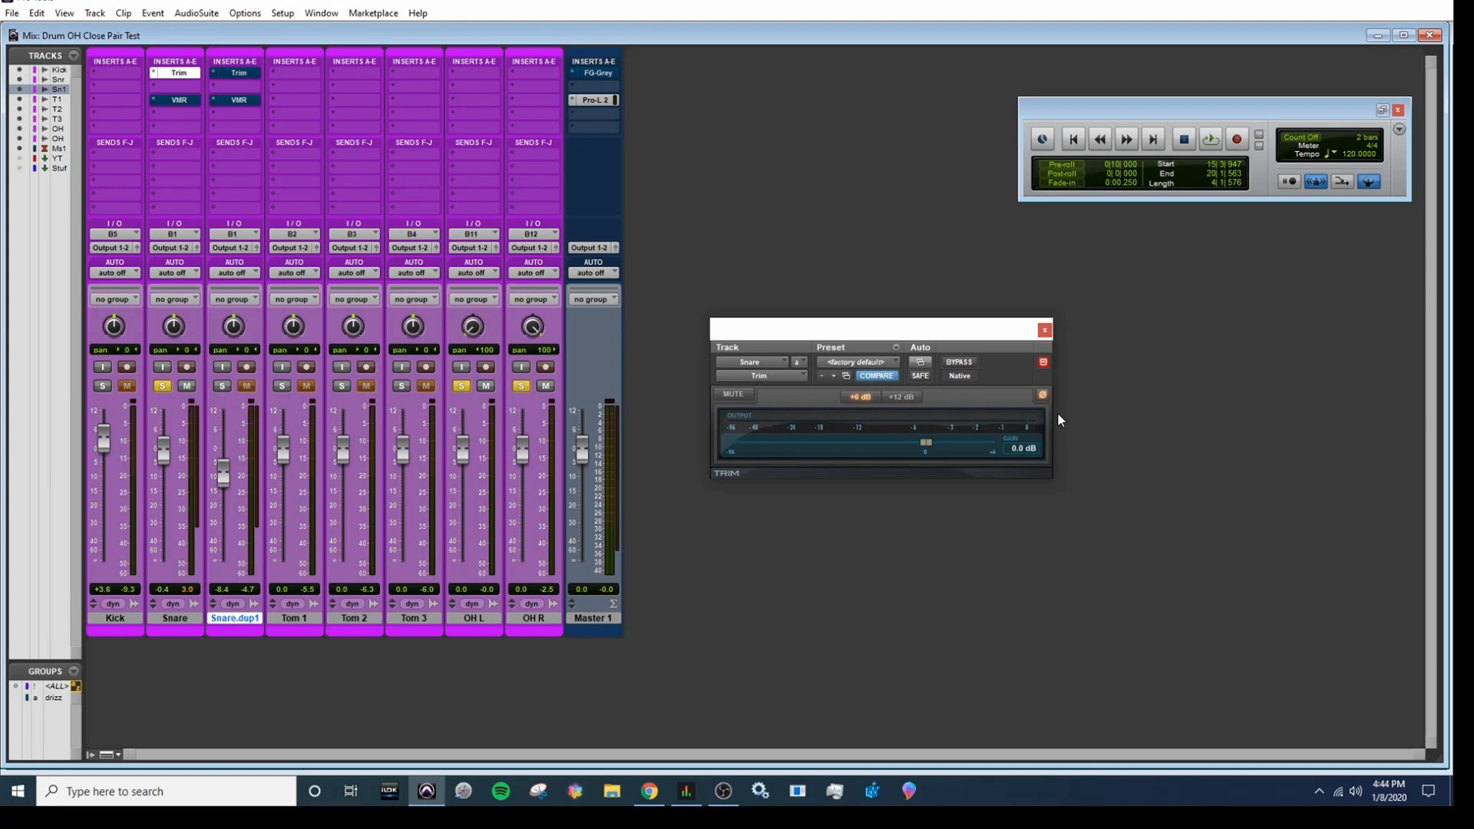
click(1043, 394)
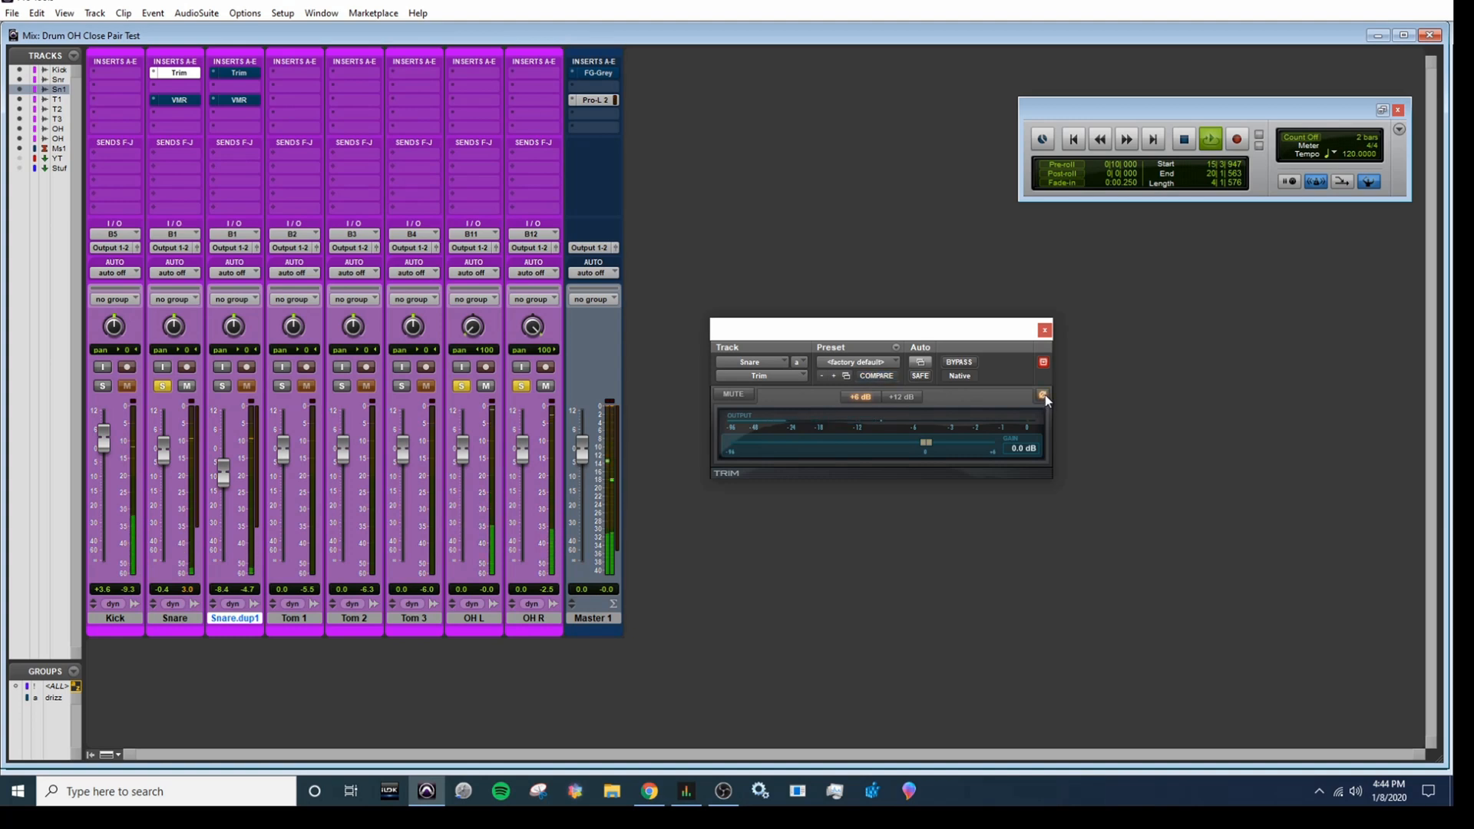
click(1043, 395)
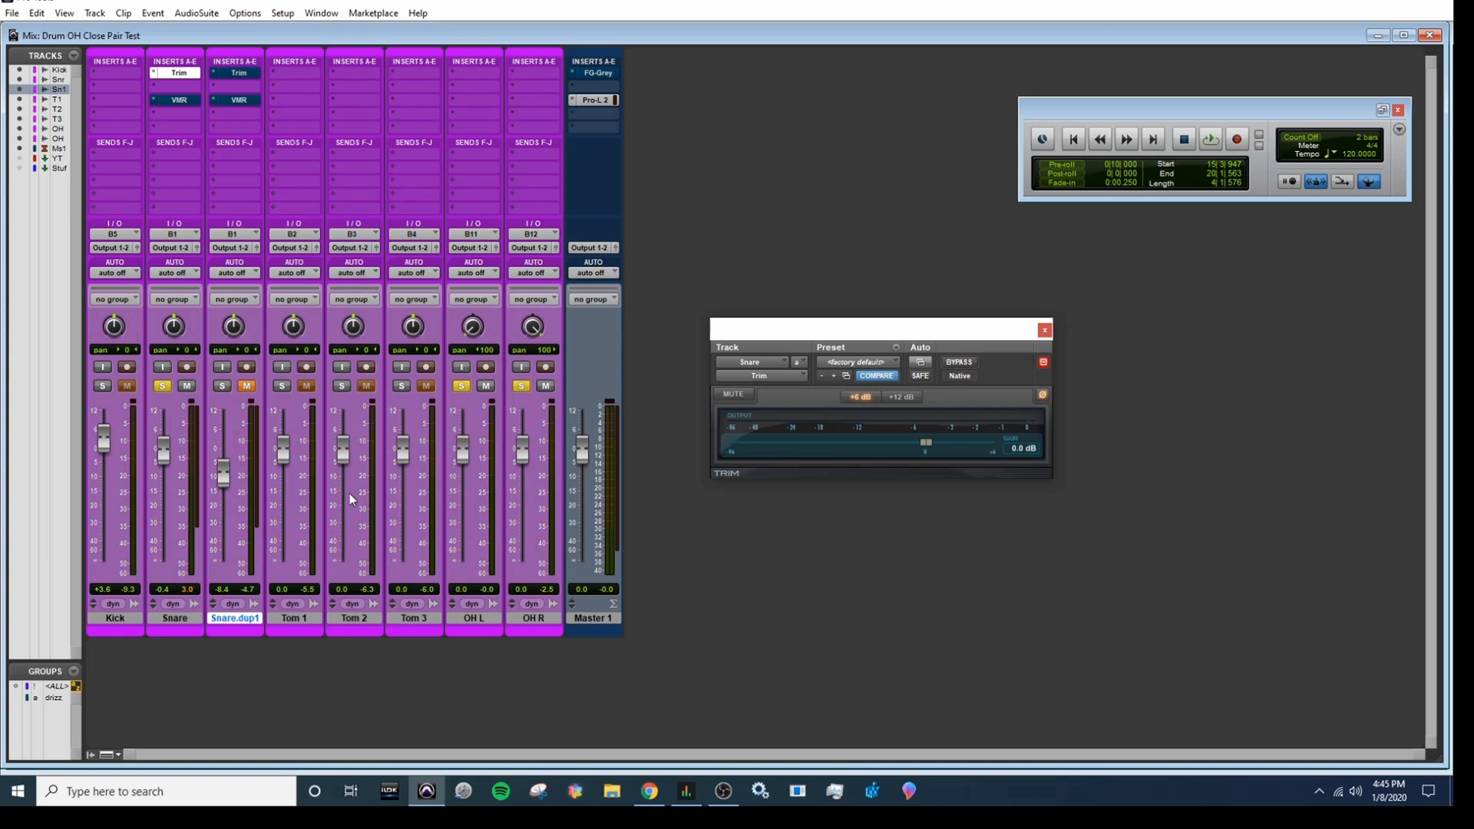
Move the Trim plug-in window clear of the mixer strips and copy the Snare's Trim insert to the Kick track
drag(892, 337, 763, 118)
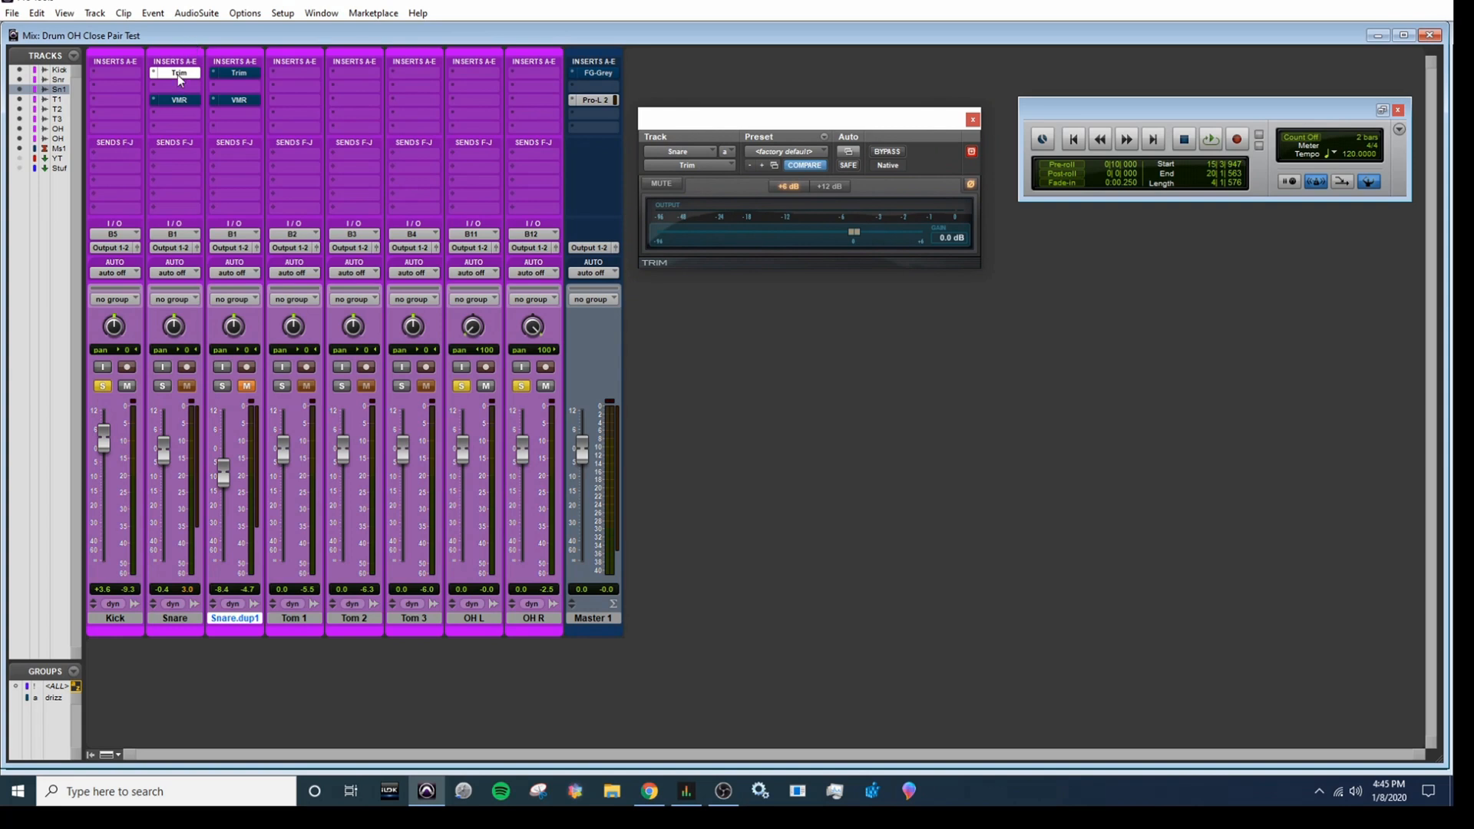
drag(178, 76, 124, 71)
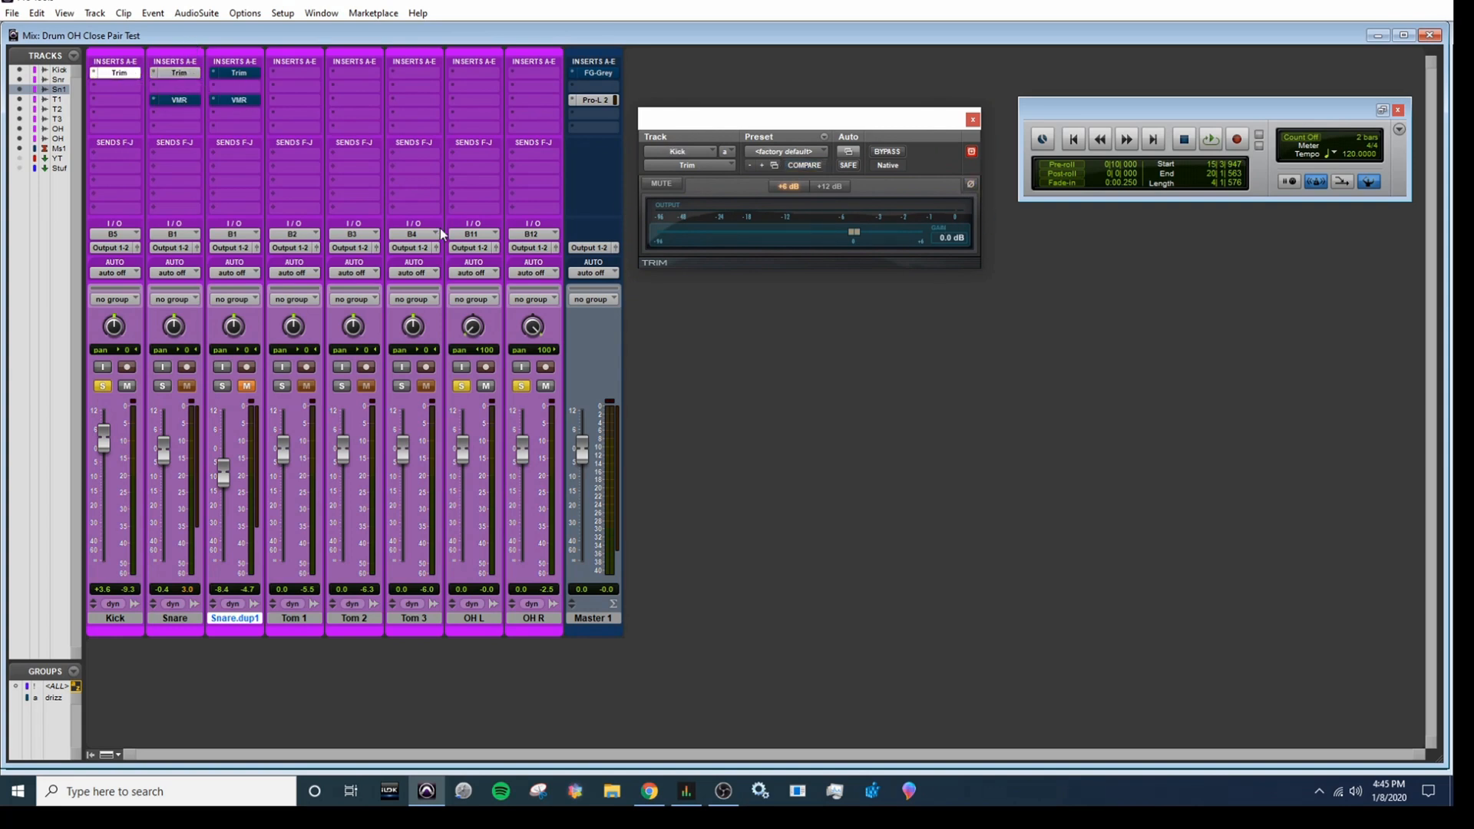
Play the passage and take OH L and OH R out of solo to hear the Kick close mic alone
key(space)
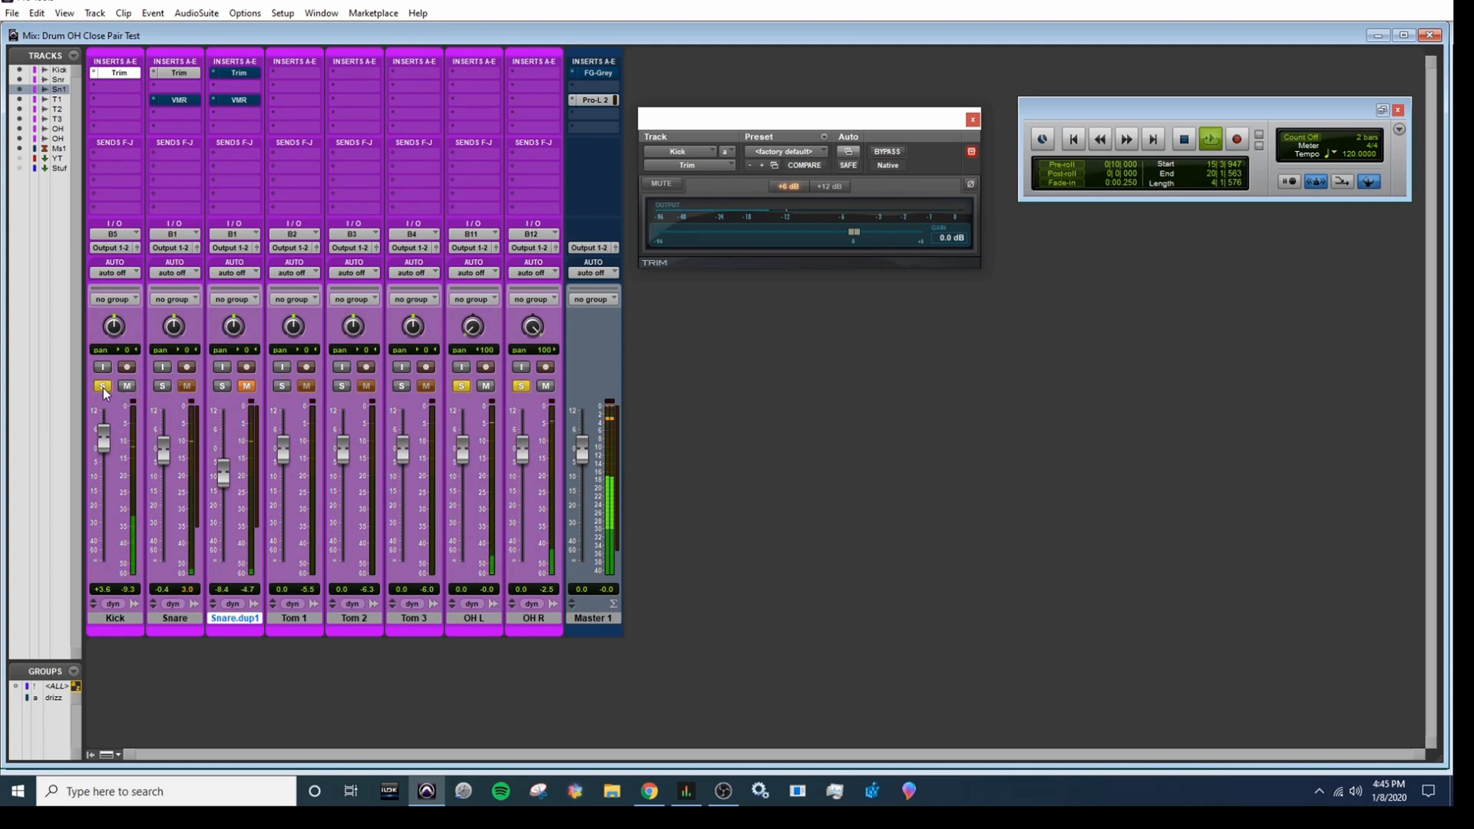
click(460, 386)
click(522, 385)
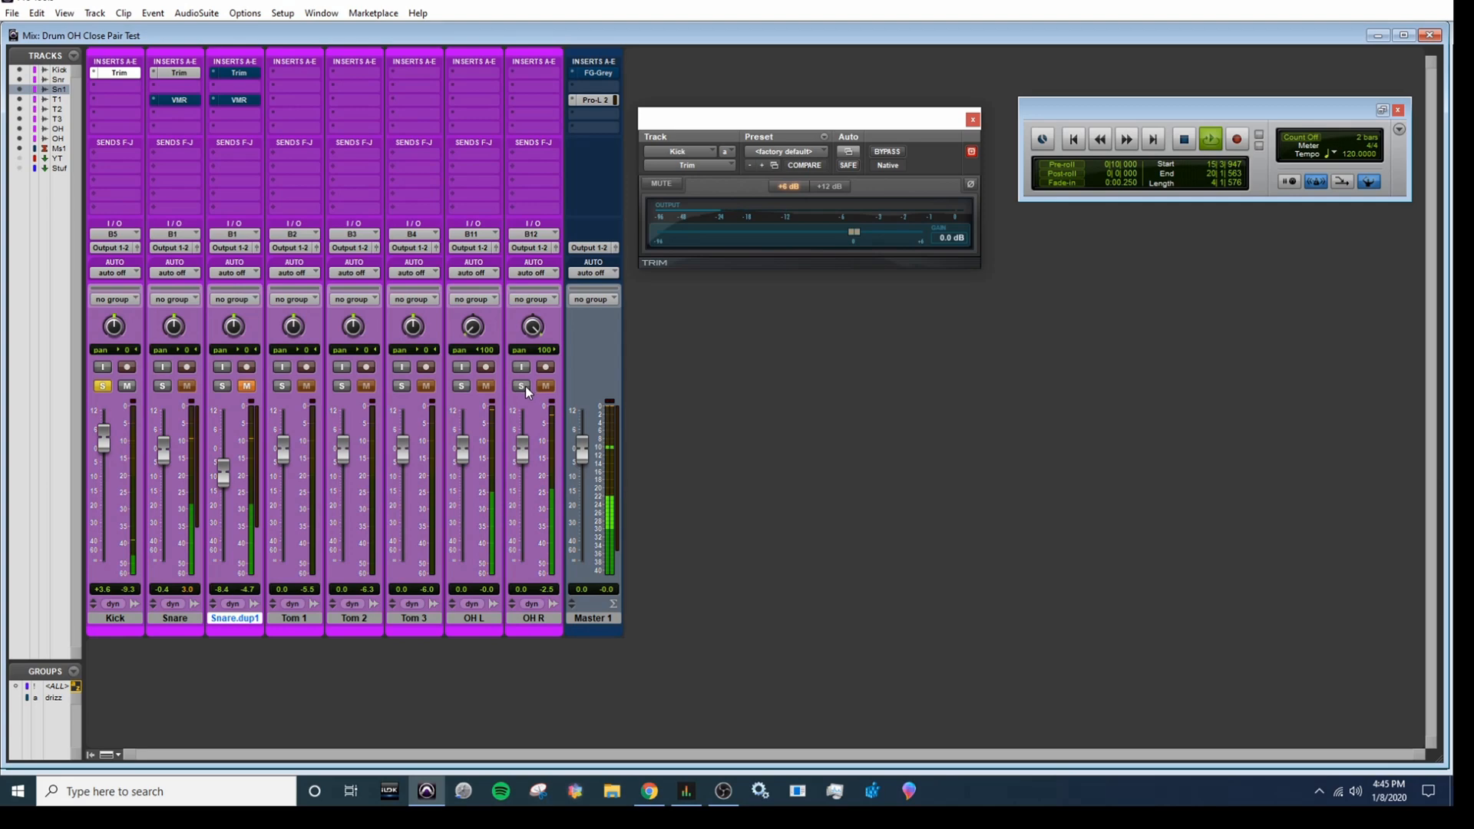
key(space)
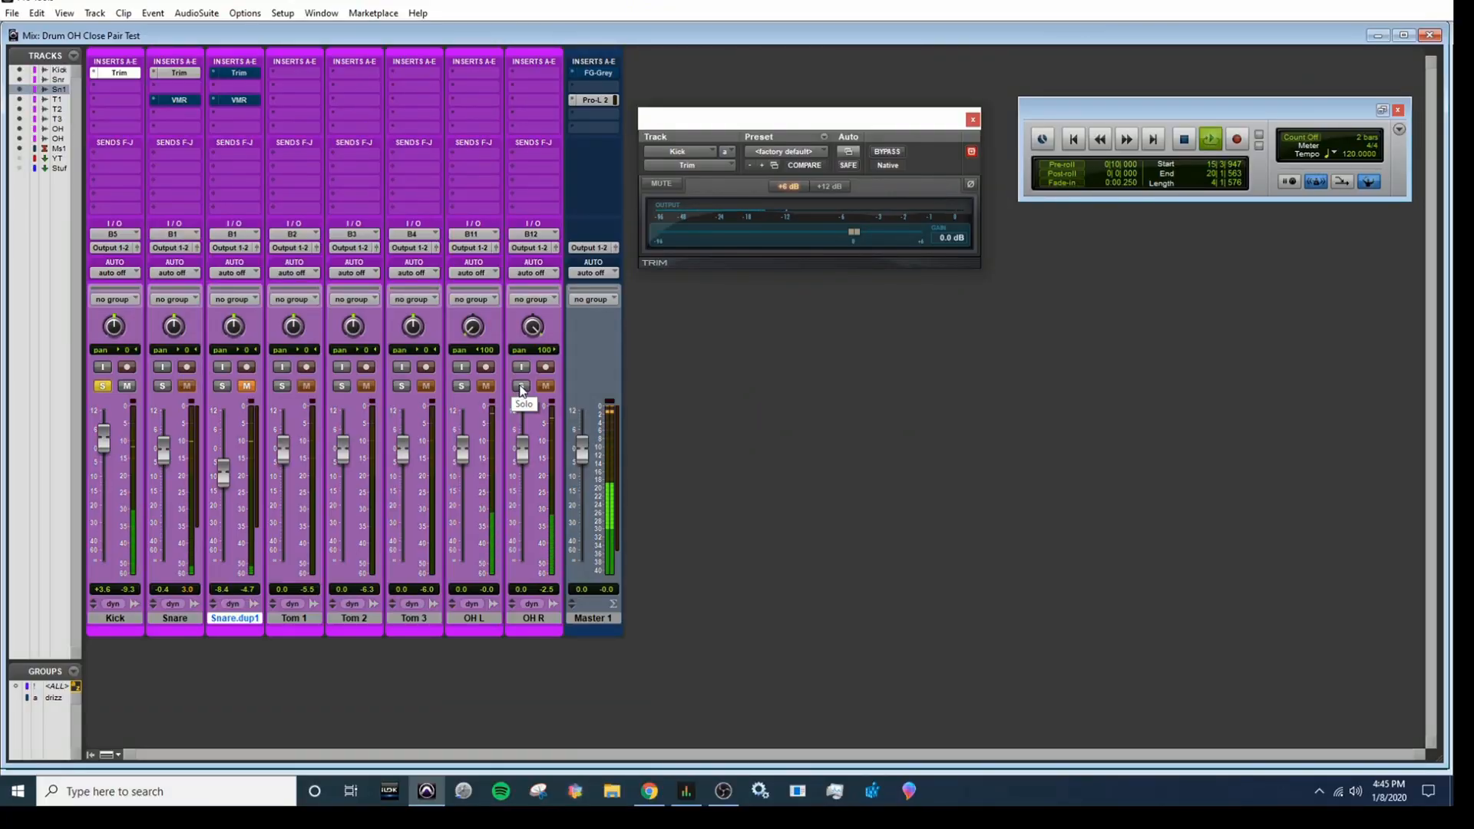
Solo OH L and OH R alongside the Kick and compare its normal and inverted polarity in Trim, ending on inverted
click(521, 387)
click(461, 386)
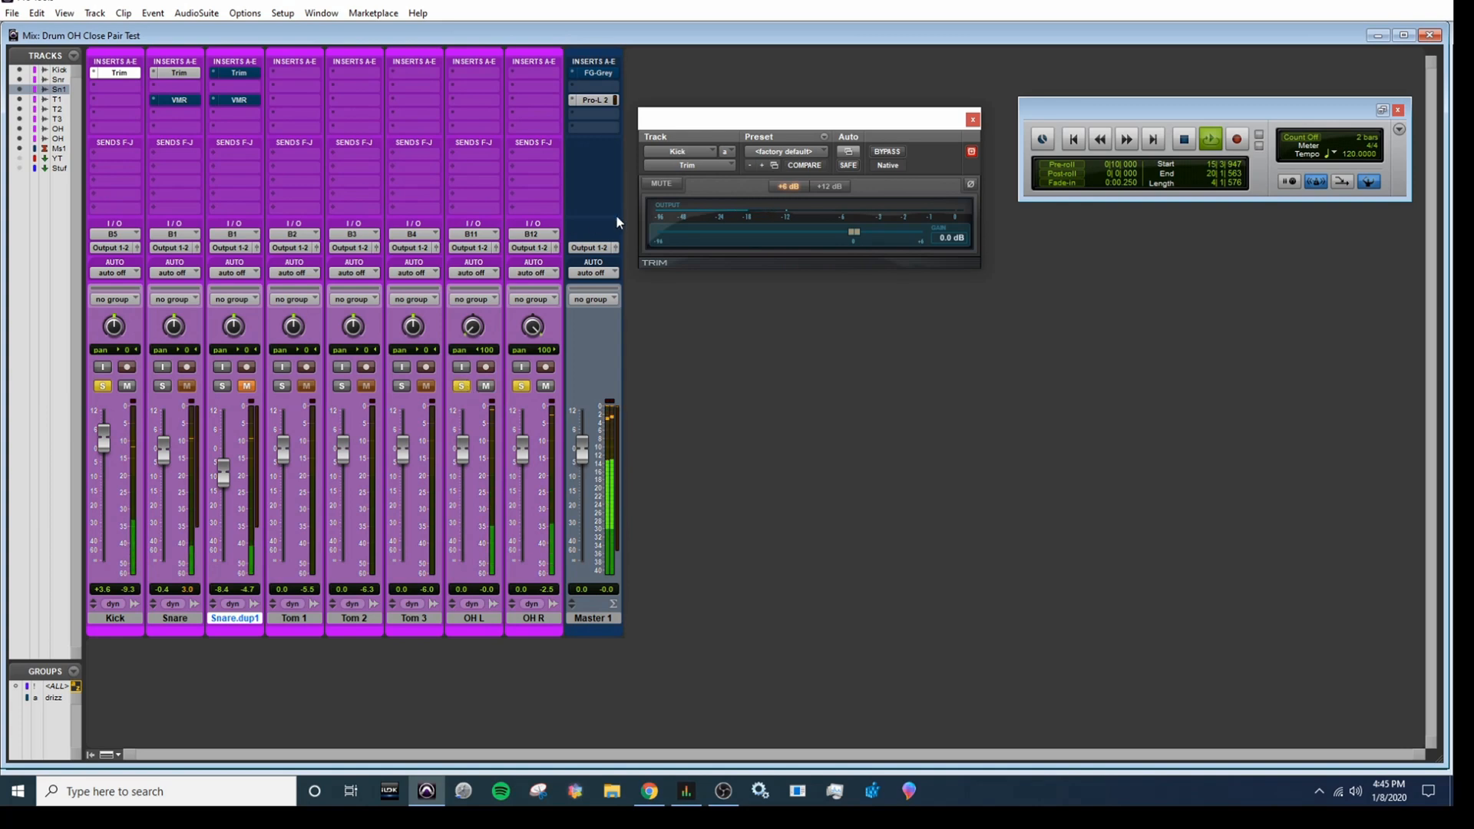
click(971, 185)
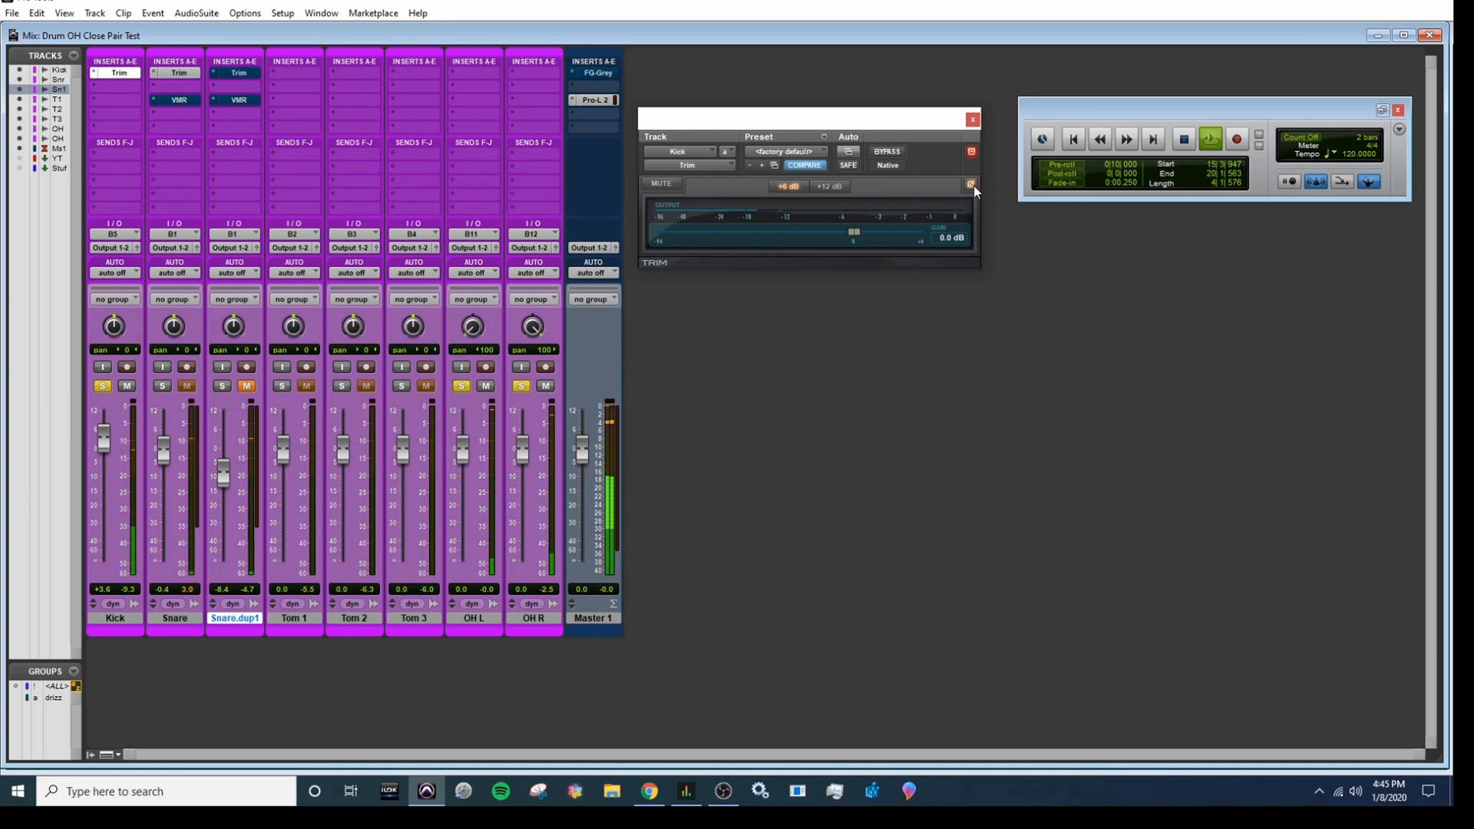
click(971, 185)
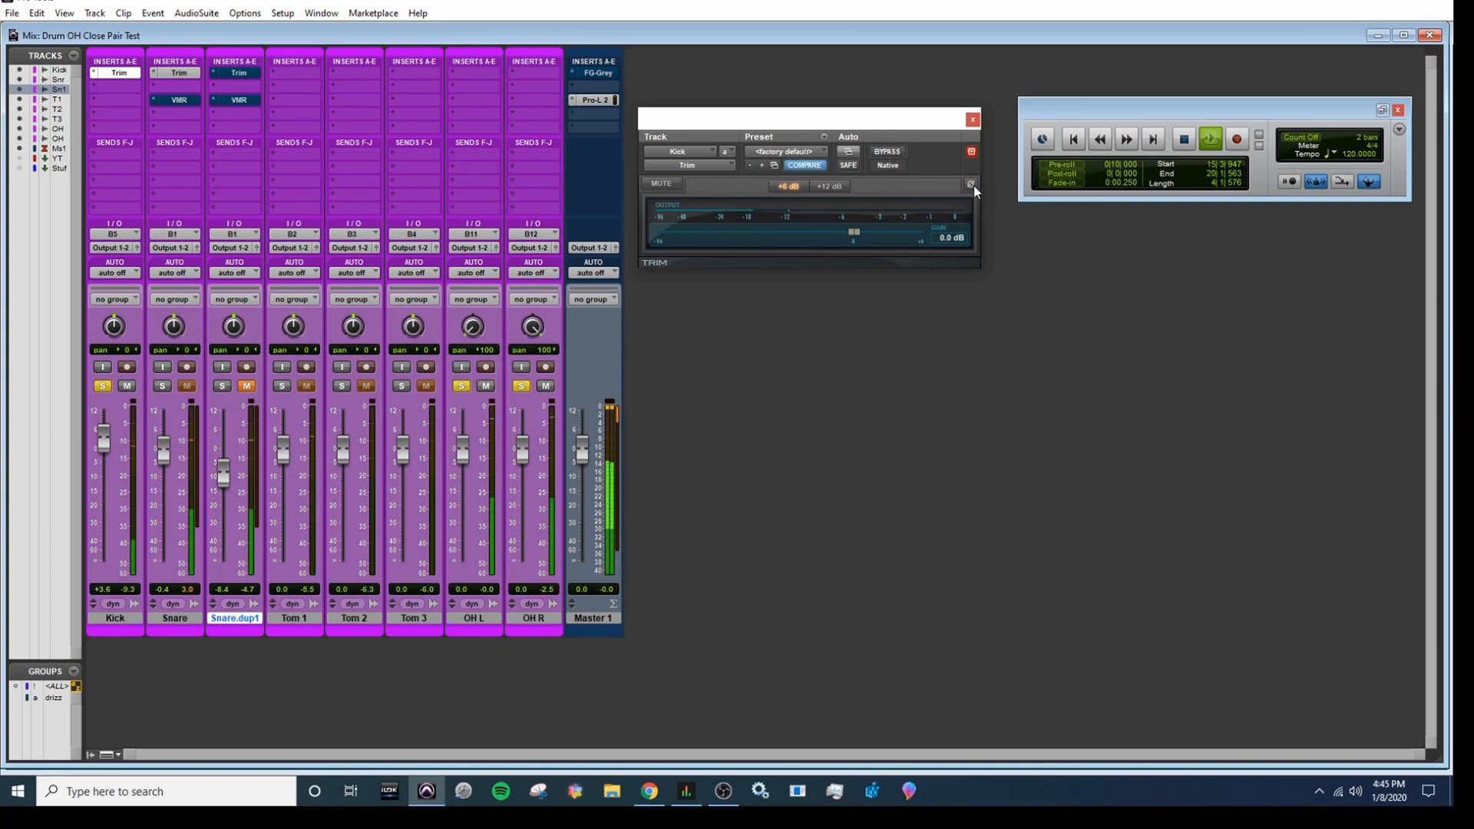
click(973, 185)
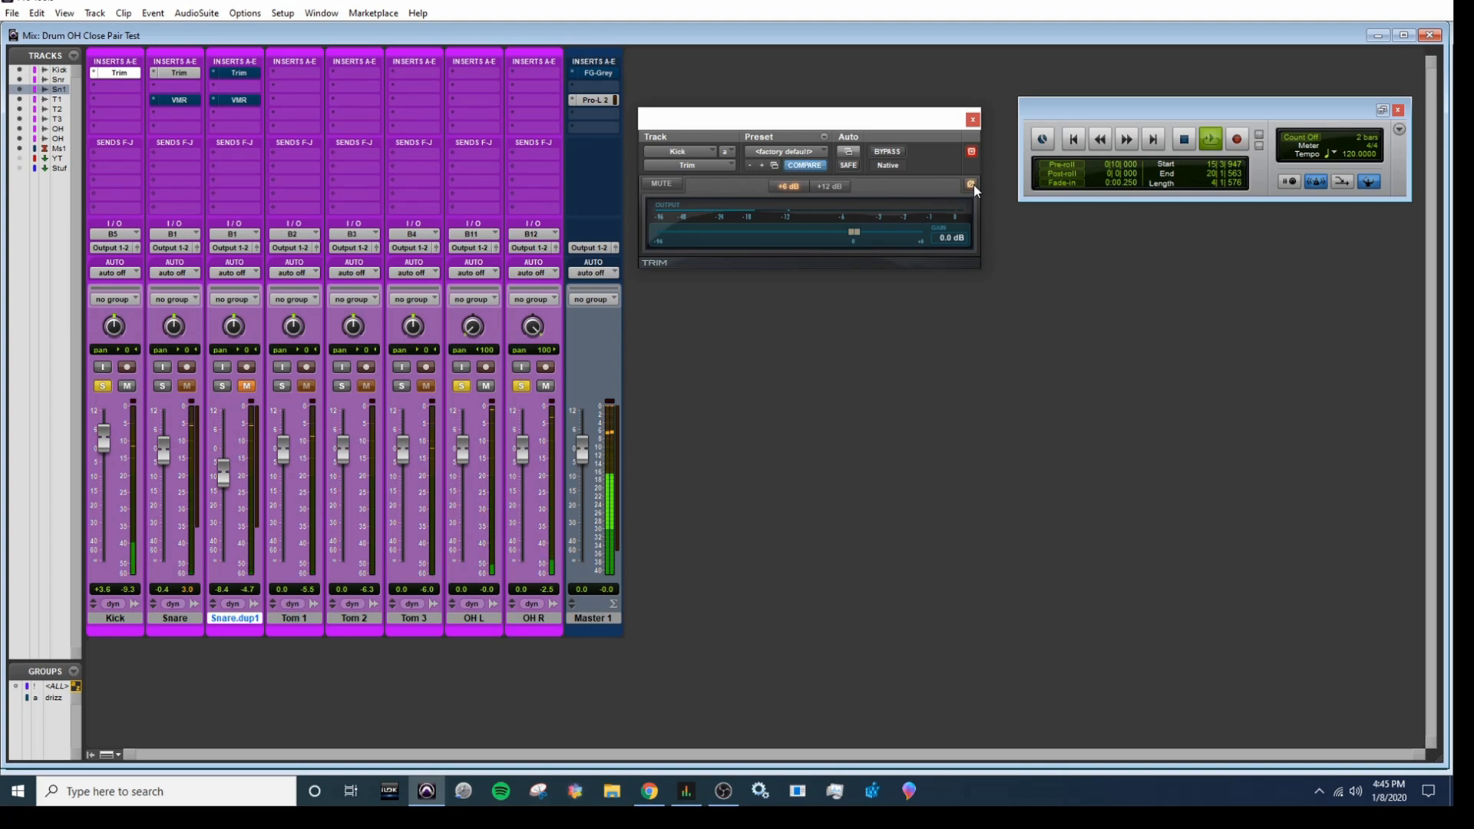
Add the Snare to the soloed tracks, stop playback, and take Kick and Snare out of solo
click(163, 385)
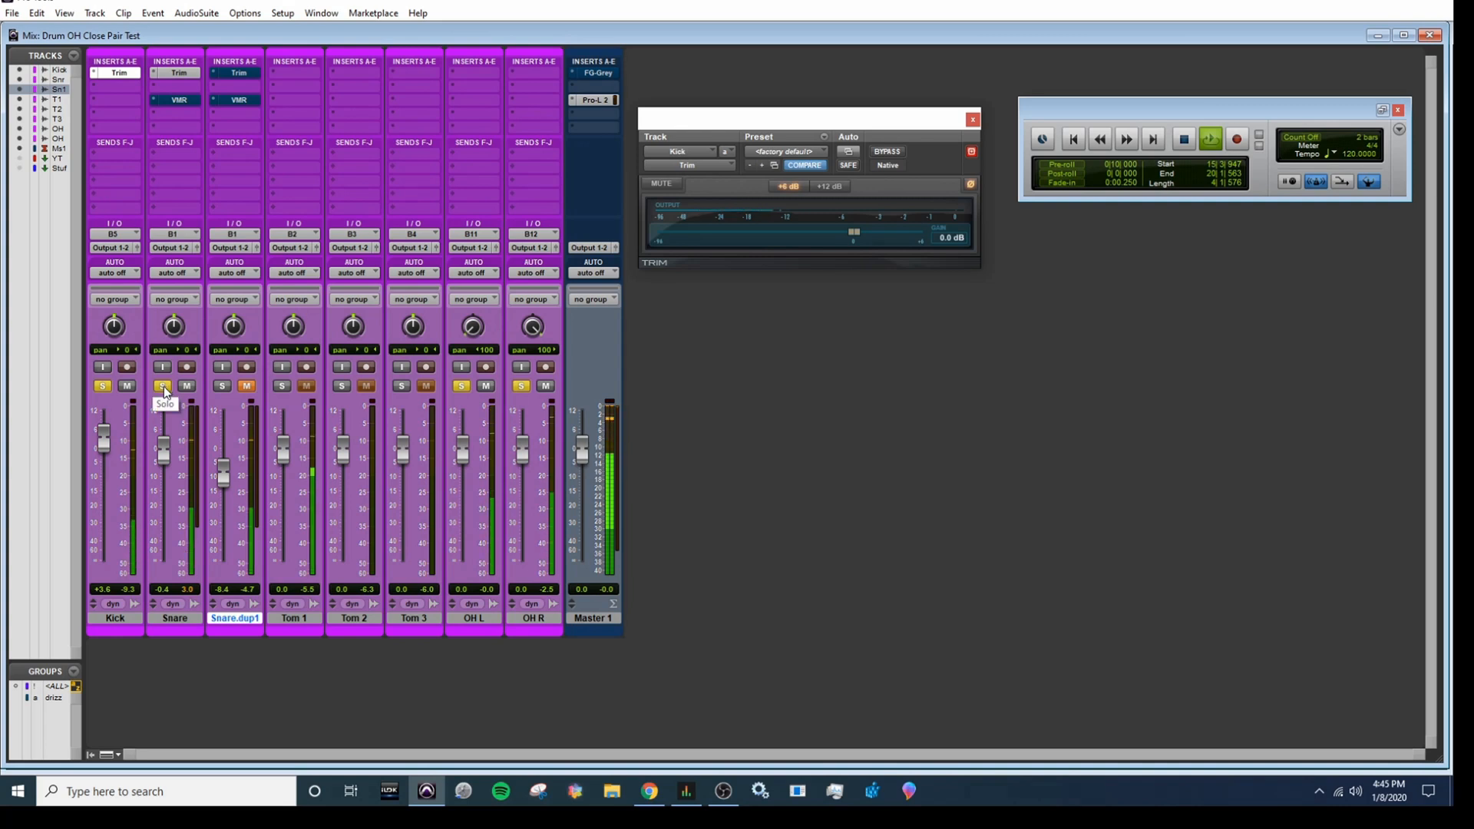
key(space)
click(106, 386)
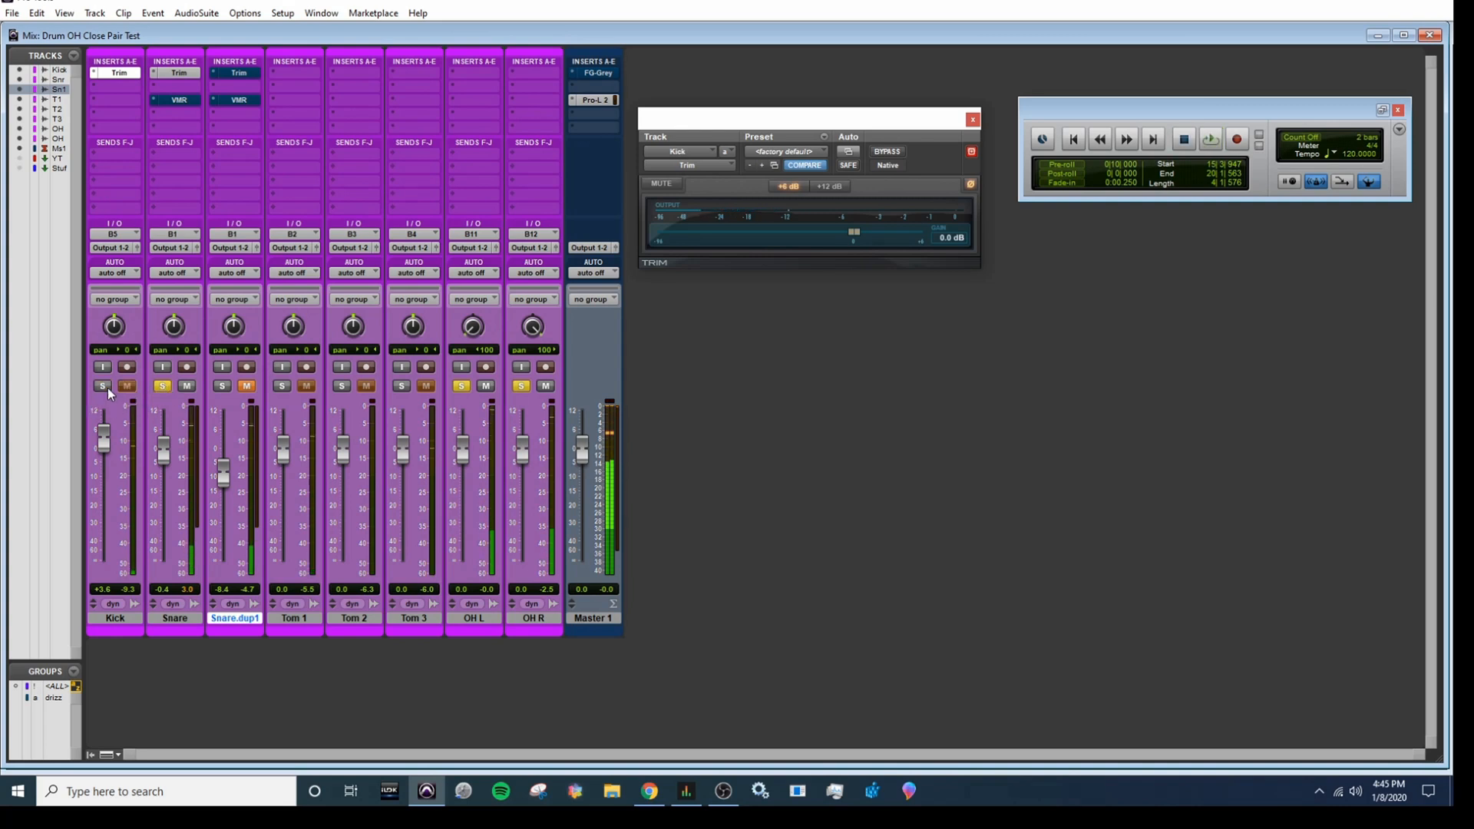
click(159, 384)
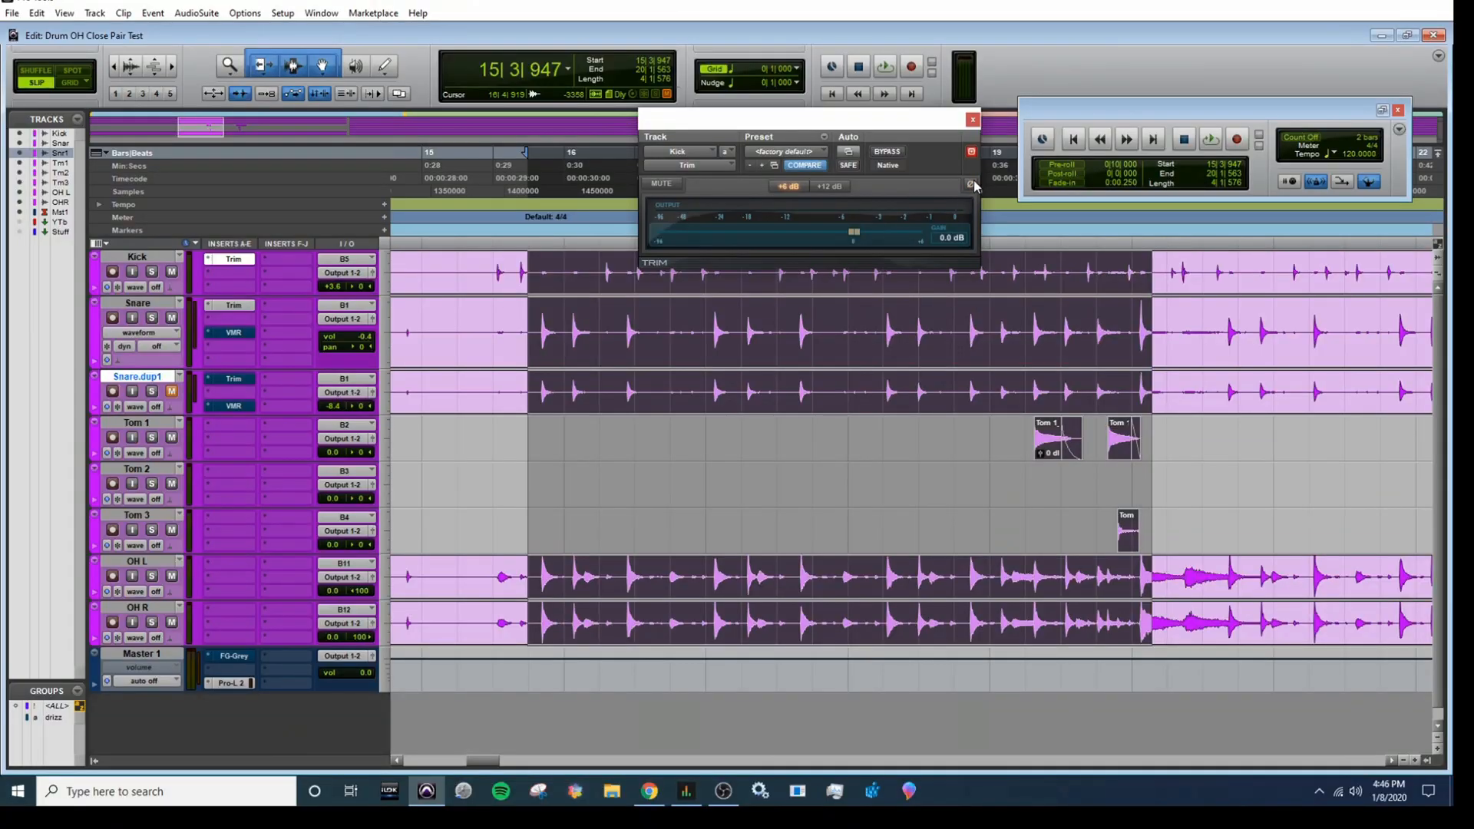
Close the Kick's Trim window and select the tom fill in bar 24 on the Tom 1 track
click(972, 120)
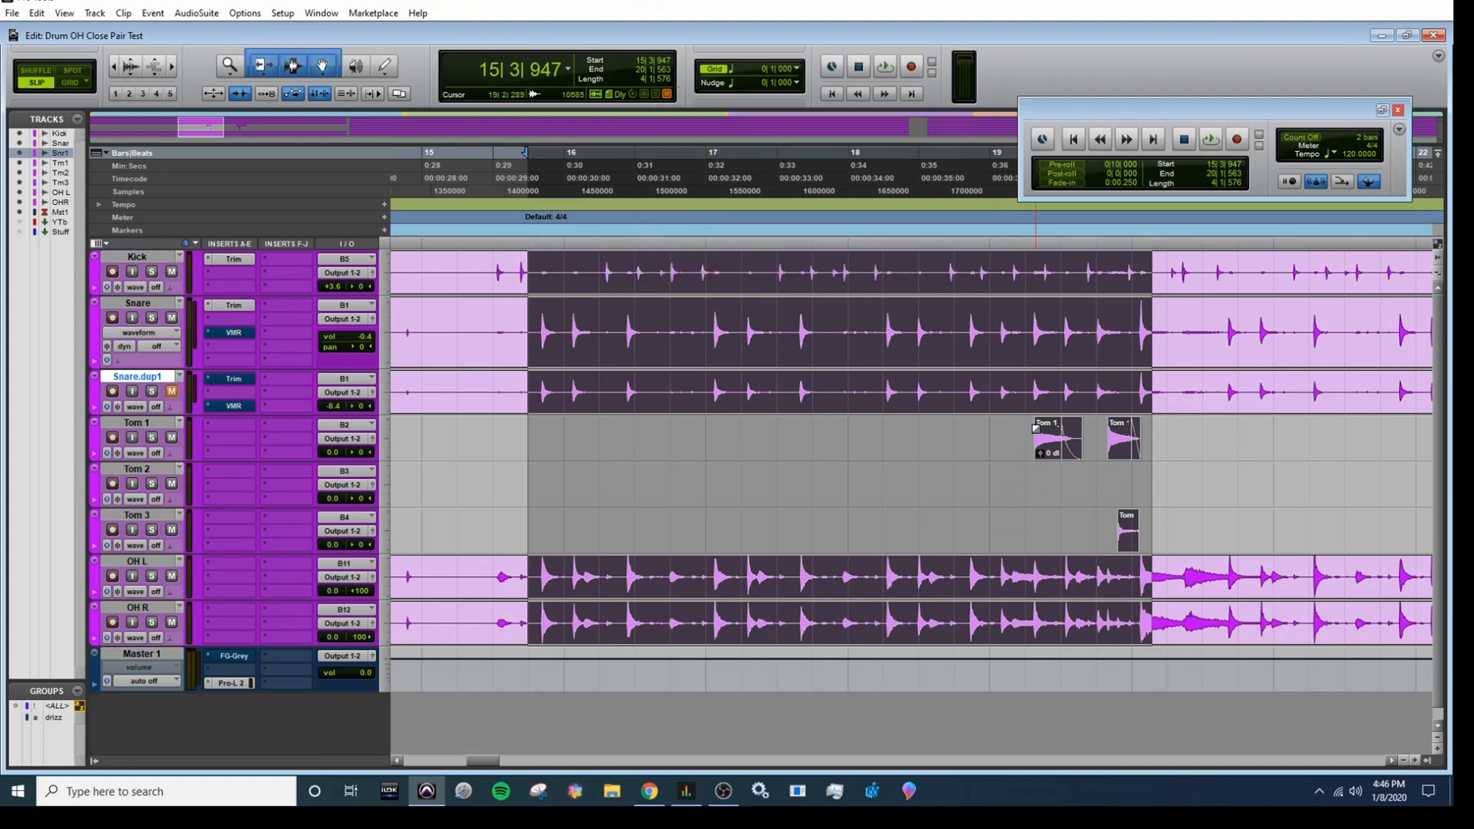
drag(1031, 431, 1108, 474)
drag(1120, 477, 1118, 477)
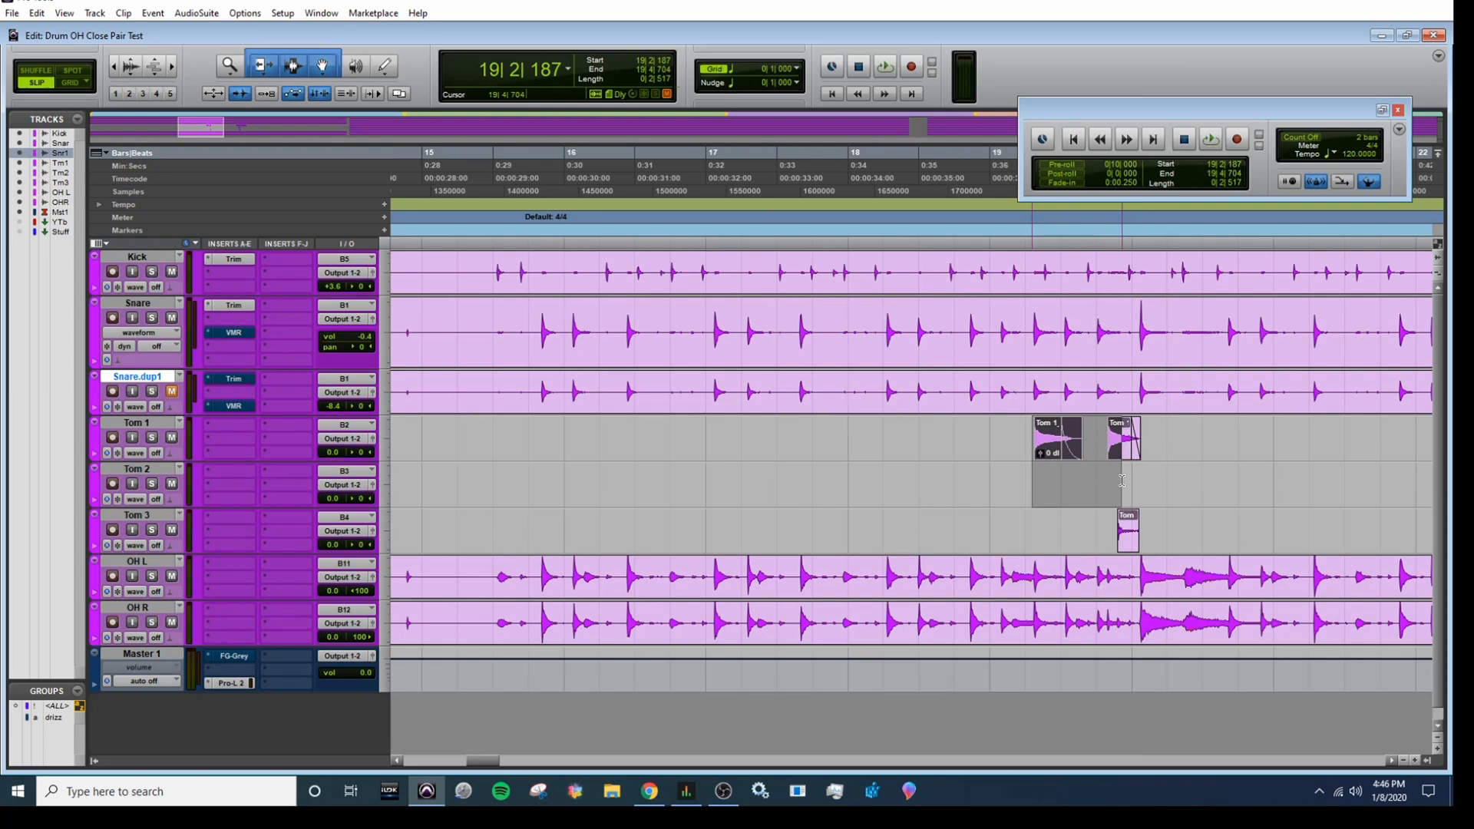
drag(488, 762, 522, 763)
drag(641, 428, 768, 457)
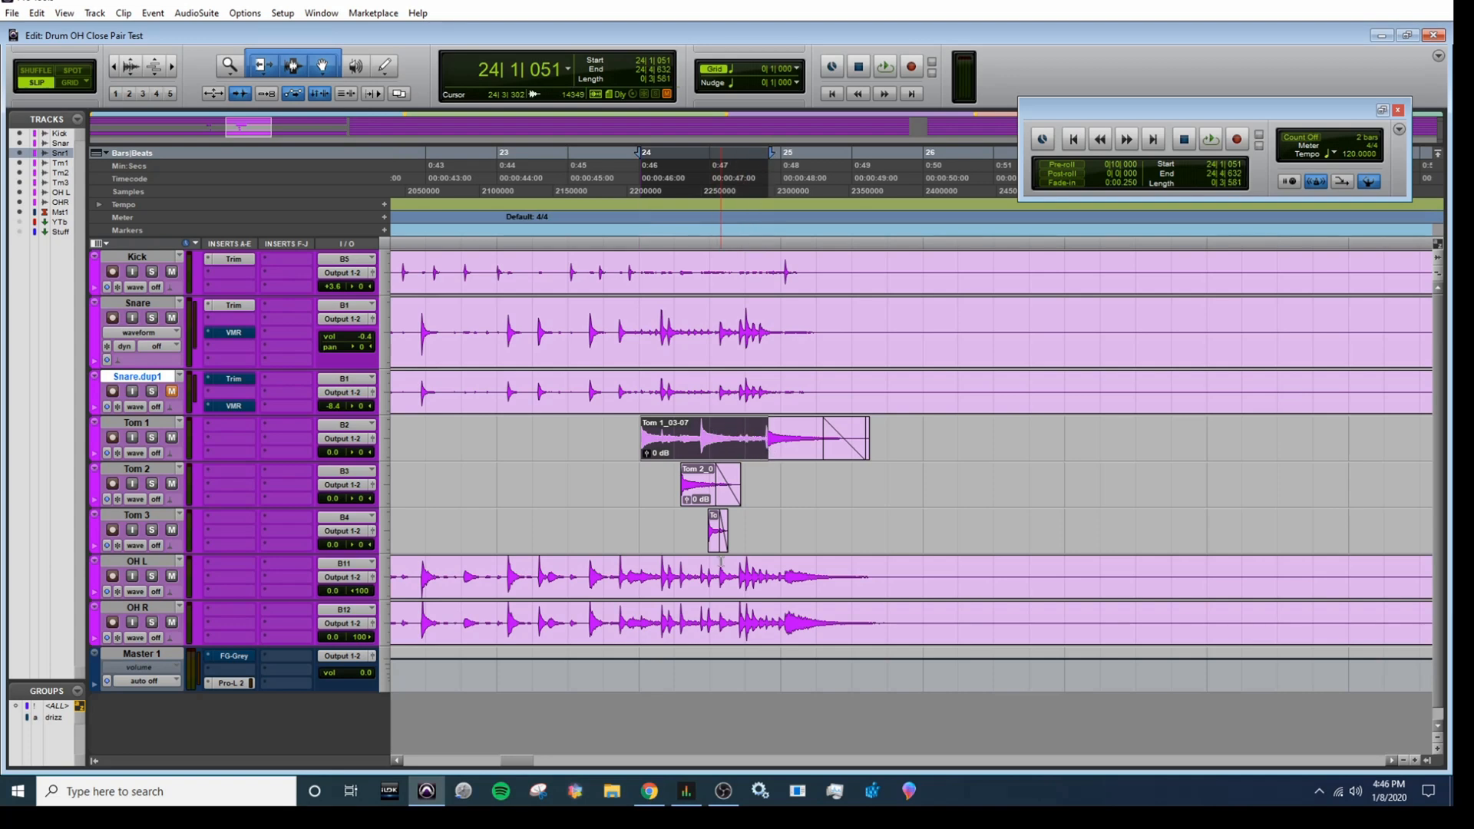
Show the mixer and solo Tom 1, OH L and OH R while the fill plays
key(ctrl+equal)
click(283, 386)
click(461, 386)
click(521, 386)
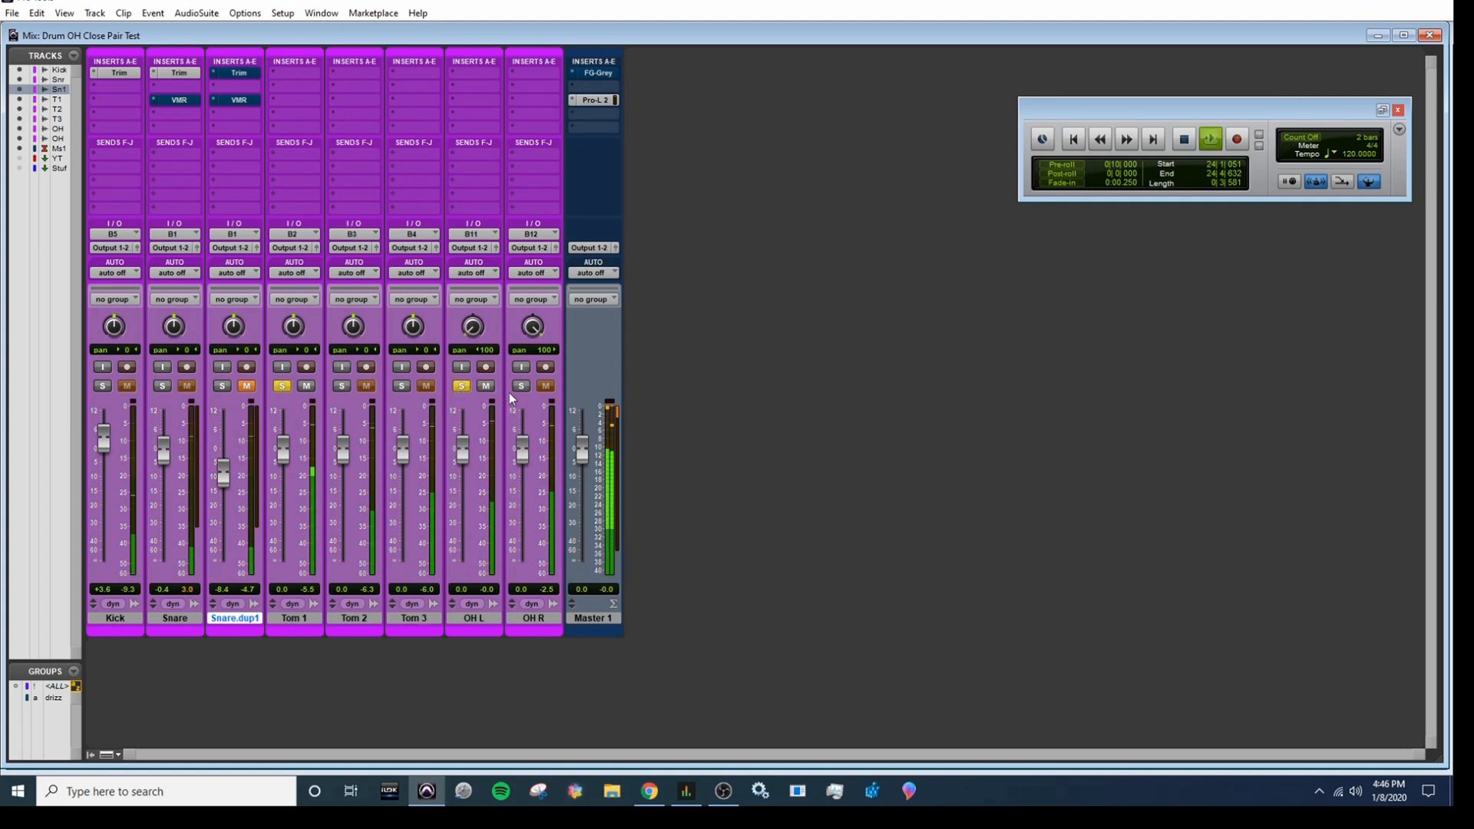
Copy the Snare's Trim insert to Tom 1 and compare normal and inverted polarity against the overheads, ending on inverted
drag(179, 74, 298, 73)
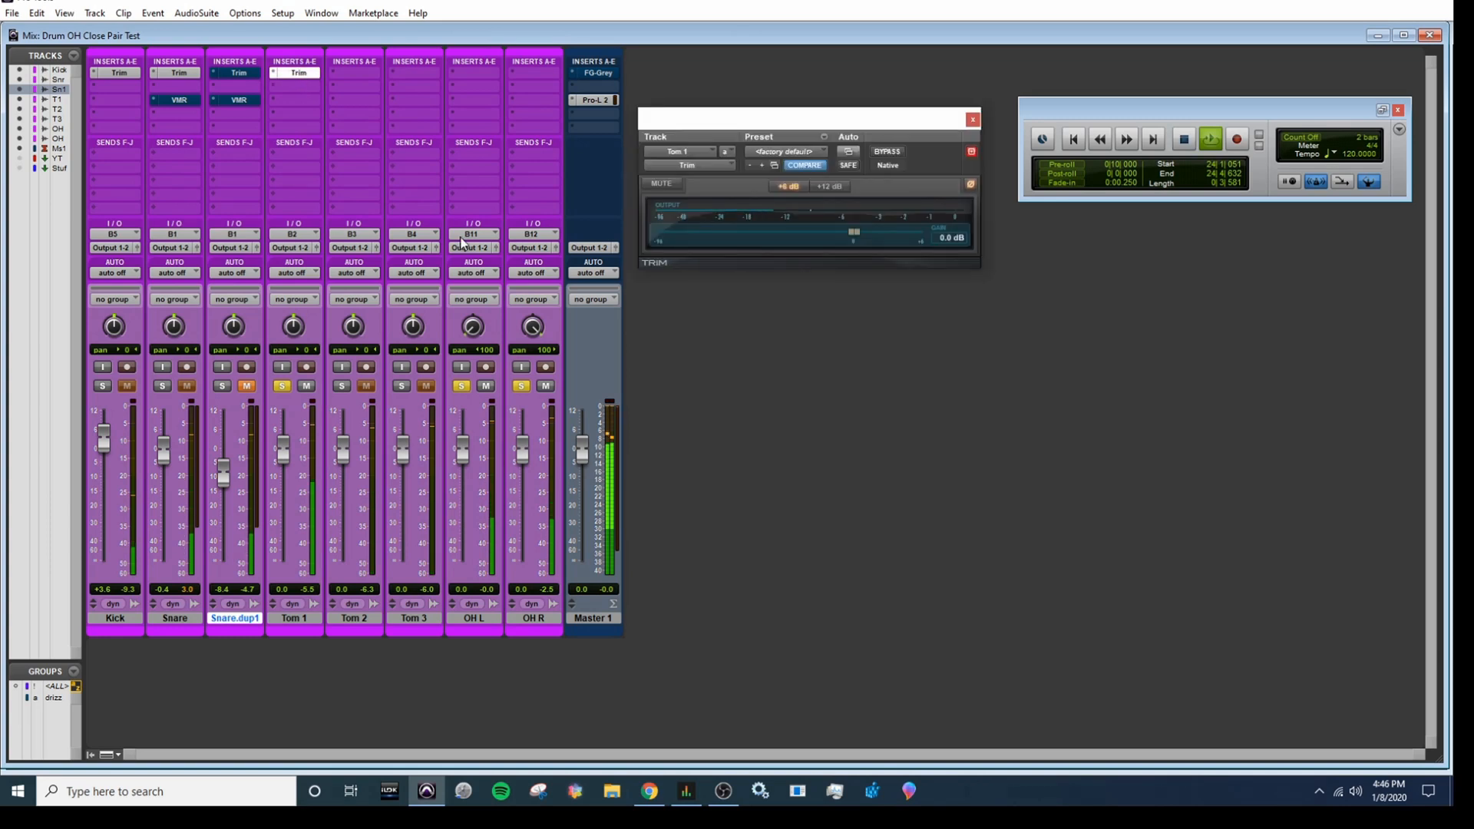
click(970, 184)
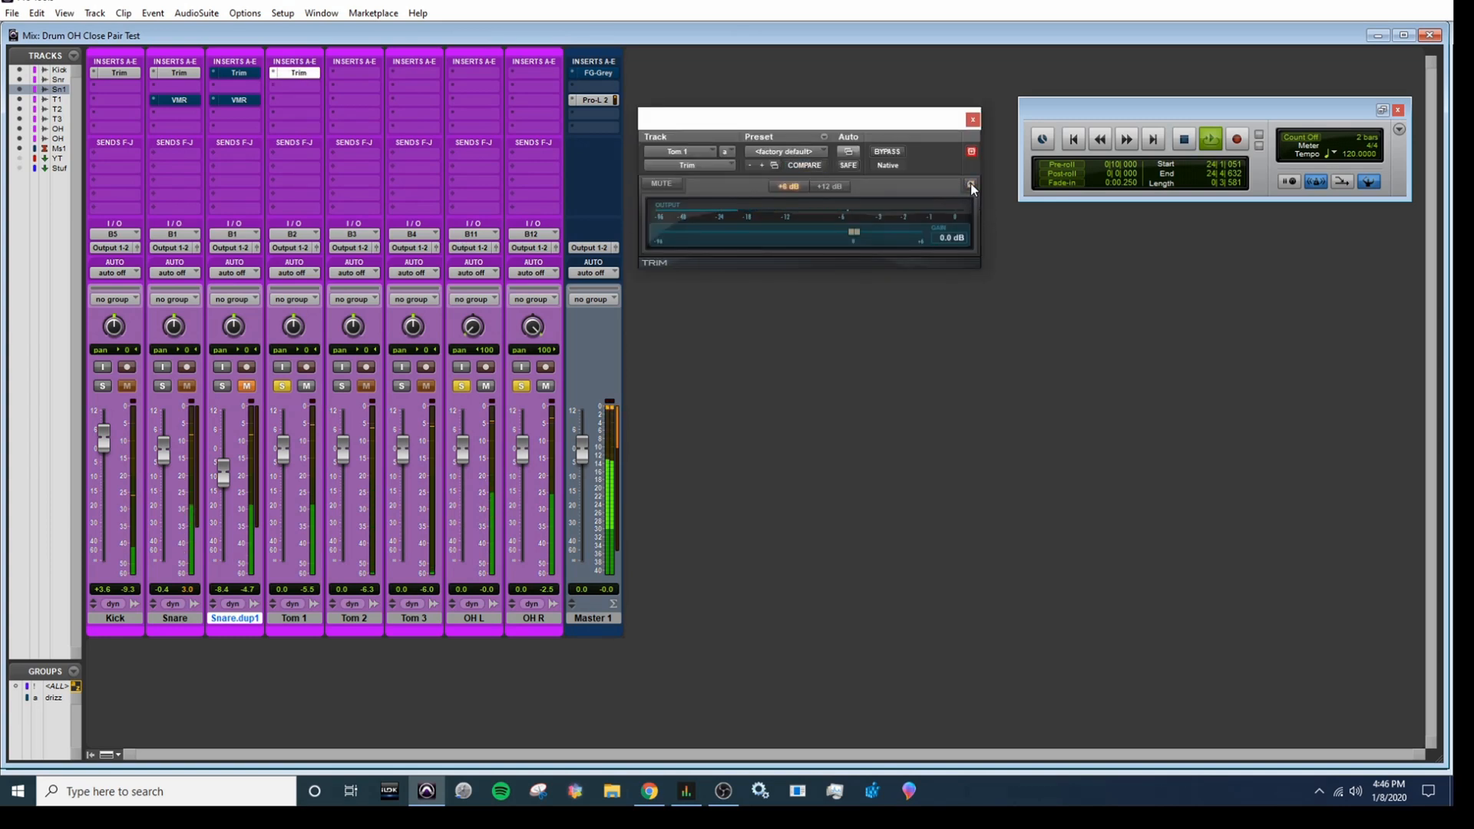
click(970, 184)
click(971, 184)
click(971, 184)
click(971, 184)
Solo Tom 2 in place of Tom 1, move Tom 1's Trim insert to Tom 2 and switch it to normal polarity
click(341, 386)
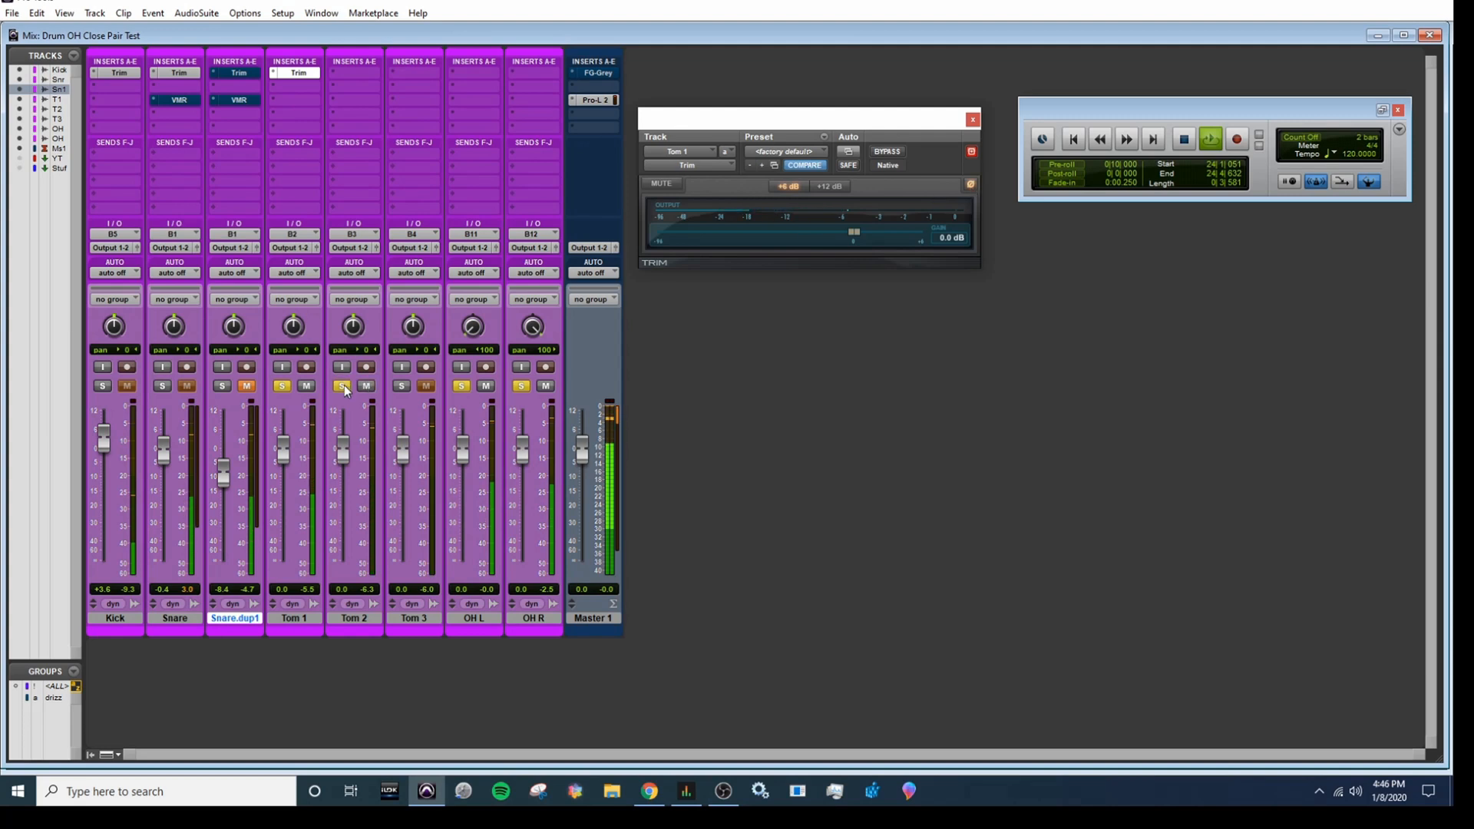
click(282, 385)
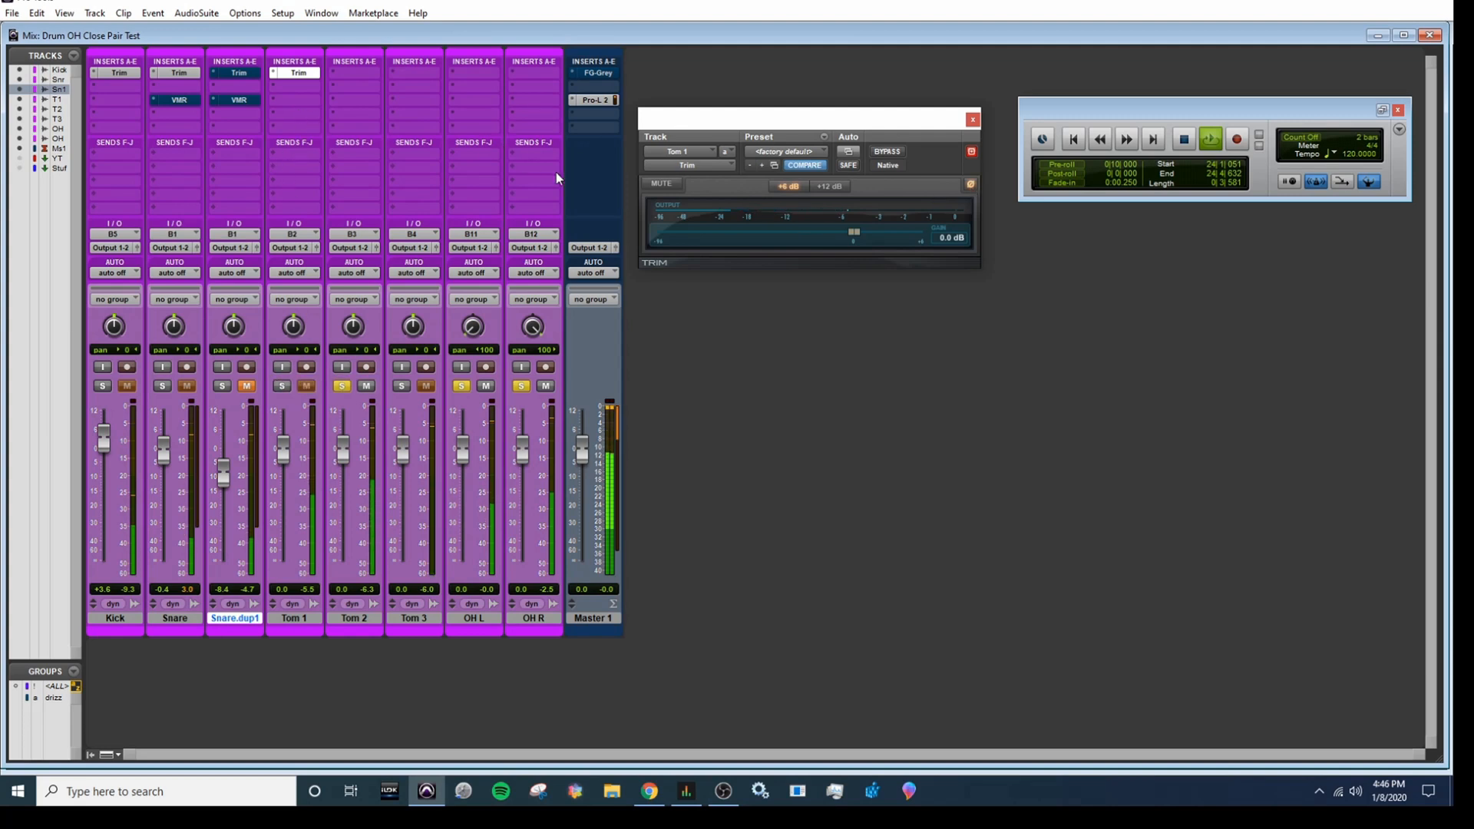
drag(321, 72, 333, 74)
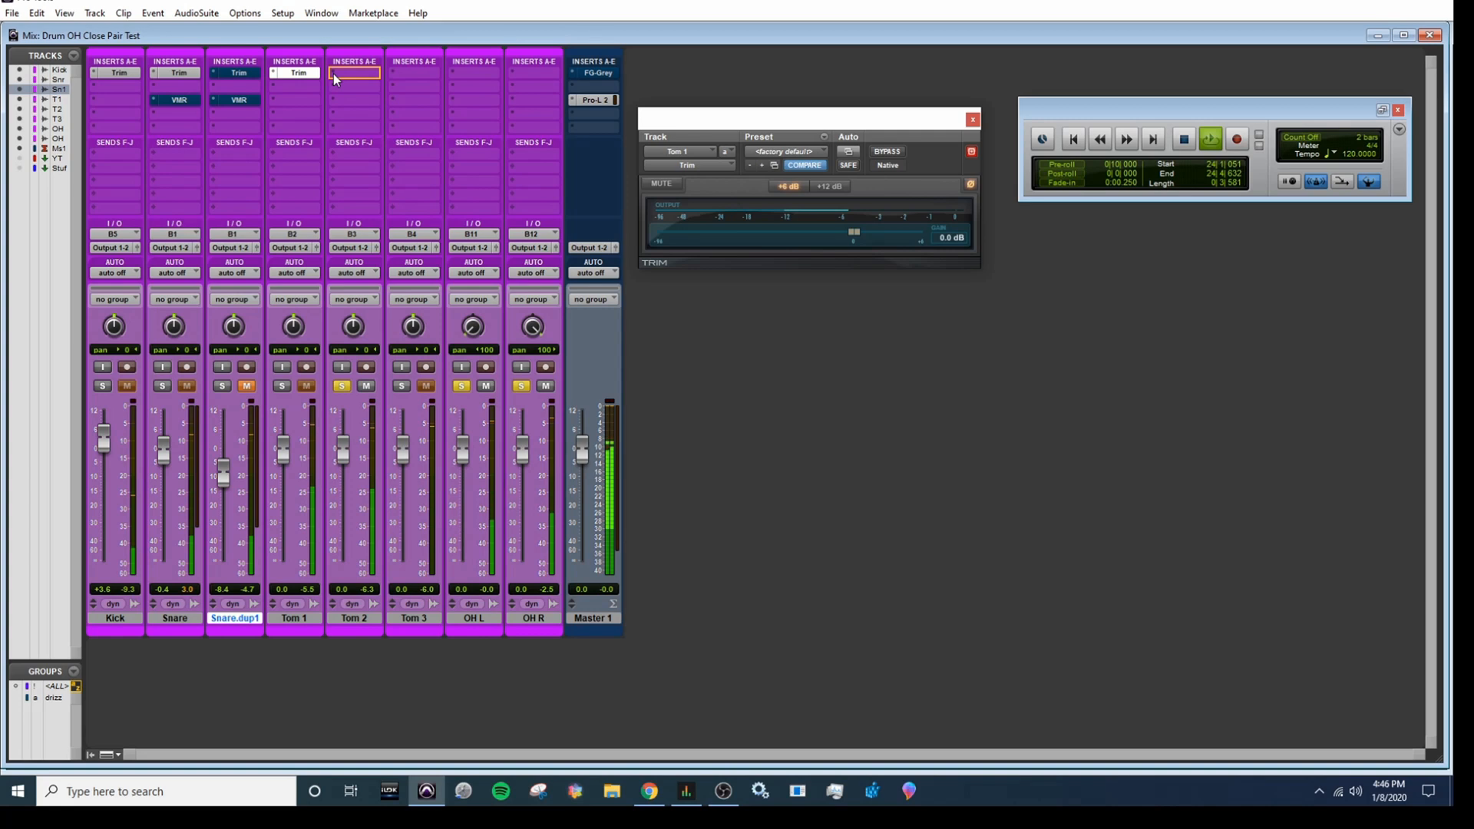
click(969, 186)
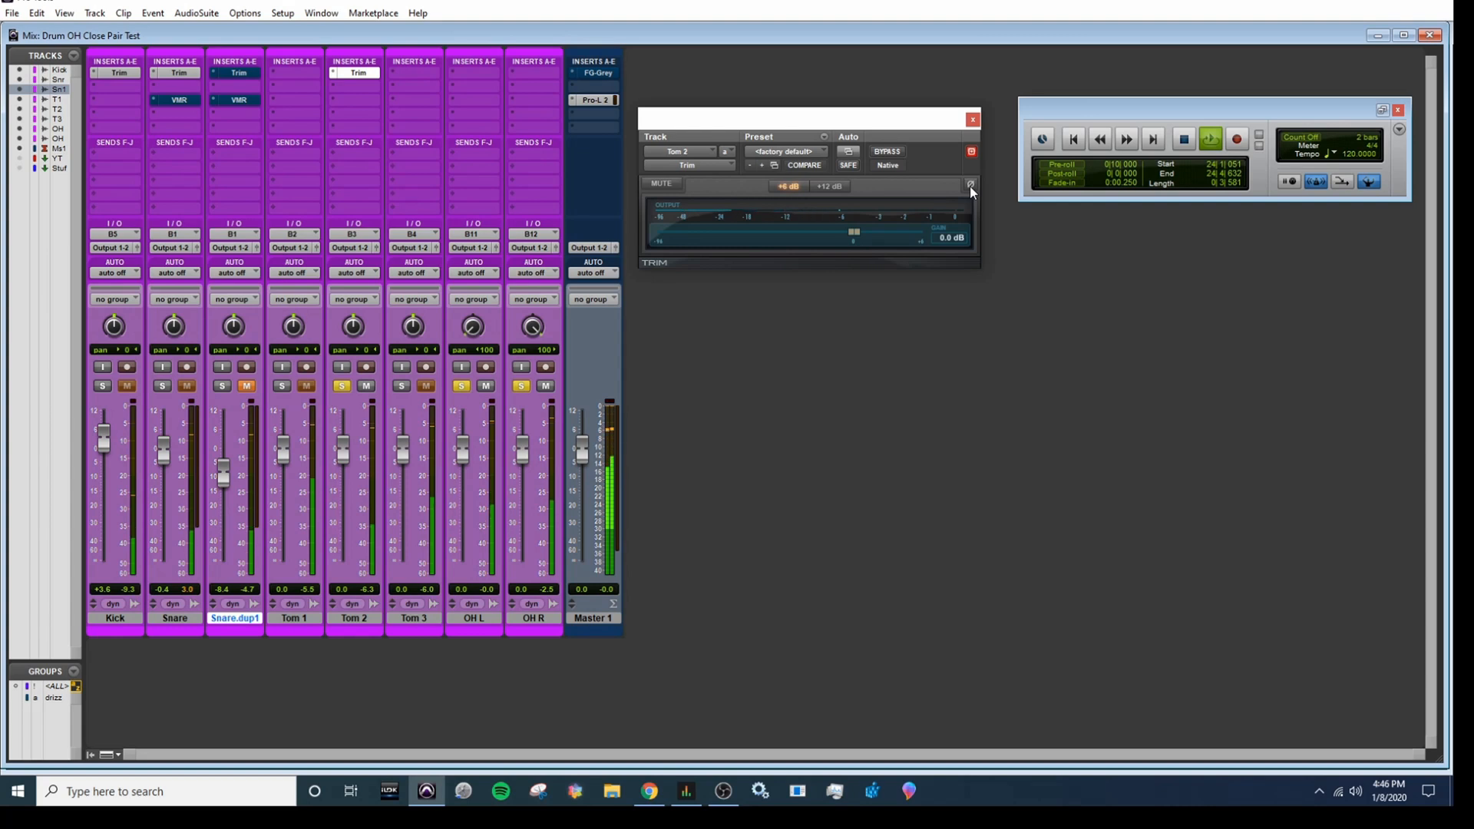
Copy Tom 2's Trim insert to Tom 3 and audition Tom 3's polarity with the overheads in place of Tom 2
drag(364, 71, 418, 73)
click(426, 75)
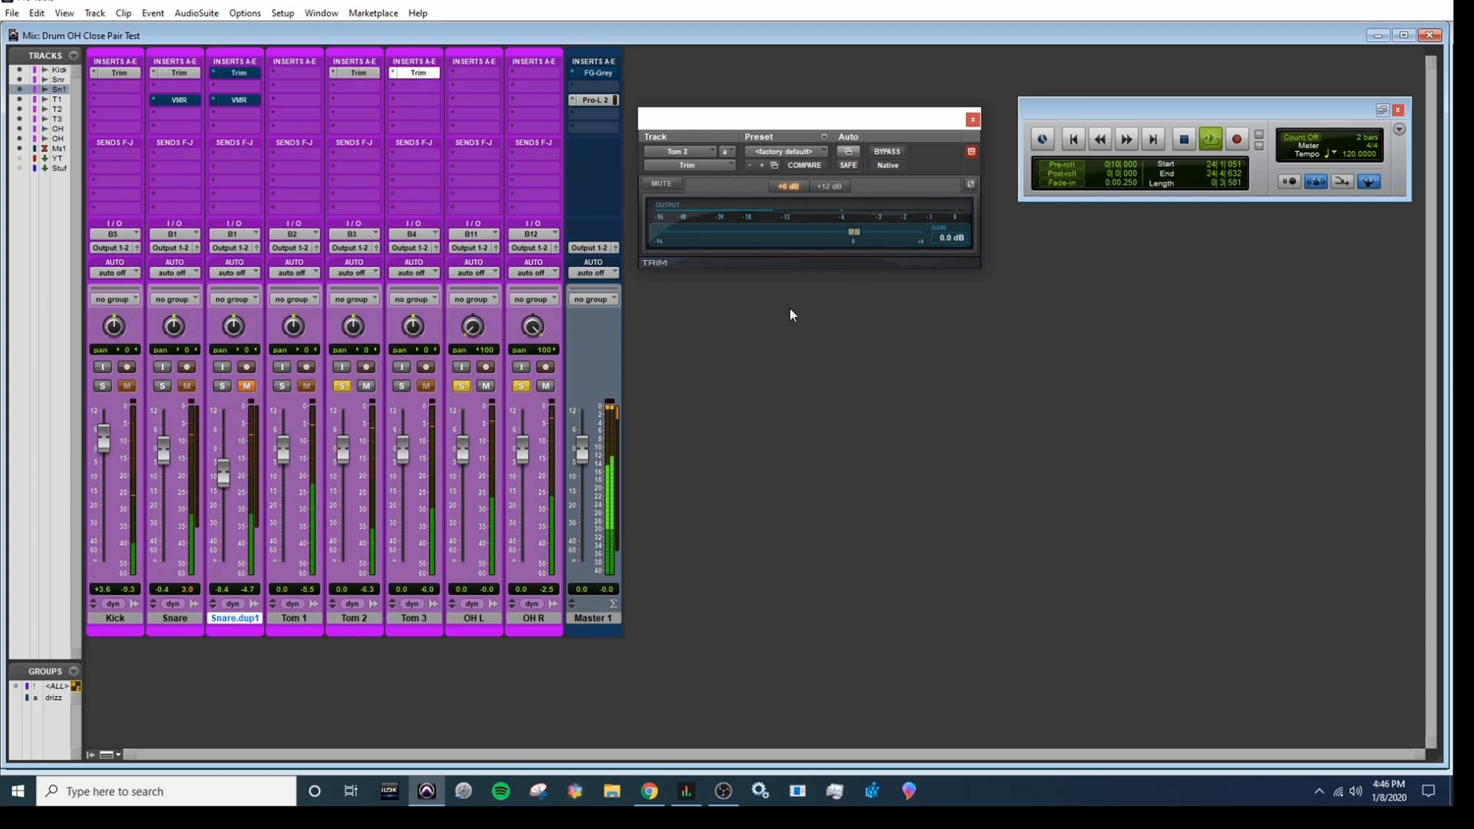
click(401, 386)
click(342, 385)
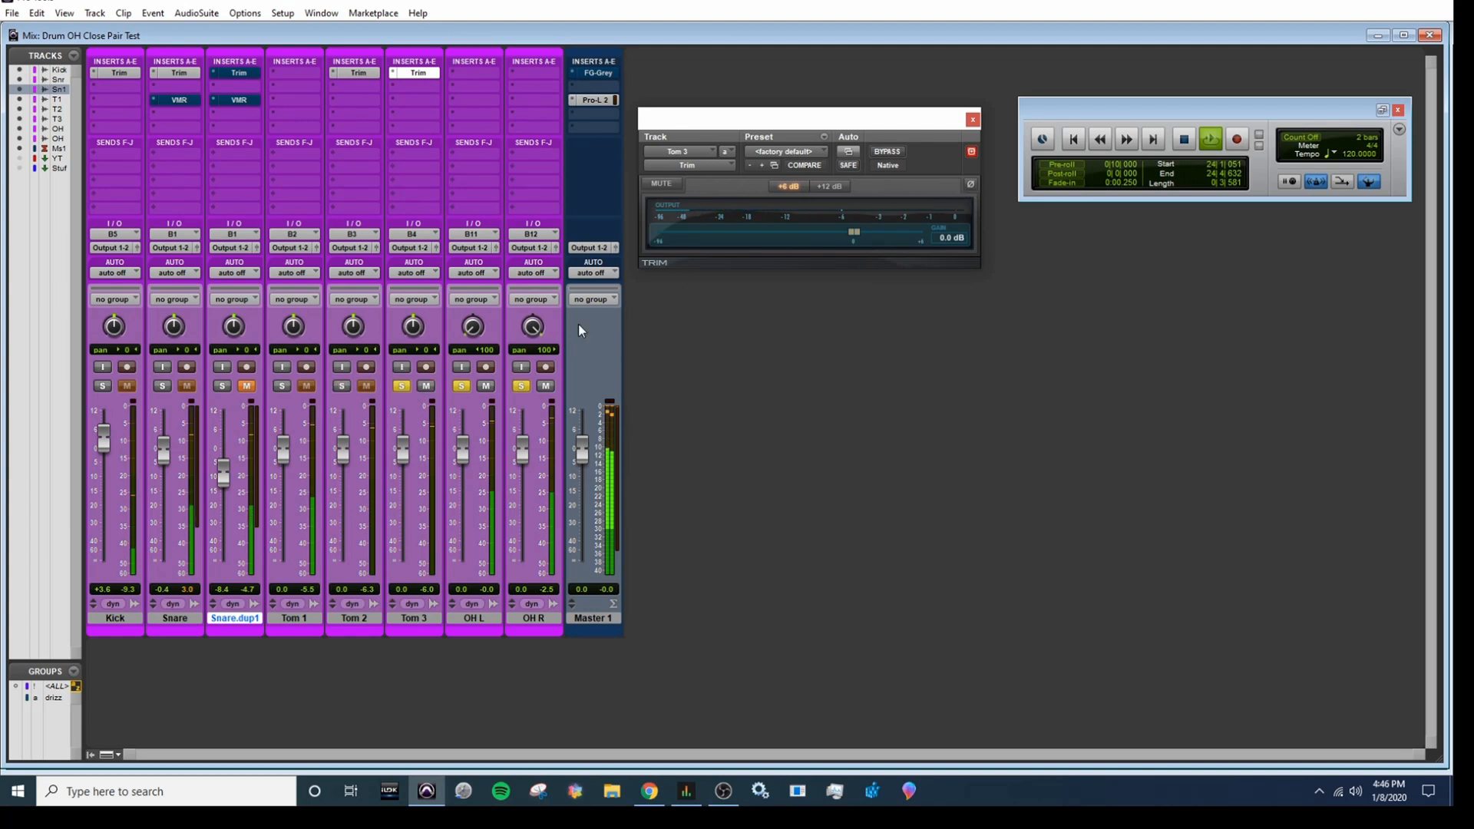
click(970, 184)
key(space)
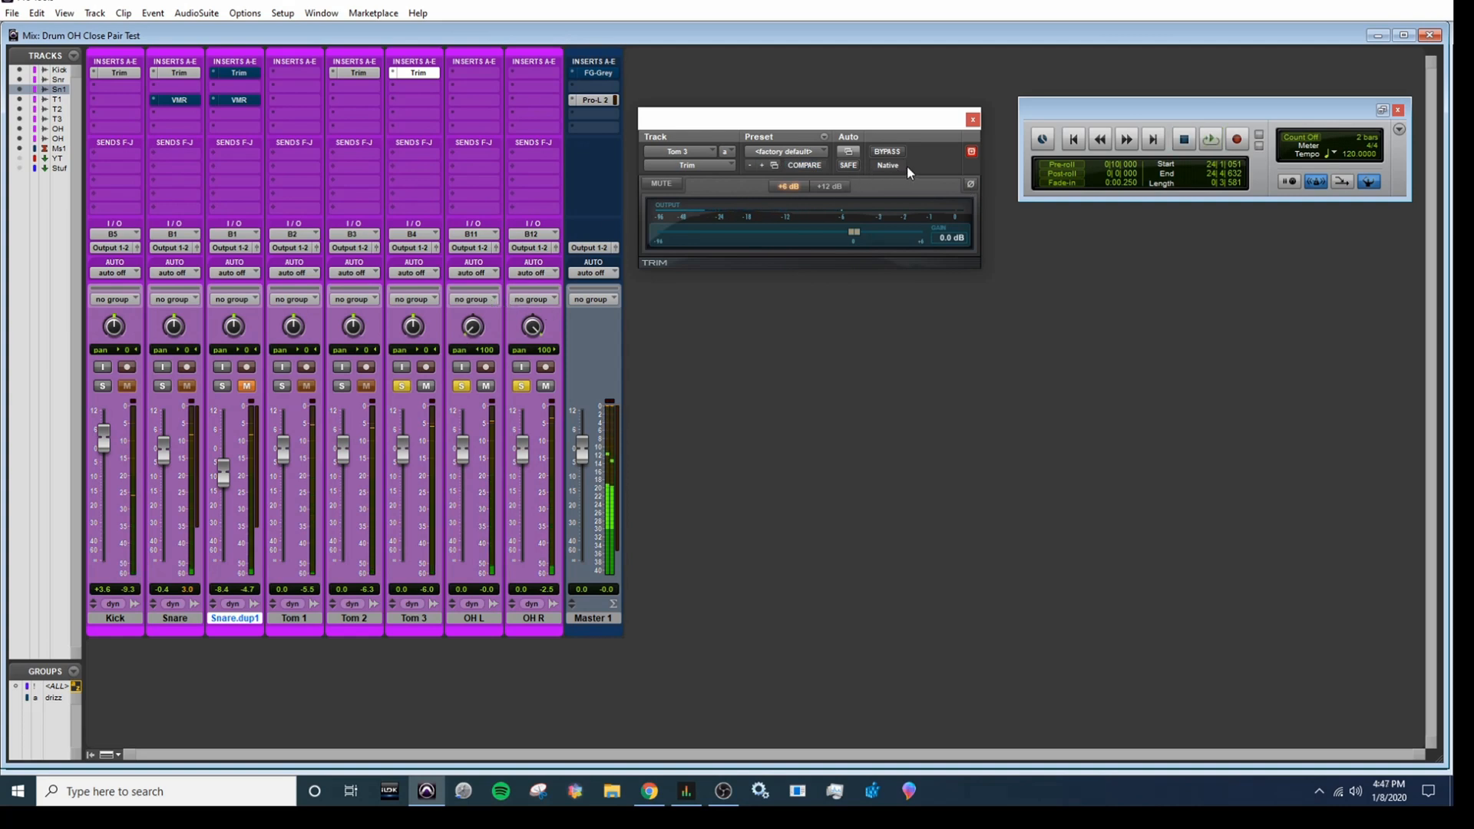
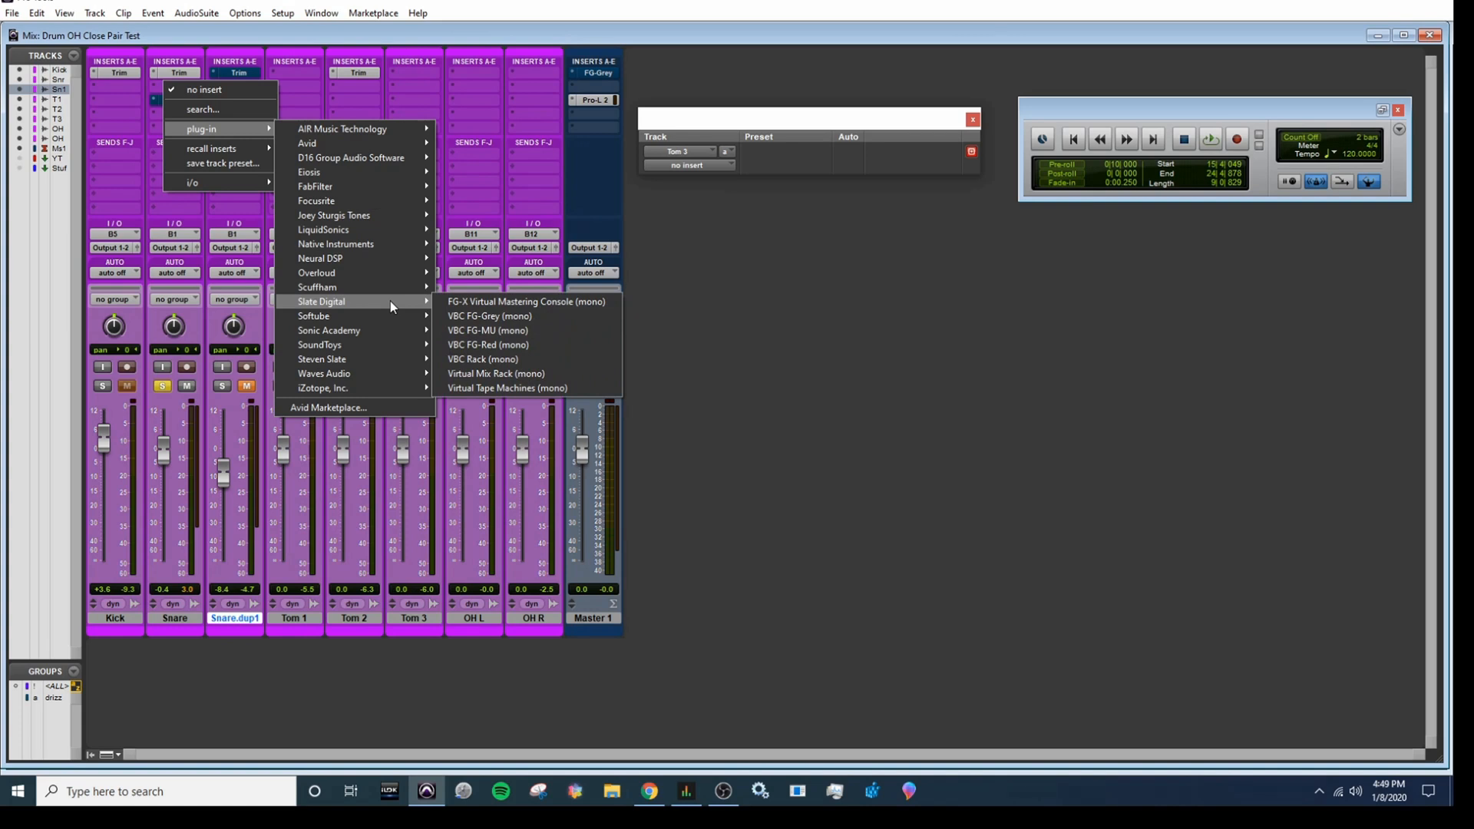
Insert Steven Slate Trigger 2 (mono) between Trim and VMR on the Snare track and move its window beside the mixer strips
mouse_move(417, 360)
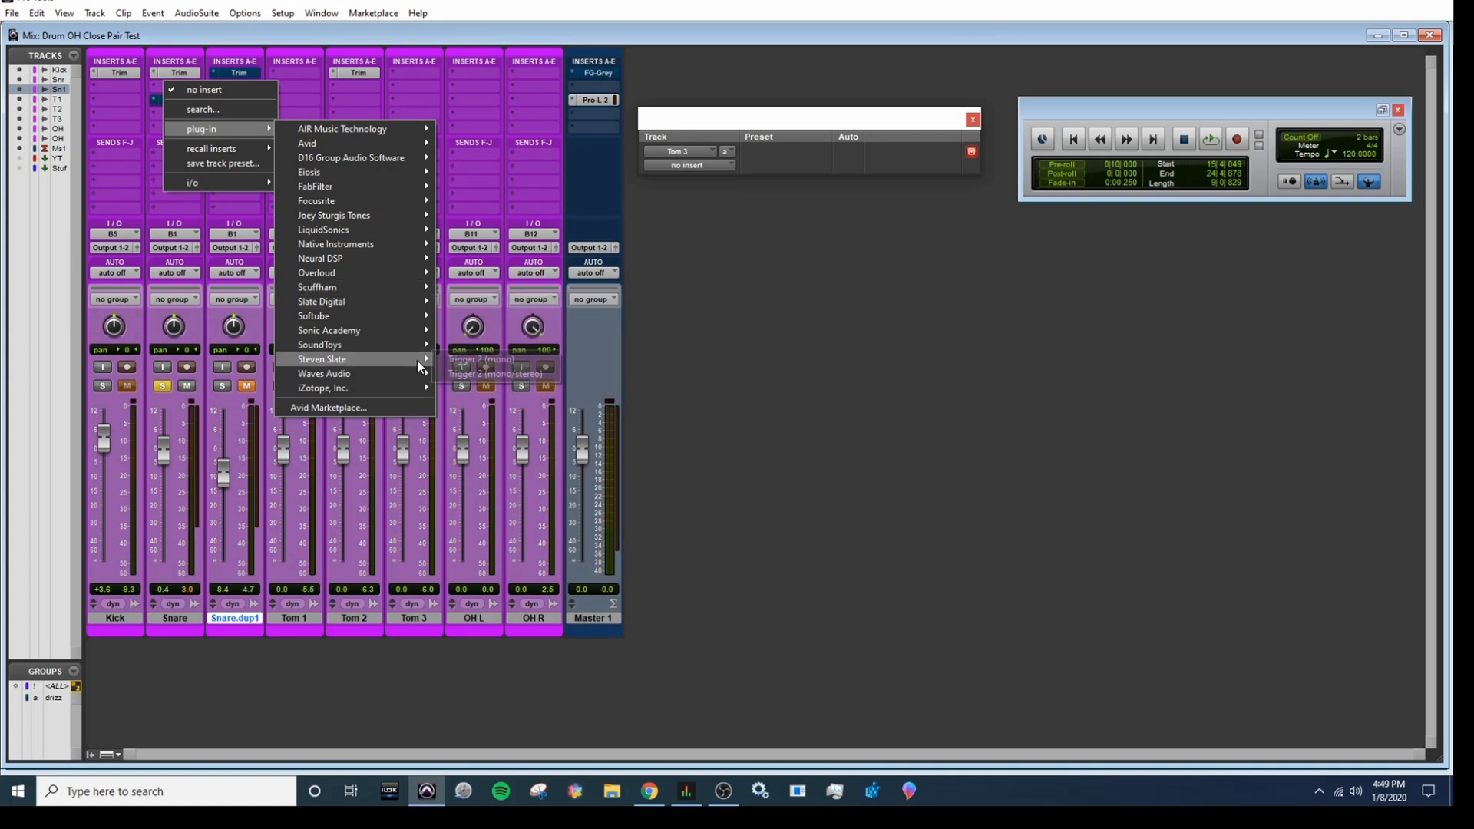
click(473, 364)
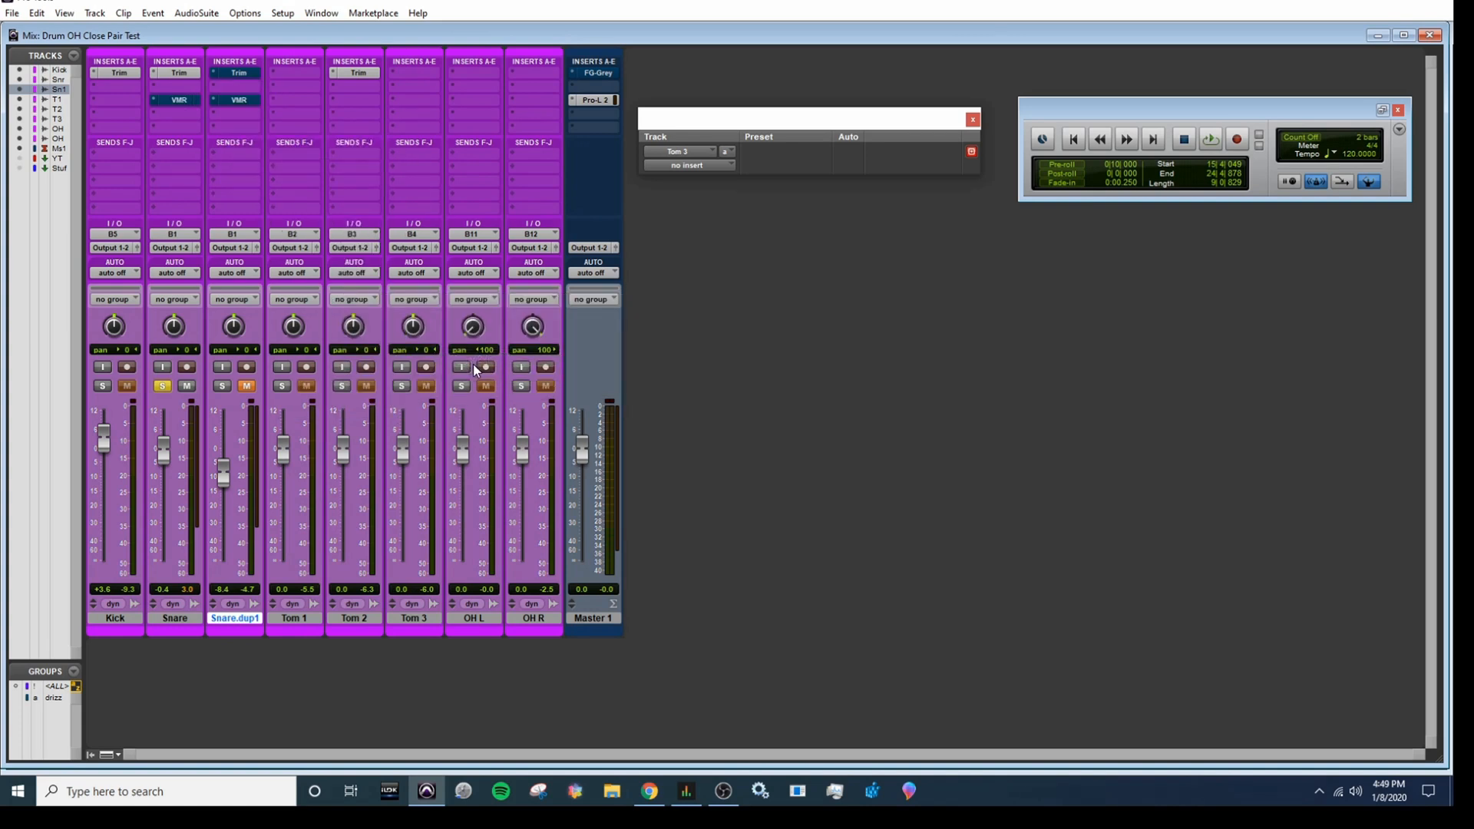
drag(944, 121, 942, 64)
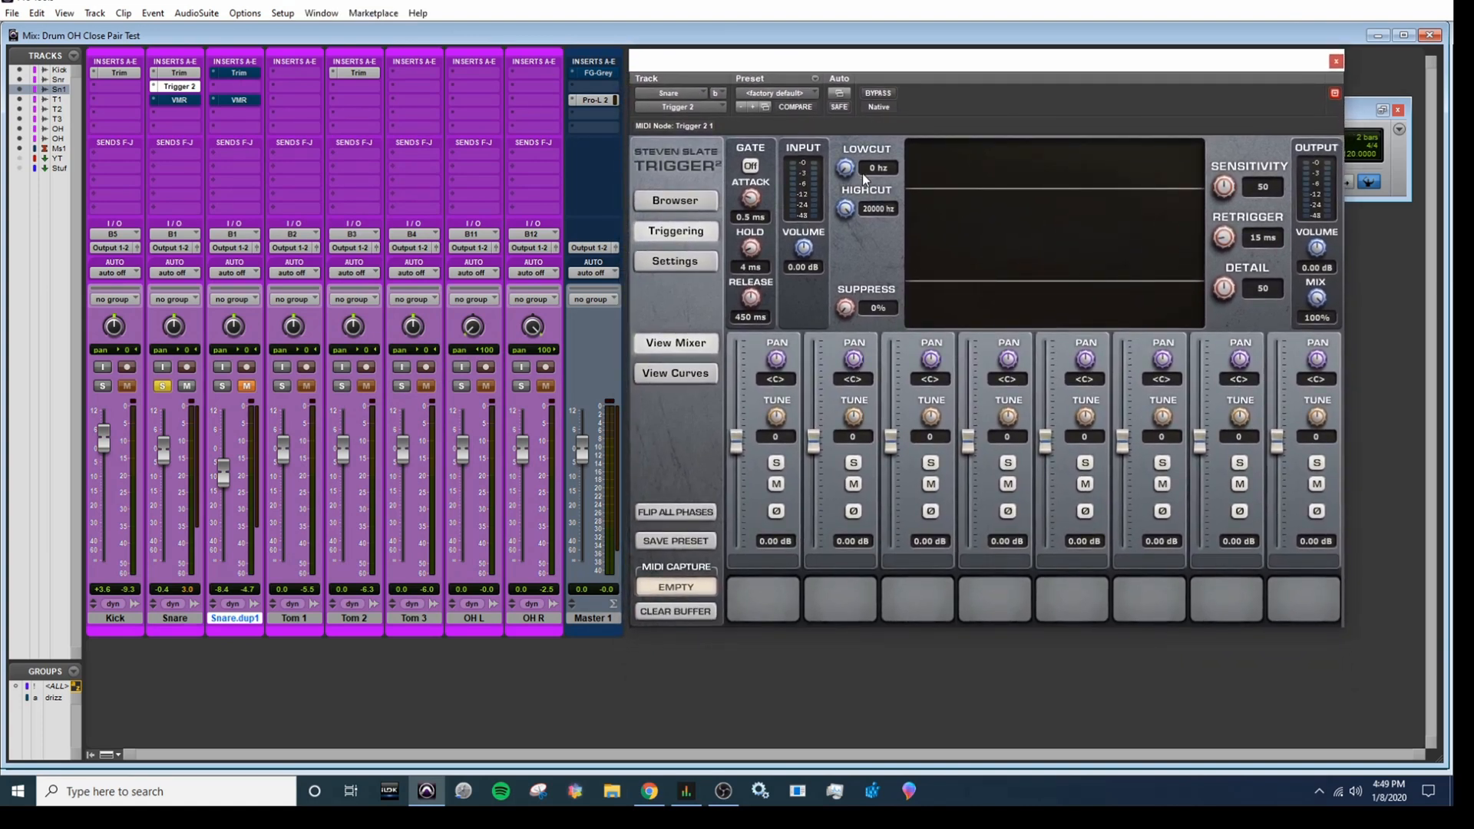
mouse_move(919, 62)
mouse_down()
mouse_move(972, 78)
mouse_move(929, 58)
mouse_up()
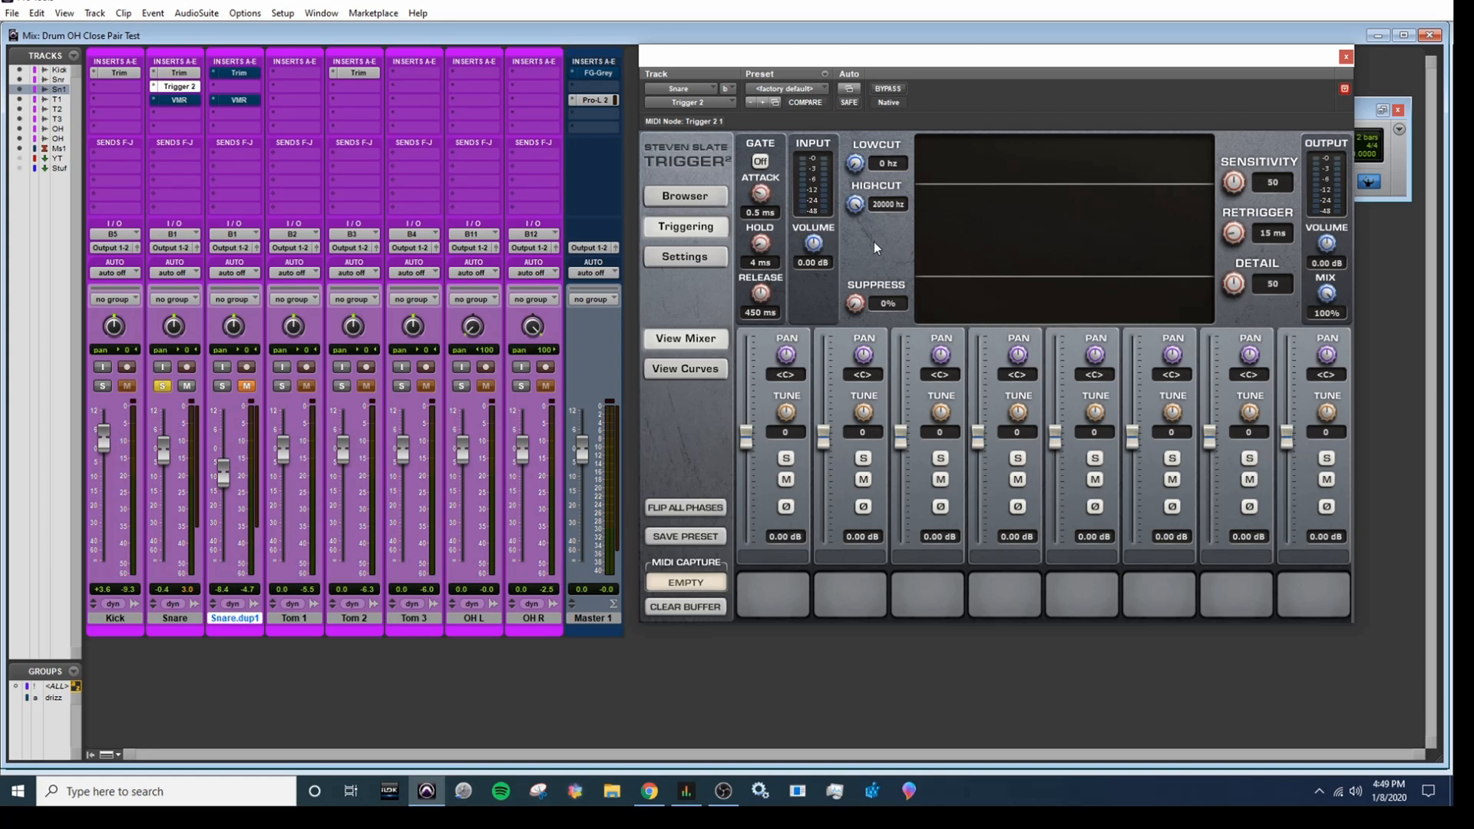
Set the Mix of Trigger 2 on the Snare to 0%, leaving the gate off and its window clear of the strips
click(759, 163)
click(759, 163)
drag(1327, 297, 1368, 539)
drag(1014, 40, 1011, 80)
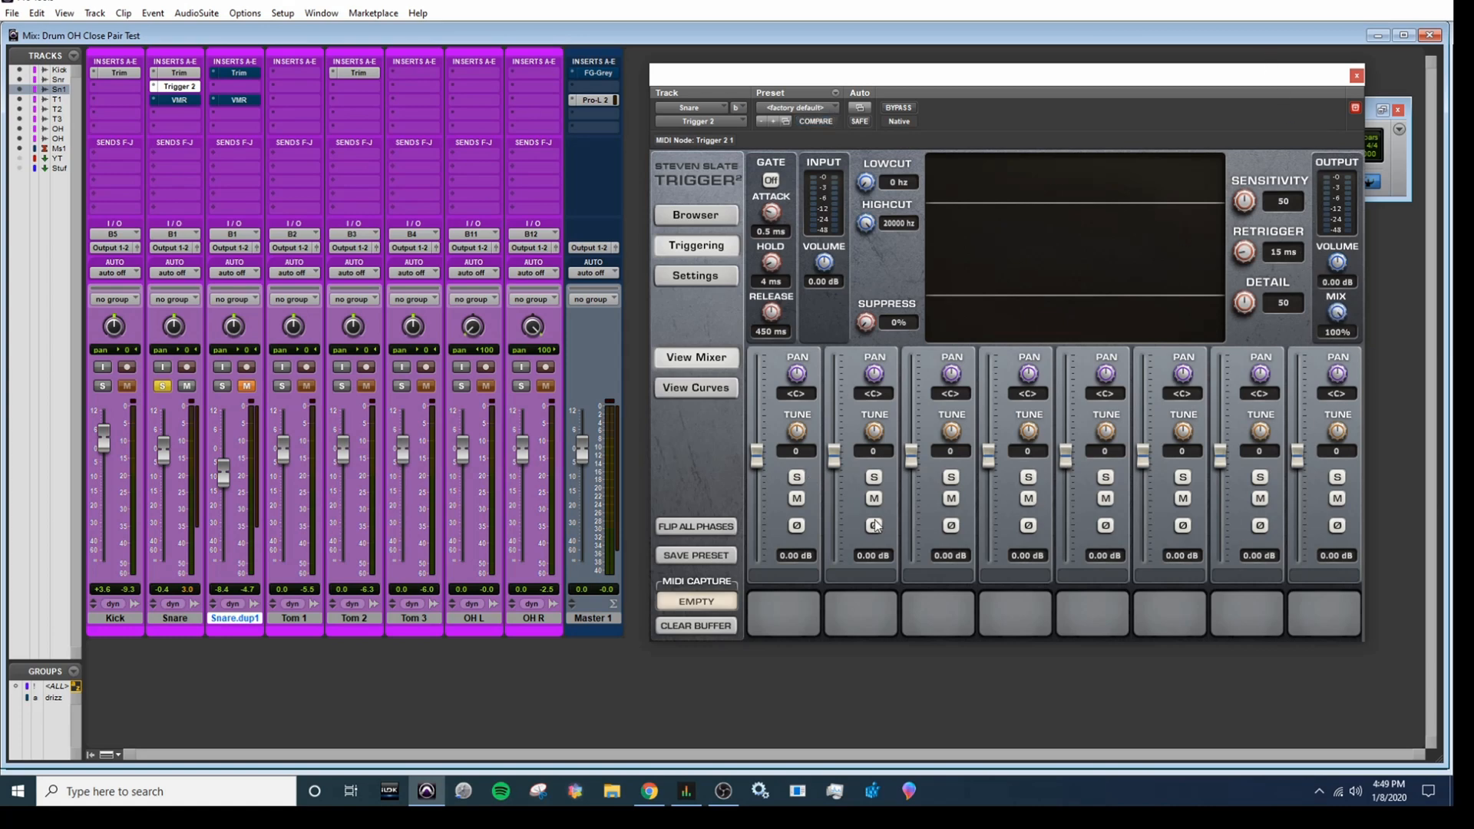
drag(1336, 314, 1366, 456)
key(space)
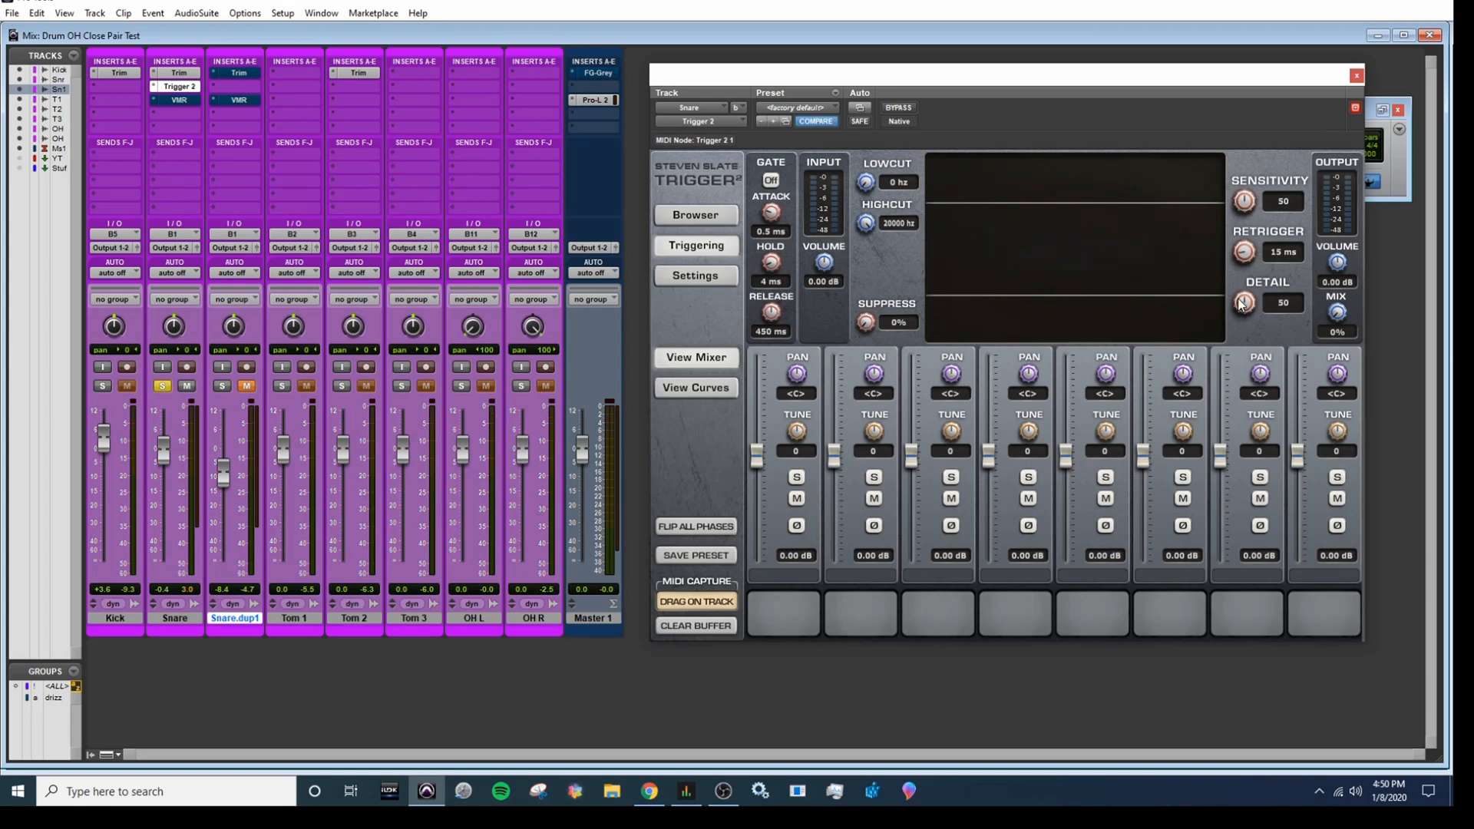
Play the soloed Snare and lower Trigger 2's Detail to 11, keeping the Mix at 0%
key(space)
drag(1247, 302, 1267, 375)
drag(1338, 314, 1415, 581)
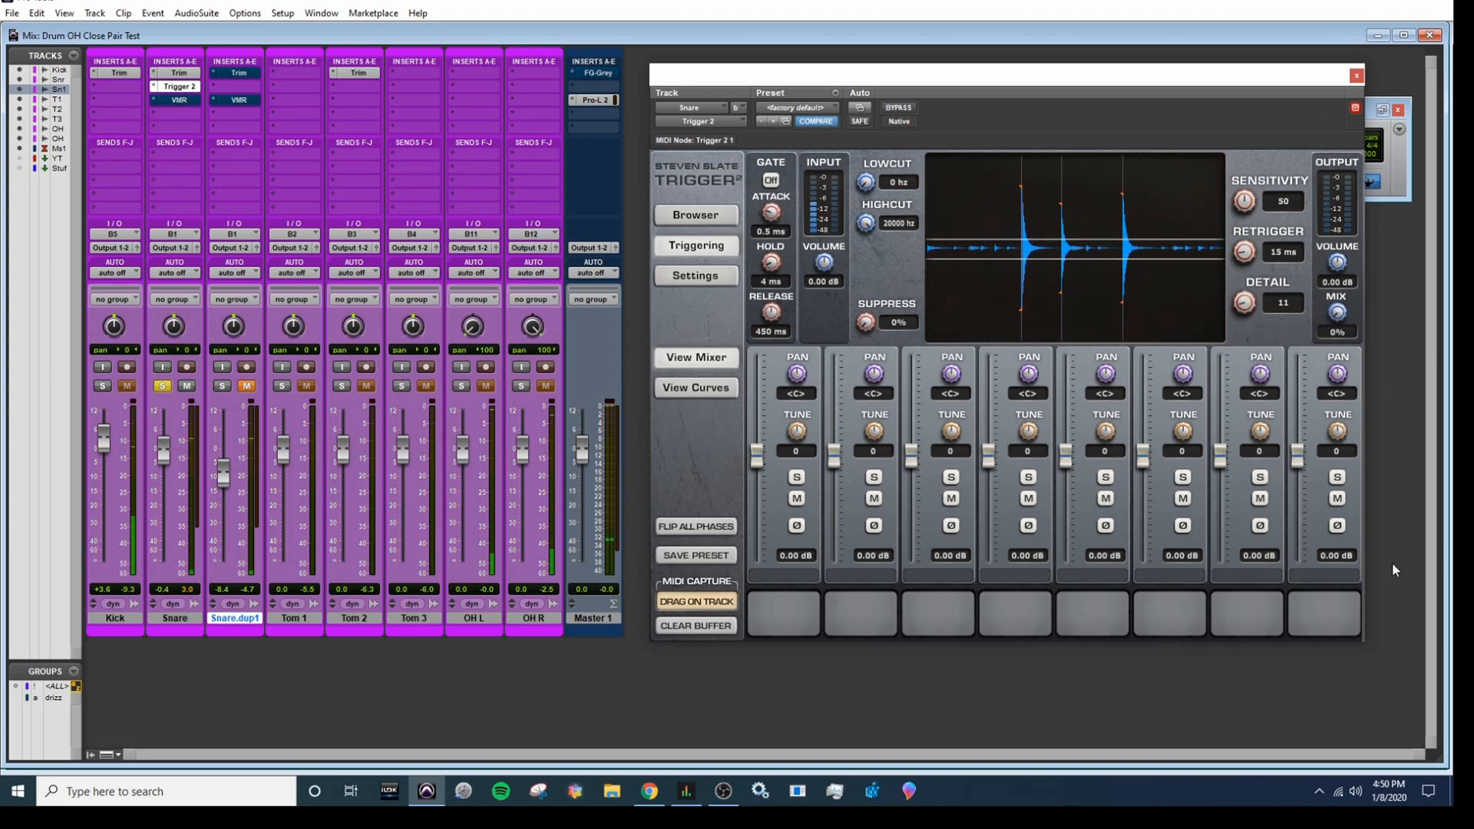
Turn on Trigger 2's gate, set its Attack to 0.0 ms and shorten the Release to 182 ms during playback
click(771, 181)
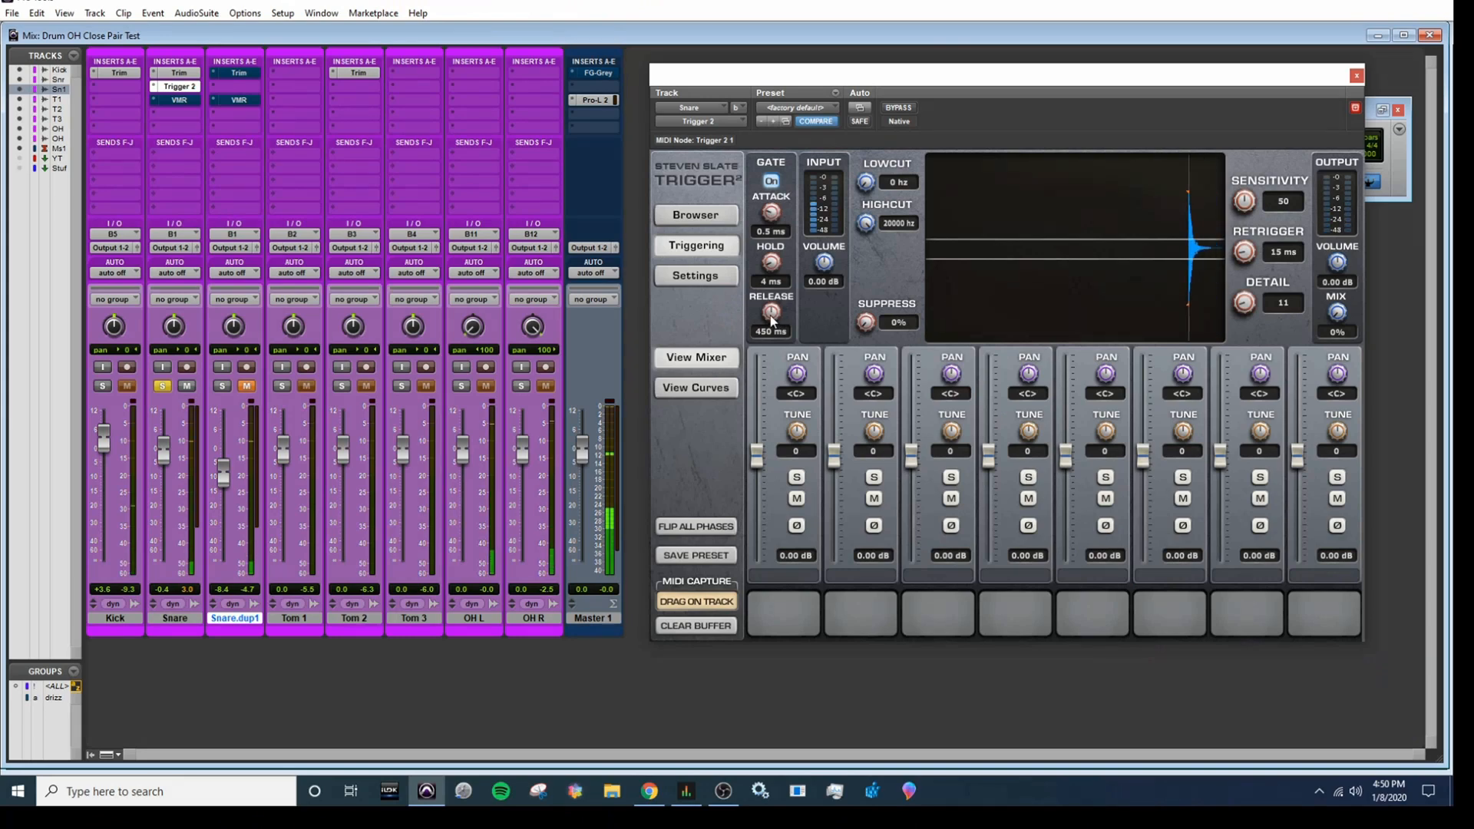
scroll(772, 315, down, 5)
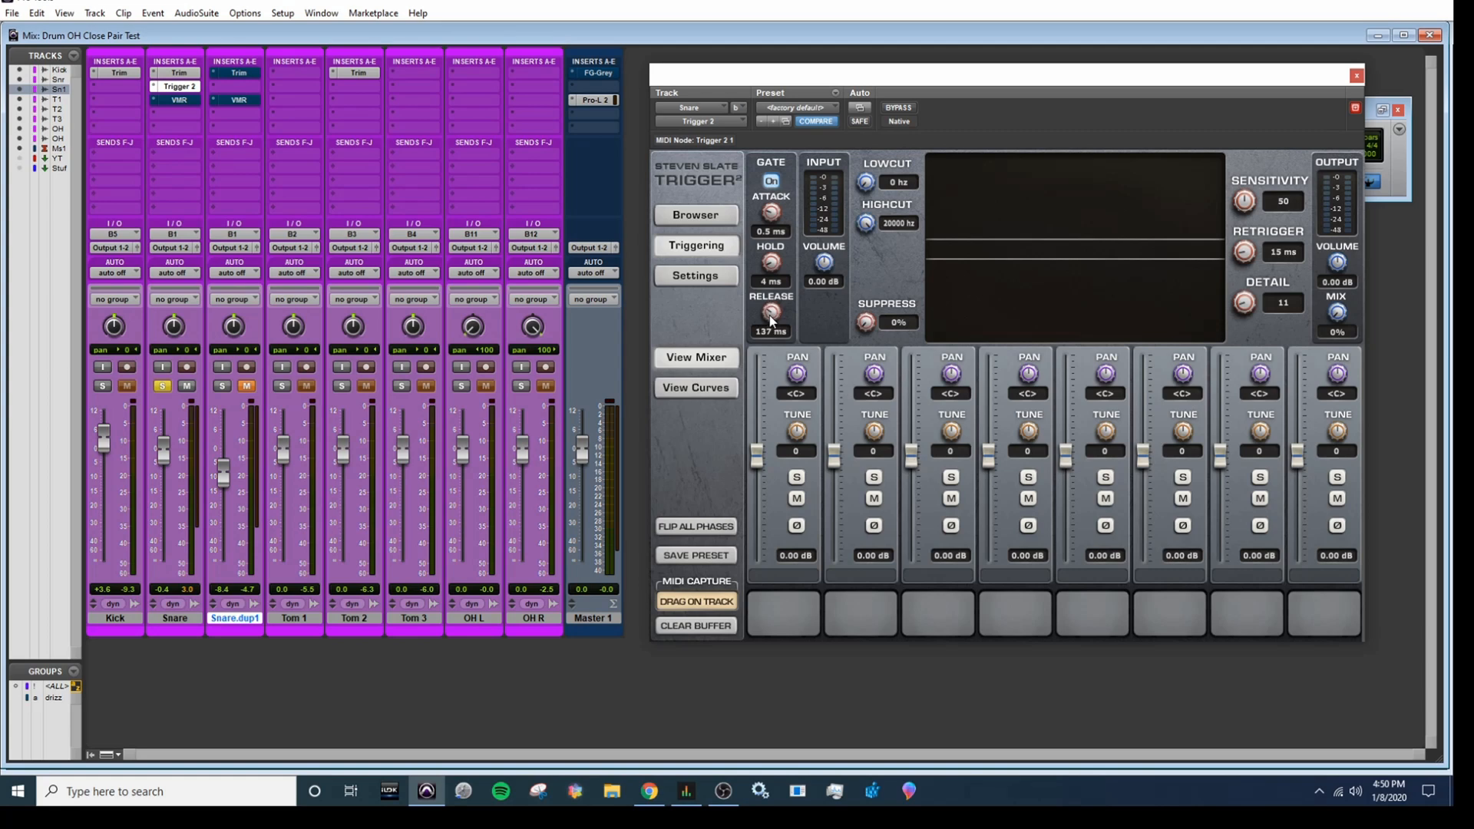
scroll(769, 318, up, 3)
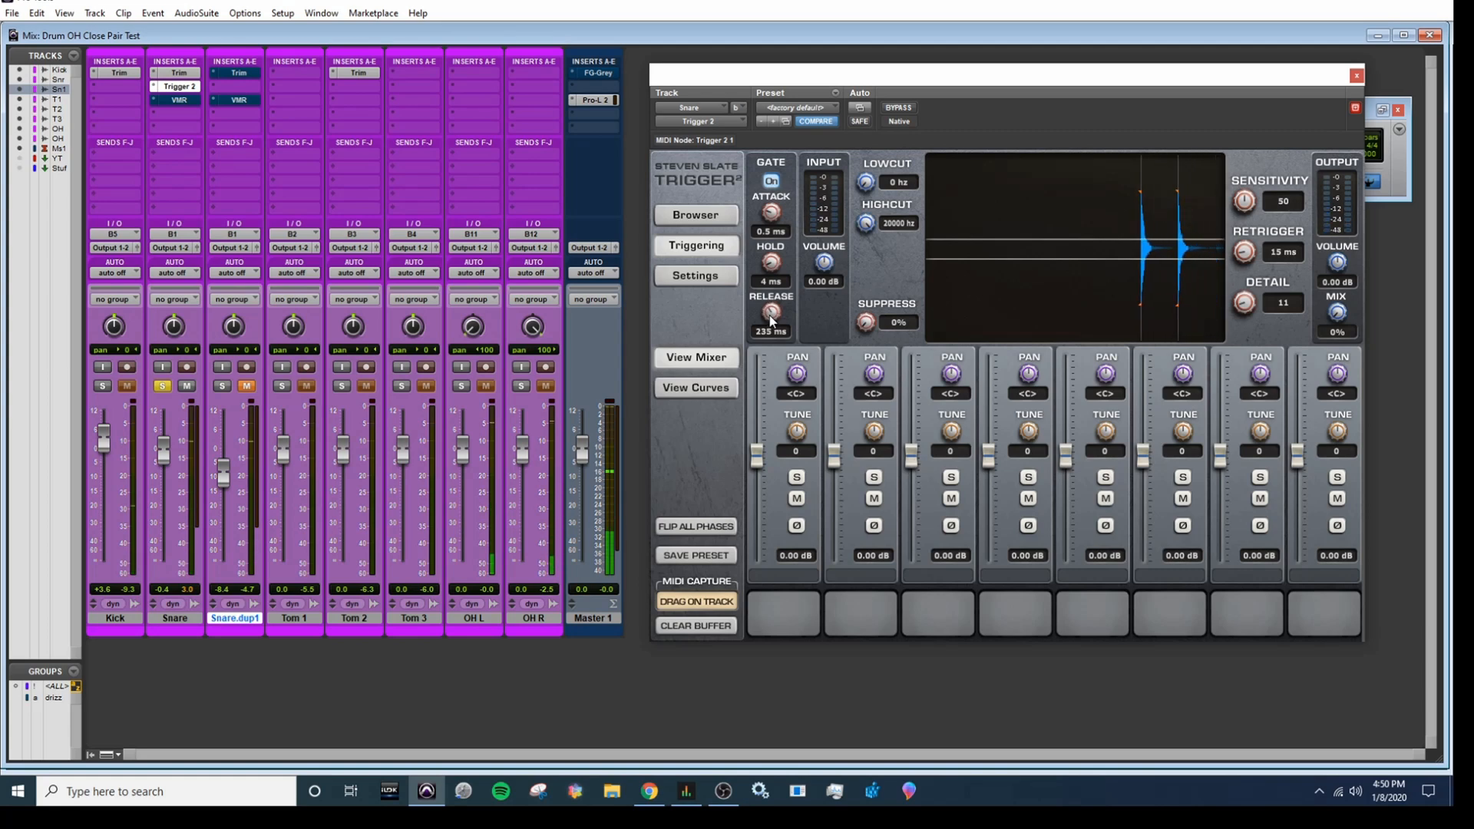
scroll(771, 319, up, 2)
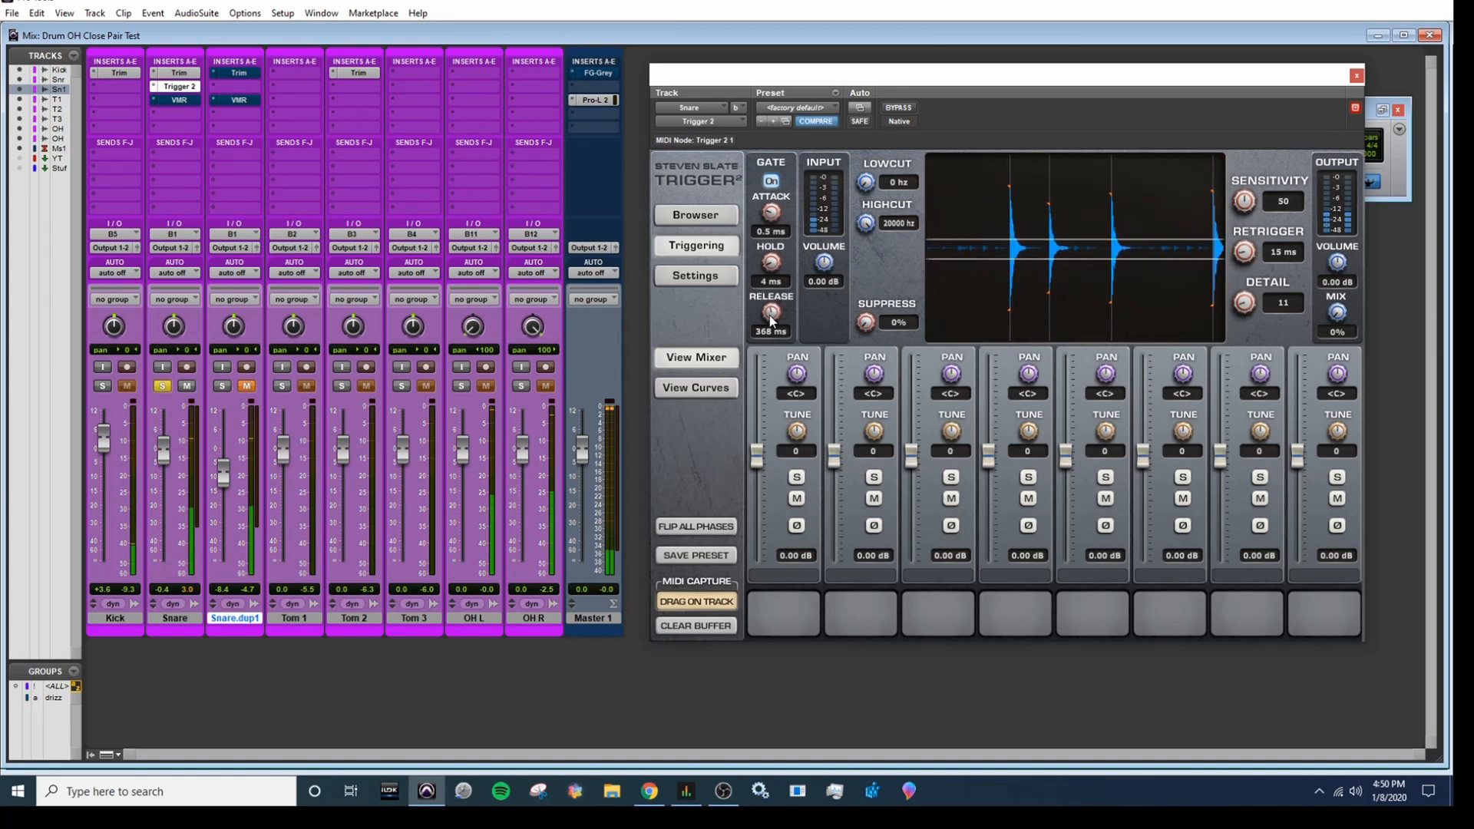
drag(770, 316, 777, 330)
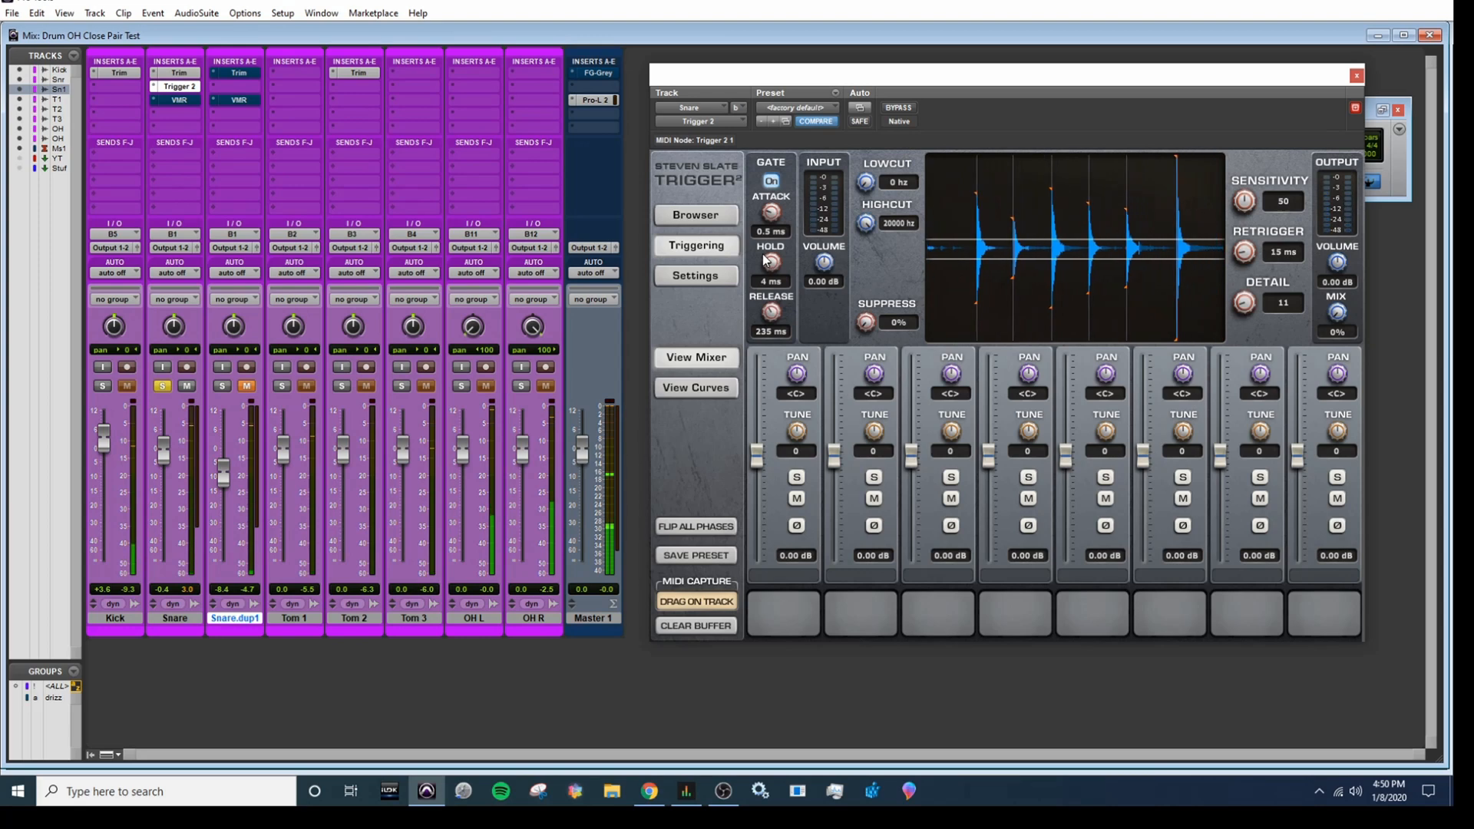
drag(772, 209, 777, 224)
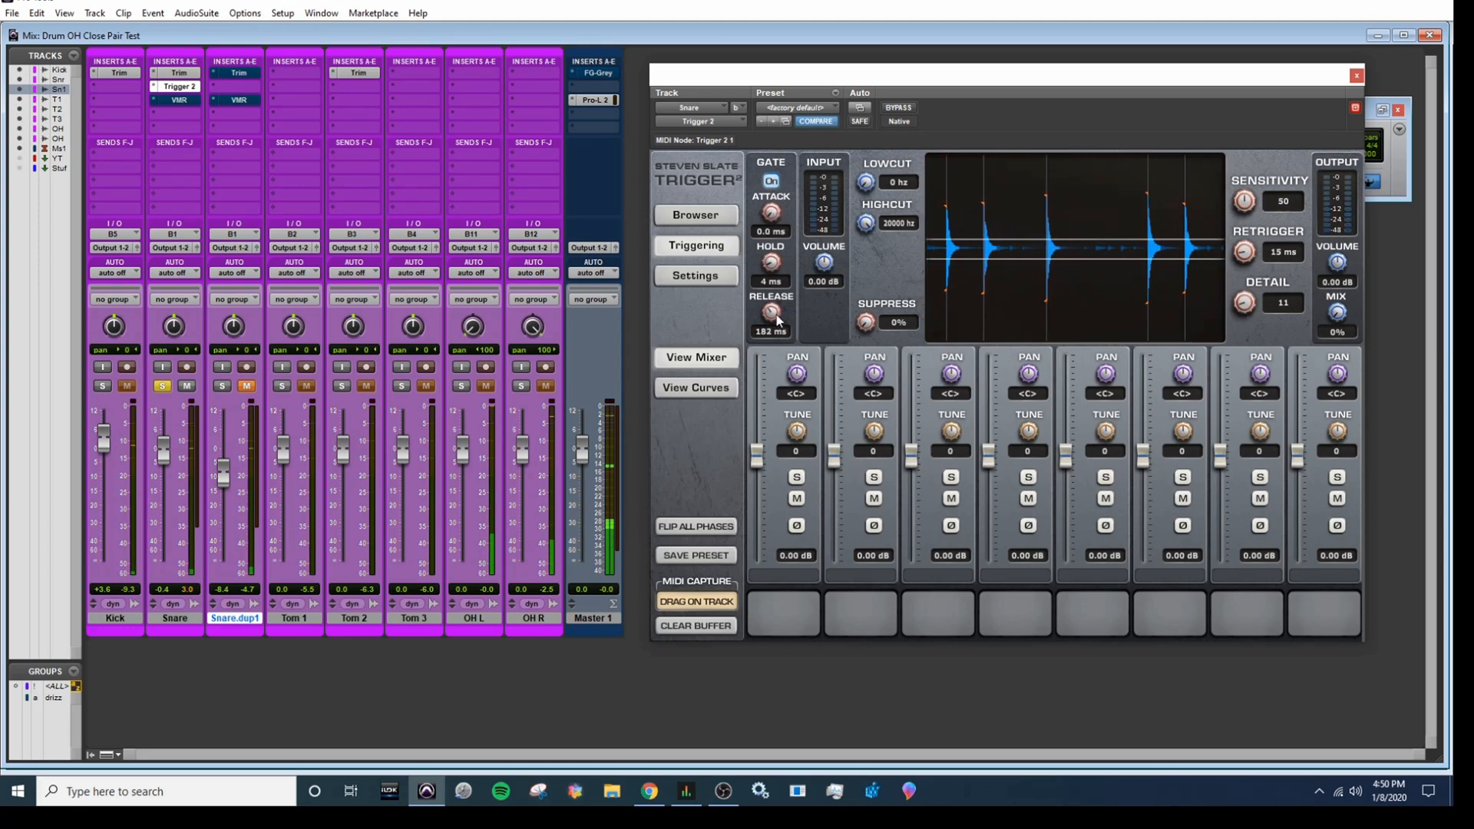
drag(772, 313, 783, 324)
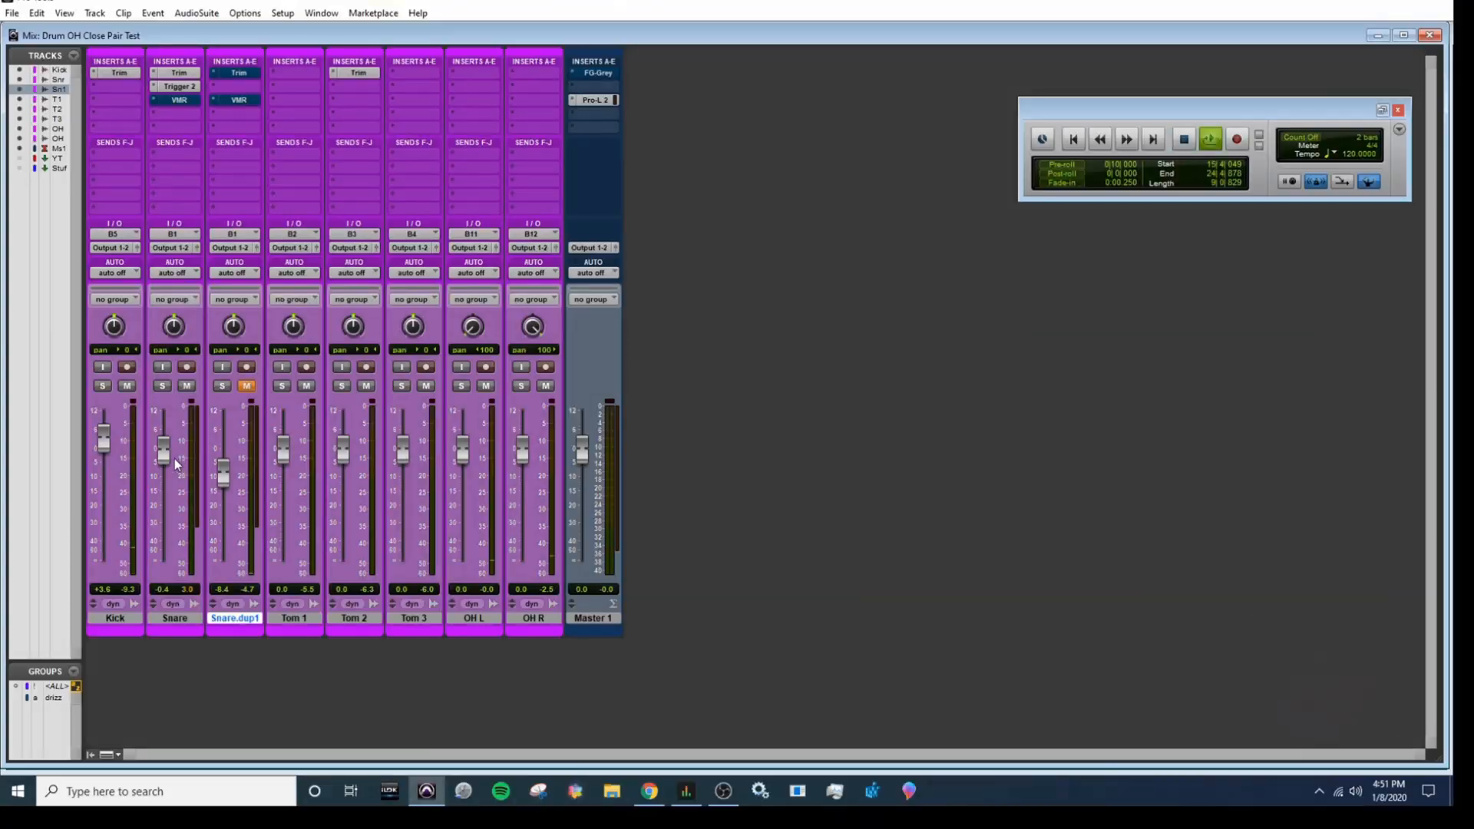
Play the whole kit with the Snare fader raised to +12.0 dB, stop playback and set the fader to +3.8 dB
drag(169, 458, 178, 404)
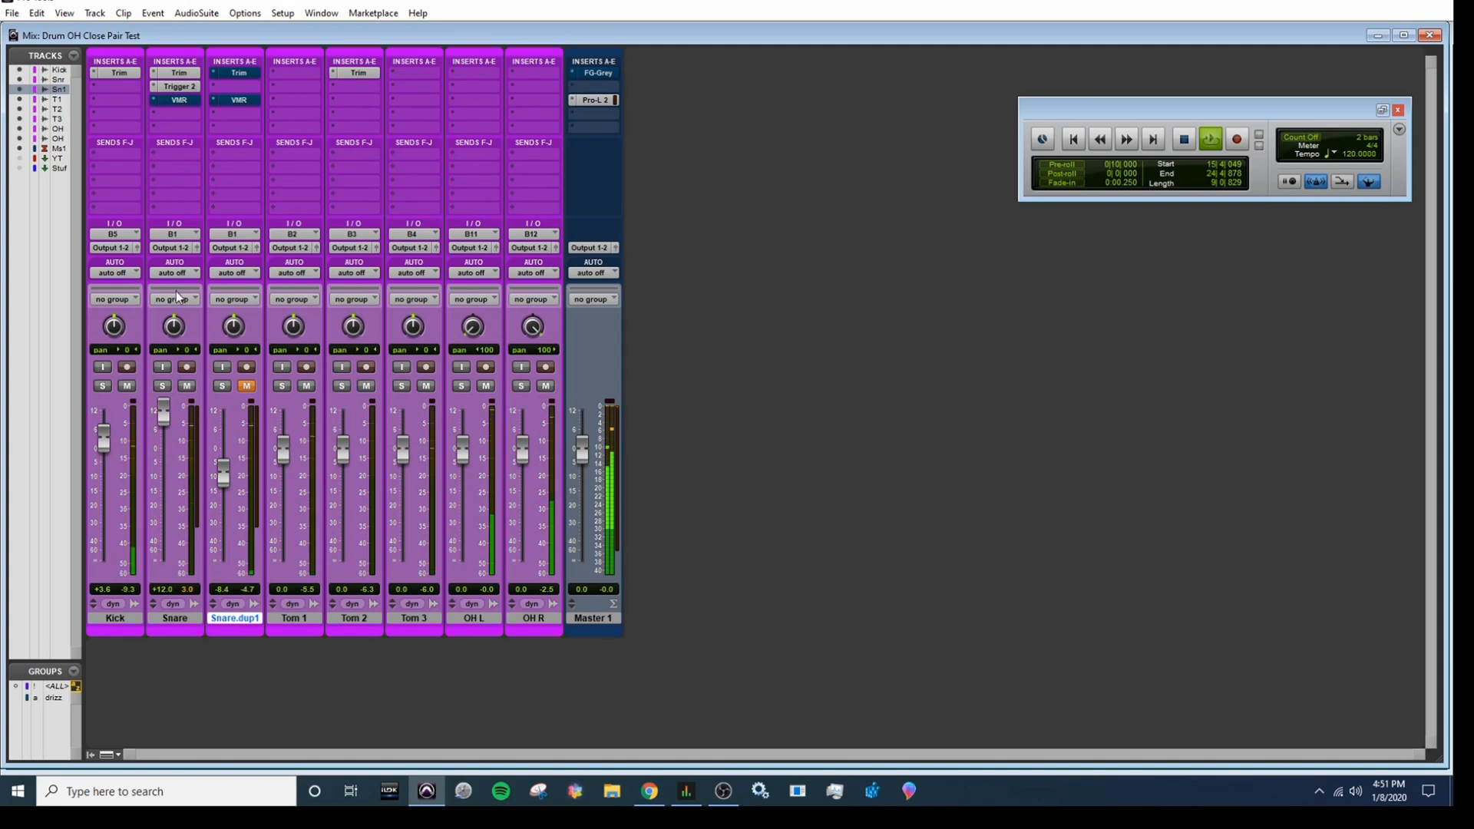
drag(165, 413, 165, 431)
key(space)
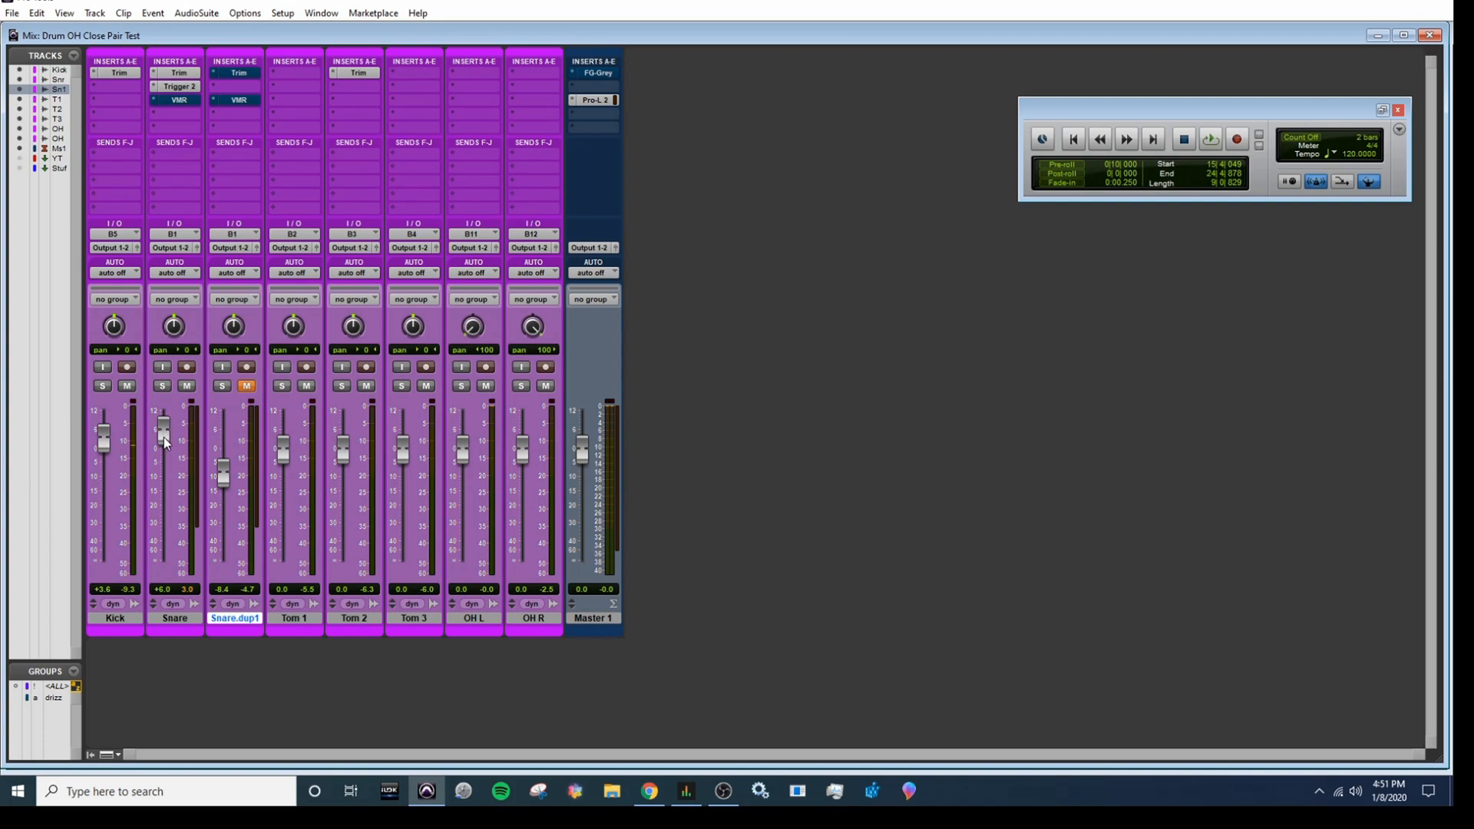
drag(163, 437, 160, 447)
Open the Snare's Virtual Mix Rack clear of its strip, take the rack out of bypass and solo the track
click(175, 101)
drag(1076, 126, 763, 116)
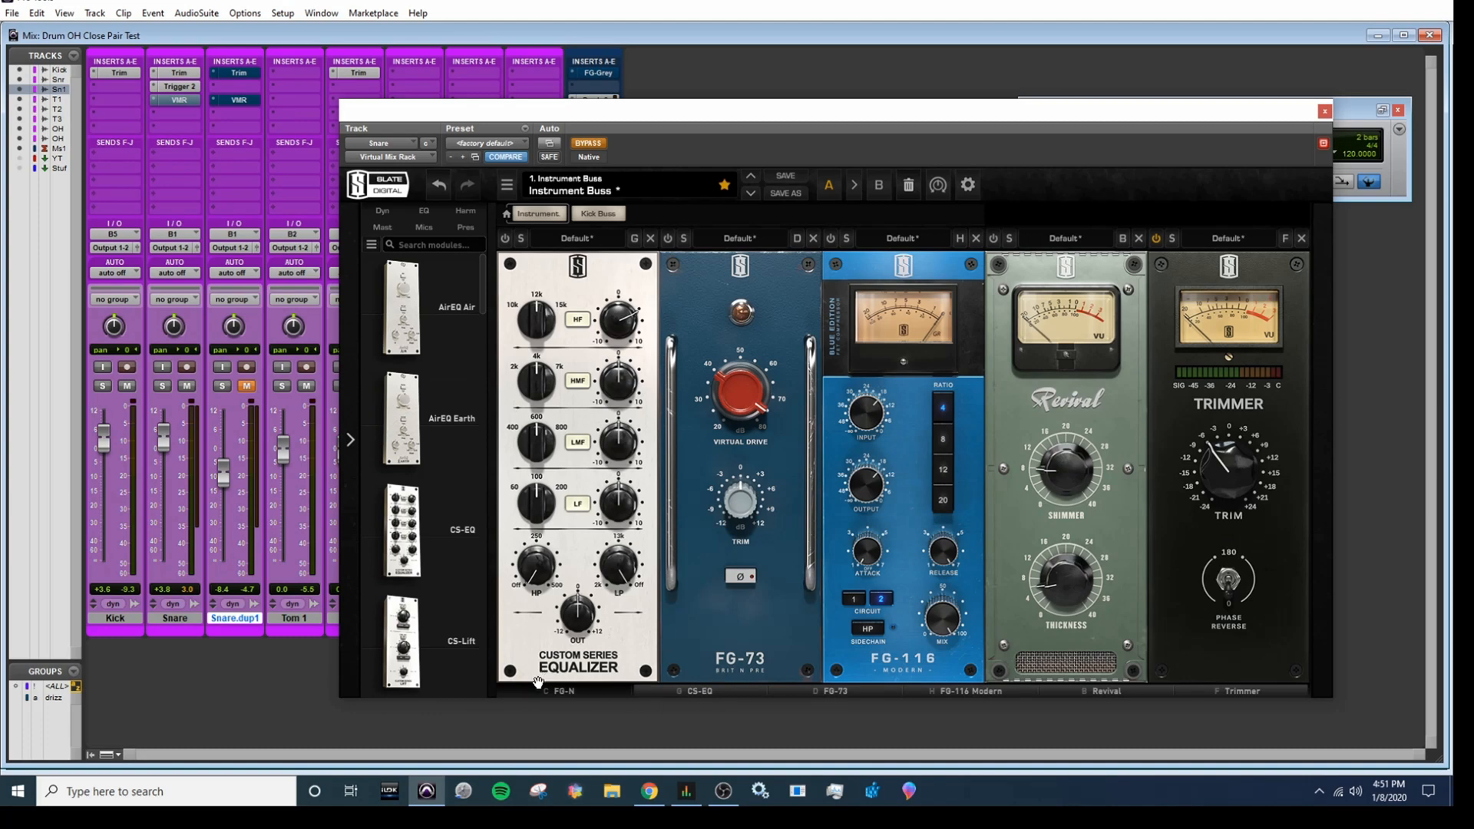
click(559, 689)
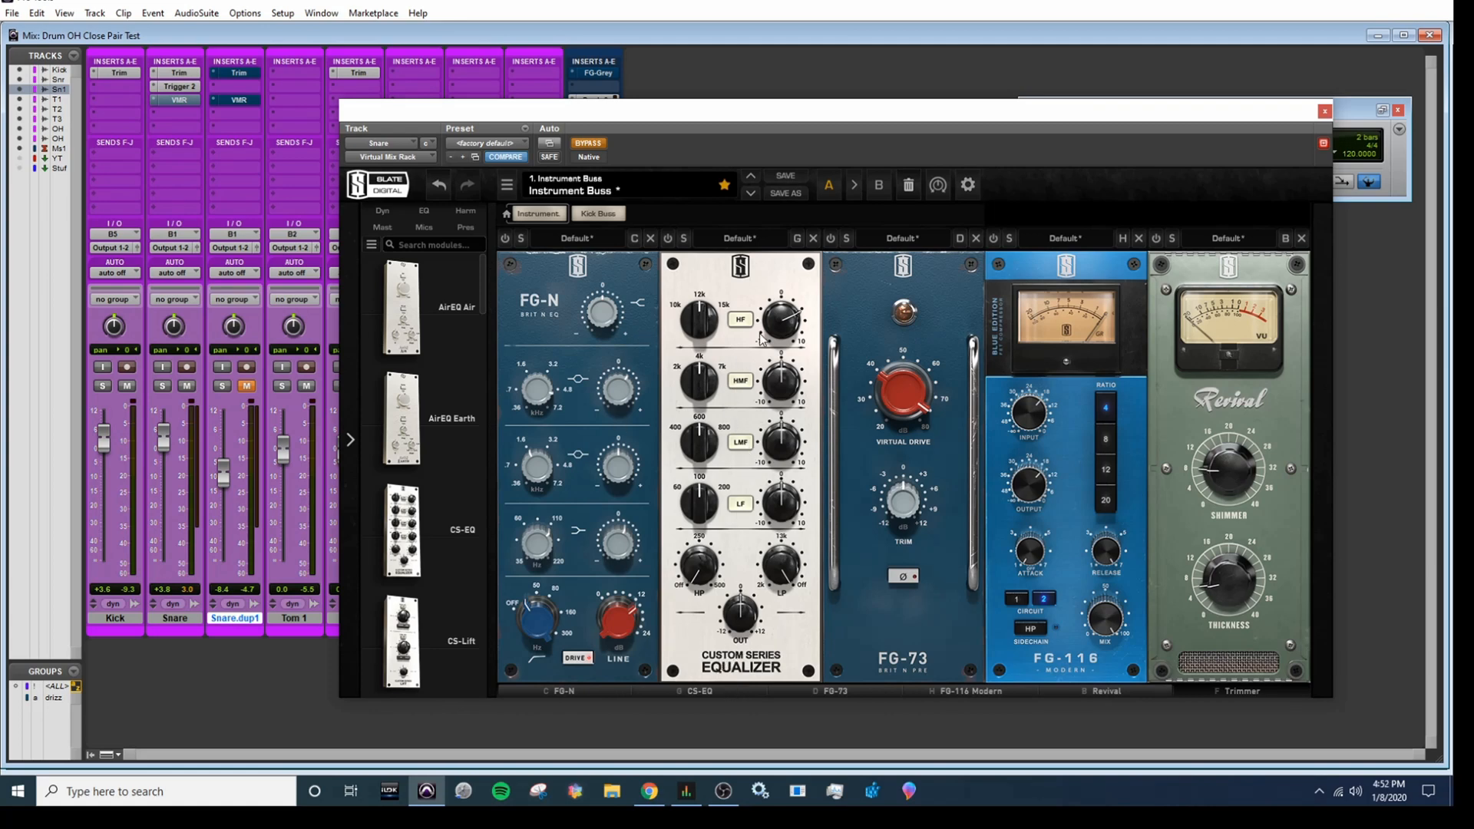
mouse_move(784, 381)
click(596, 144)
click(162, 386)
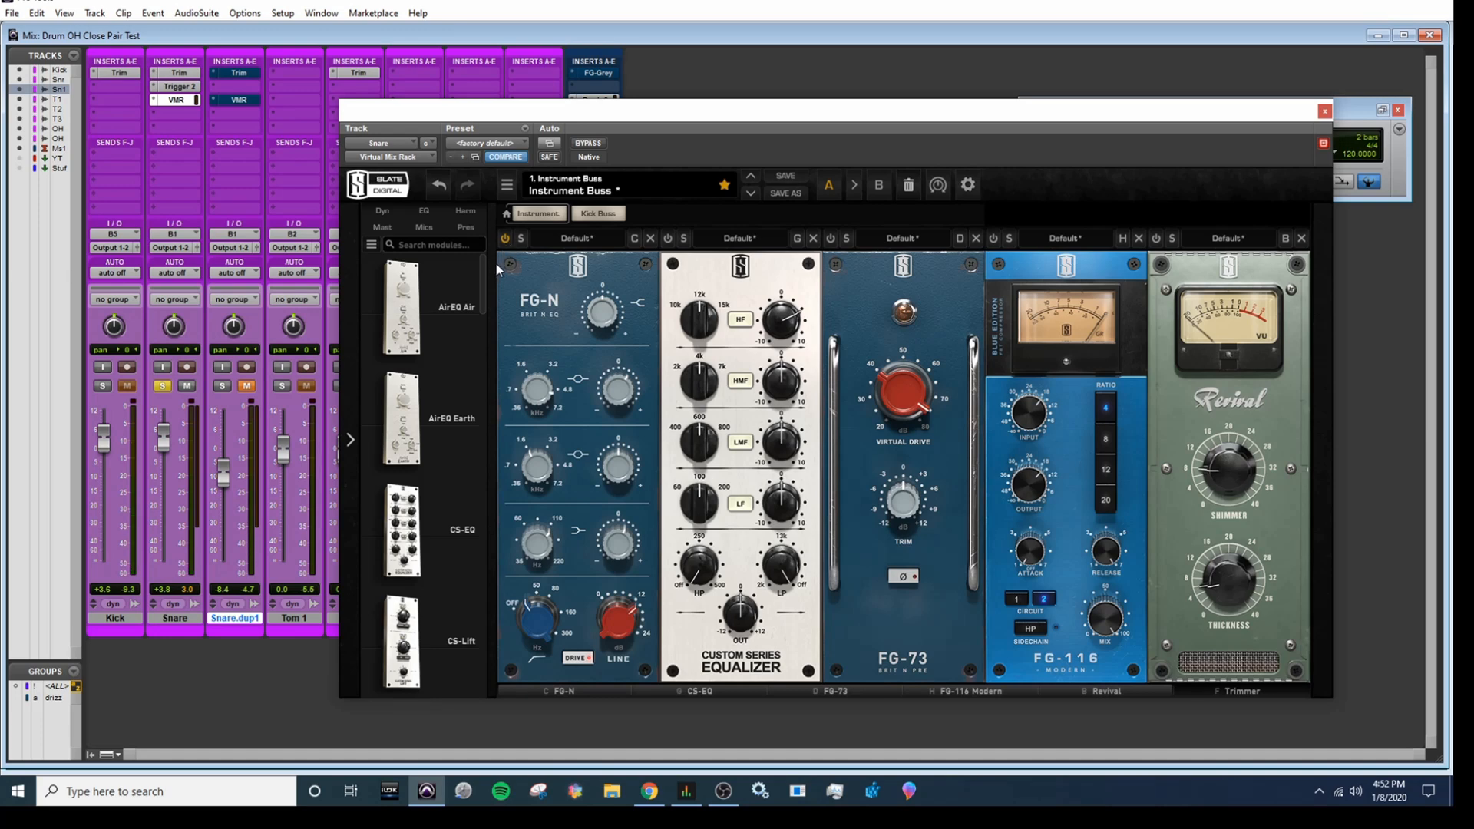
Switch on the FG-N equalizer module in the Snare's rack and play the soloed track through it
mouse_move(600, 378)
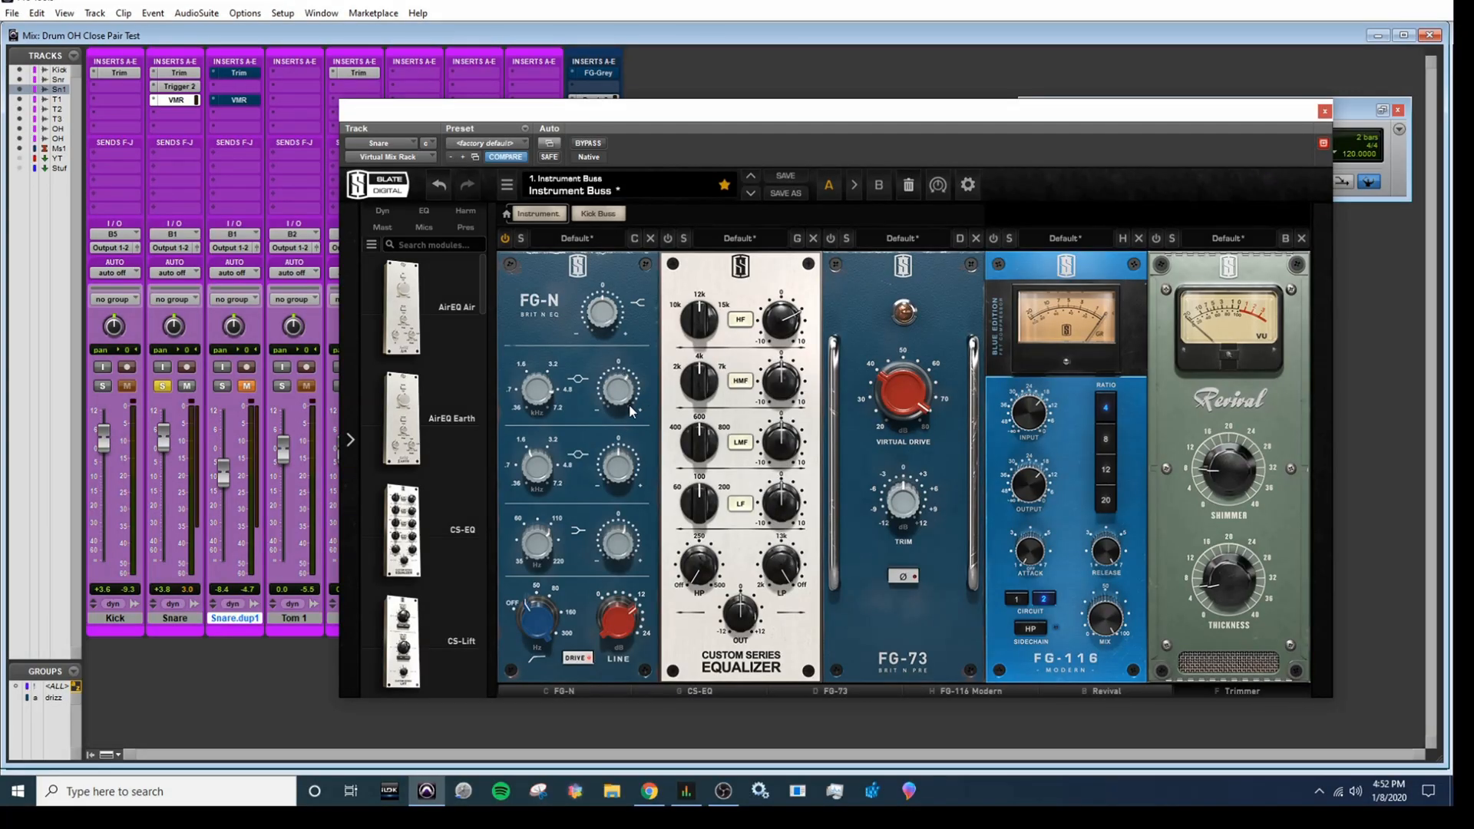
mouse_move(619, 395)
click(505, 240)
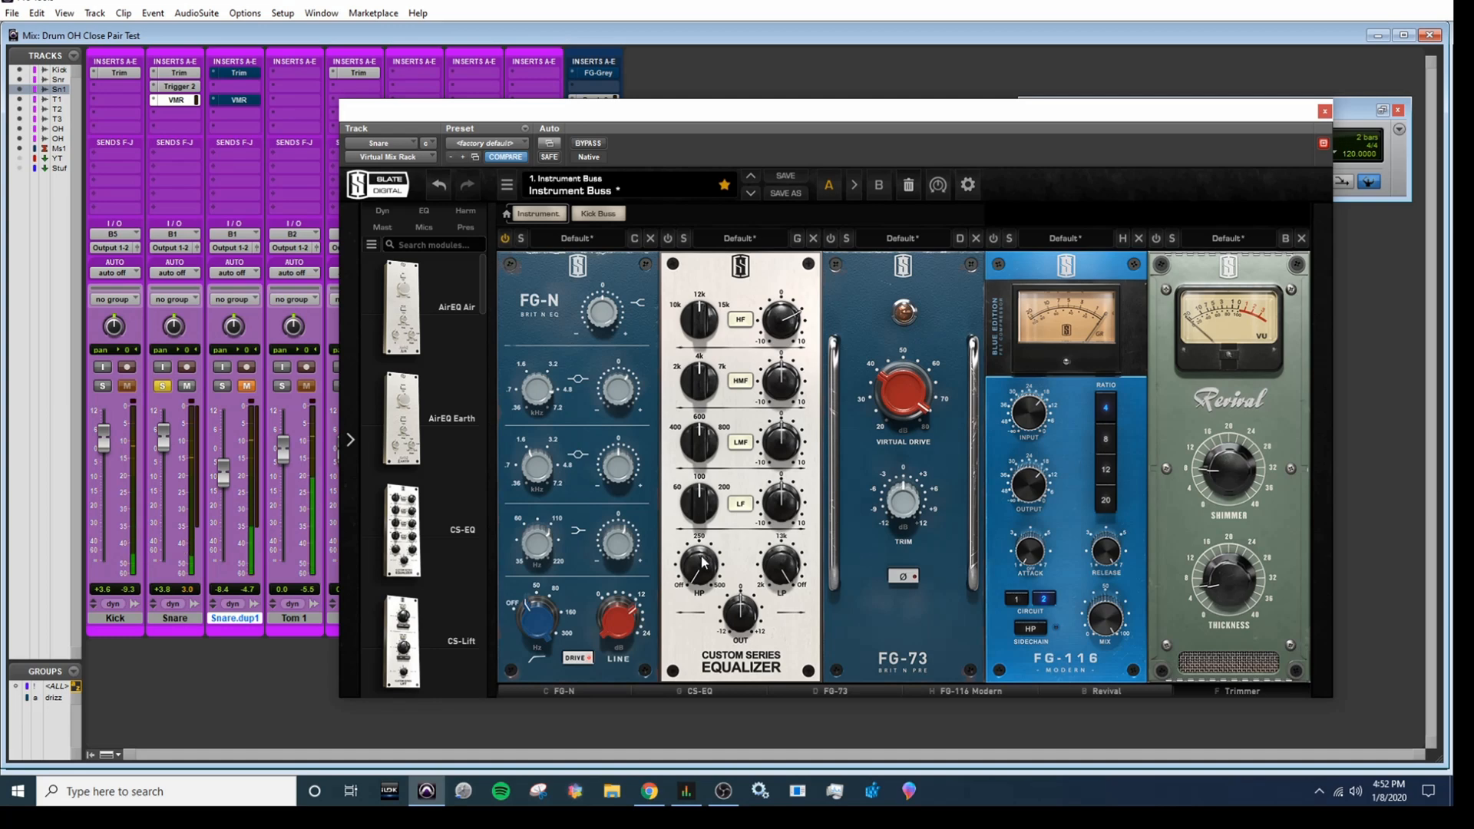
mouse_move(543, 547)
mouse_move(626, 548)
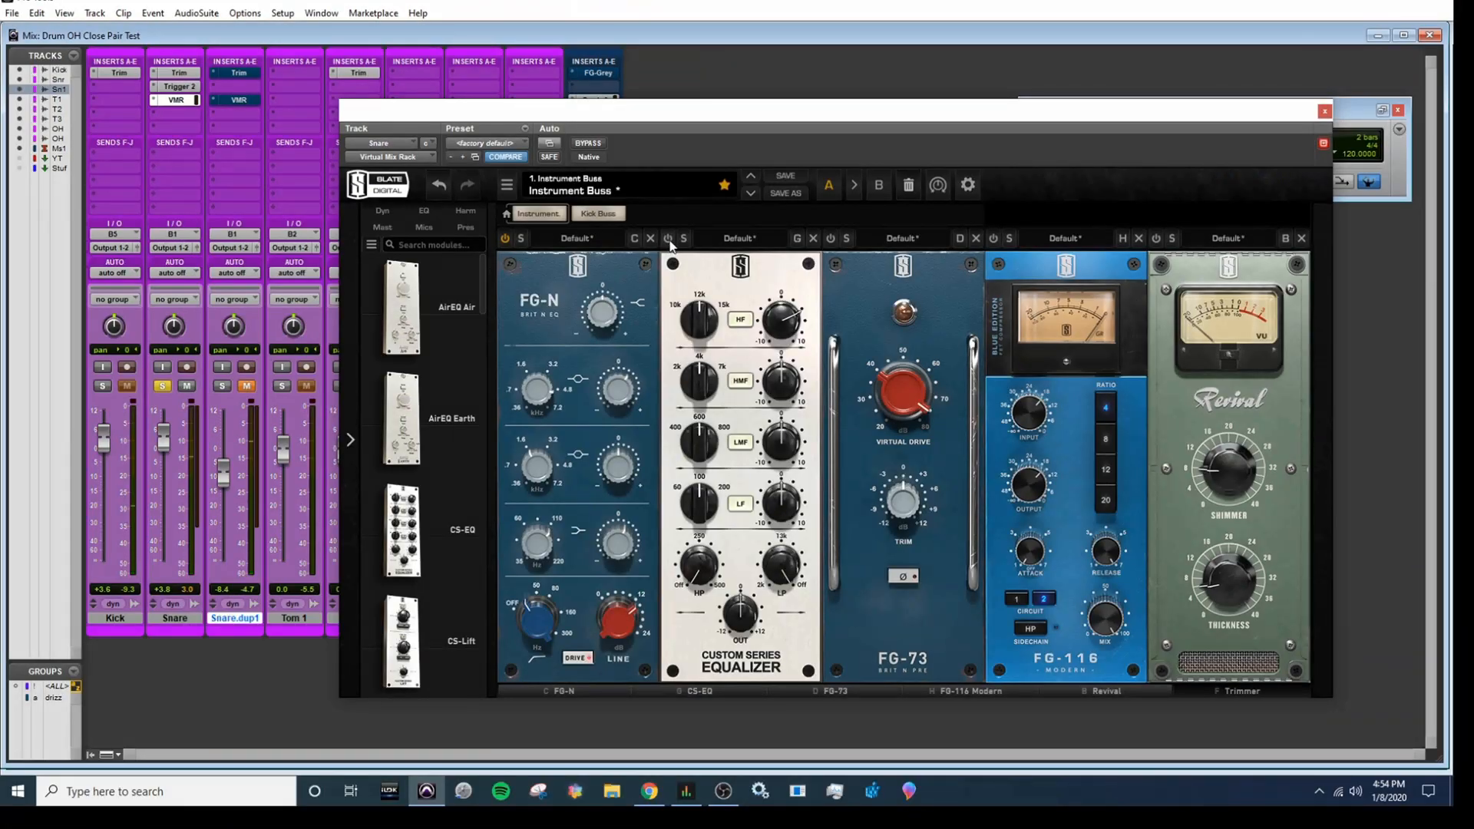
Adjust the Attack of the FG-116 compressor on the Snare, set its Release to 7.00 and select circuit 2
mouse_move(786, 328)
mouse_move(1014, 428)
click(1107, 469)
drag(1111, 565, 1084, 510)
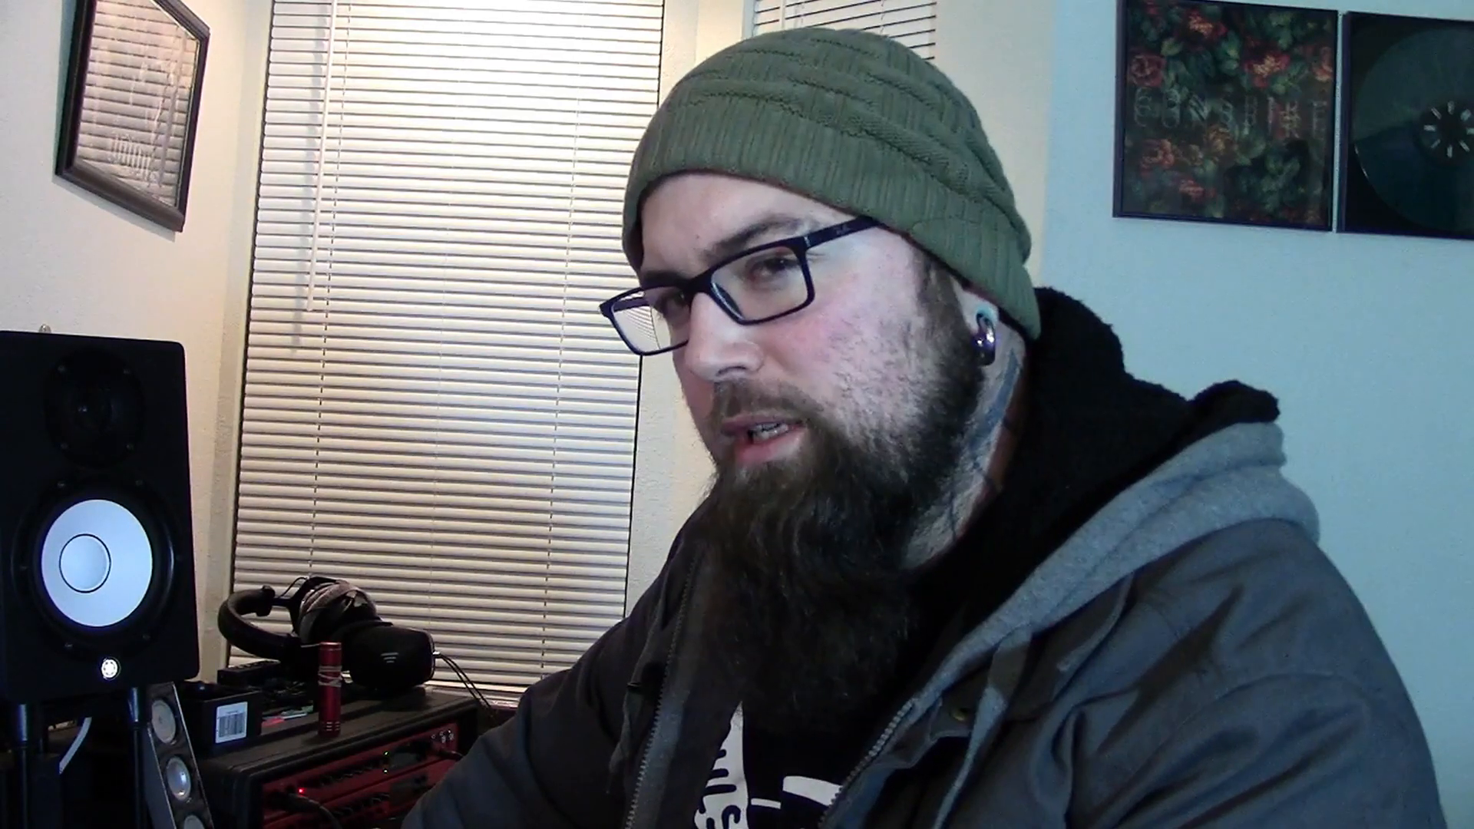
mouse_move(1106, 551)
mouse_down()
mouse_move(1114, 606)
mouse_move(1114, 550)
mouse_up()
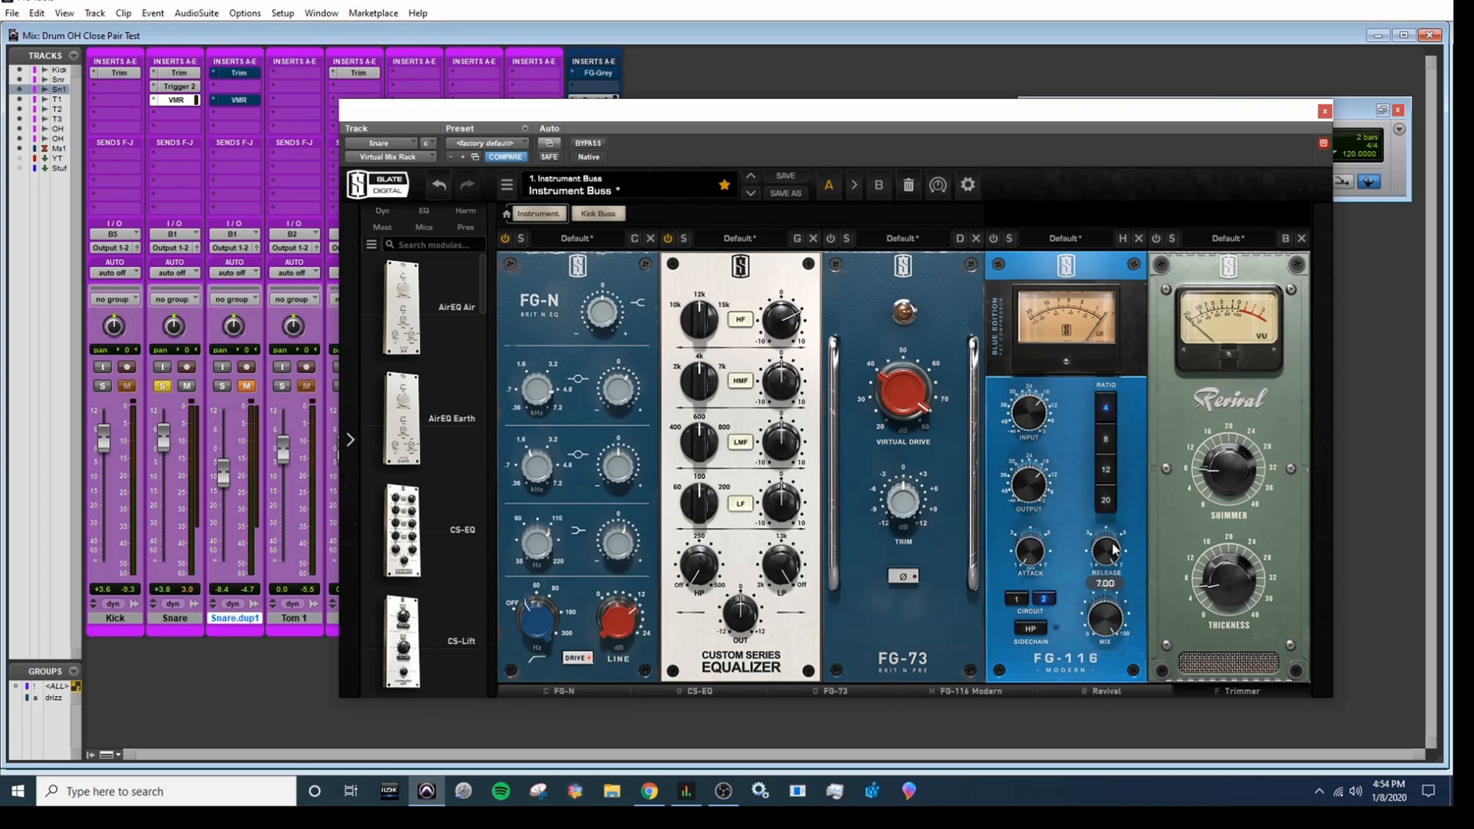
drag(1031, 548, 1016, 503)
drag(1043, 546, 1034, 557)
click(1017, 599)
click(1036, 602)
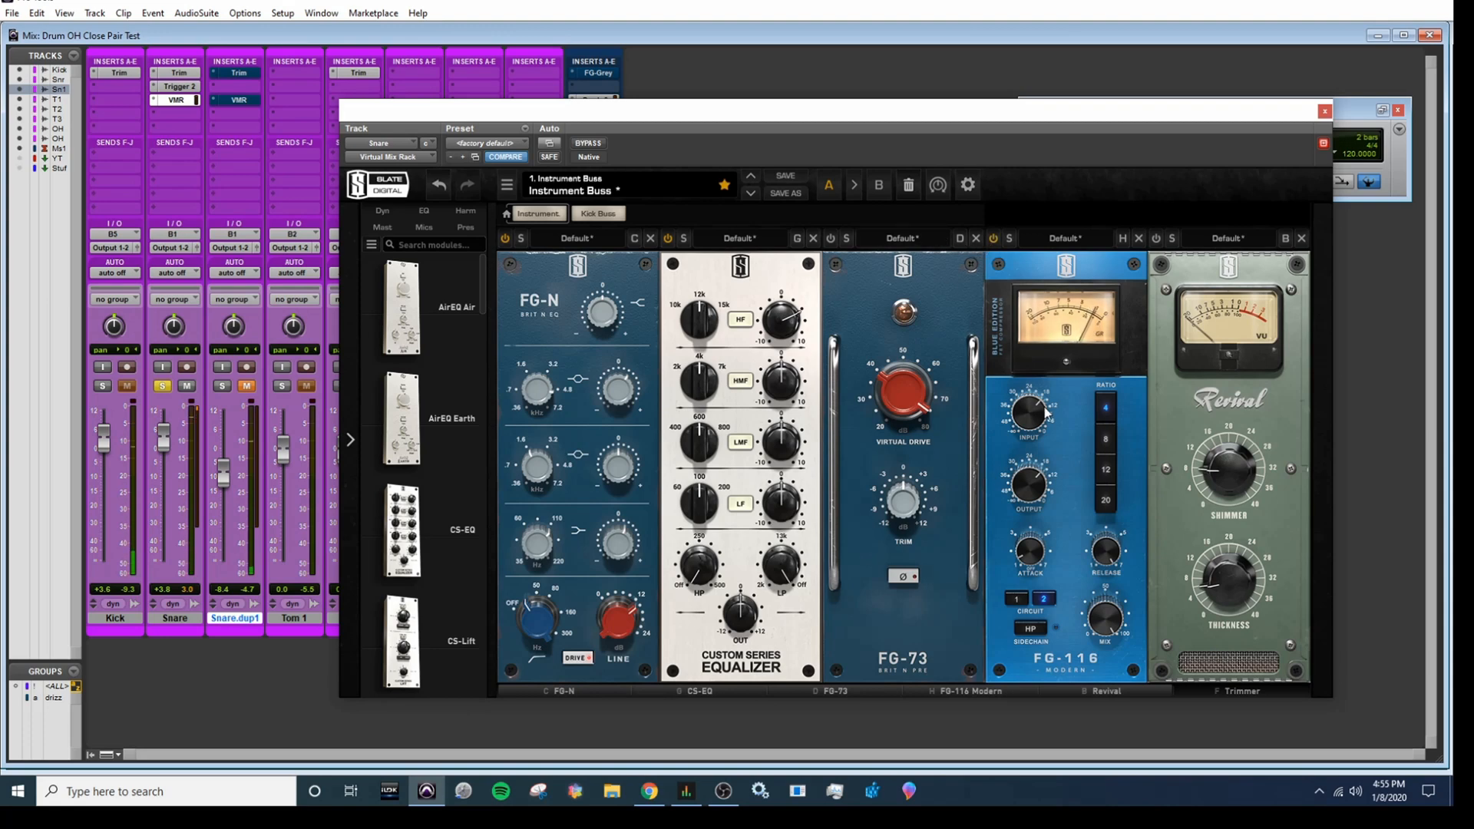
Compare the soloed Snare with the FG-116 on and off during playback, fine-tuning its Output and keeping the ratio at 4
click(993, 239)
click(993, 240)
mouse_move(1034, 429)
mouse_move(1024, 487)
drag(1025, 488, 1025, 492)
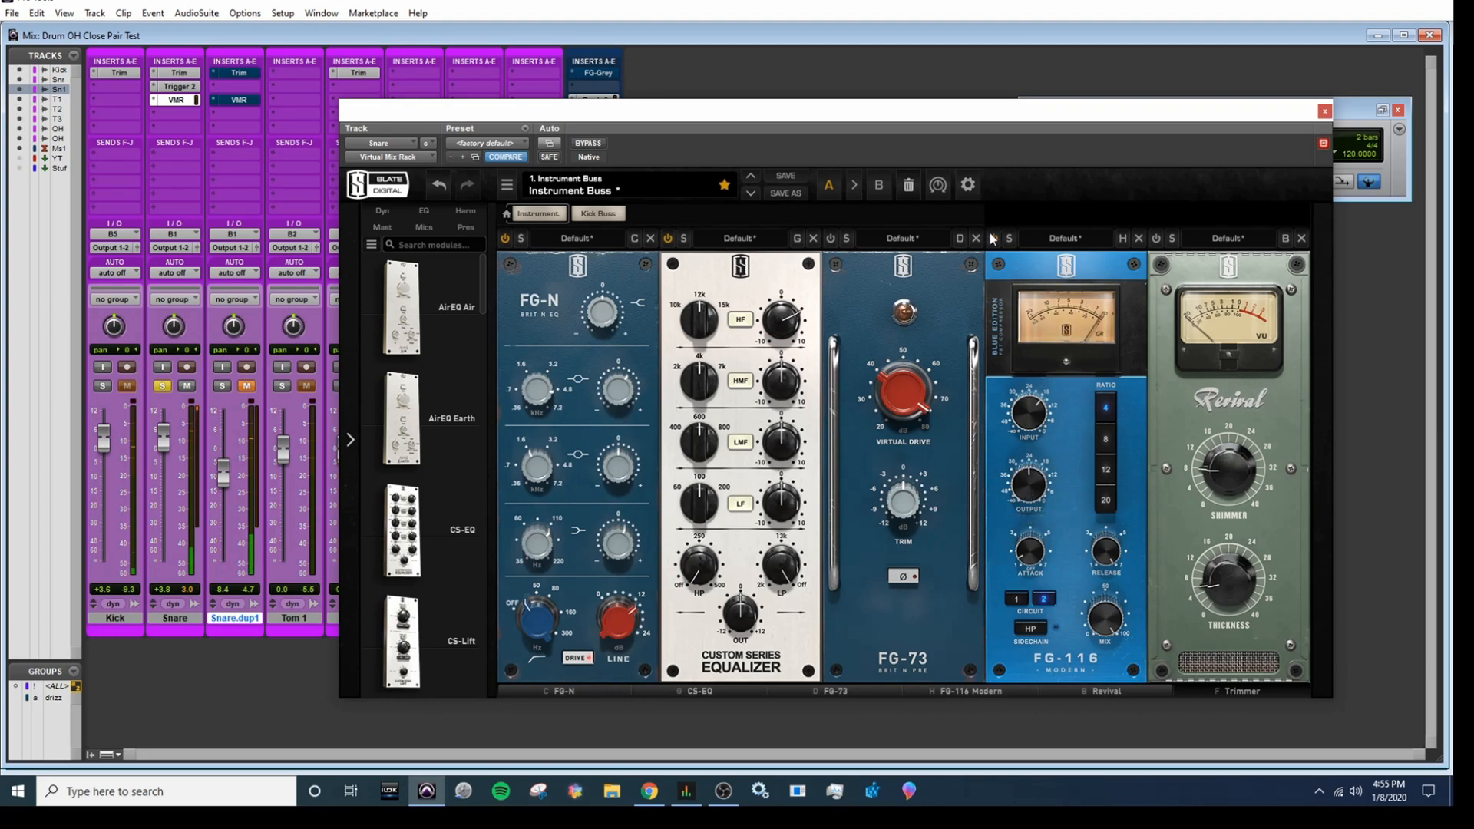
mouse_move(1035, 429)
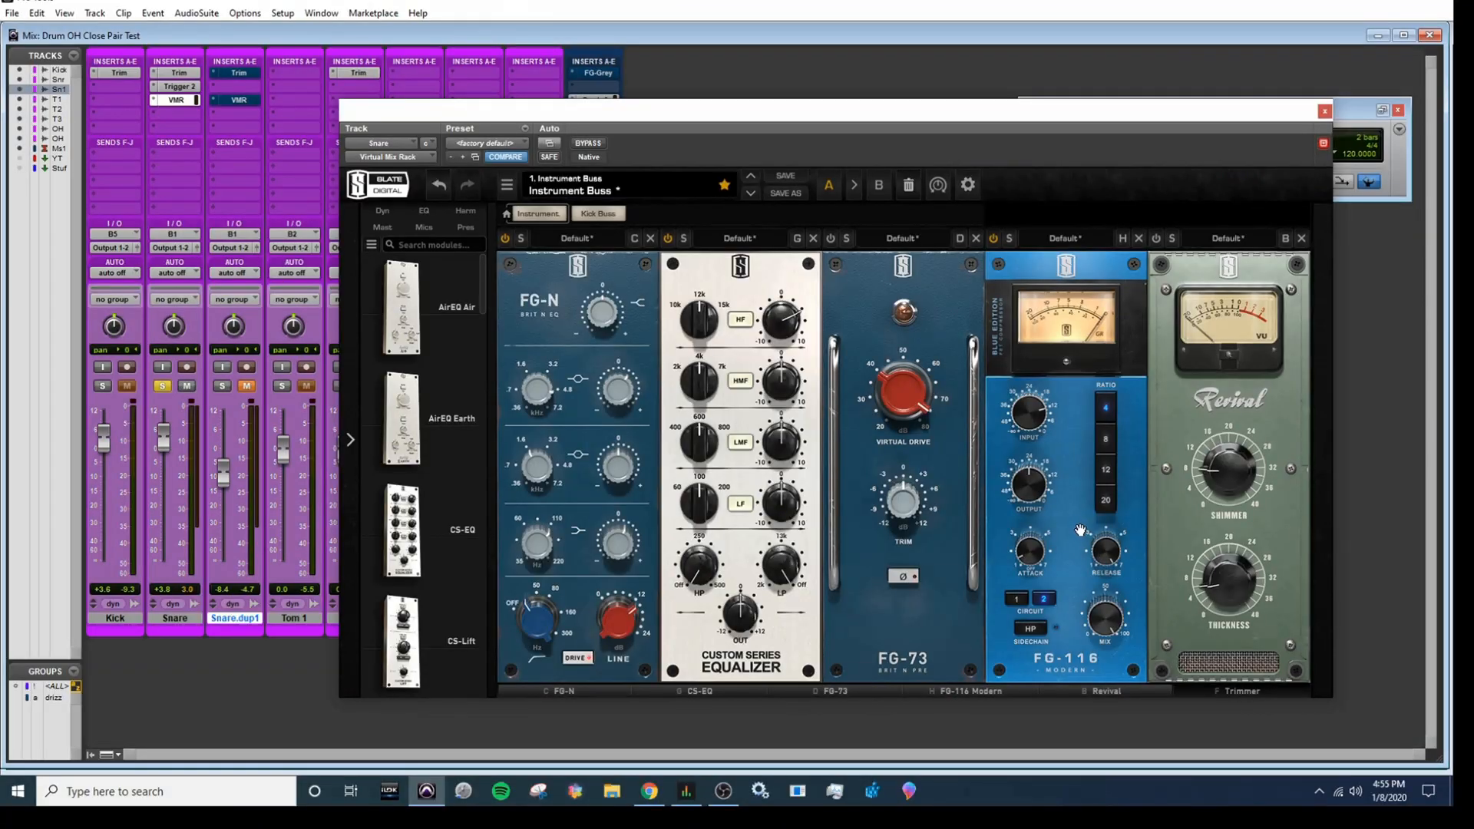
mouse_move(1054, 481)
drag(1055, 481, 1042, 490)
click(994, 240)
click(1105, 438)
Switch on the FG-73 preamp, place it after the FG-116 and set its Virtual Drive to 64.5 dB
click(831, 241)
drag(908, 414, 925, 465)
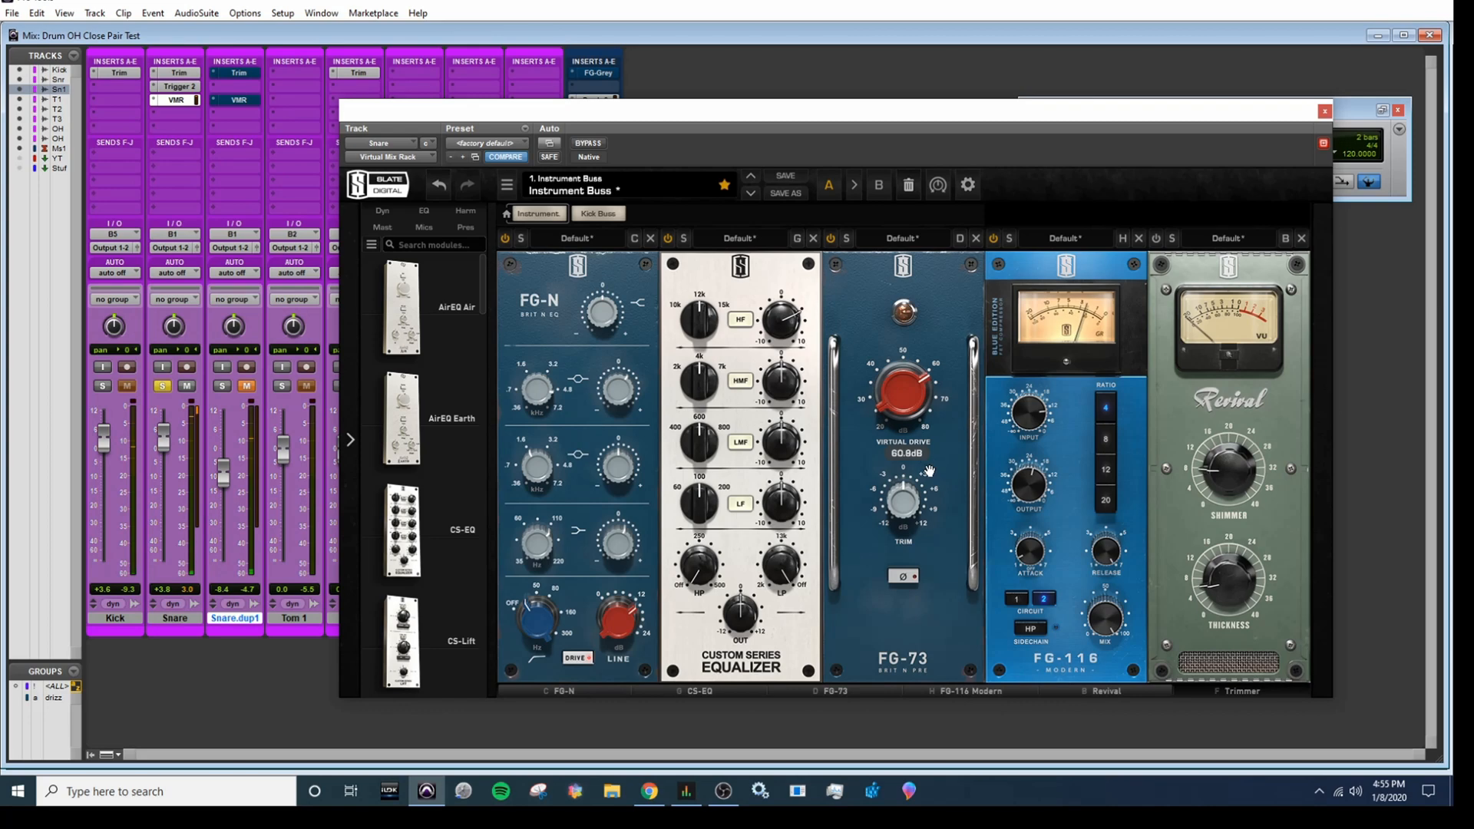
drag(872, 283, 1104, 331)
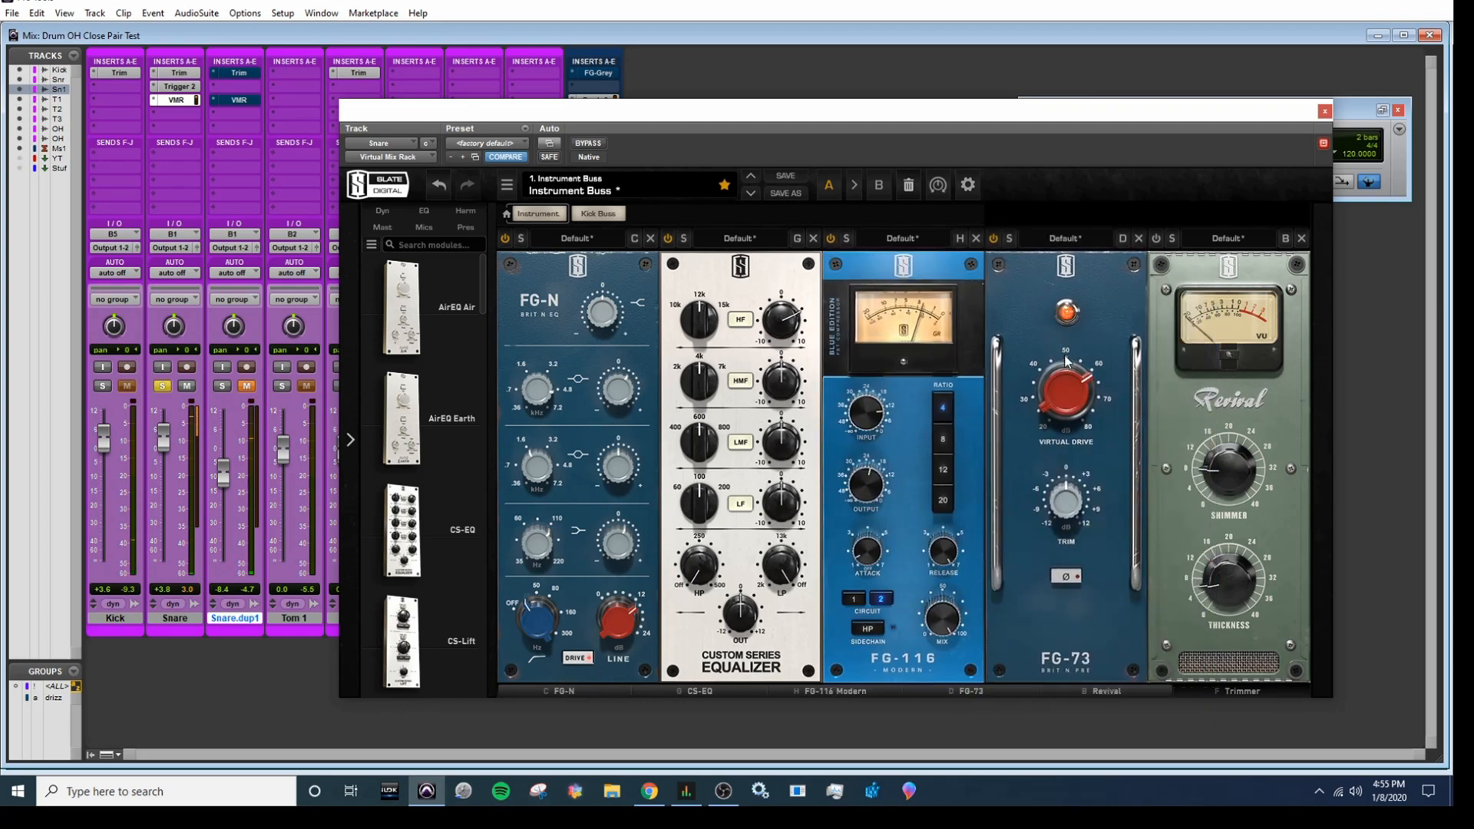
mouse_move(1069, 402)
mouse_down()
mouse_move(1073, 302)
mouse_move(1094, 398)
mouse_up()
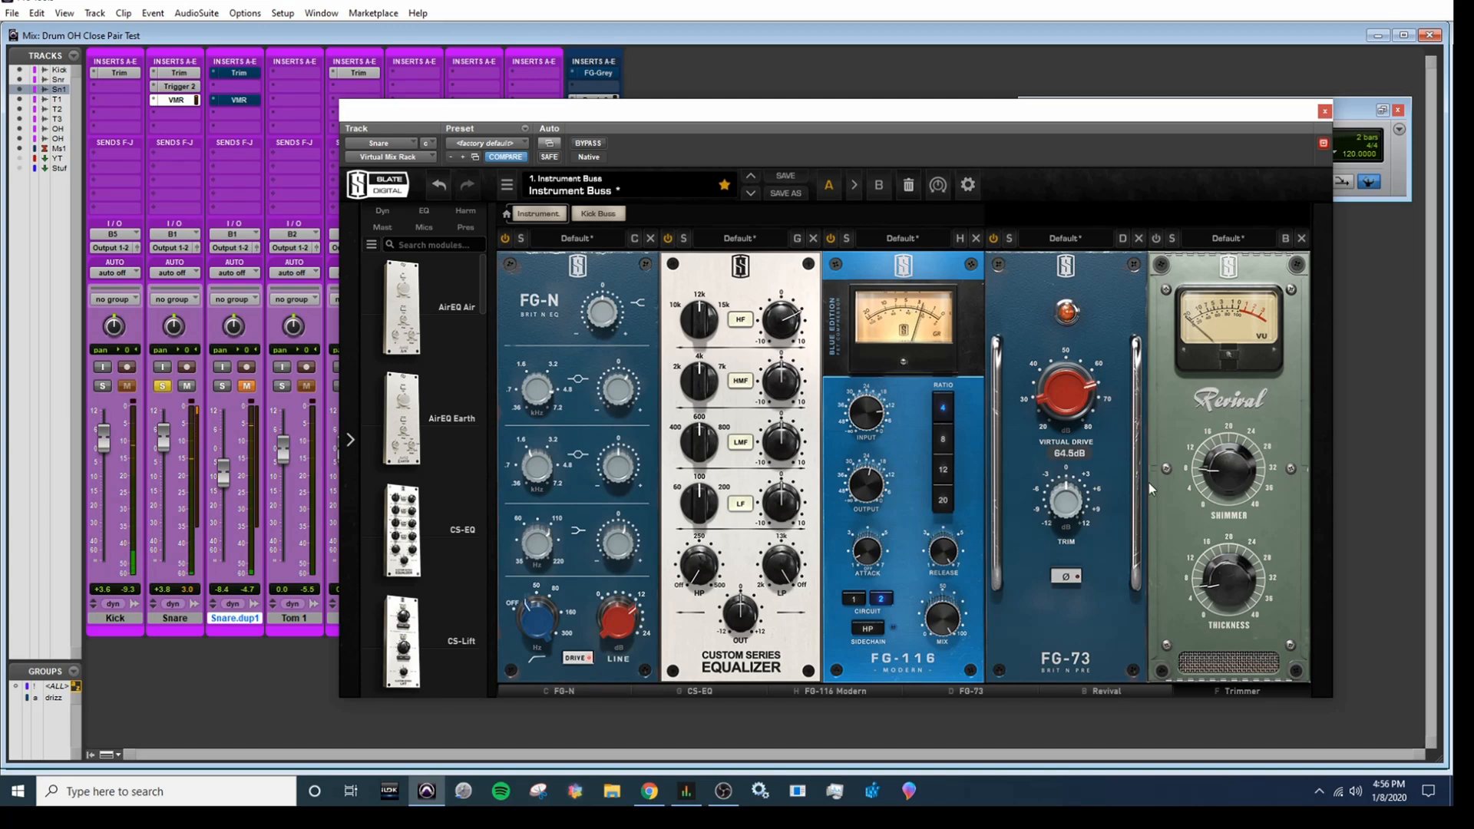
Switch on the Revival module, pull its Thickness down to 0.00 and set its Shimmer to 5.70 during playback
click(1155, 239)
drag(1219, 485, 1254, 724)
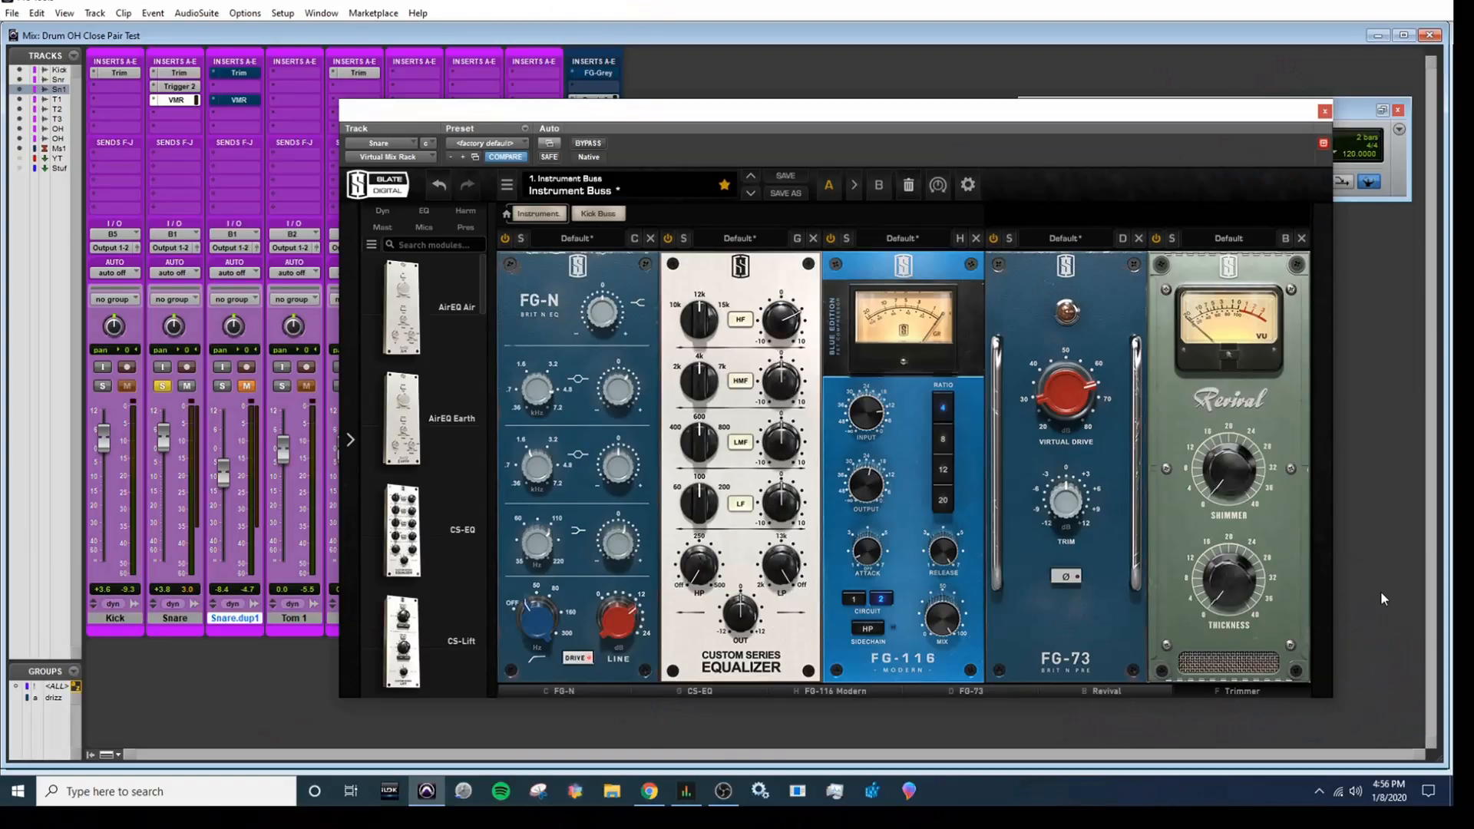
drag(1245, 481, 1248, 533)
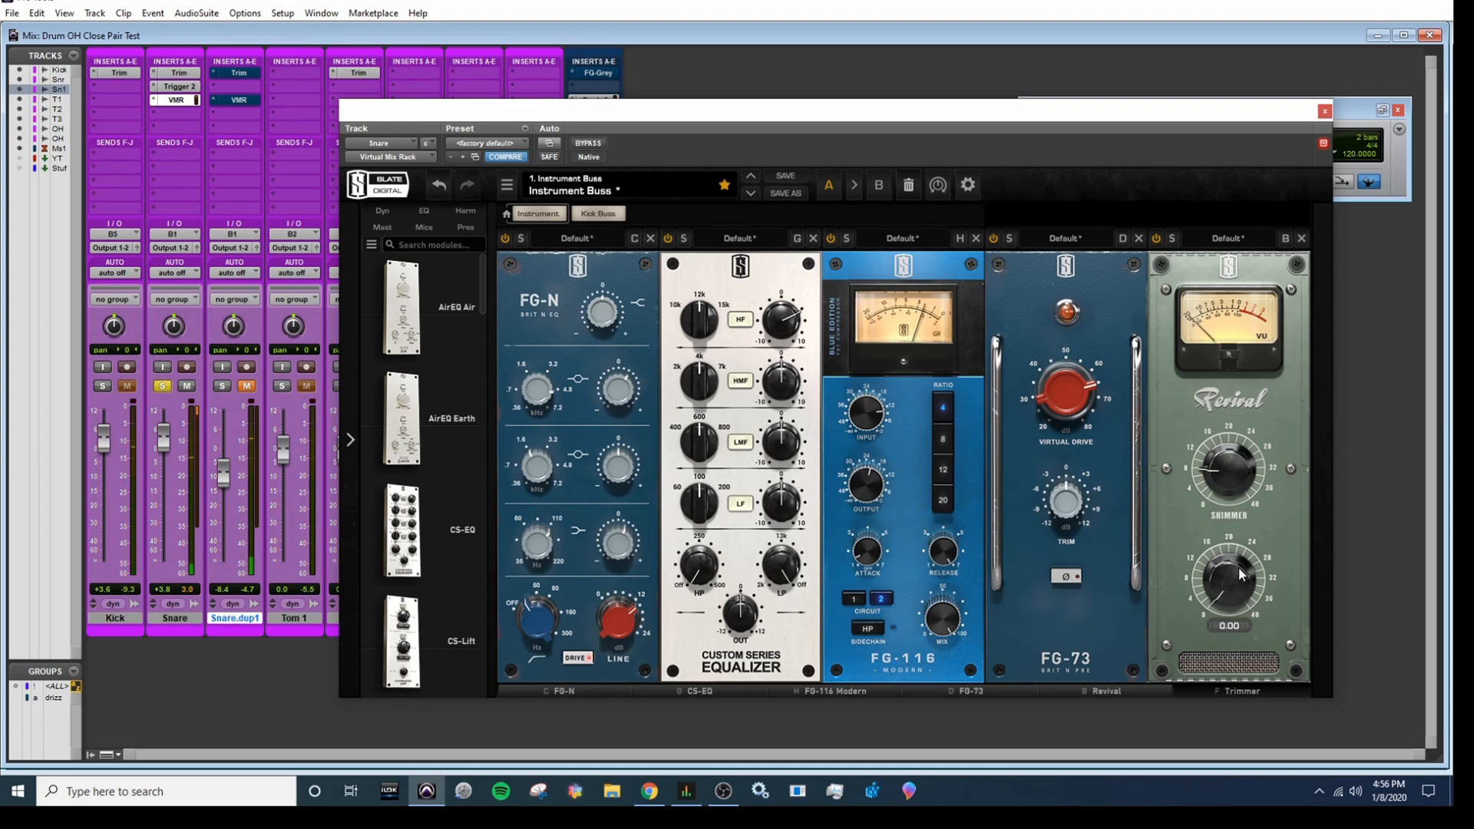
drag(1230, 482, 1231, 488)
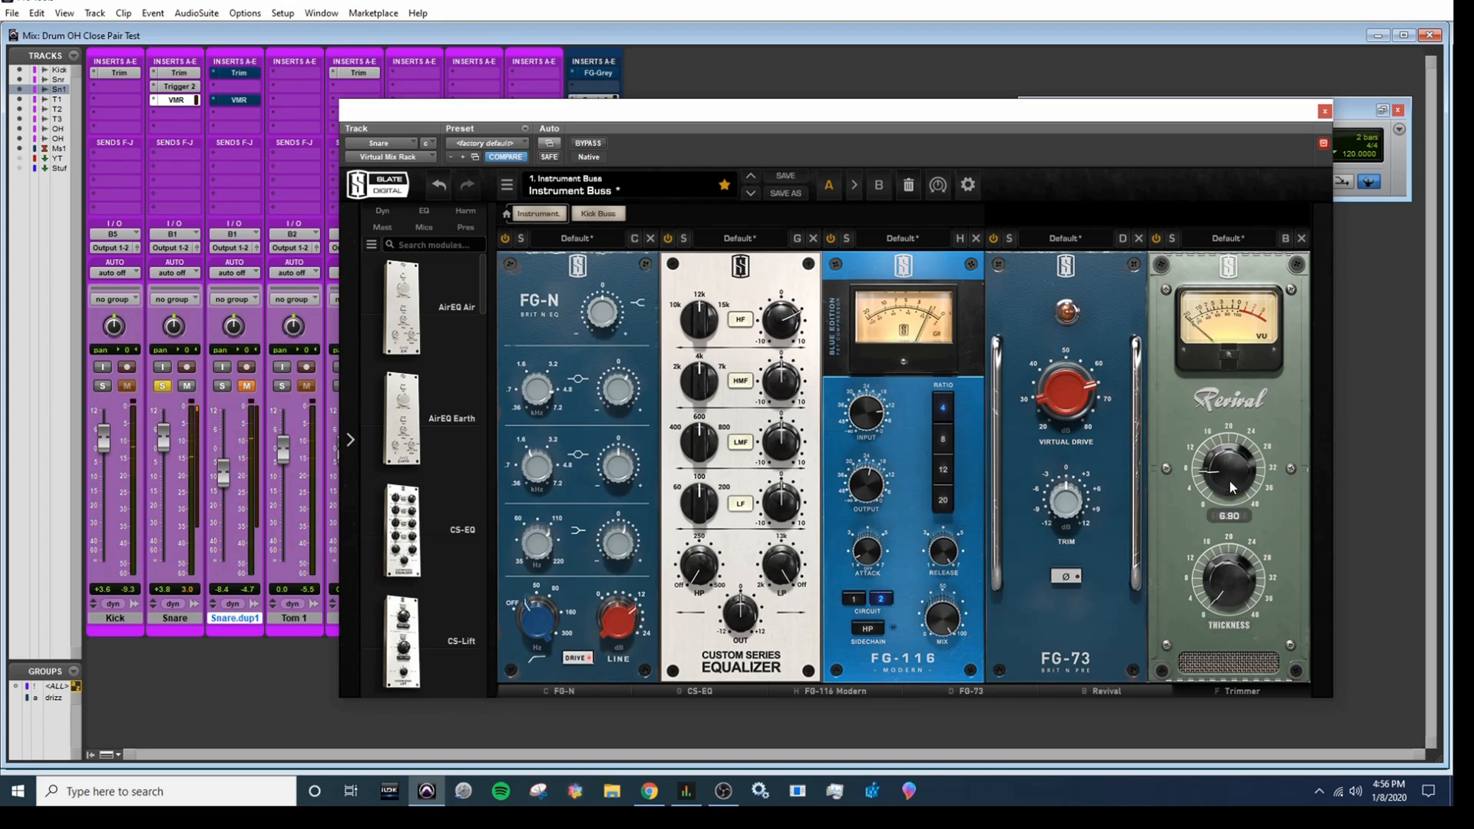
drag(1229, 481, 1223, 476)
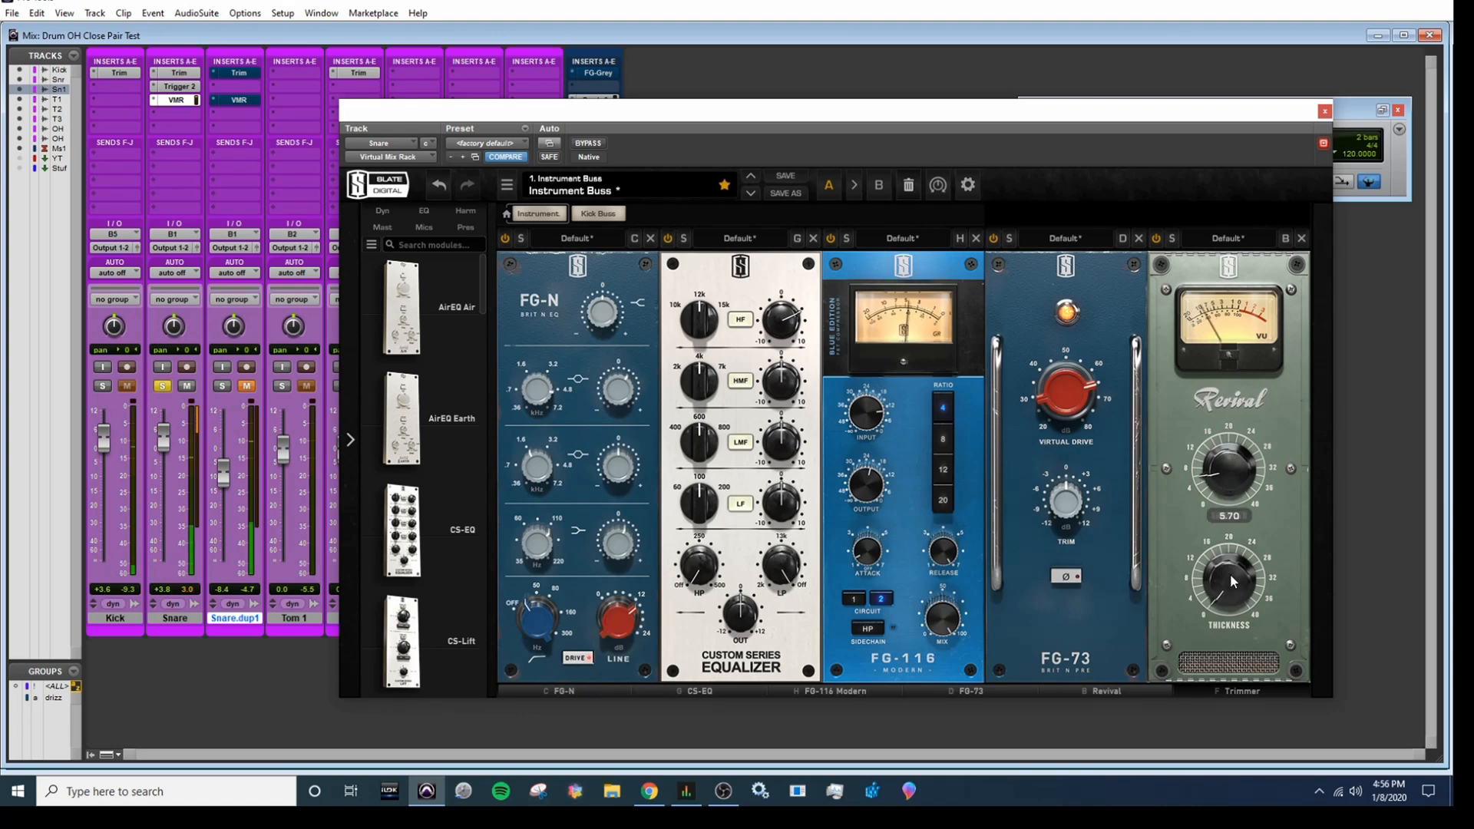
mouse_move(1230, 573)
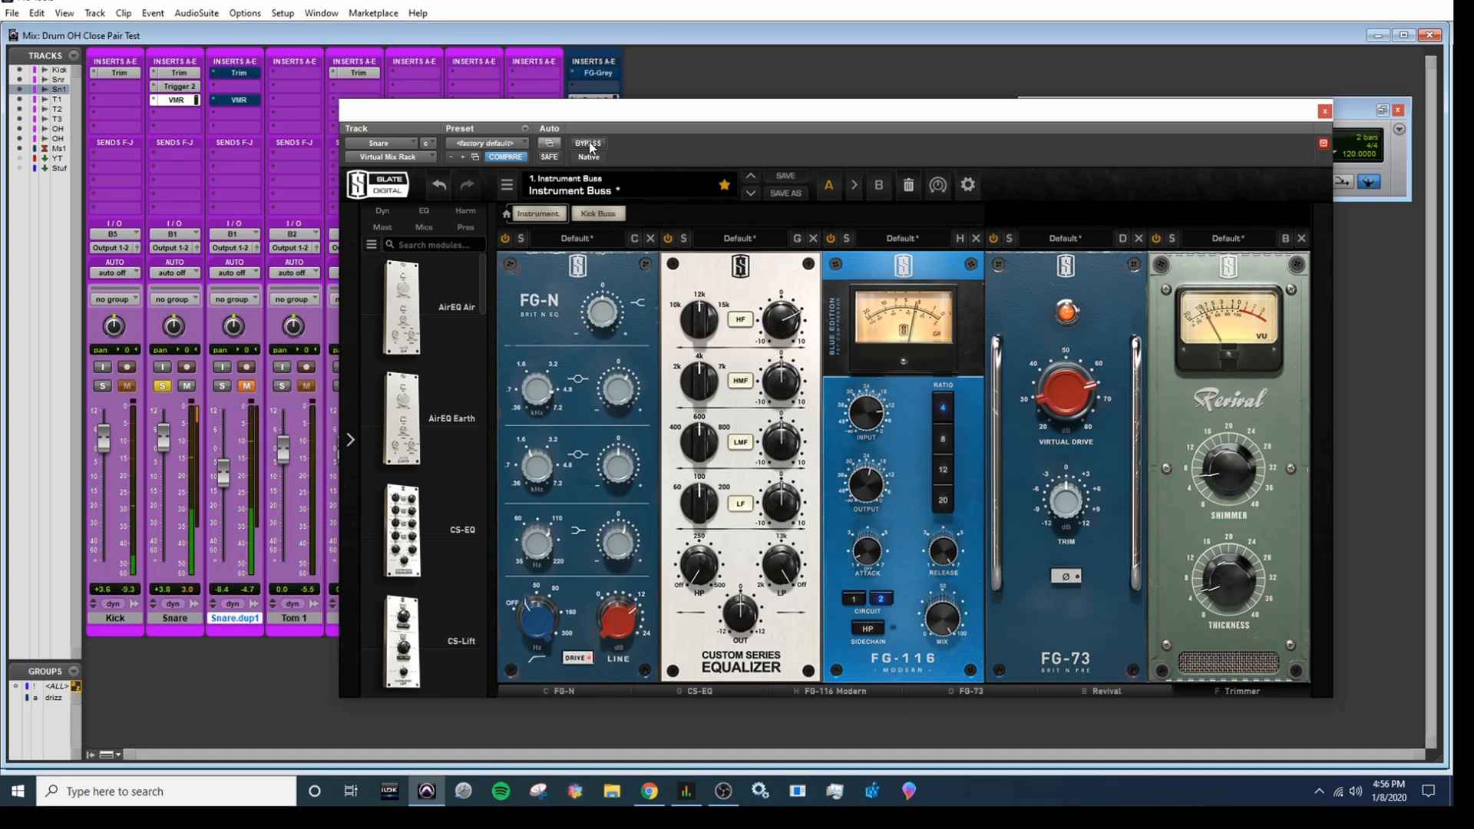
Compare the Snare with its Virtual Mix Rack bypassed and active, and lengthen Trigger 2's gate Release to 297 ms
click(589, 144)
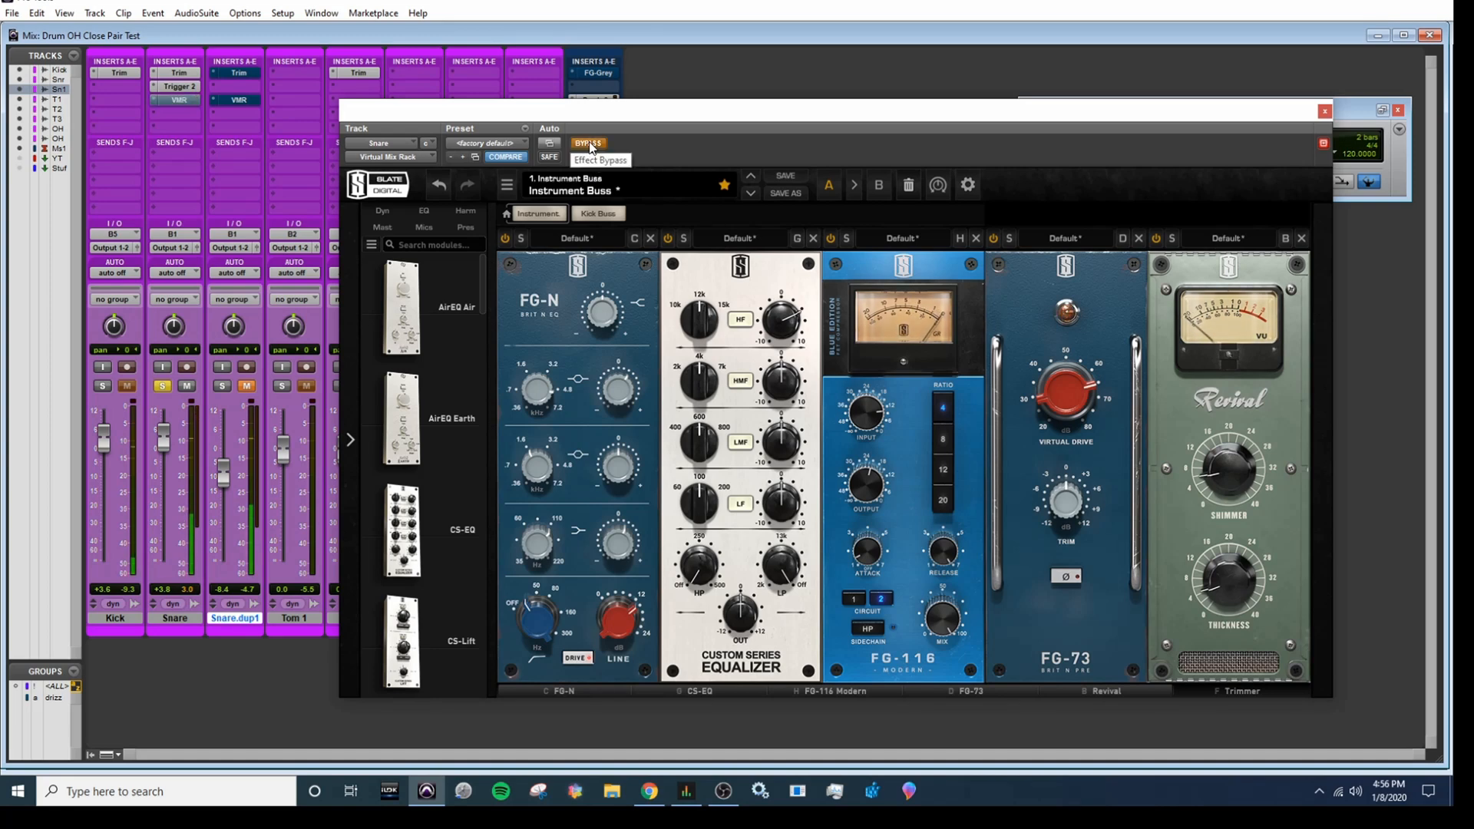
click(589, 145)
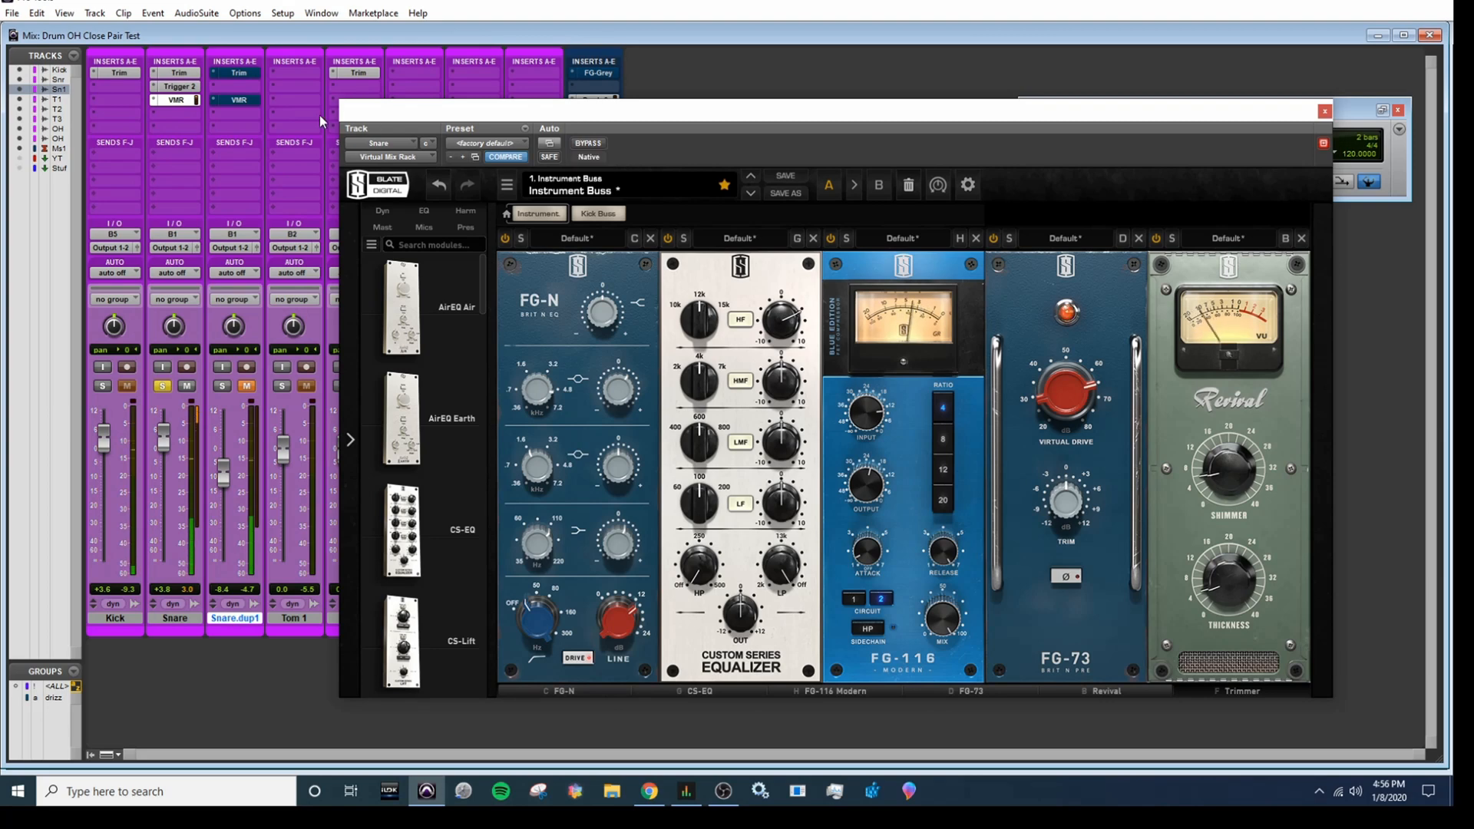
click(185, 89)
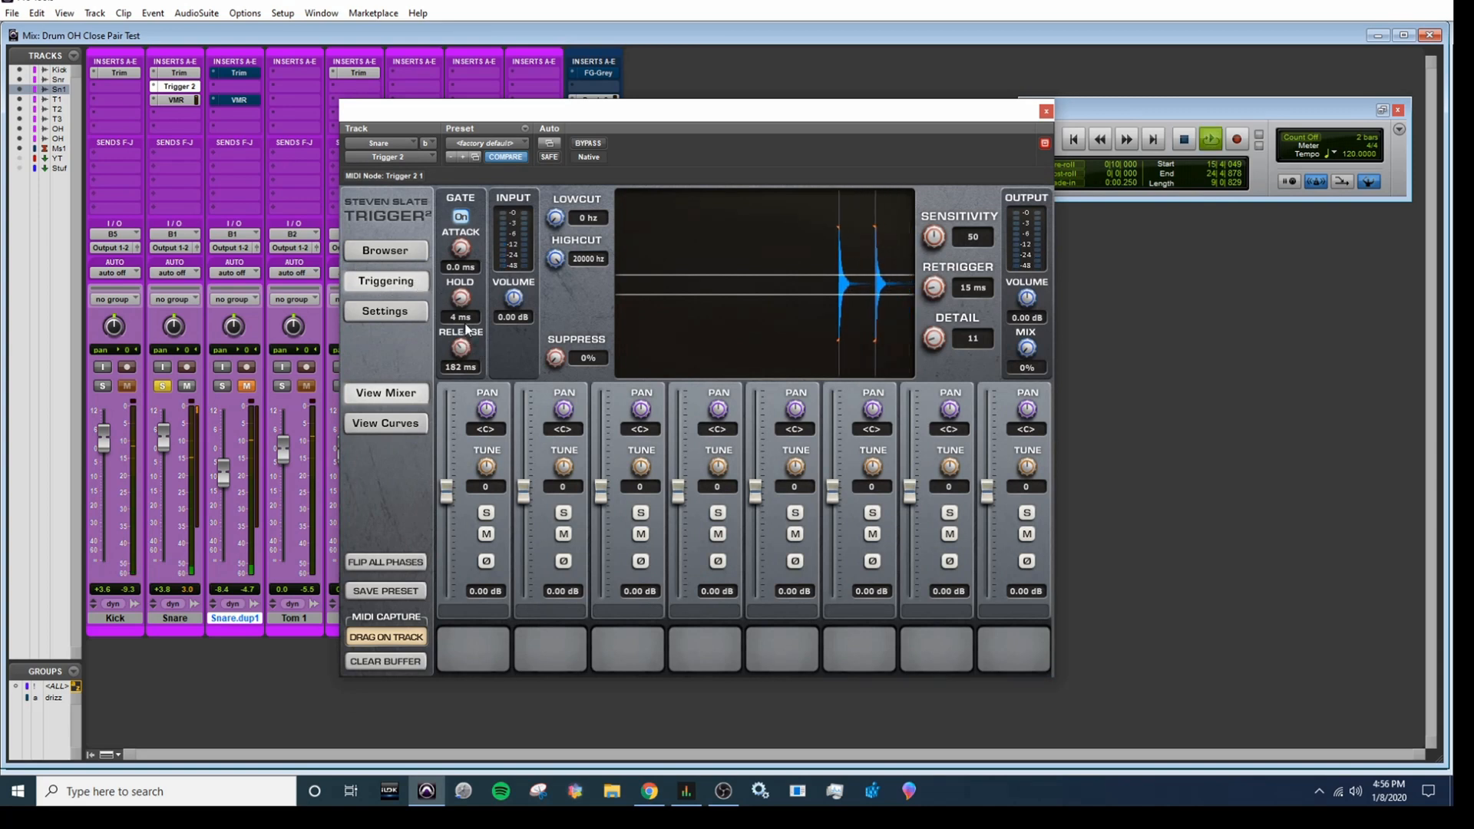
drag(465, 352, 464, 344)
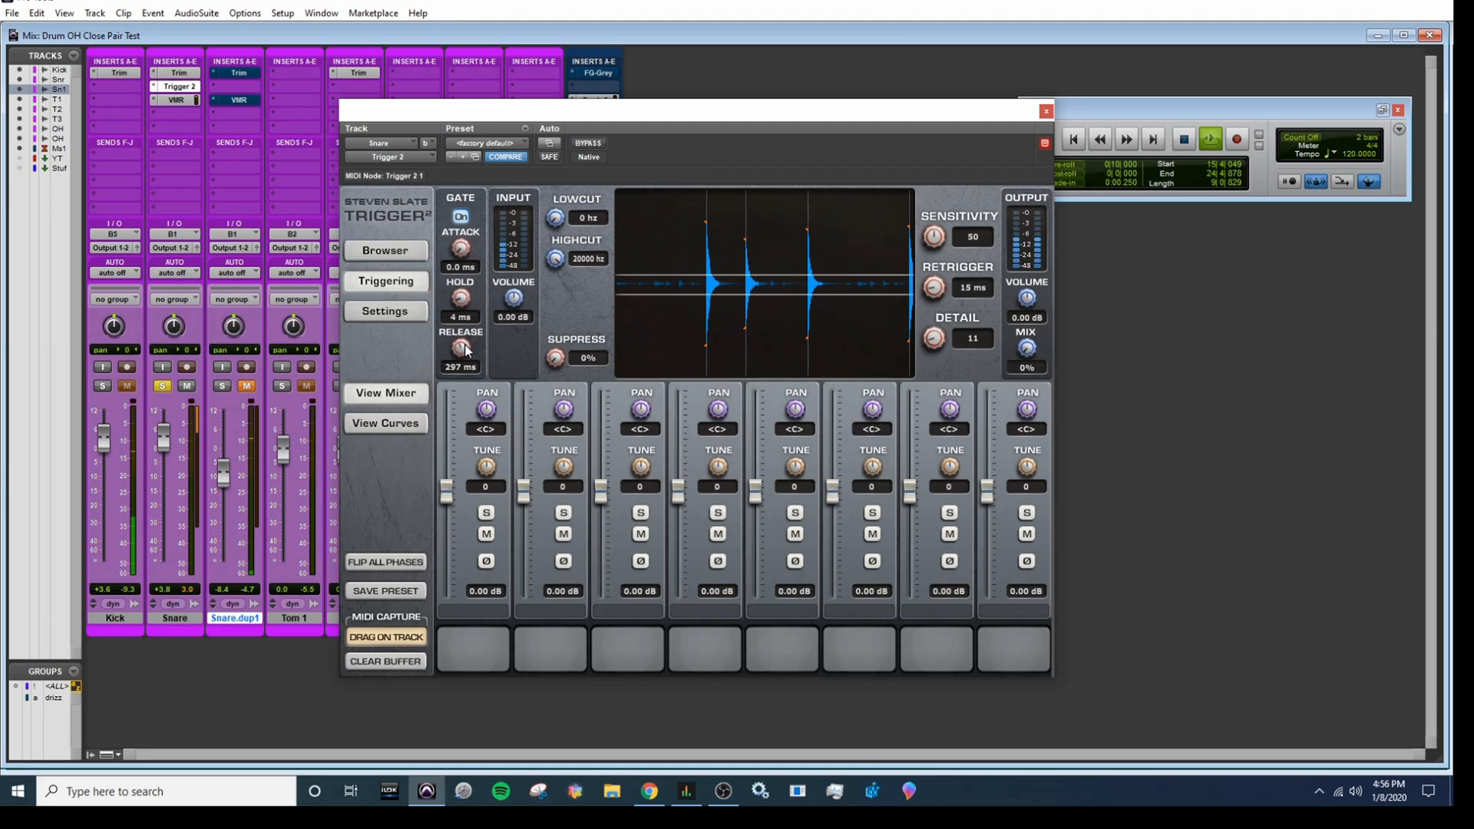
click(1045, 111)
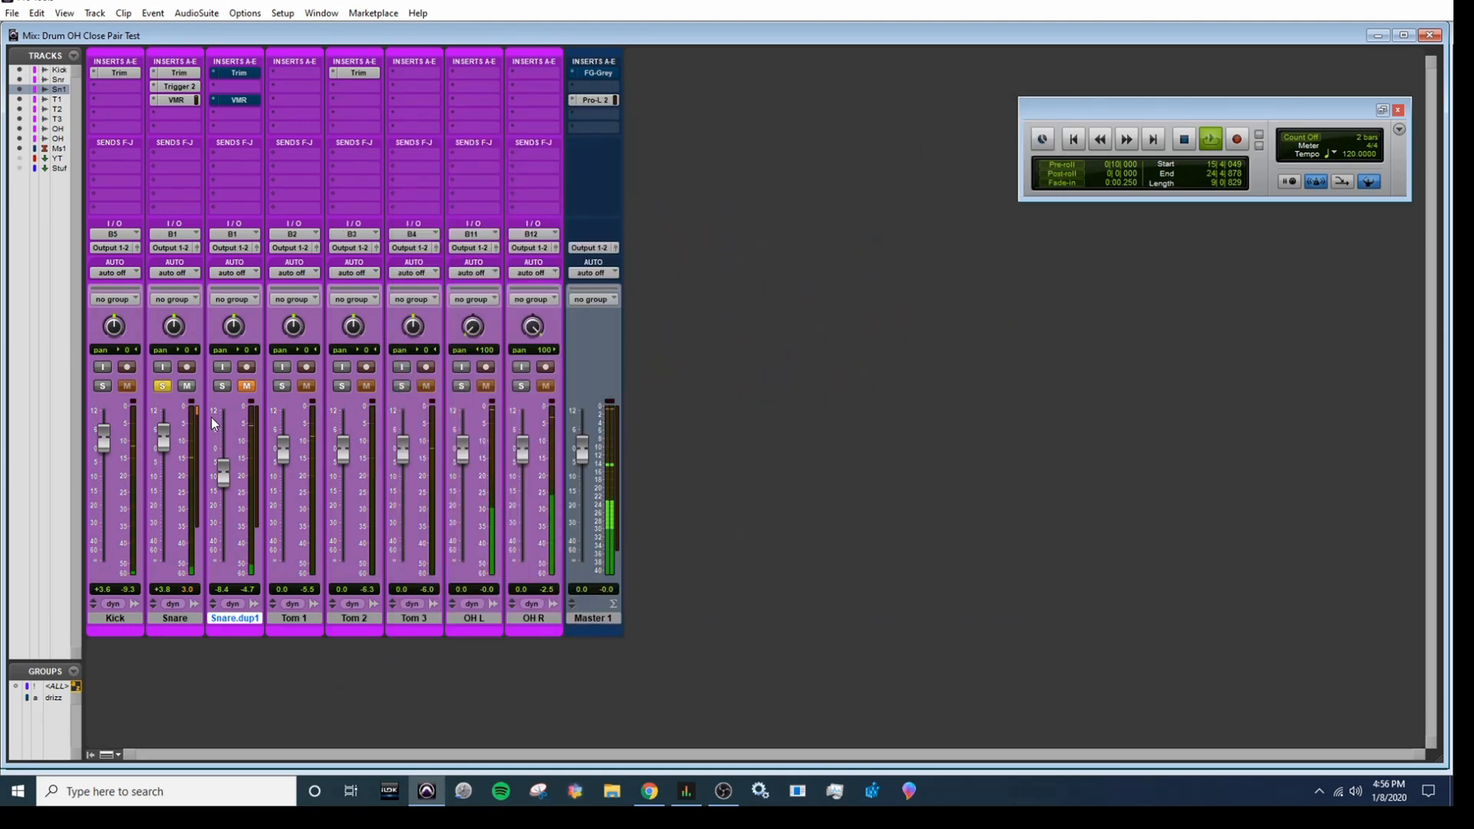
Unsolo the Snare, raise its fader to +12.0 dB and compare the full kit with the track muted and unmuted
key(space)
click(163, 386)
key(space)
drag(163, 441, 161, 399)
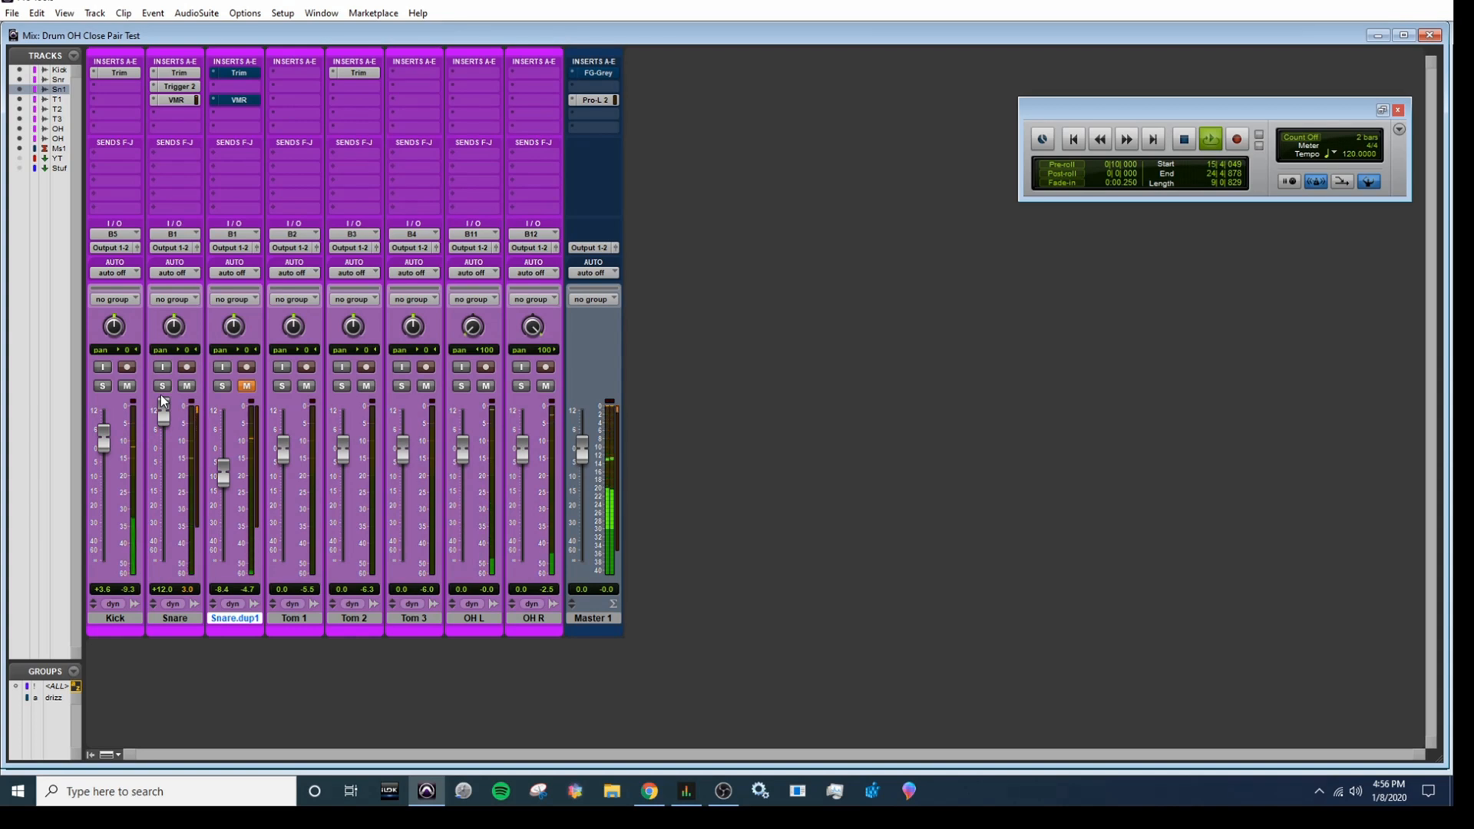
click(188, 386)
click(188, 386)
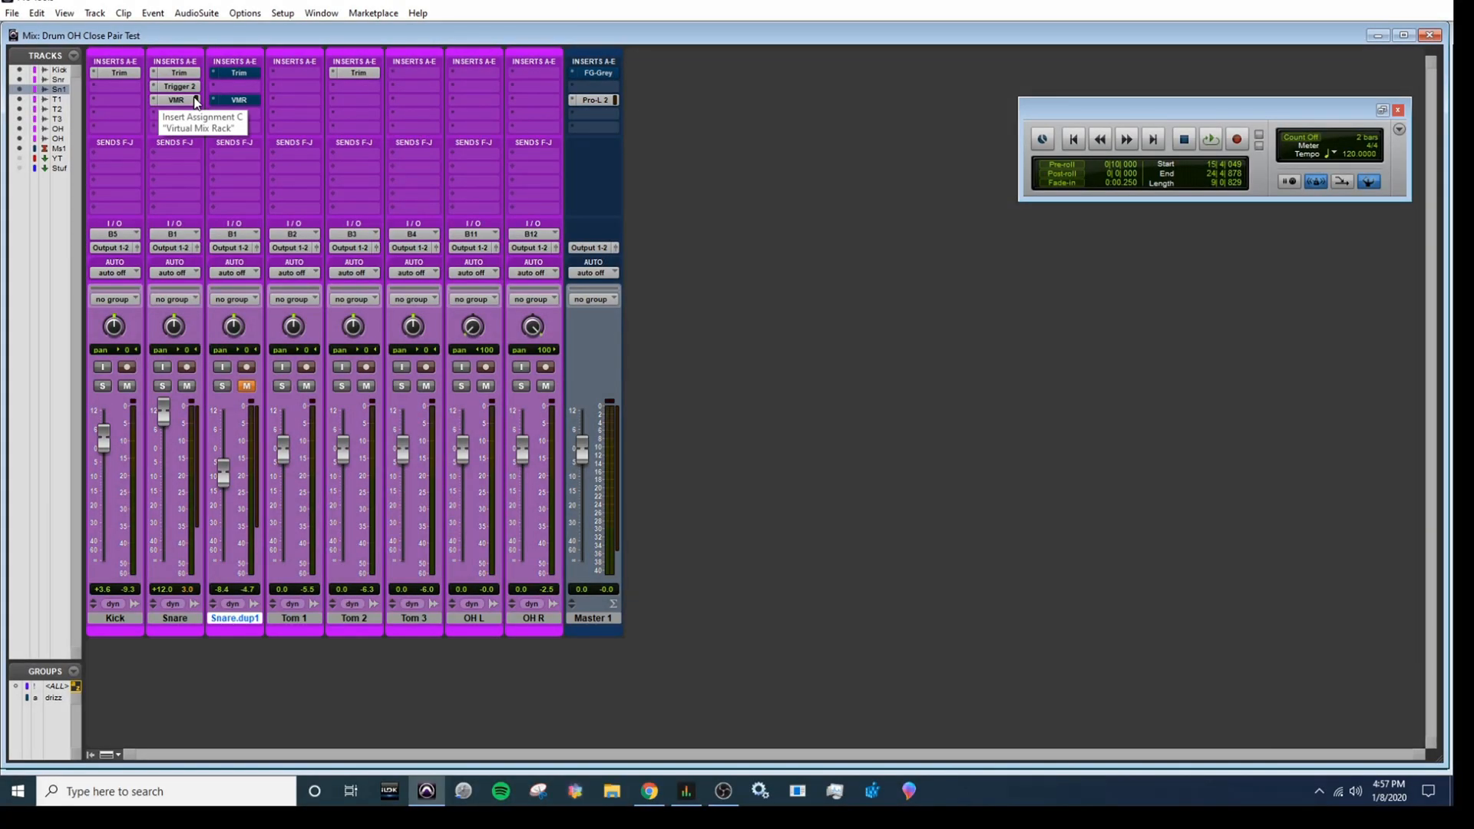
Copy Trigger 2 with its settings from the Snare to Snare.dup1 and remove the Trim insert from Snare.dup1
drag(217, 94, 251, 90)
click(245, 87)
click(239, 74)
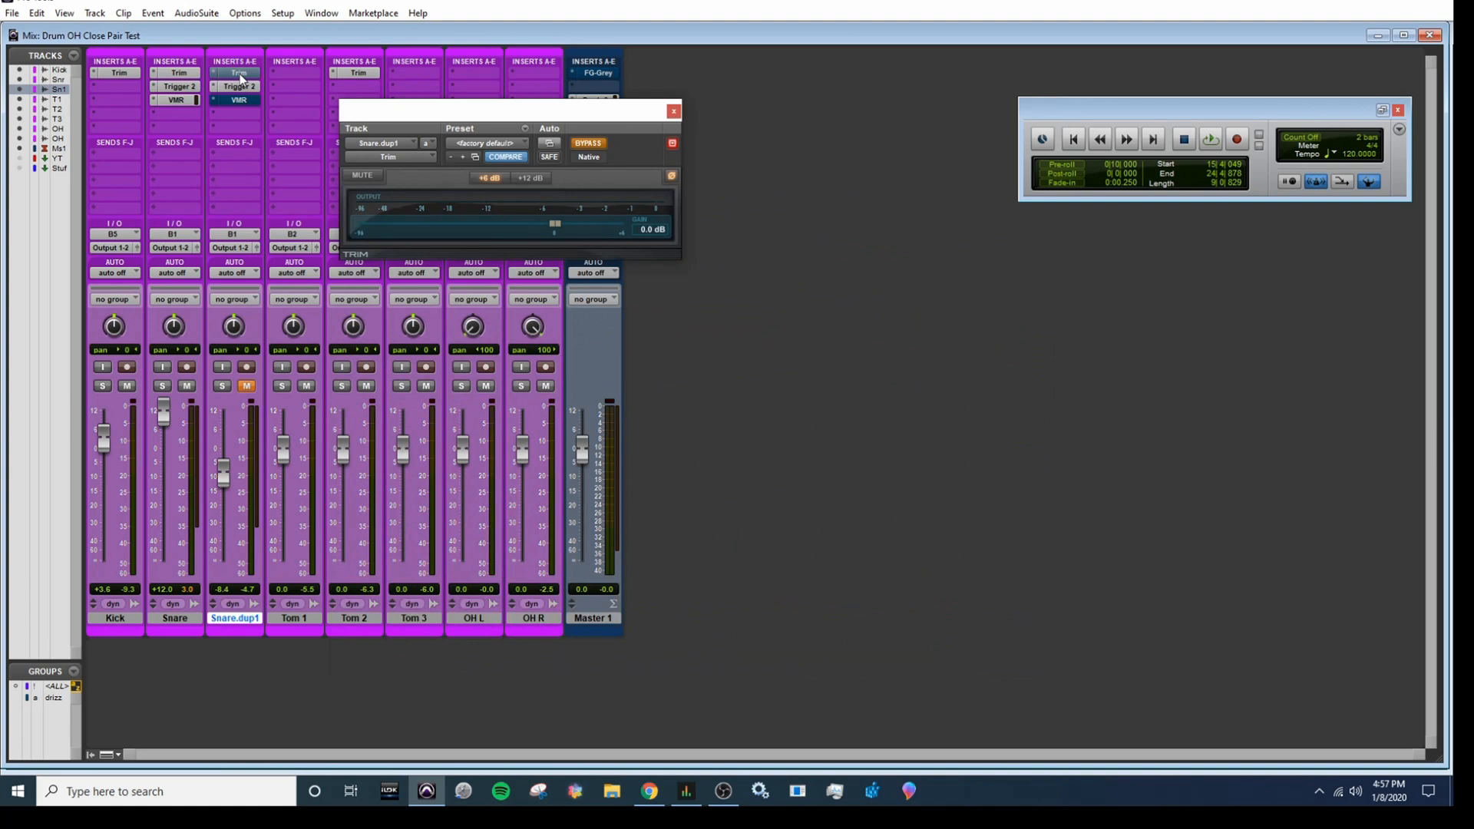
click(591, 145)
click(215, 74)
click(221, 74)
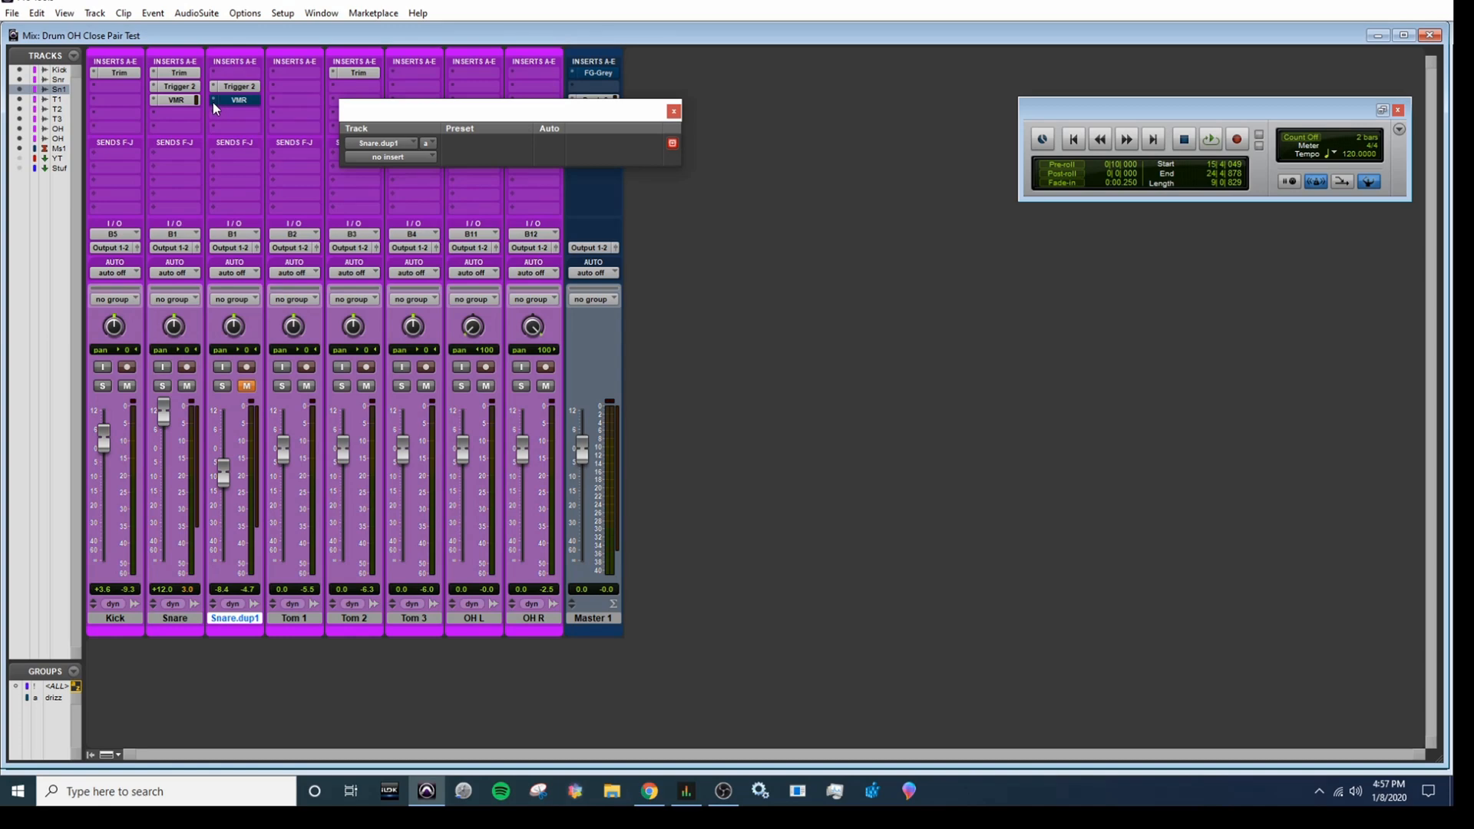
Browse in Snare.dup1's Trigger 2 to the Guru Padauk 14x7 Snare folder within the GGD Modern and Massive Snare TCIs
click(238, 88)
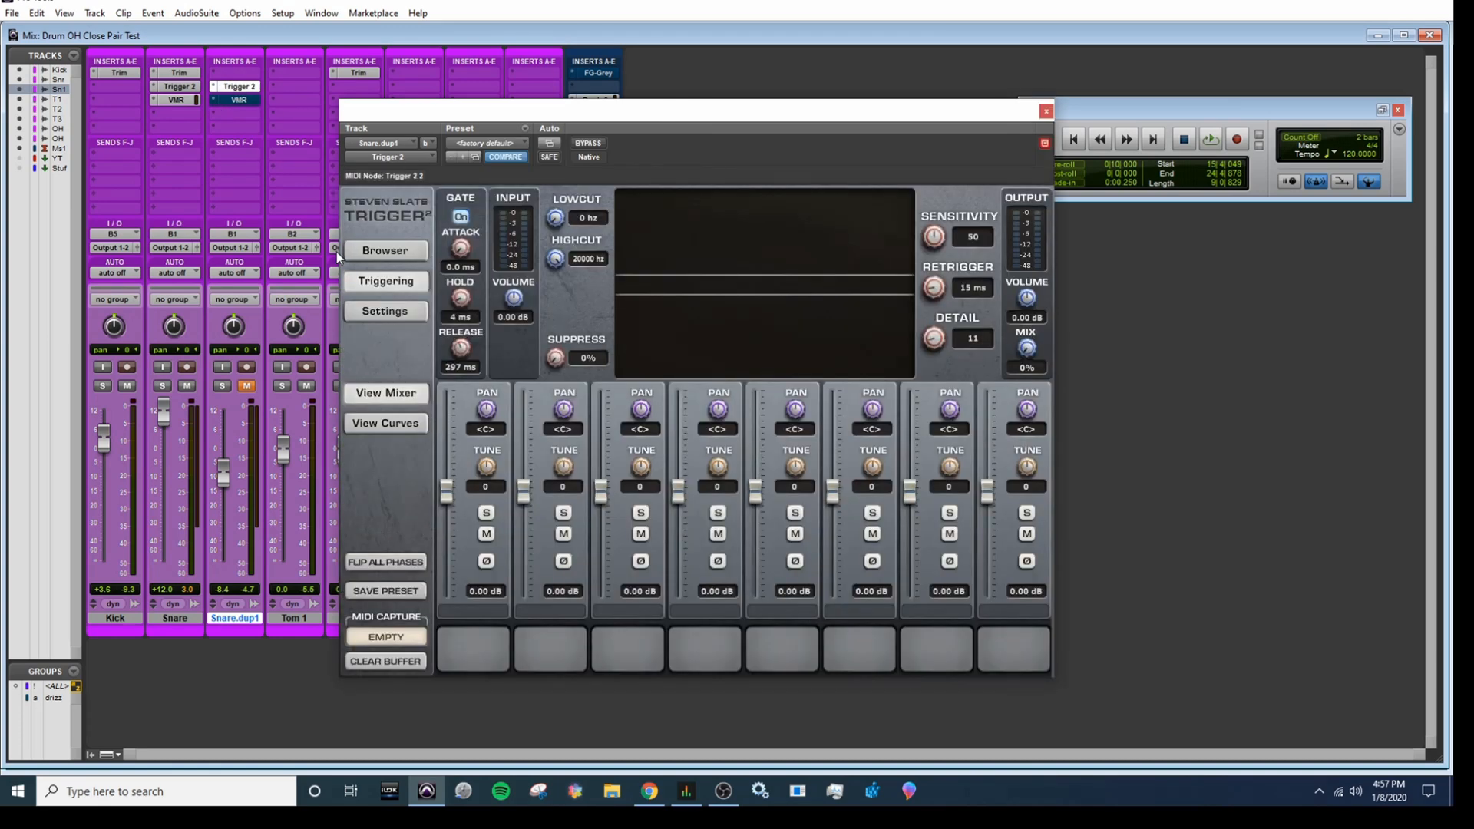
click(385, 252)
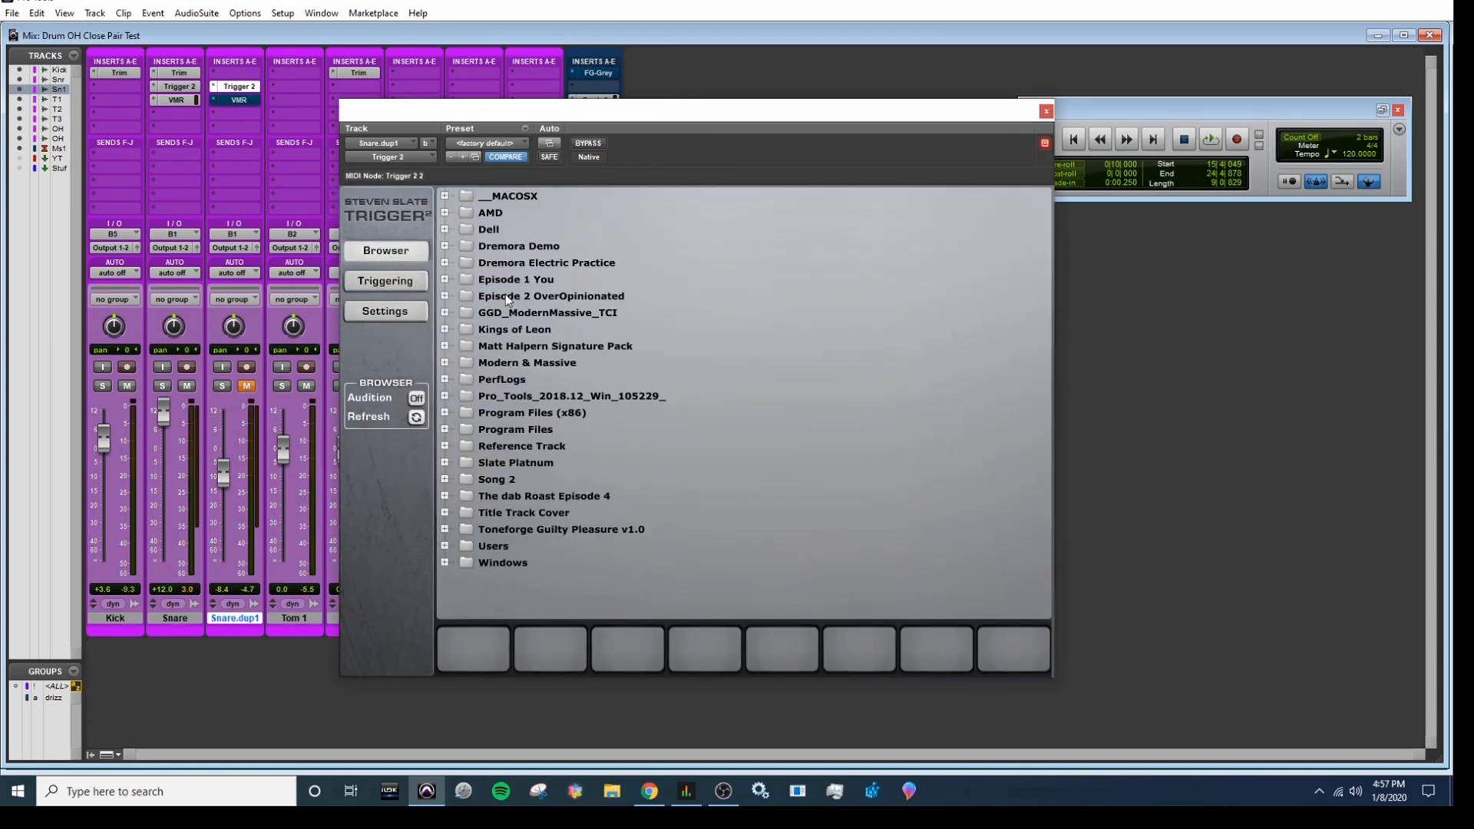
click(445, 312)
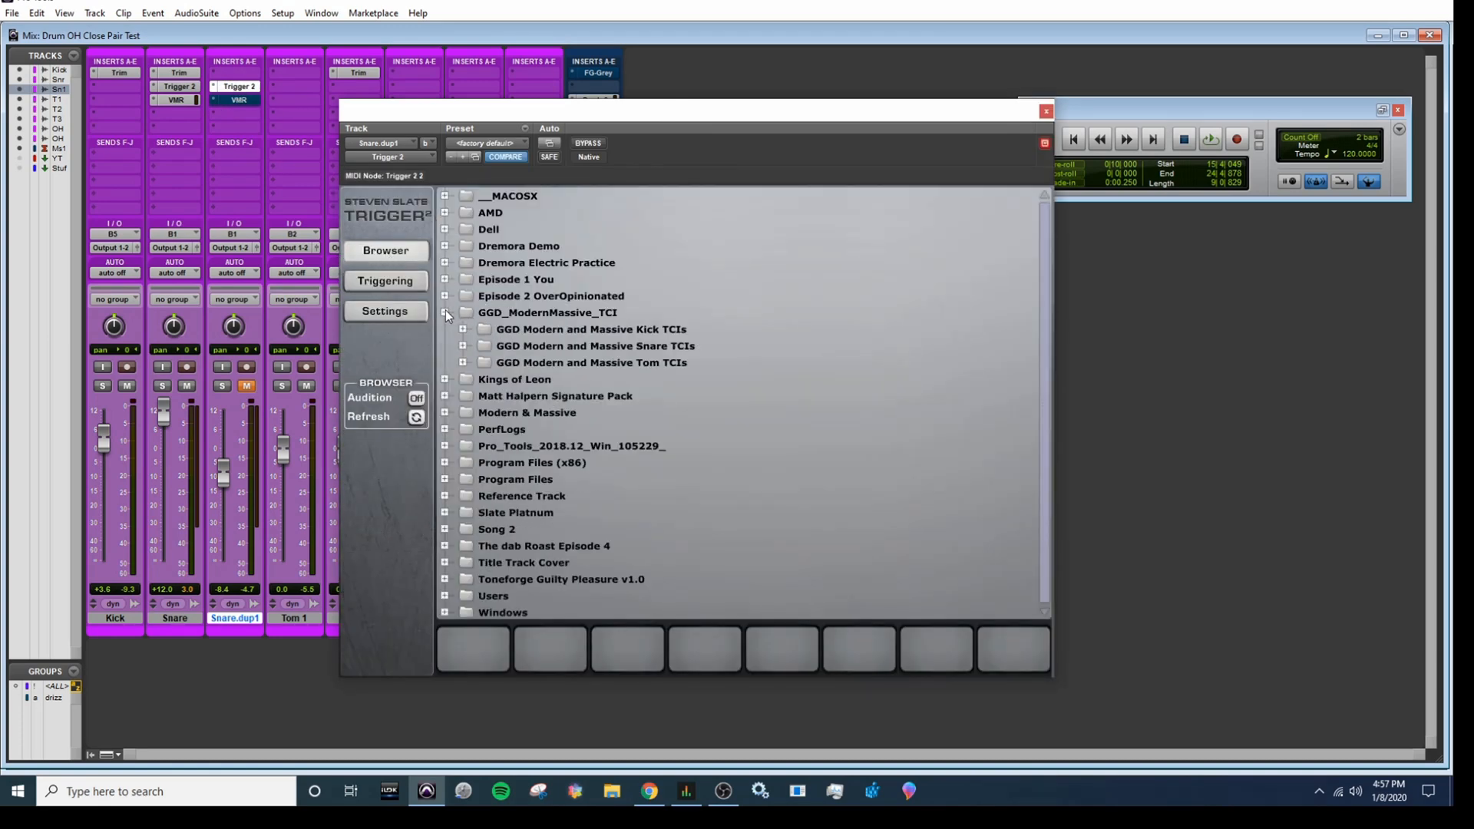
click(463, 345)
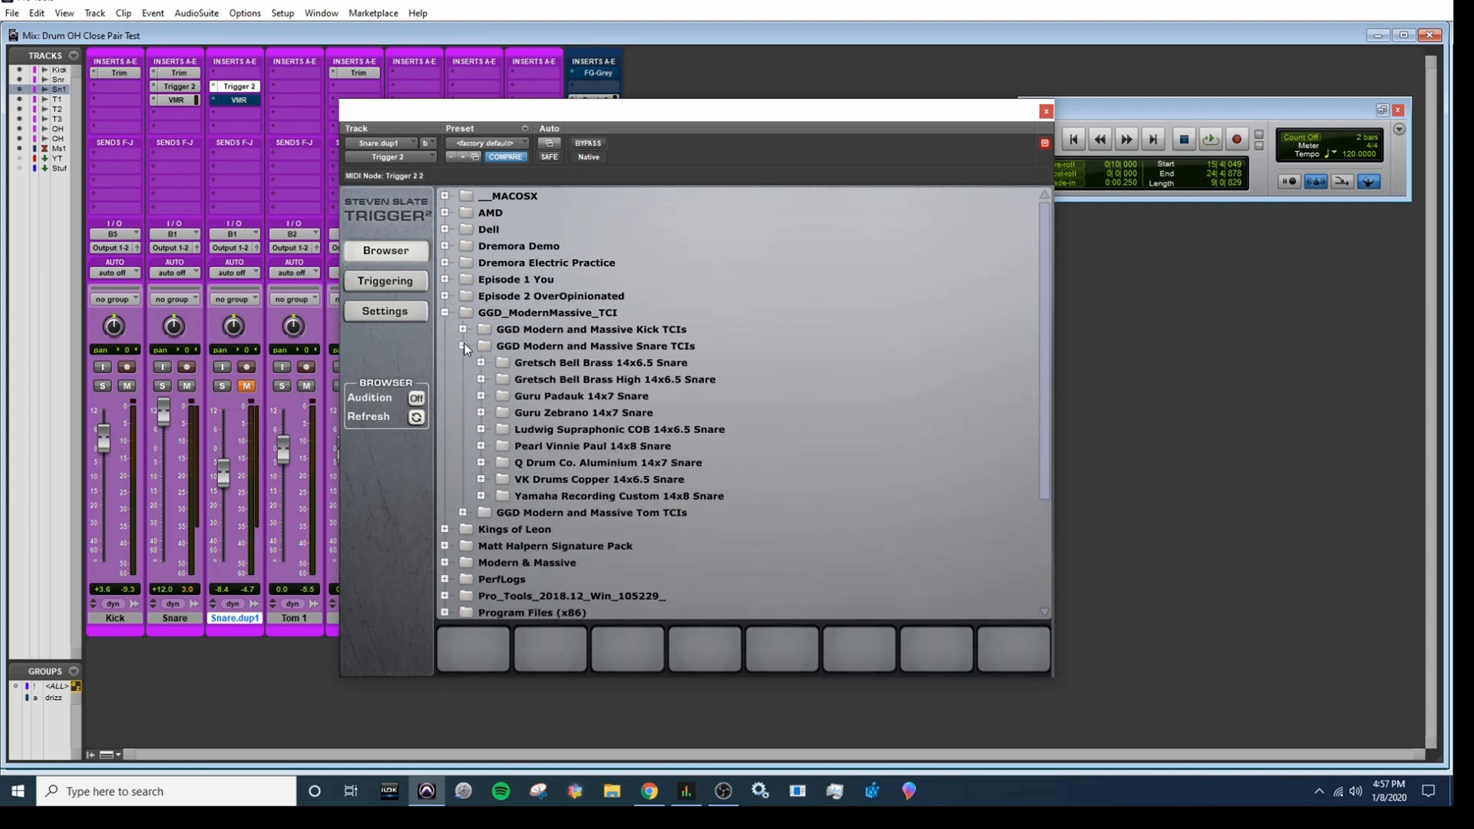
click(481, 396)
Enable browser Audition, unmute Snare.dup1 and preview the Guru Paduak room, OH and Snr Bottom samples
click(521, 480)
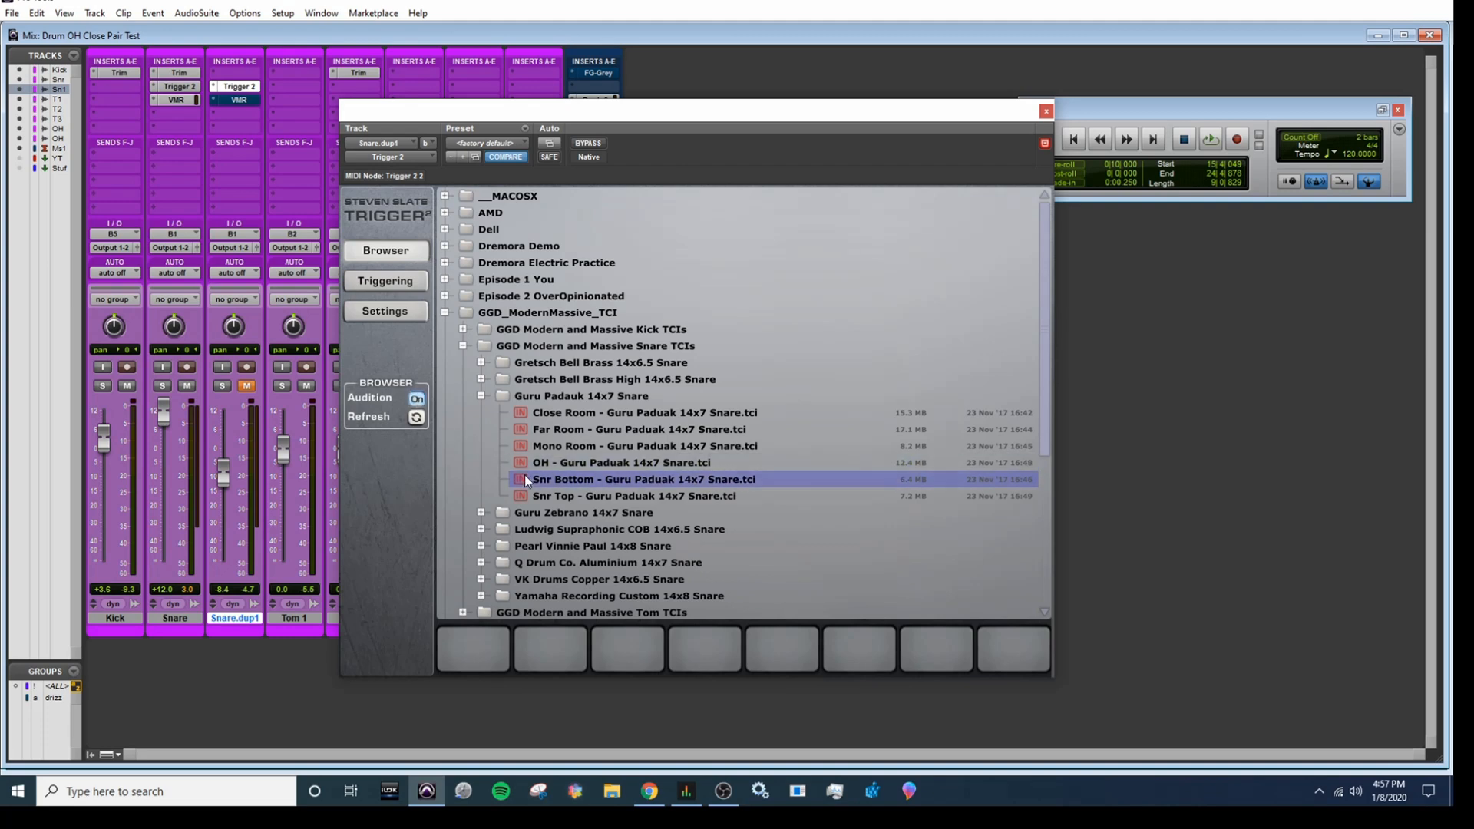
click(386, 281)
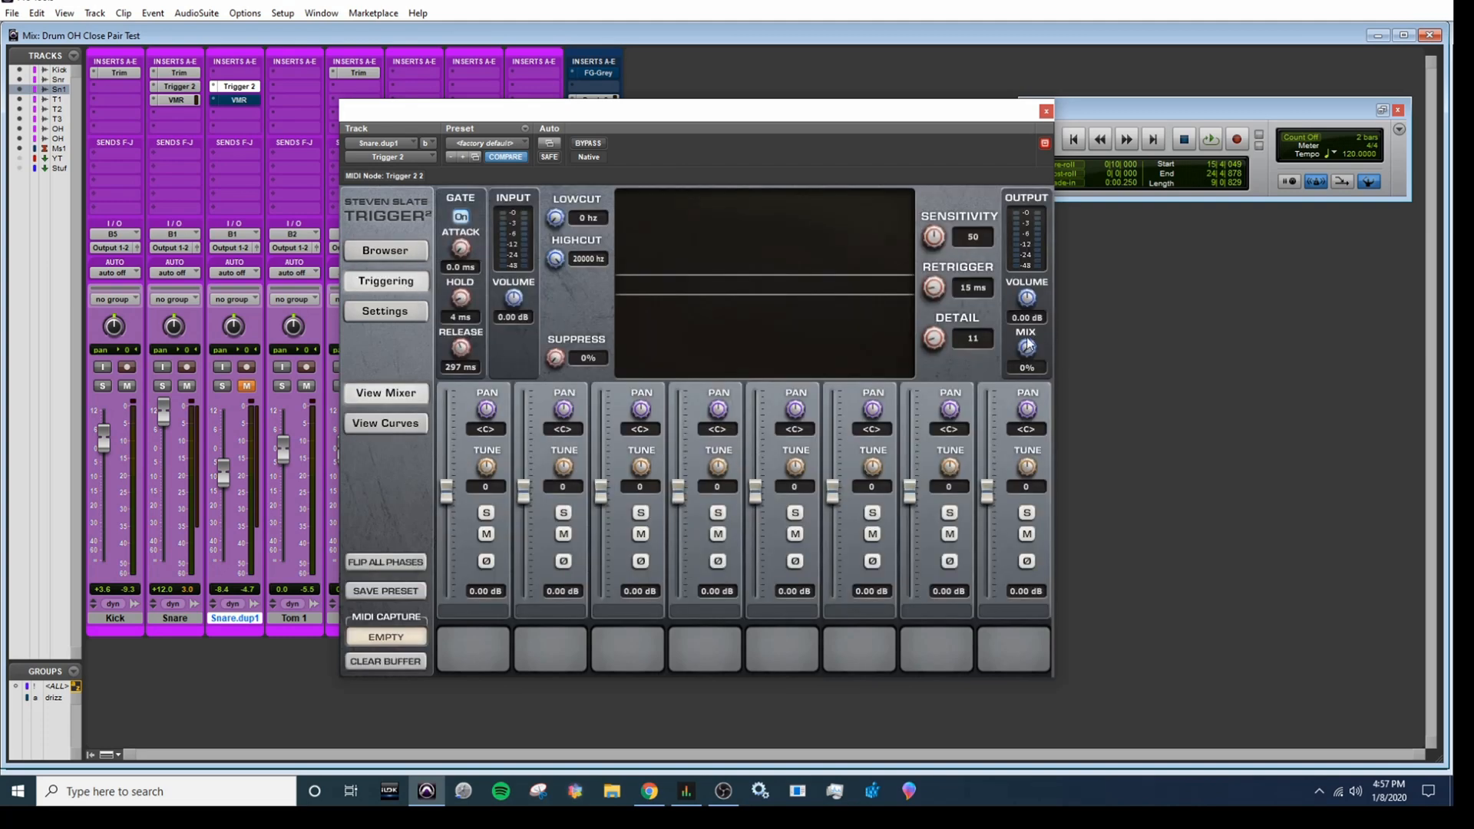
click(388, 250)
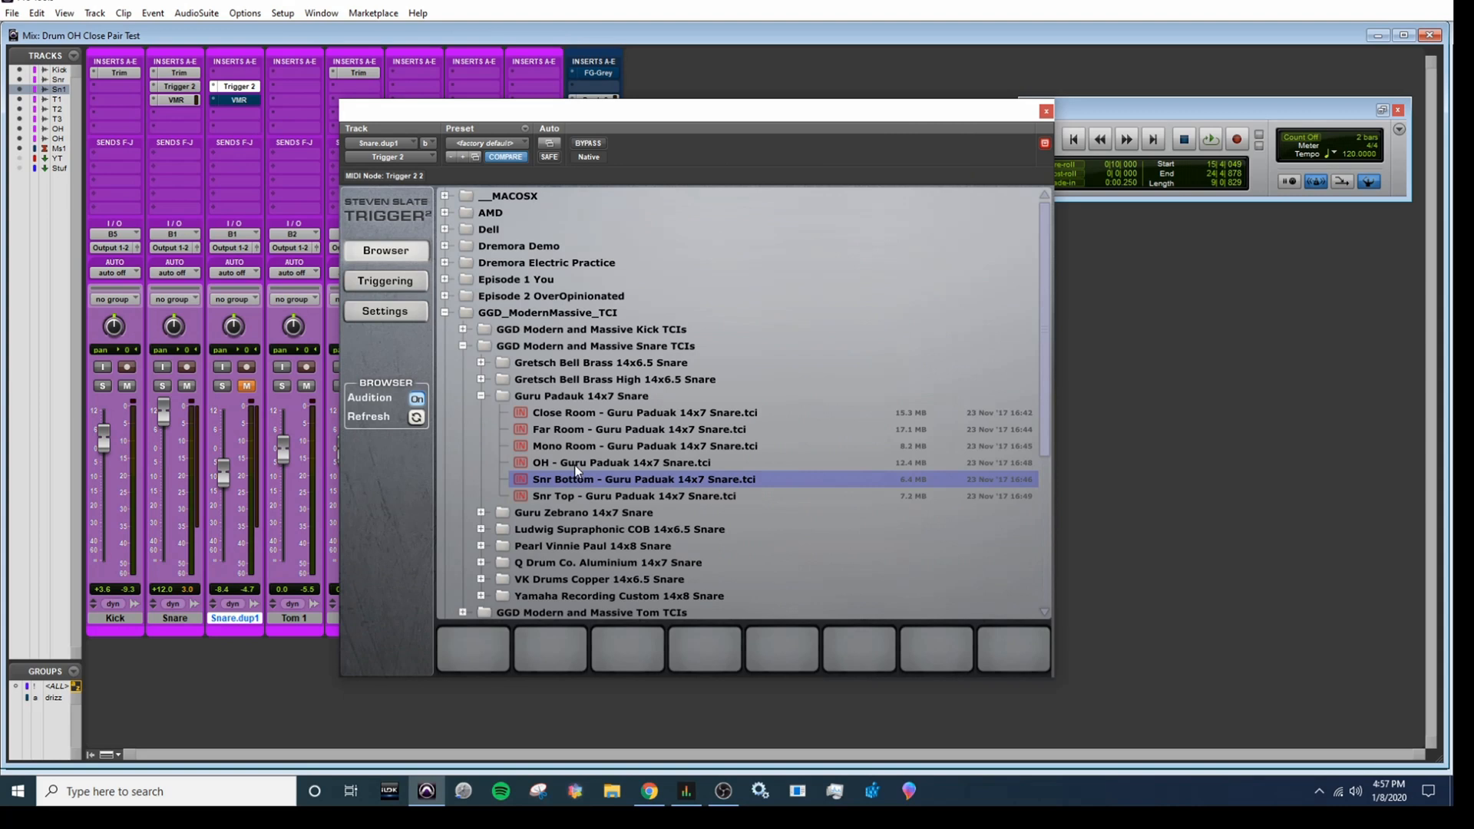
click(527, 463)
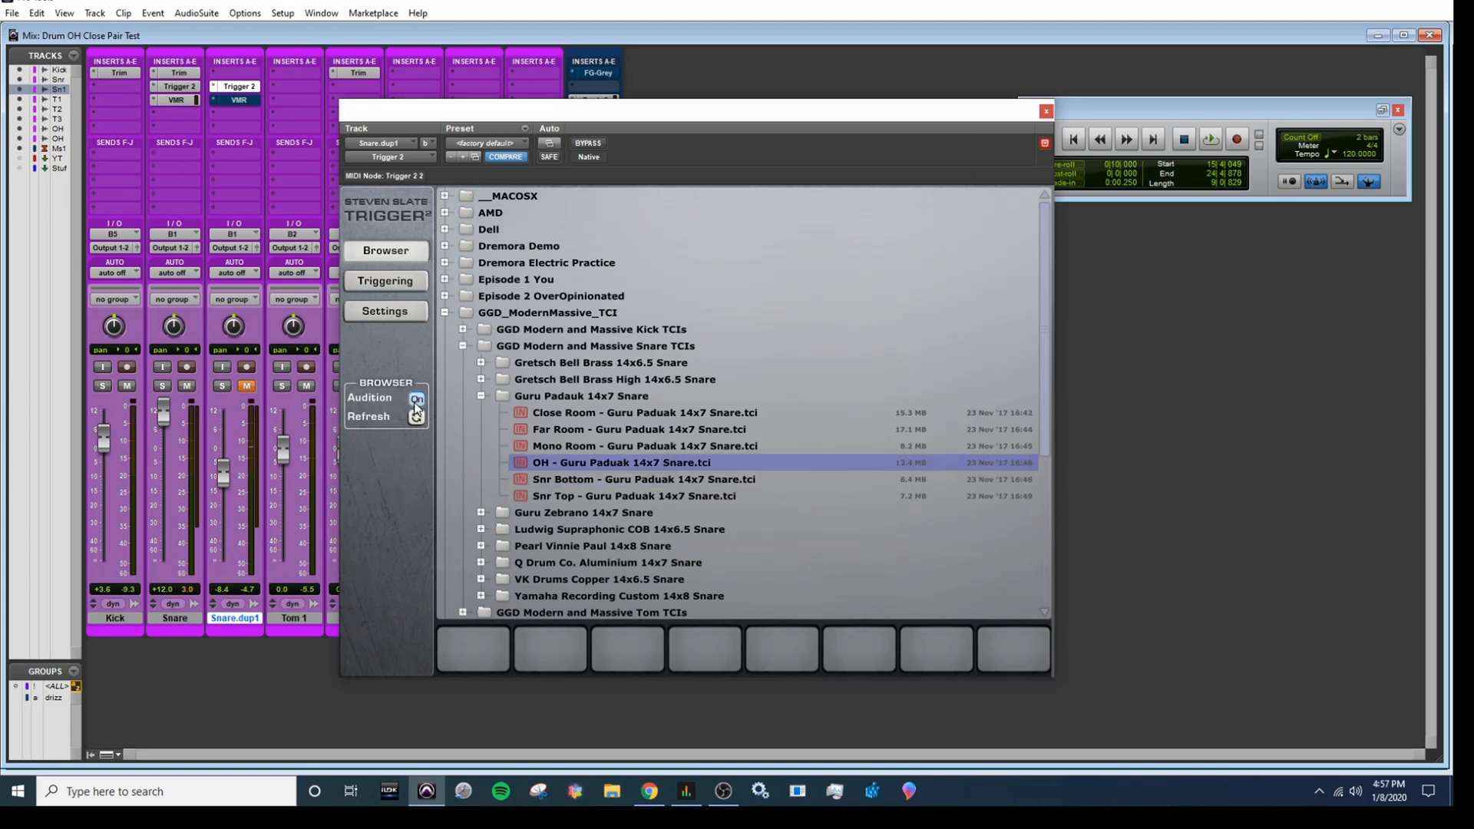
click(247, 386)
click(532, 435)
click(523, 449)
click(531, 461)
click(533, 480)
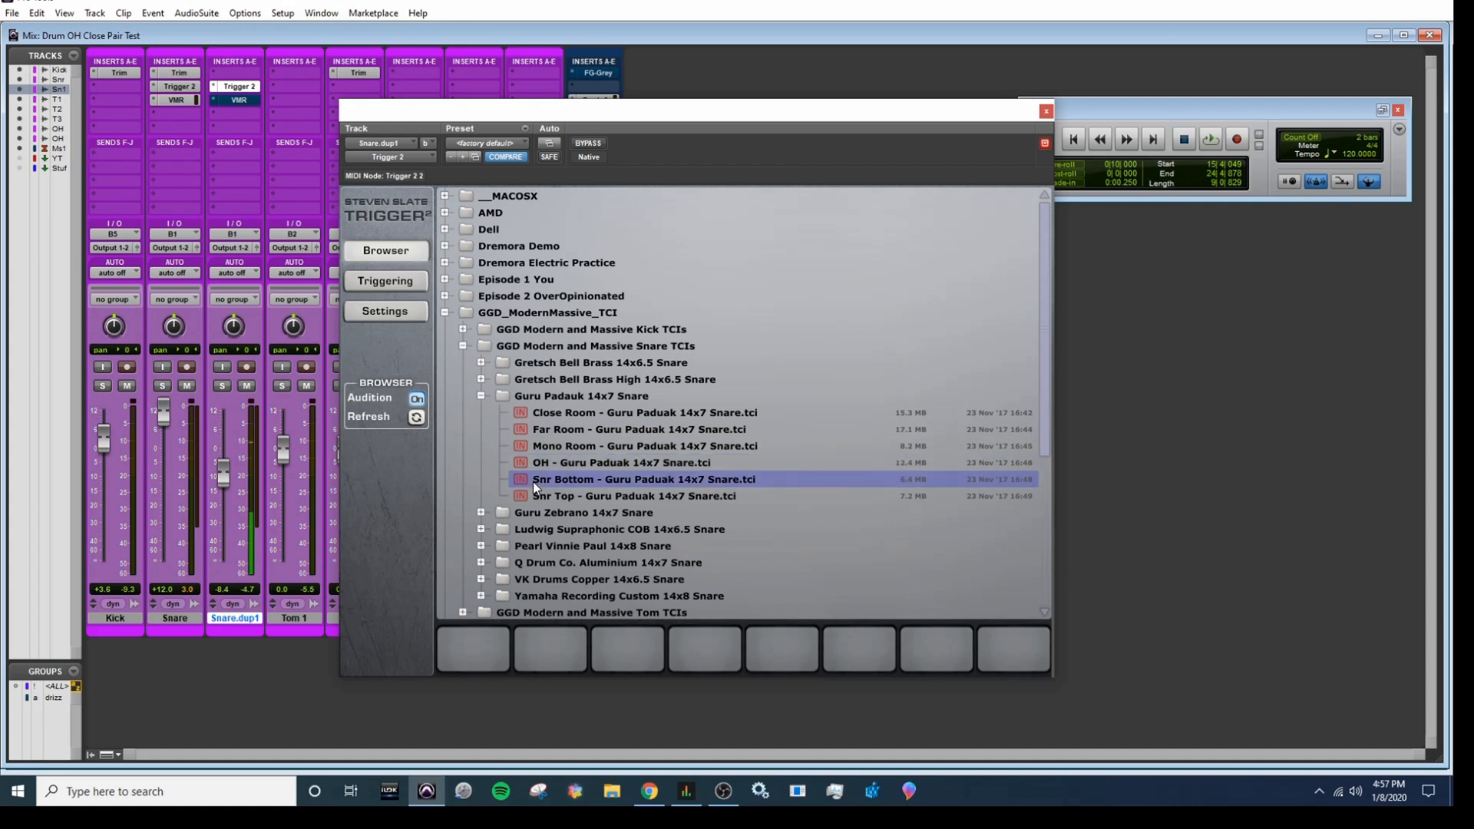
Load Snr Bottom - Guru Paduak 14x7 Snare into Trigger 2's first sample slot and set the Mix to 100%
drag(525, 482, 481, 660)
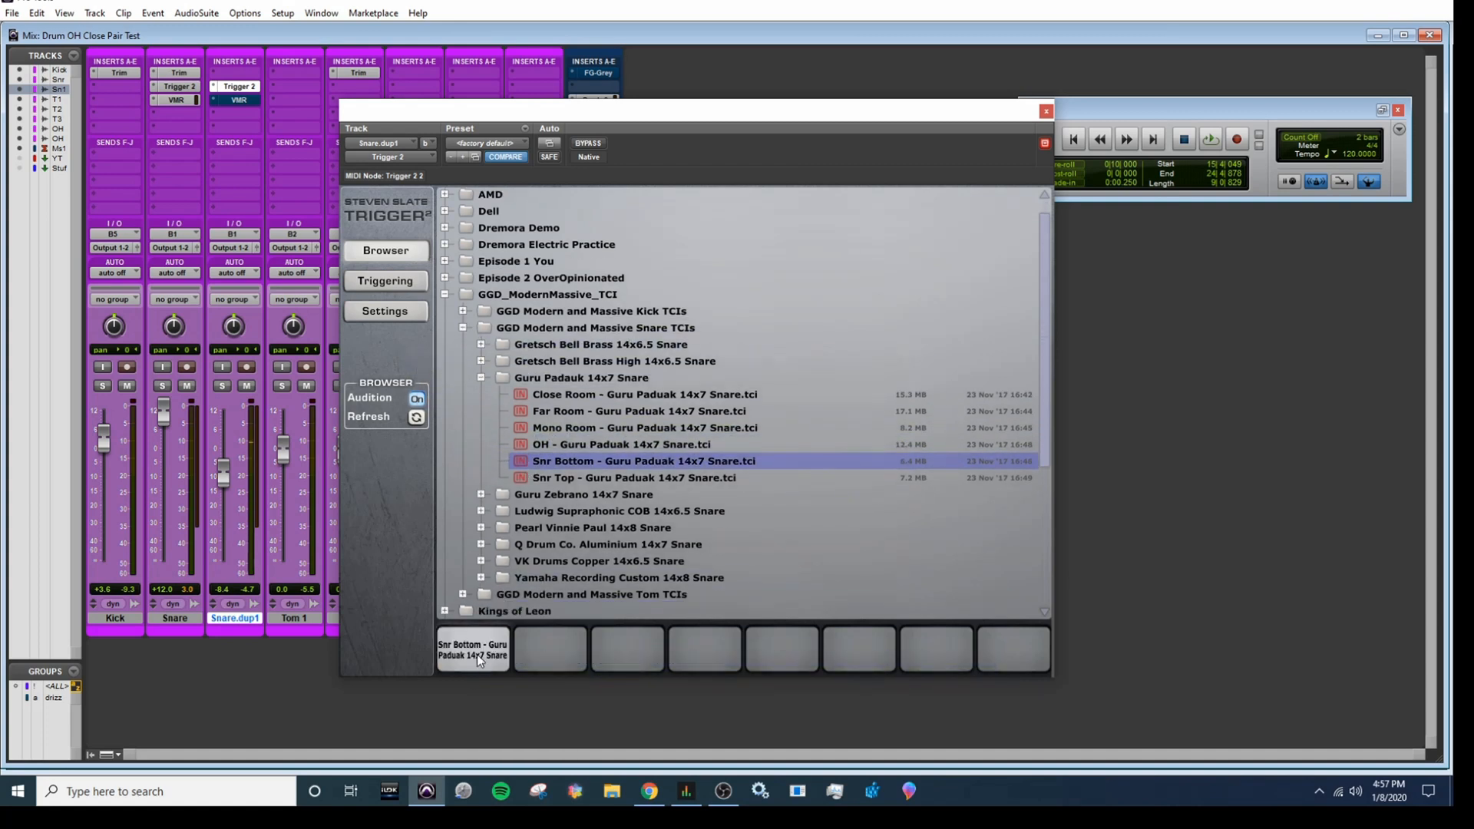
click(362, 283)
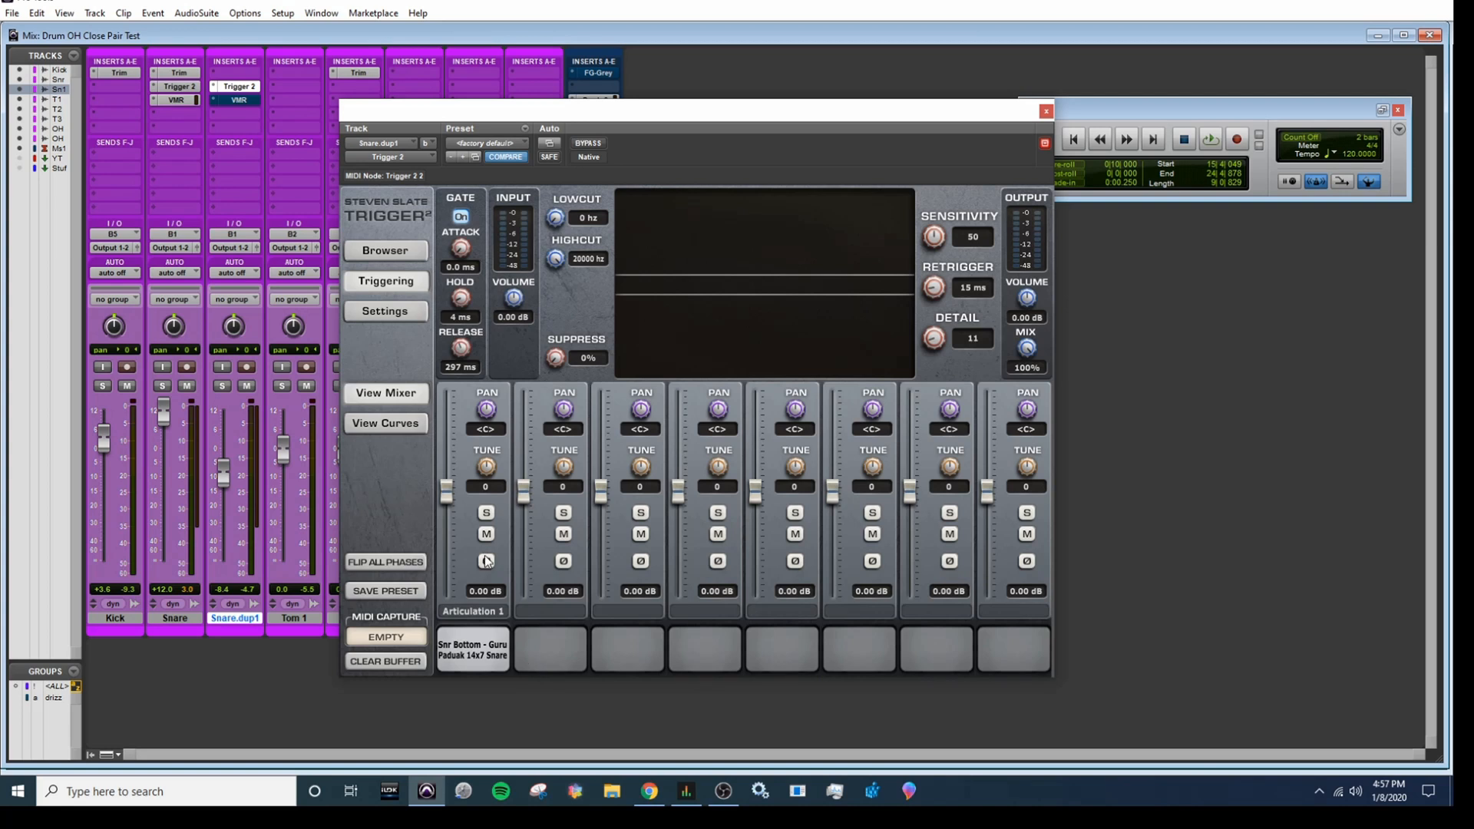
Lower the Snare fader to +3.8 dB and raise the Snare.dup1 fader to -0.1 dB
drag(684, 118, 991, 131)
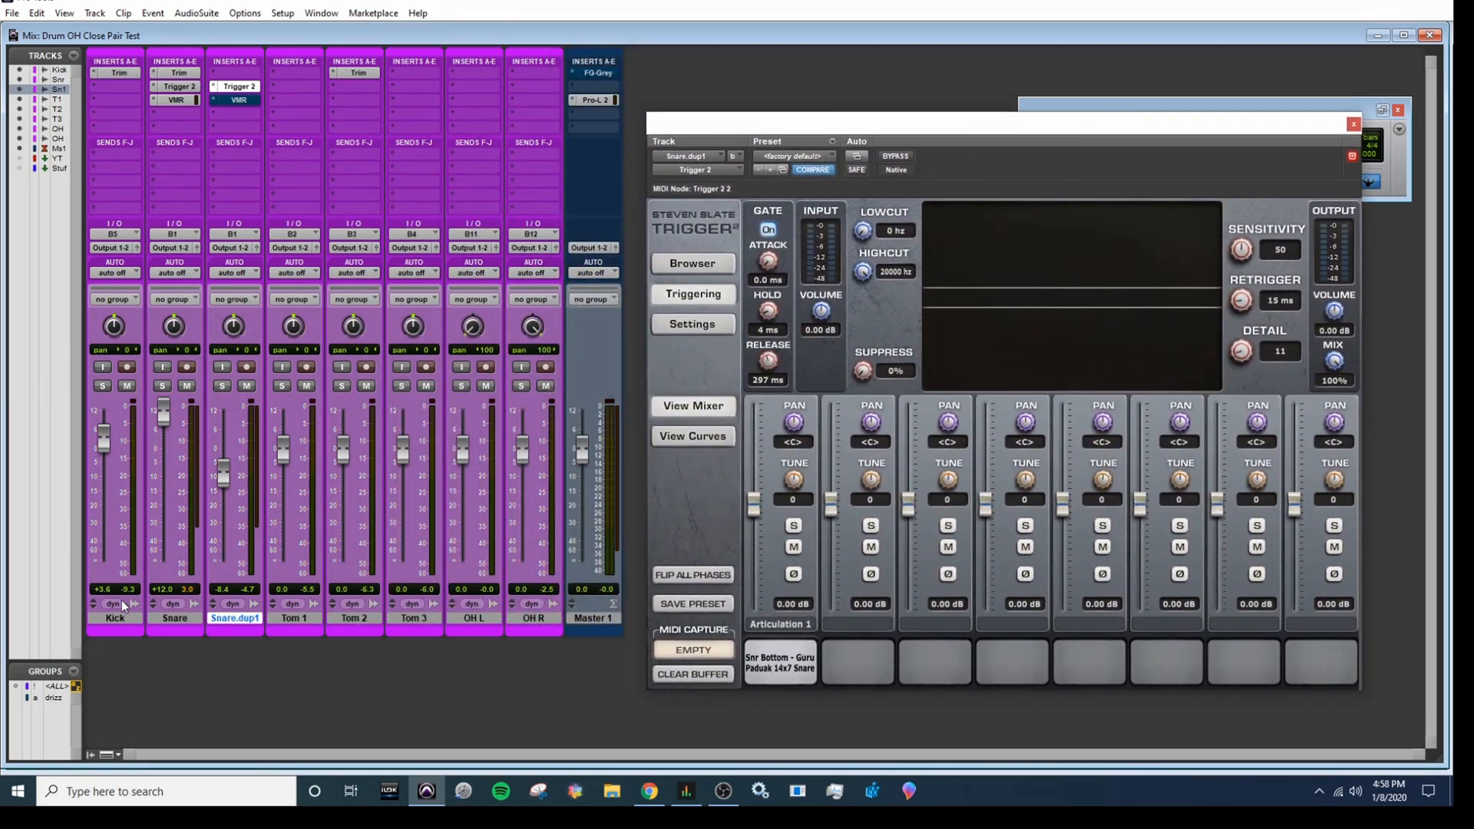
drag(163, 412, 168, 436)
mouse_move(224, 475)
mouse_down()
mouse_move(228, 420)
mouse_move(227, 453)
mouse_up()
Solo Snare.dup1 together with the Snare and compare the Snr Bottom sample with its phase flipped and normal
click(222, 385)
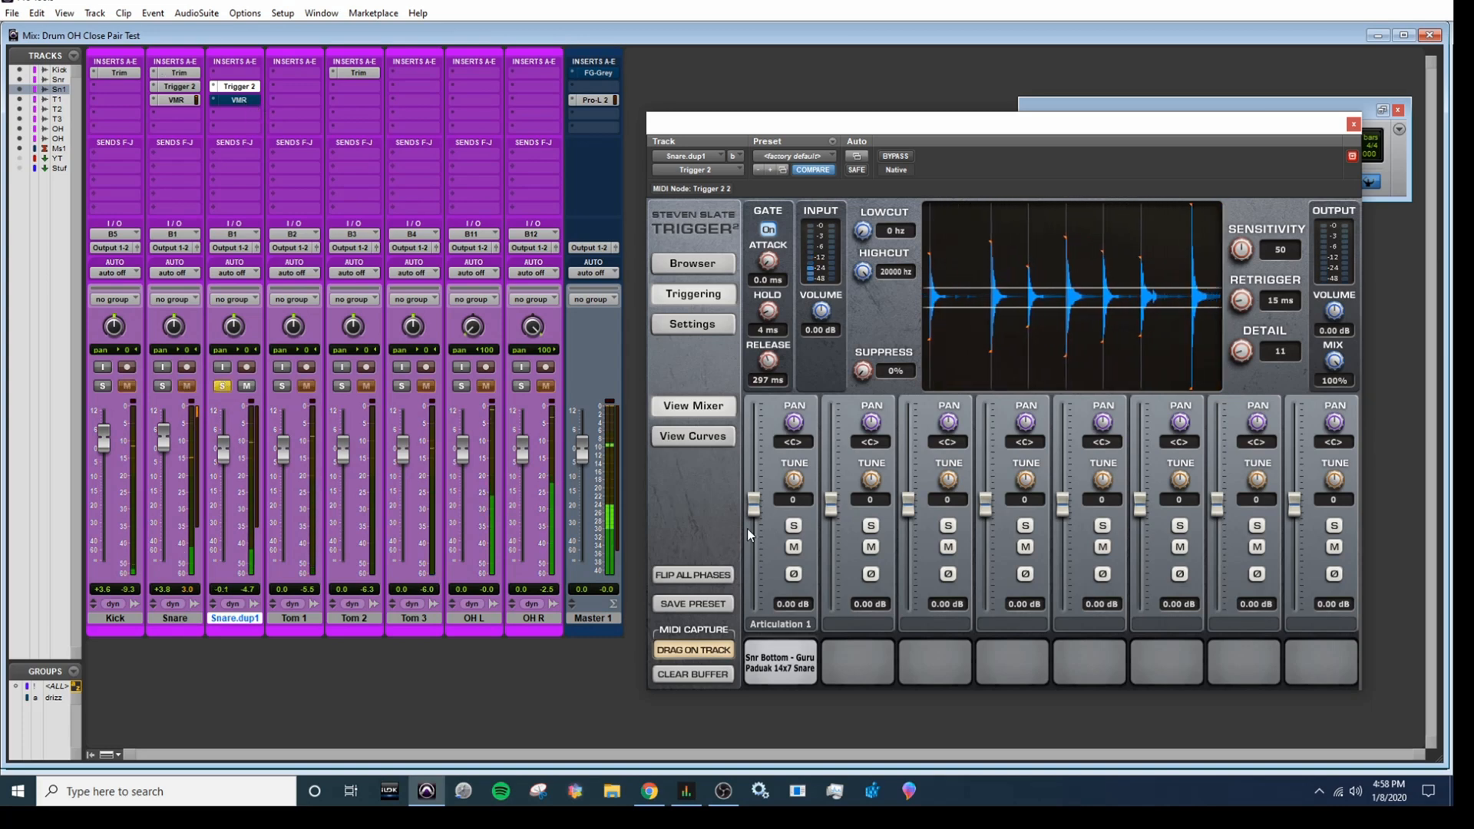
click(163, 386)
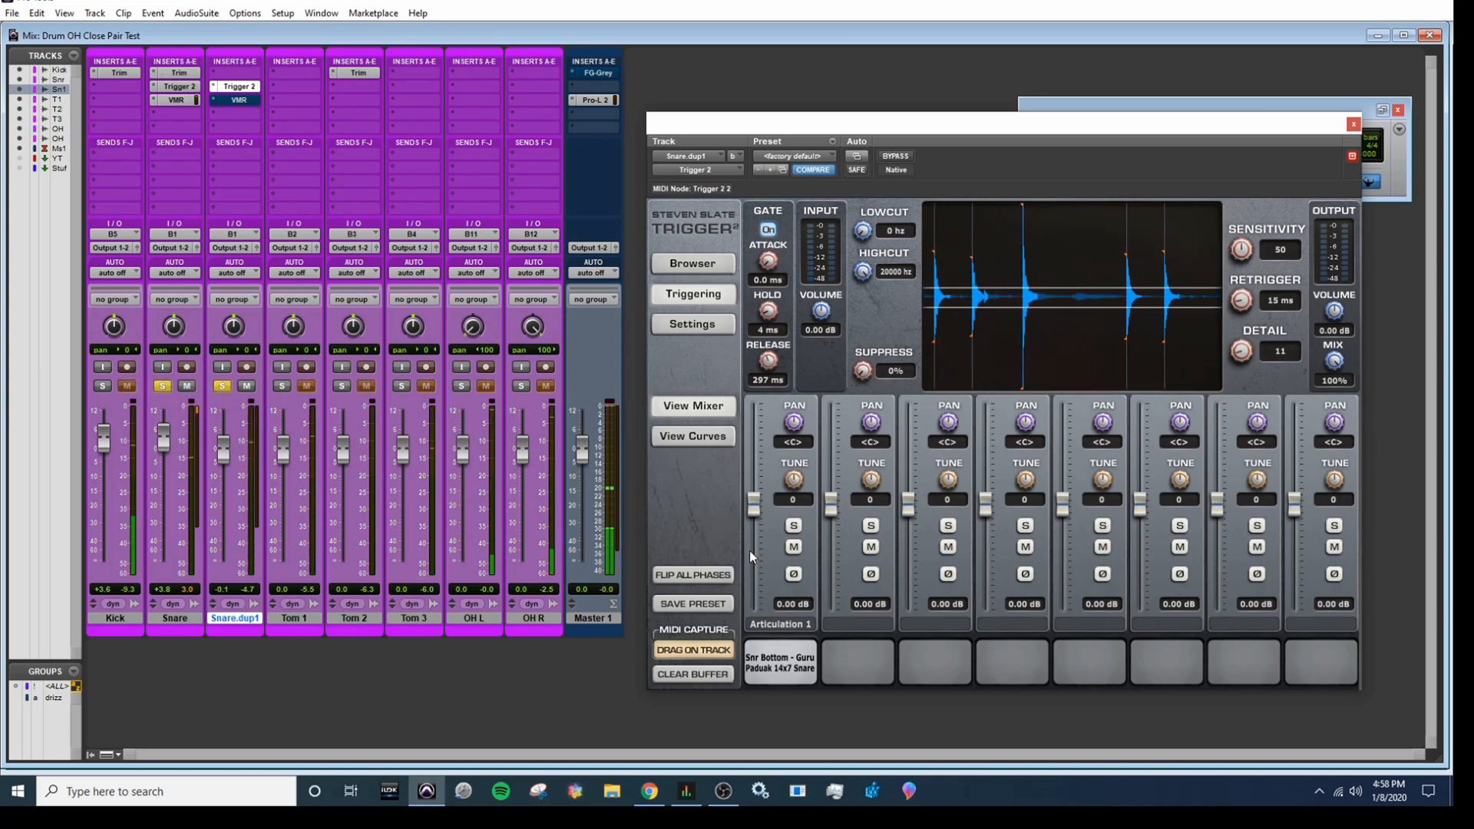
click(795, 575)
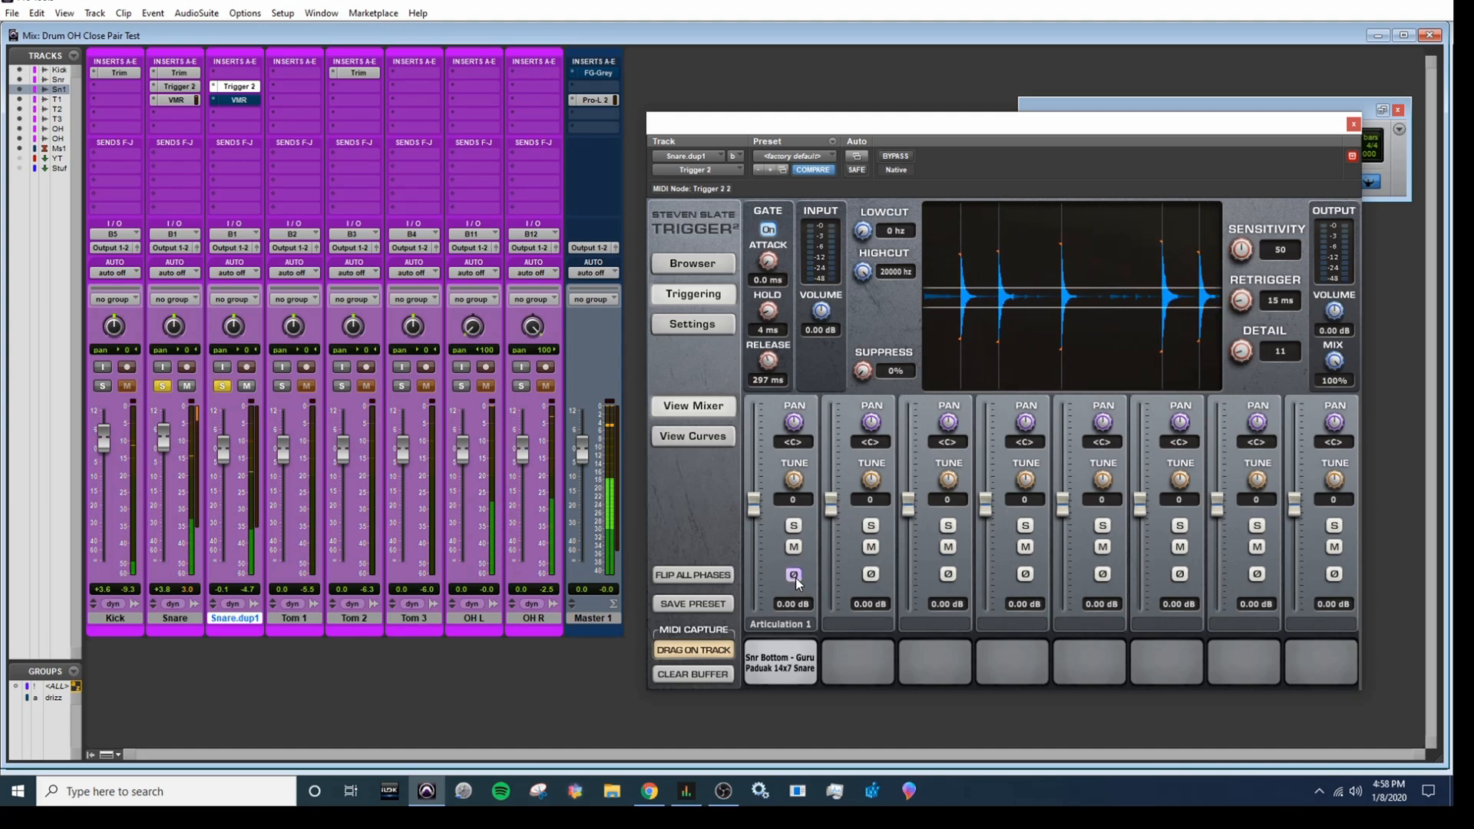
click(795, 577)
click(795, 576)
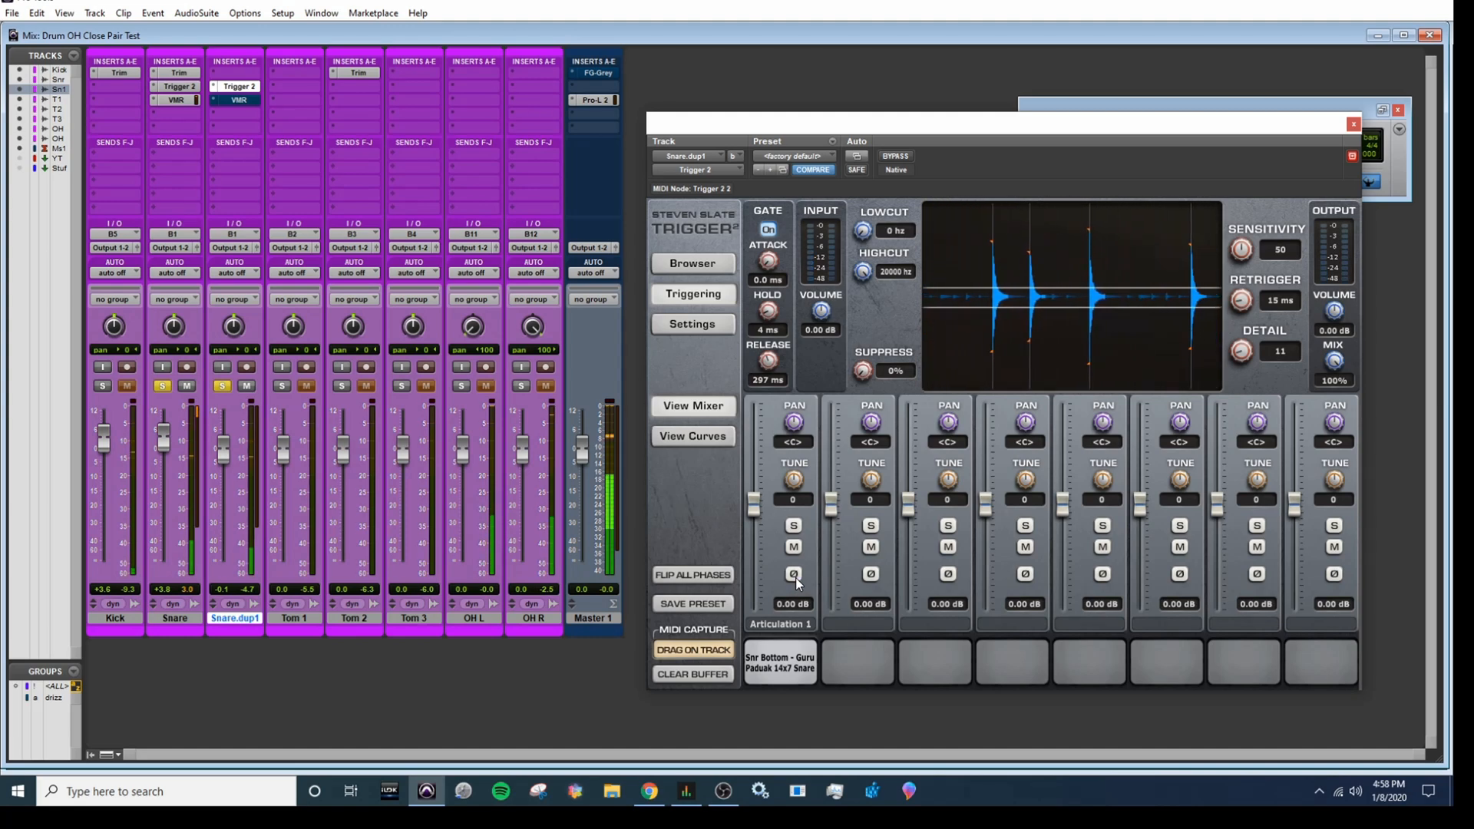
click(795, 575)
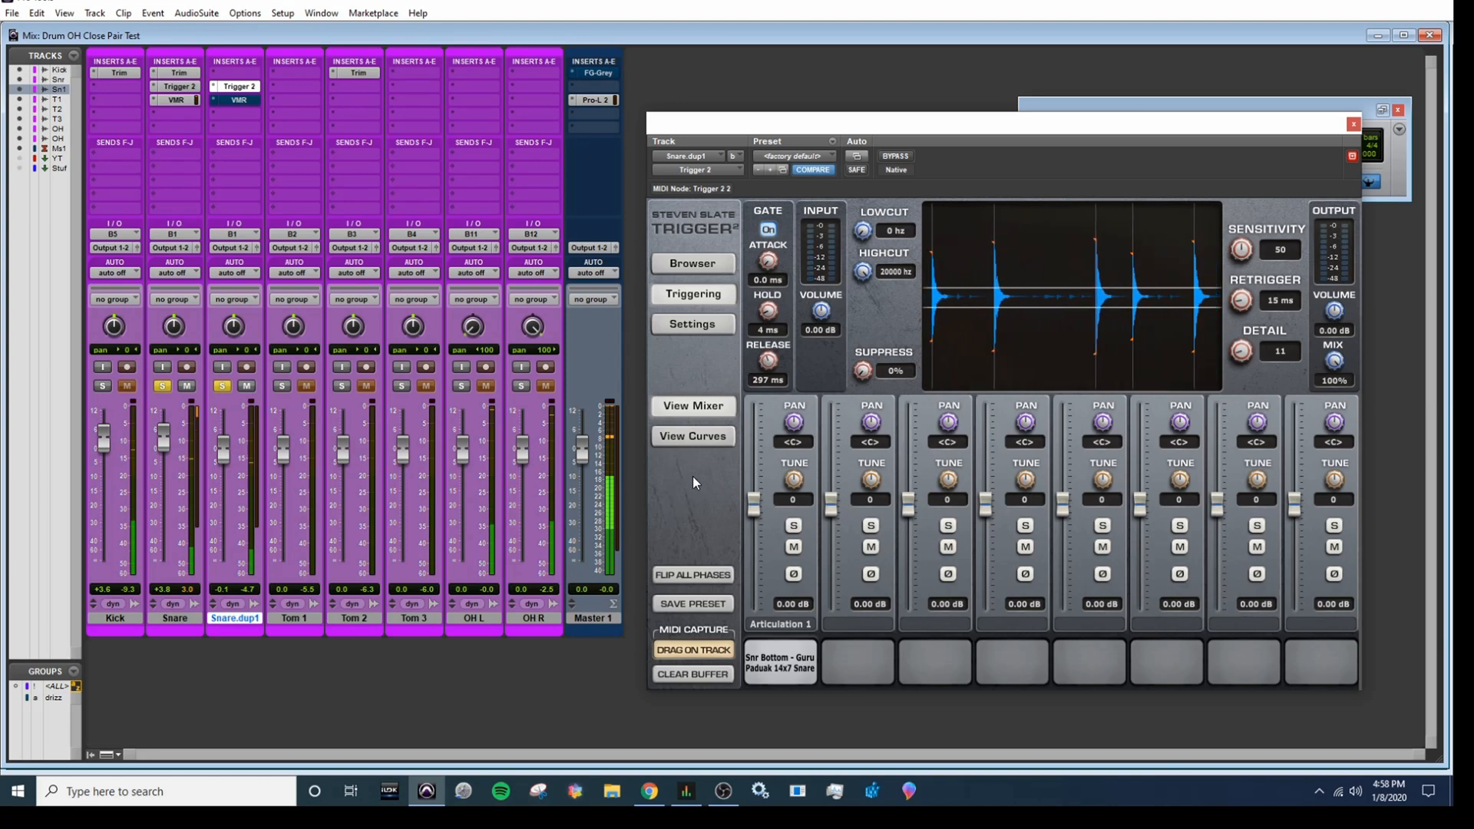
Open the Virtual Mix Rack on Snare.dup1 and remove its FG-N and FG-73 modules
click(240, 100)
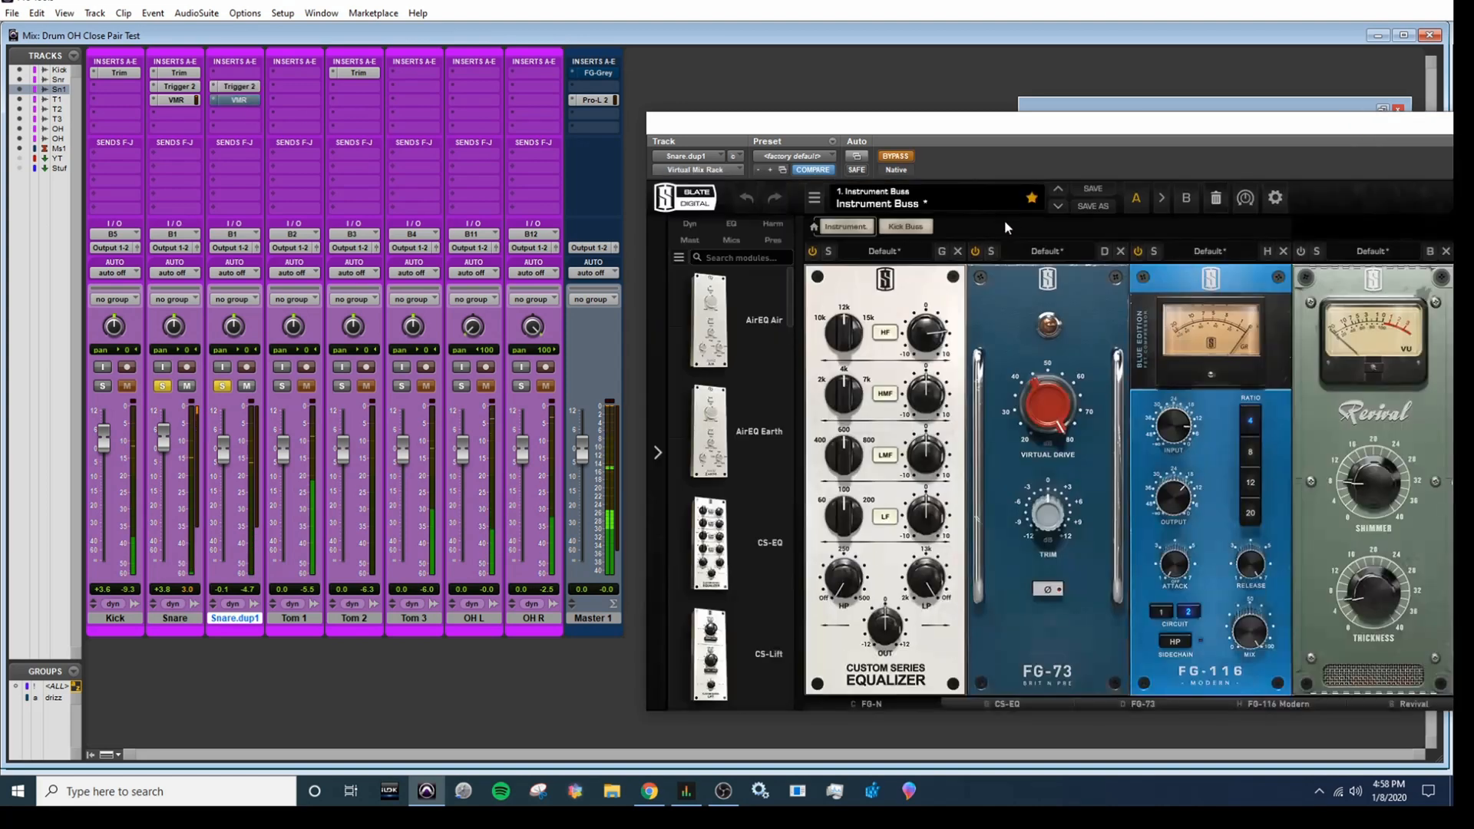
drag(1067, 125, 653, 94)
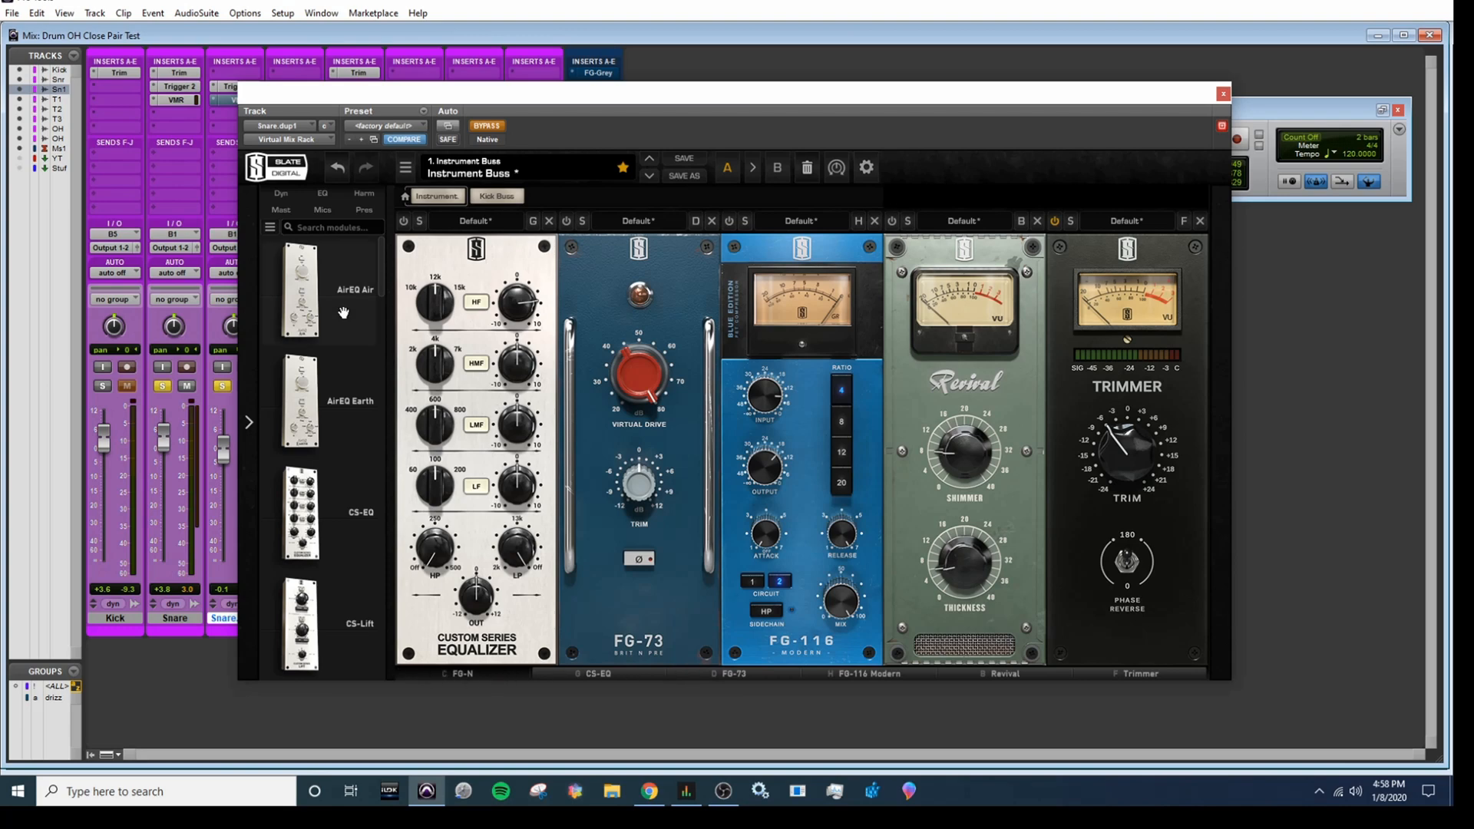
click(461, 674)
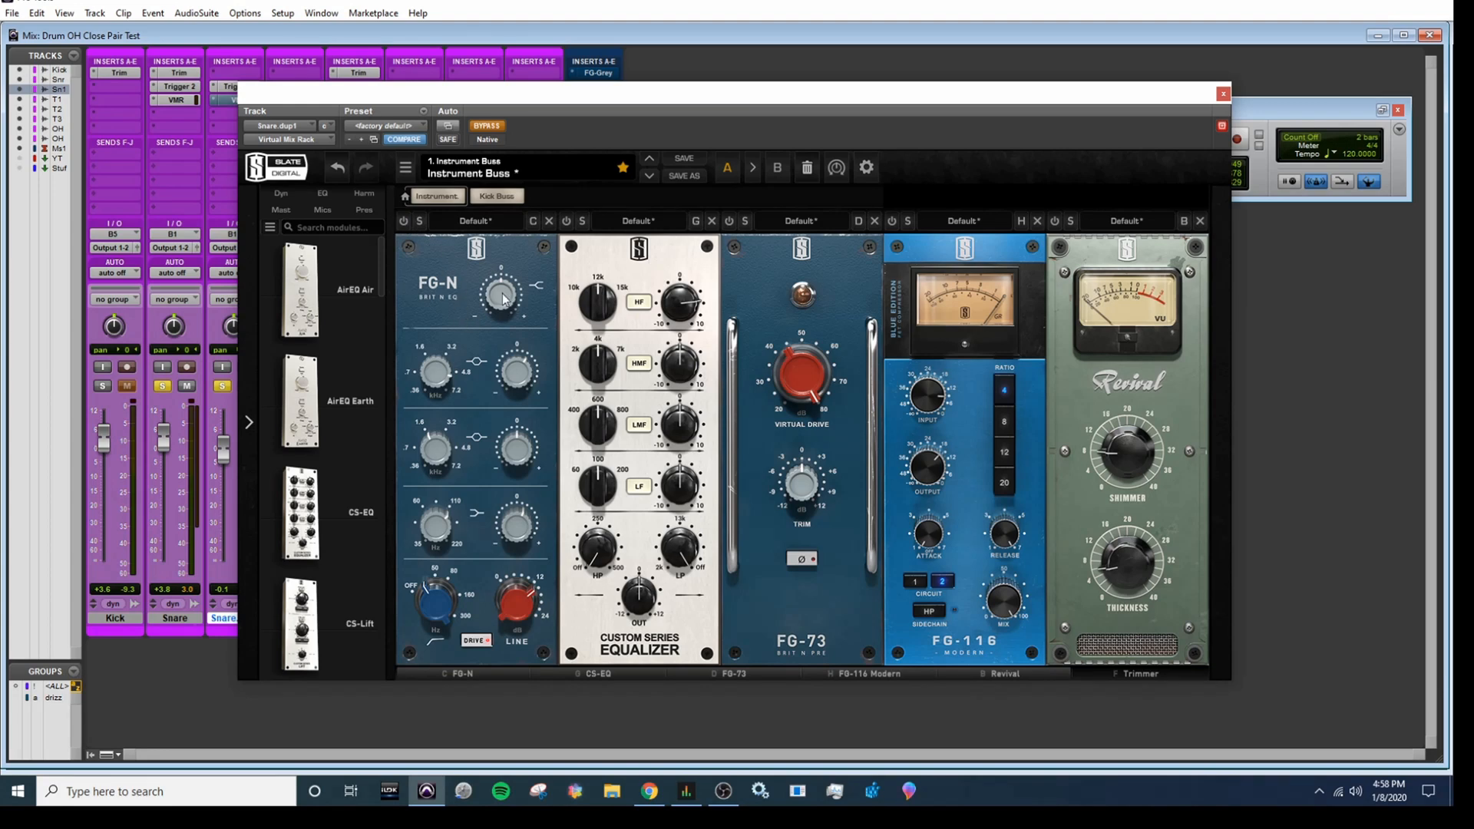
click(548, 222)
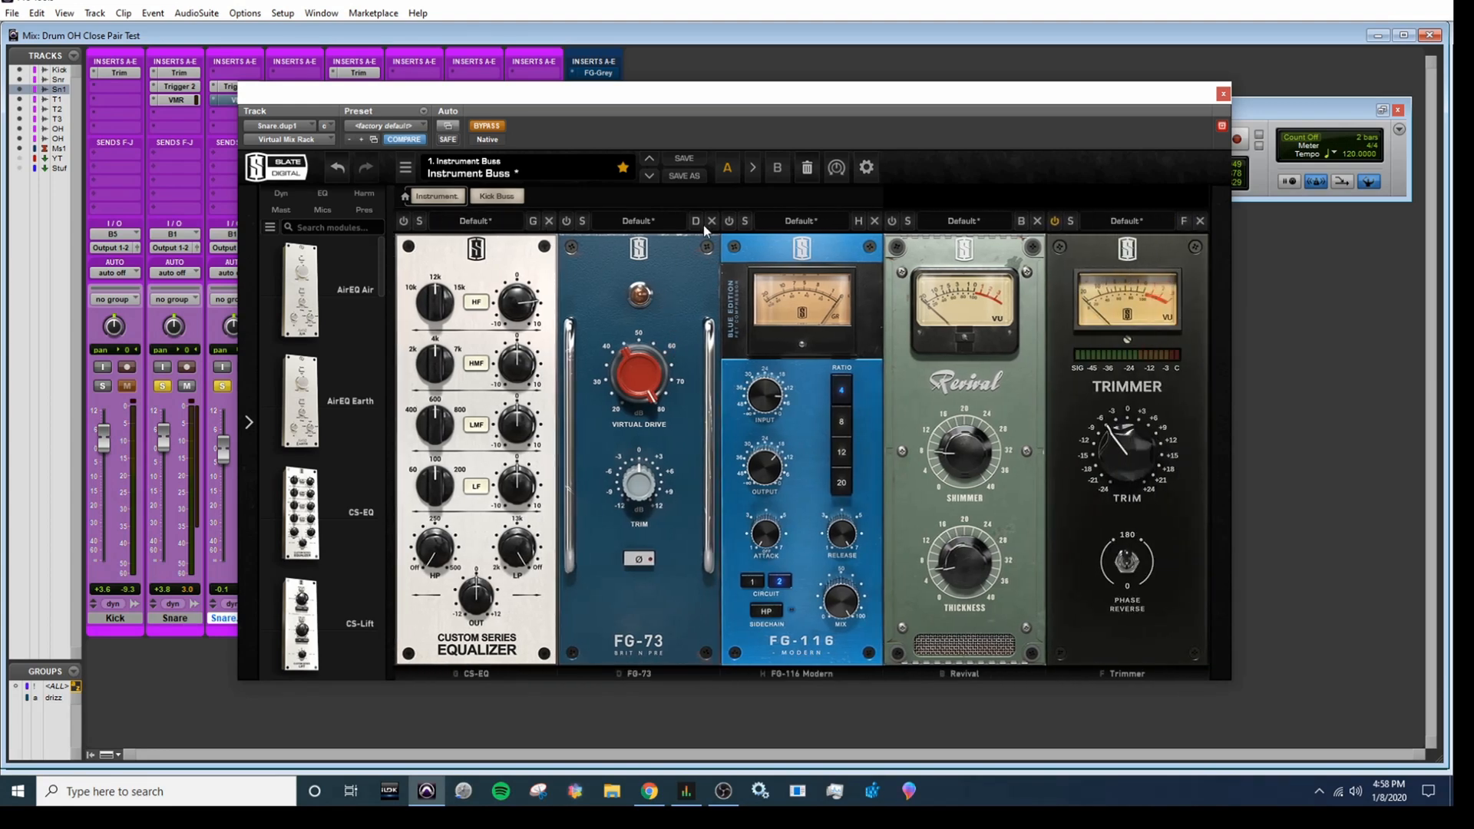
click(709, 220)
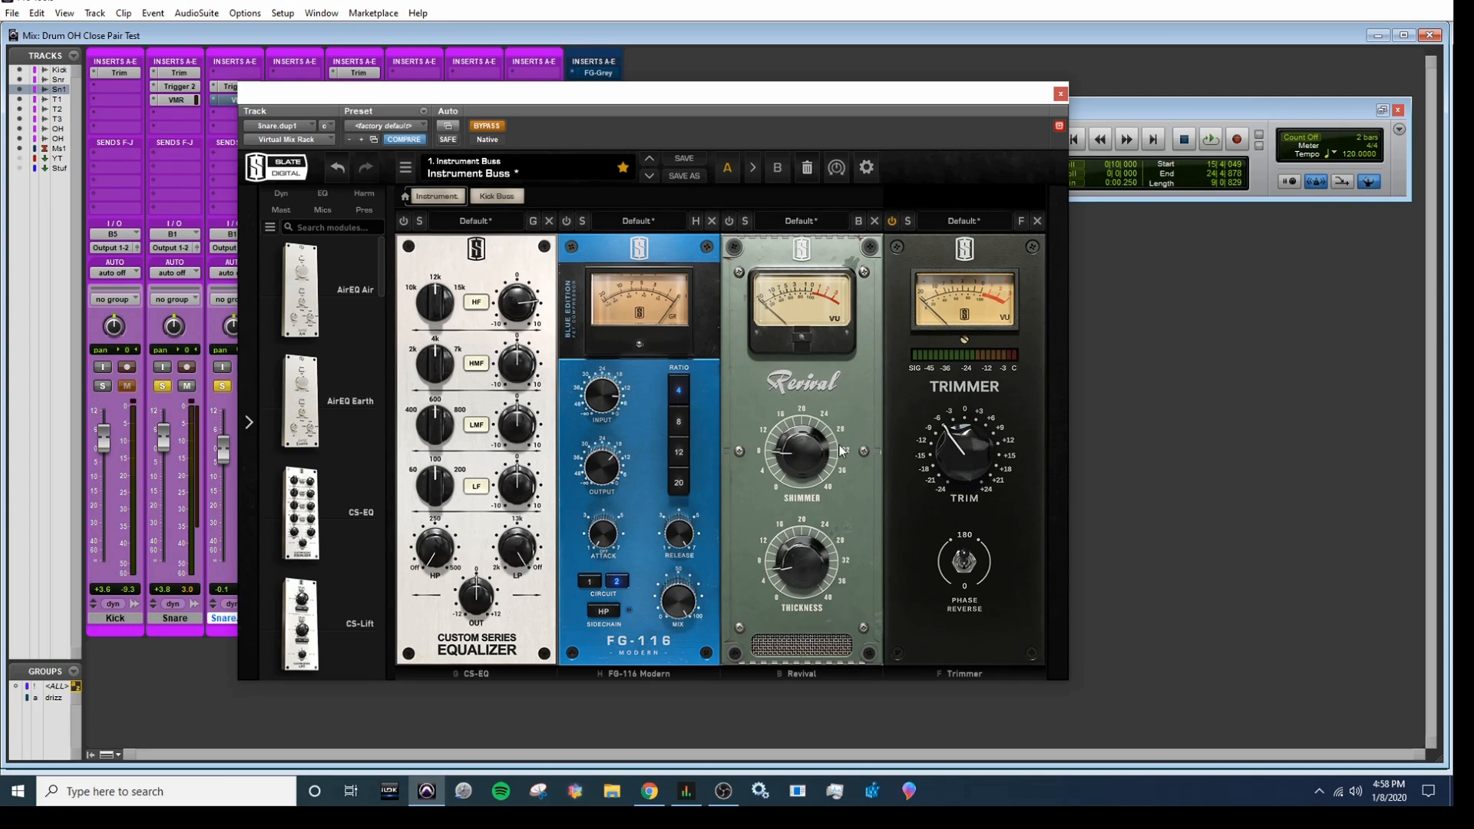
Take the Virtual Mix Rack out of bypass during playback, switch on the Custom Series Equalizer and fine-tune its HF gain
key(space)
click(487, 126)
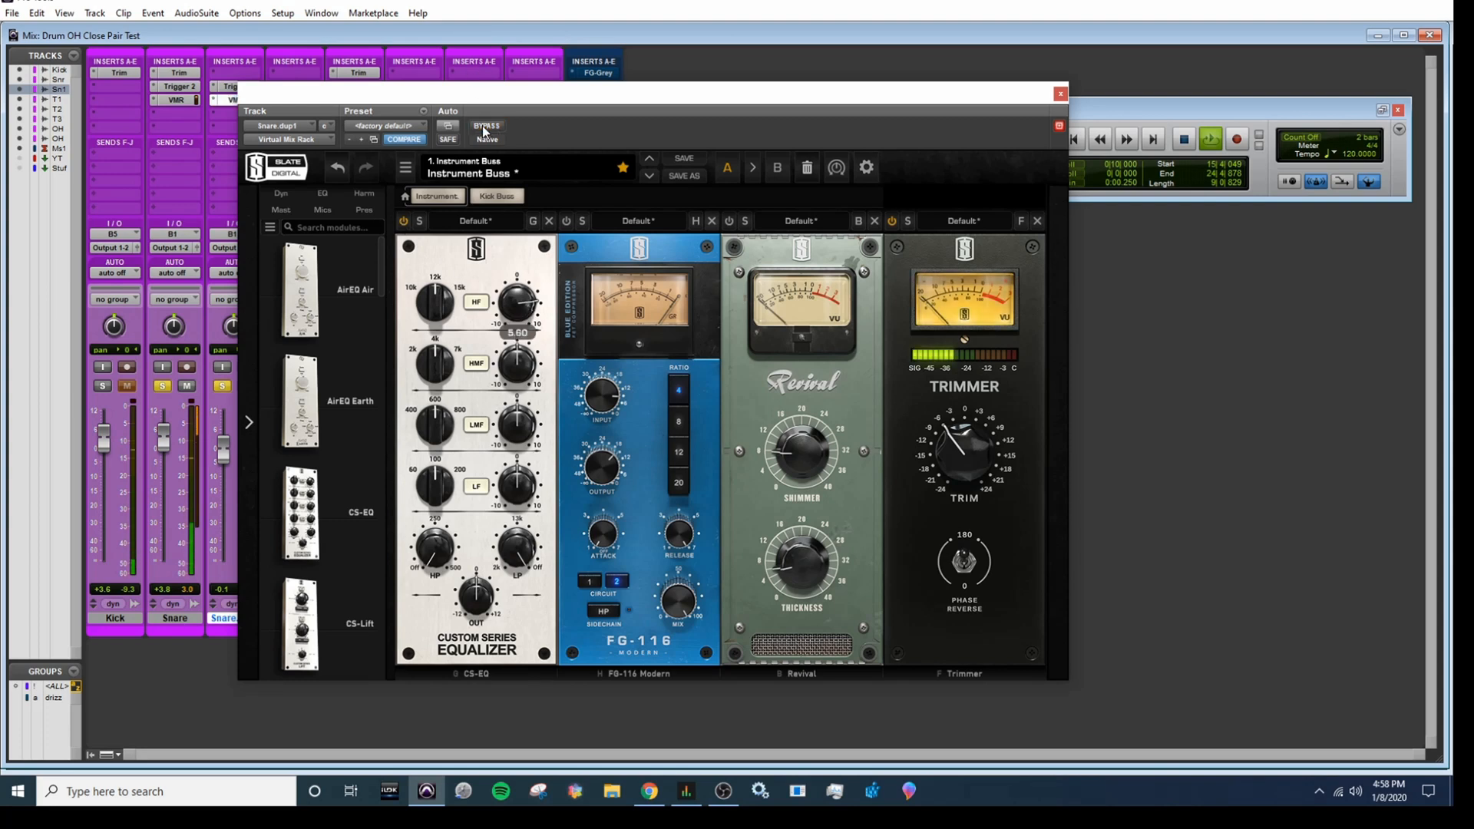
drag(526, 296, 525, 300)
Switch on the FG-116 Modern compressor and adjust its Input level while listening to the soloed snares
click(566, 221)
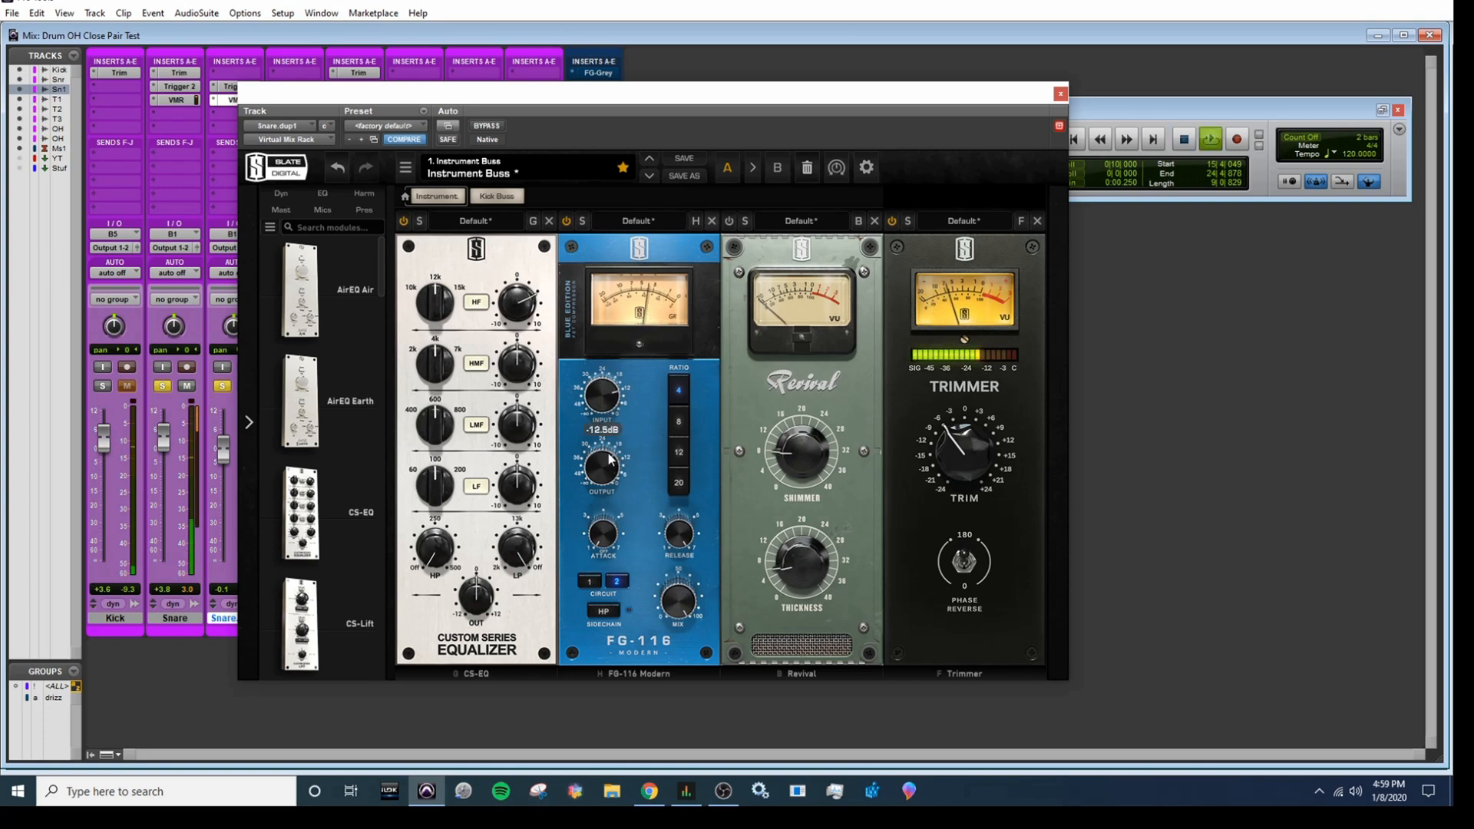
drag(604, 422, 603, 405)
key(space)
Switch on the Revival module during playback and set its Shimmer to 12.6 and Thickness to 6.00
key(space)
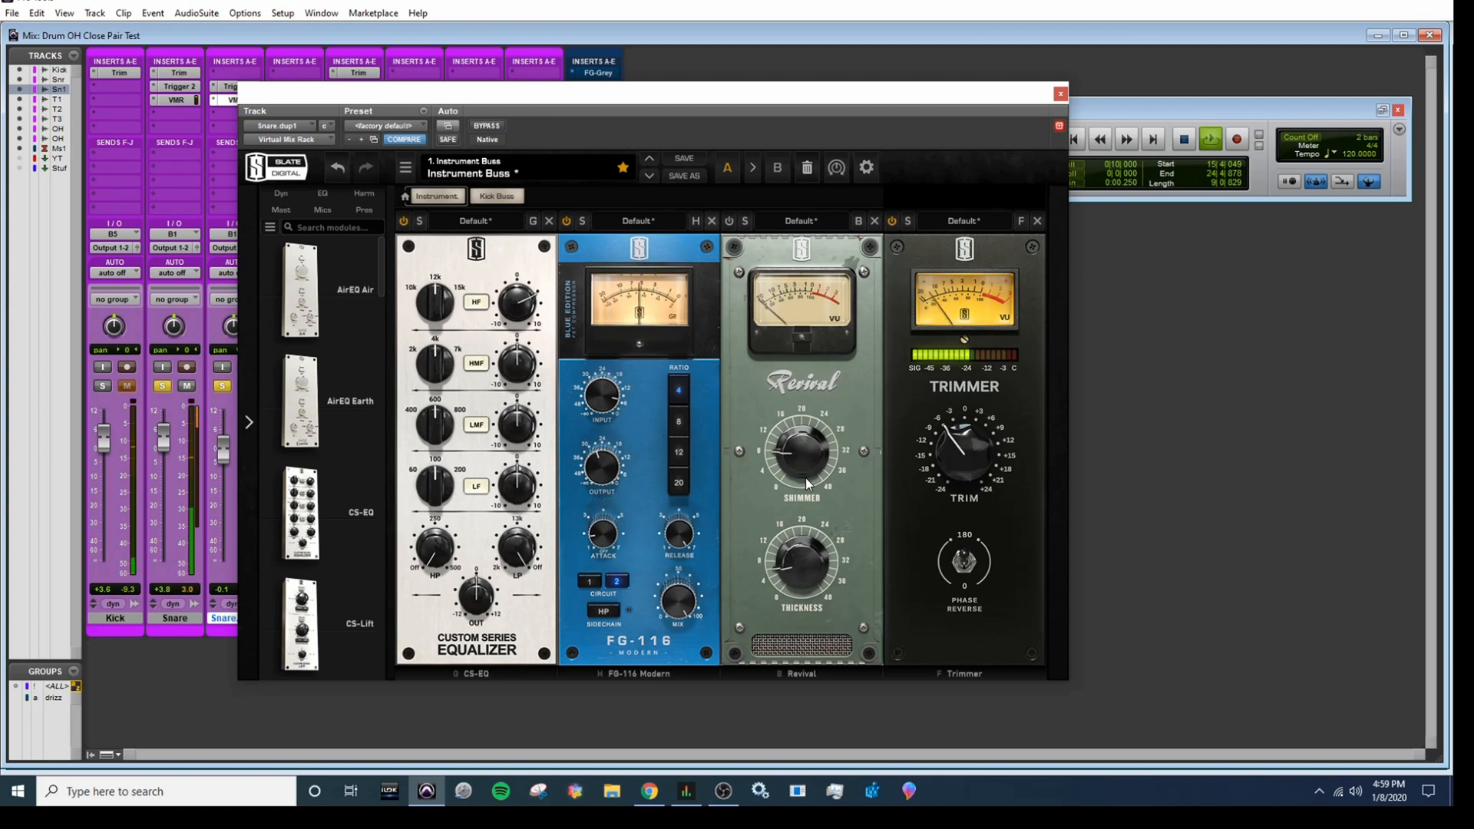
key(space)
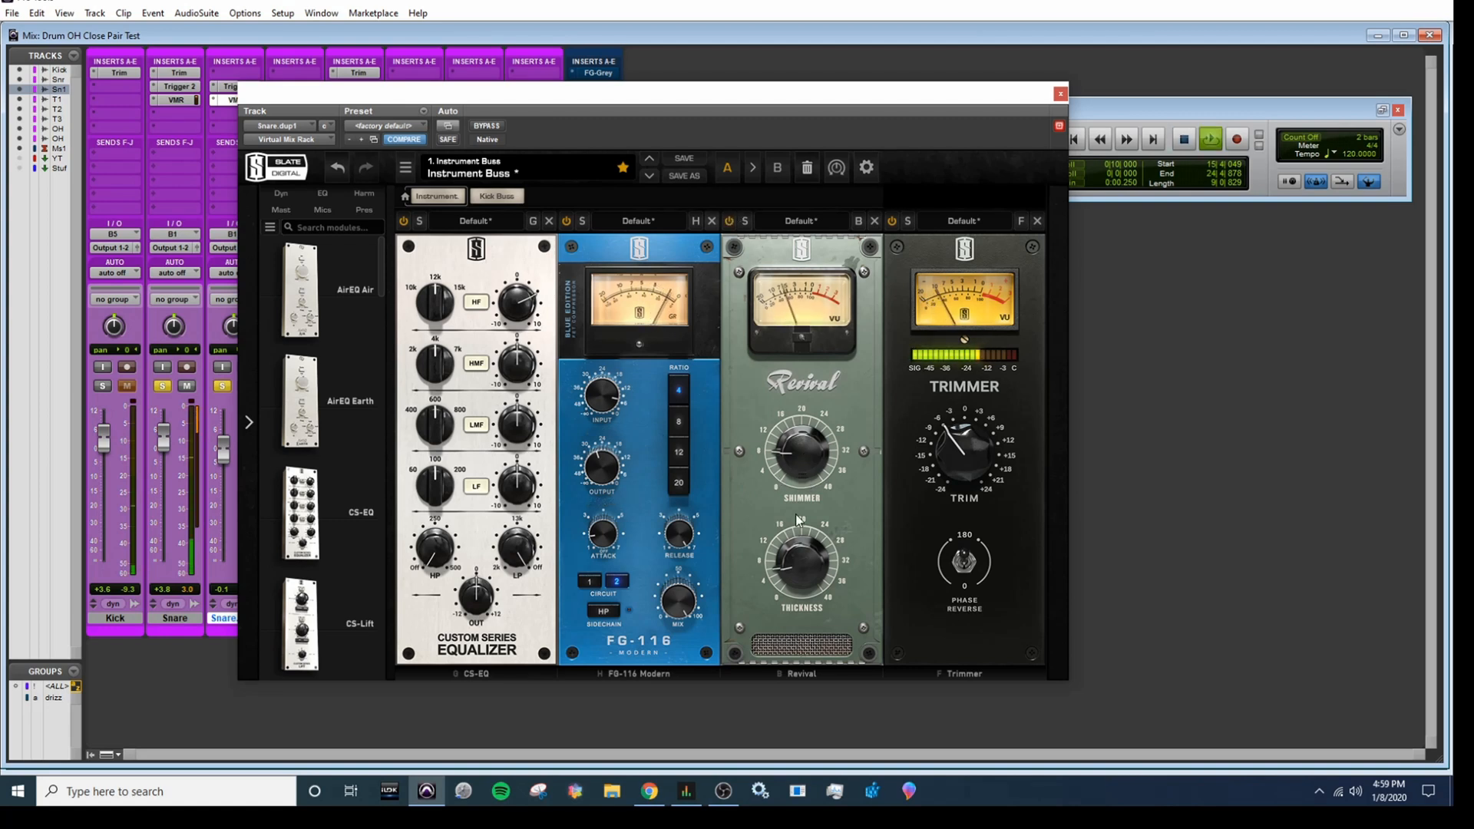
scroll(795, 479, up, 2)
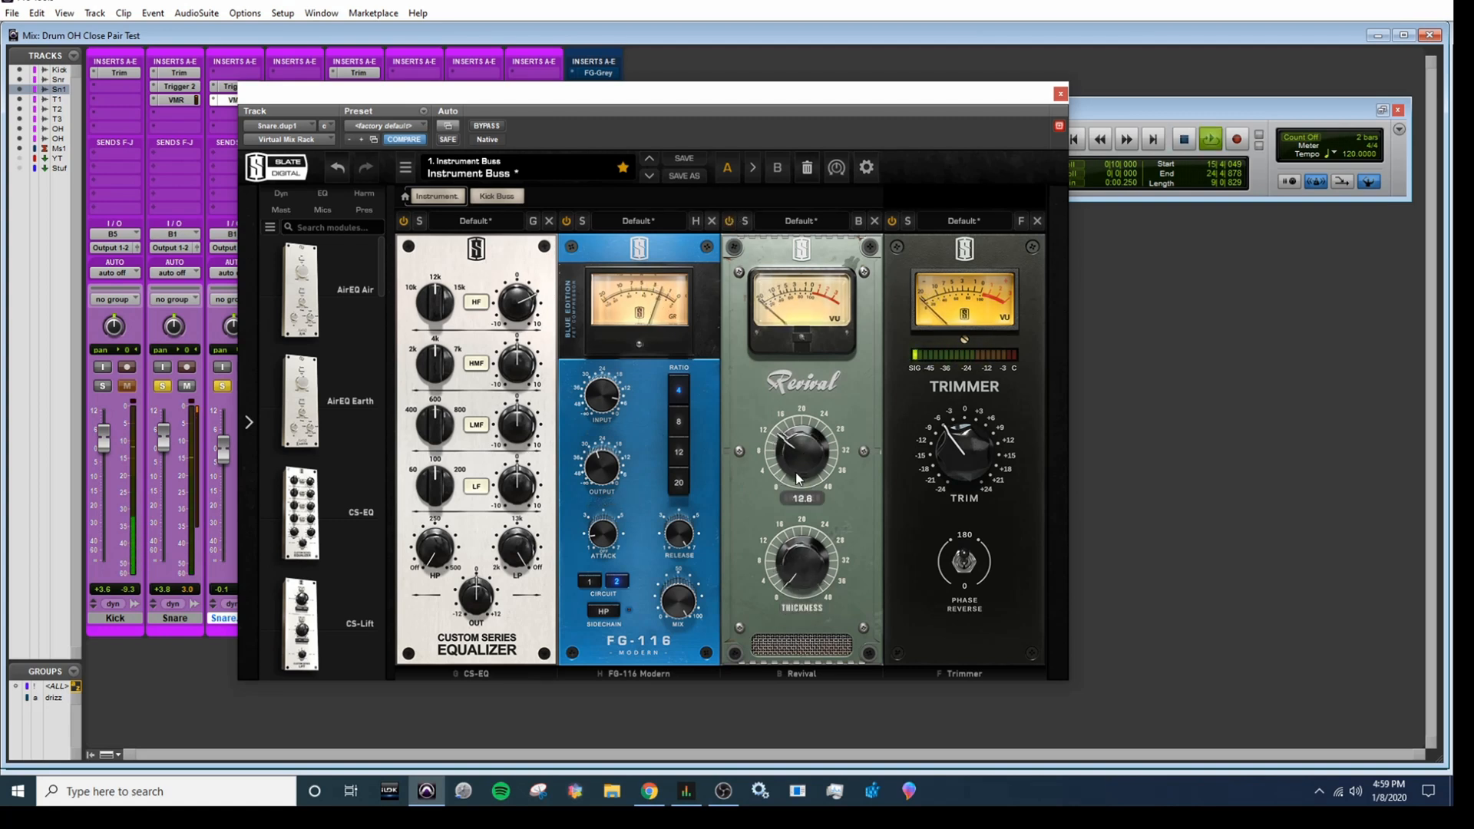
scroll(814, 564, up, 4)
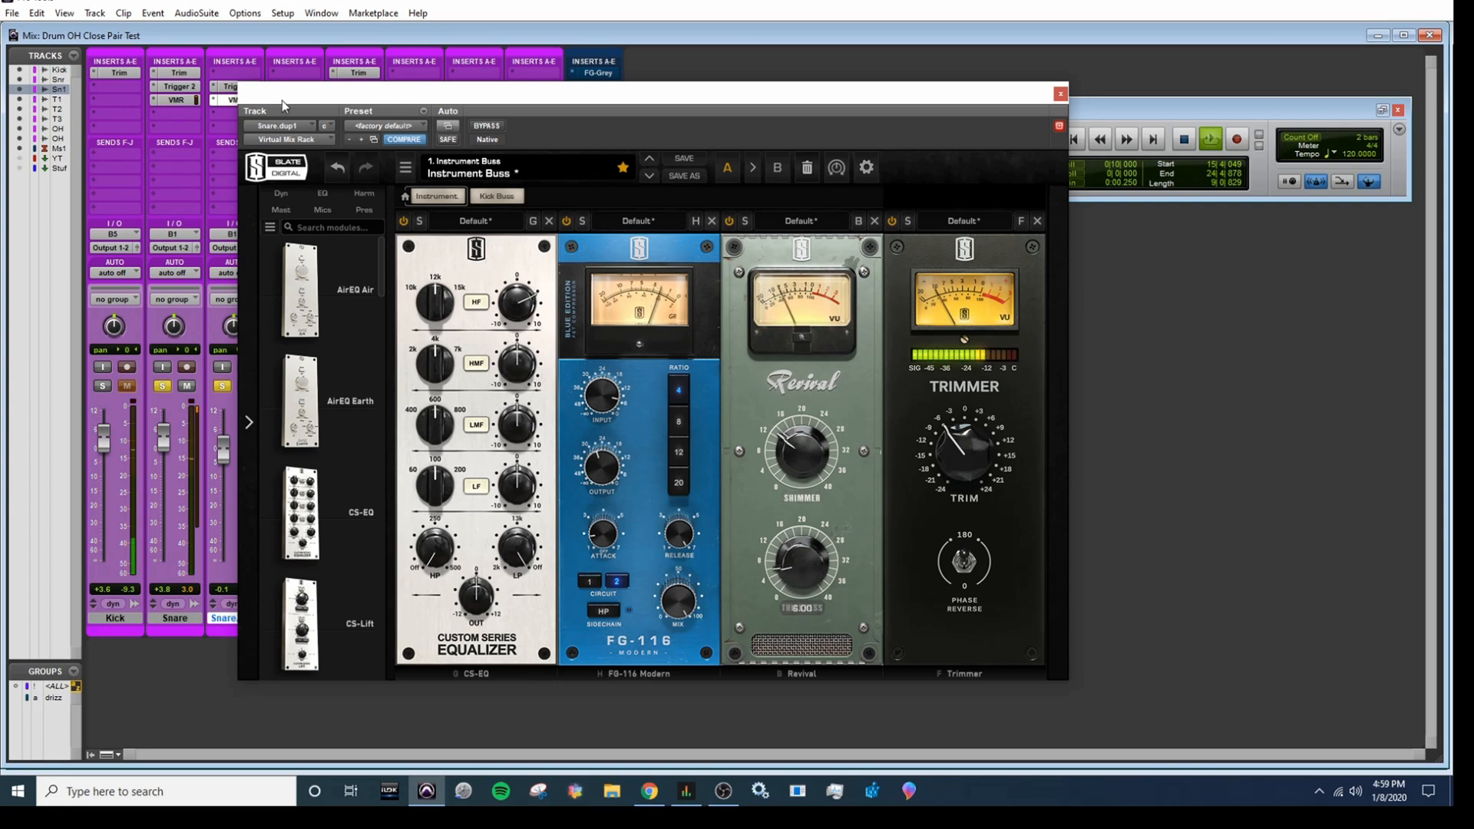
Compare Snare.dup1 with its Virtual Mix Rack bypassed and active, and close the plug-in window
click(489, 126)
click(491, 126)
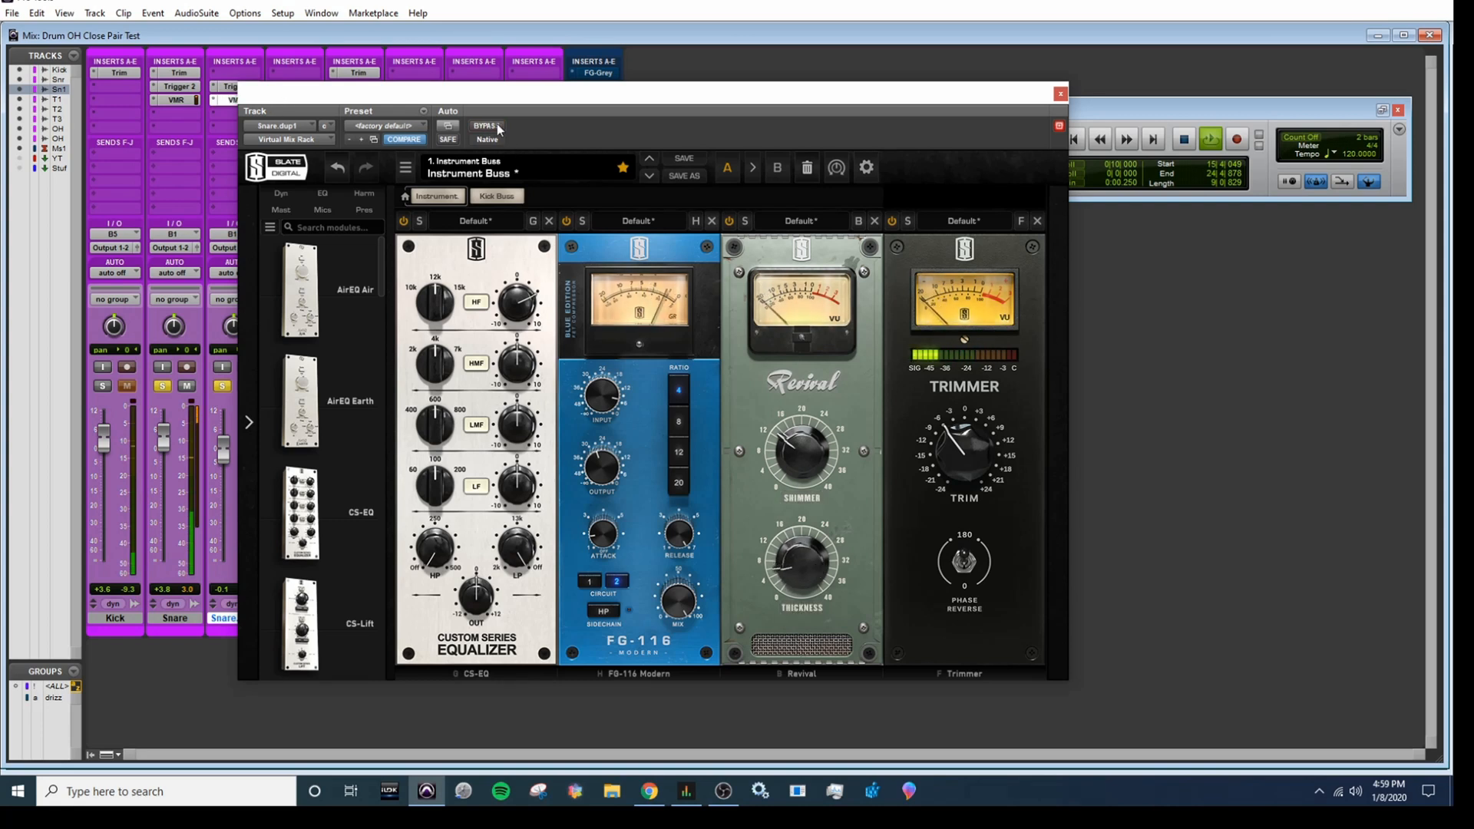
click(1059, 95)
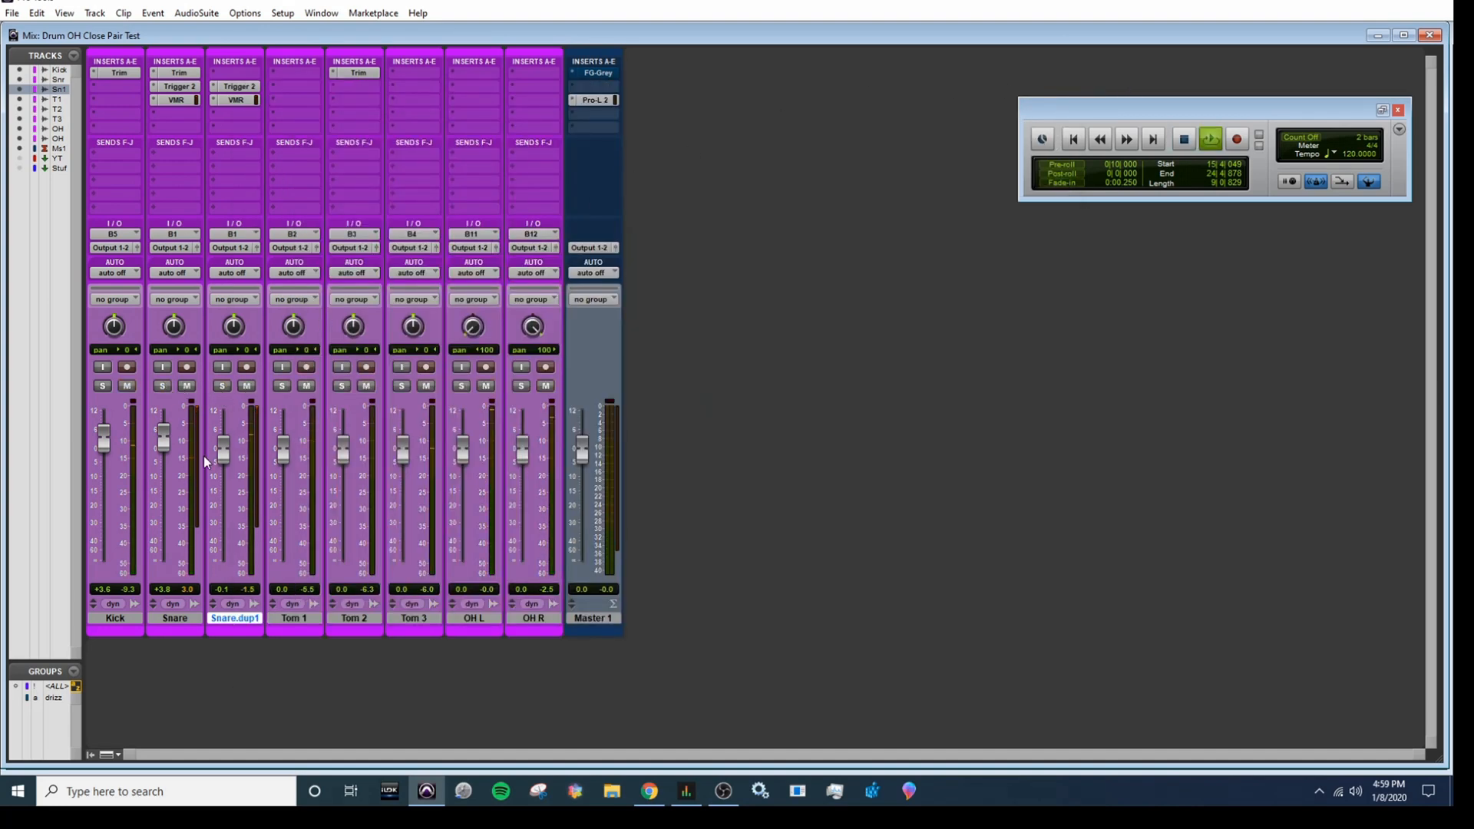
Unsolo both snare tracks and raise the Snare.dup1 fader to +1.9 dB while playing the full kit
drag(224, 459, 232, 452)
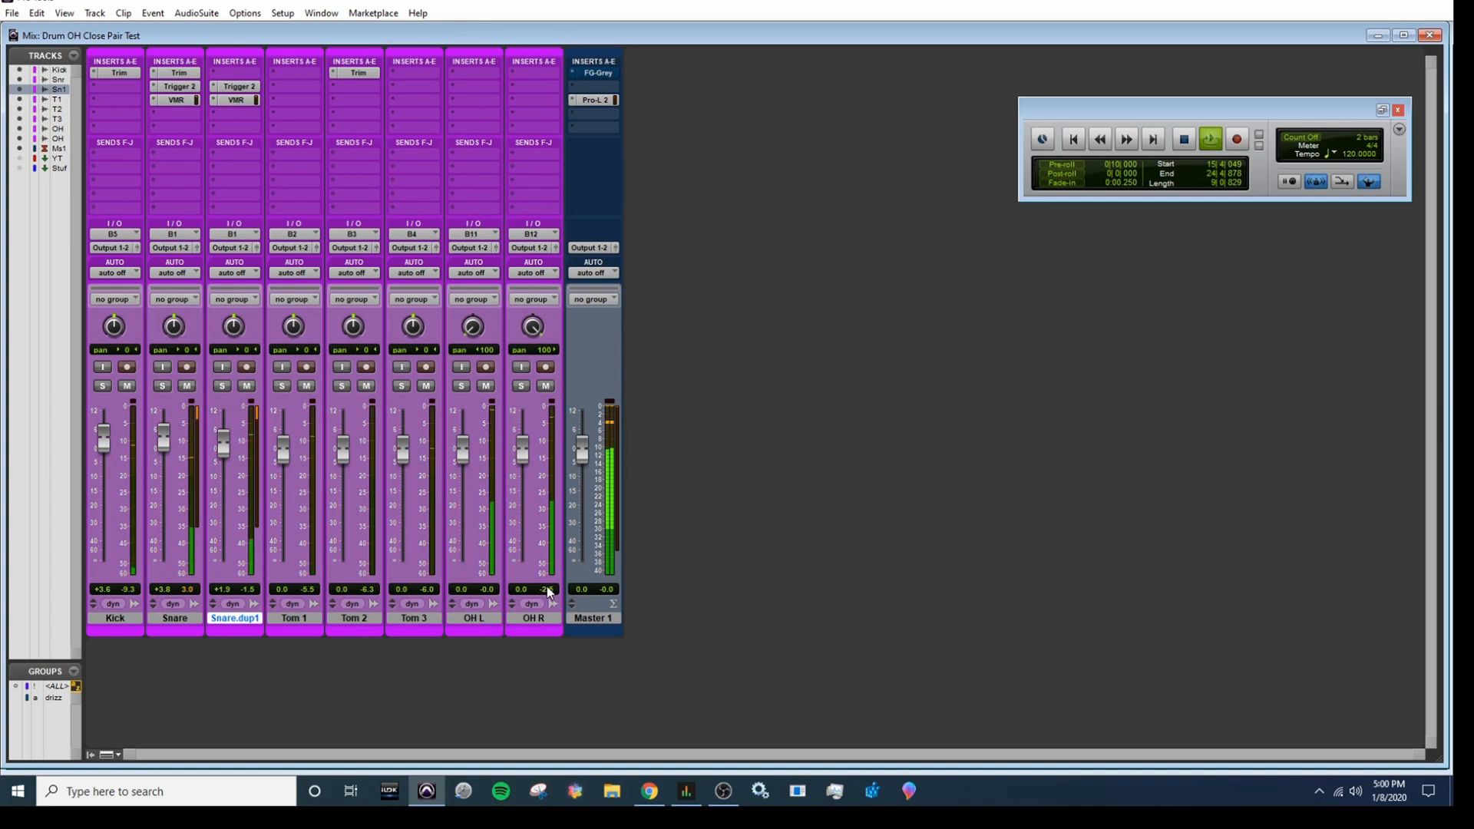
key(space)
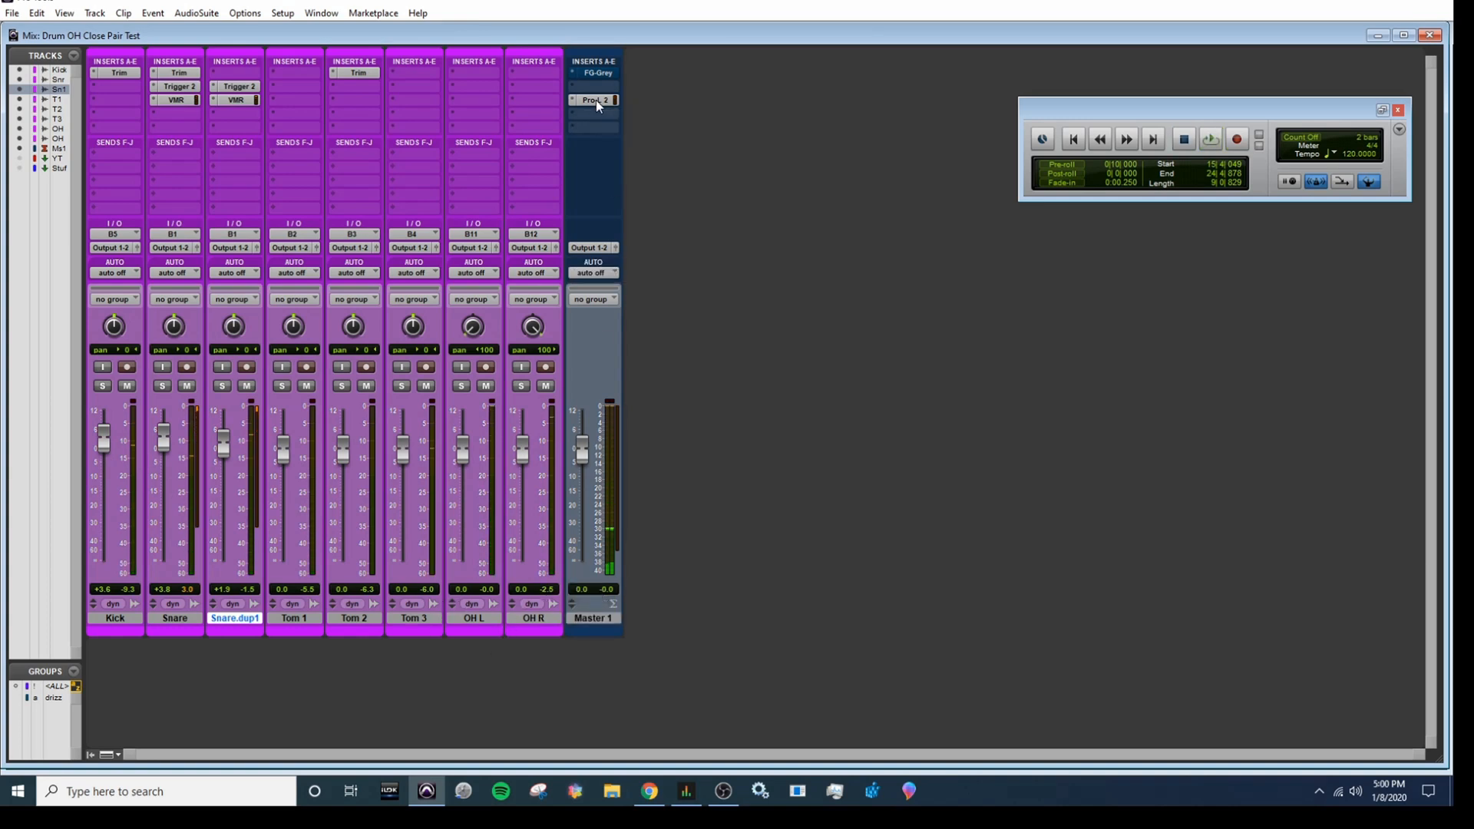
Open FabFilter Pro-L 2 on Master 1 and set its Gain to +7.5 dB
click(597, 100)
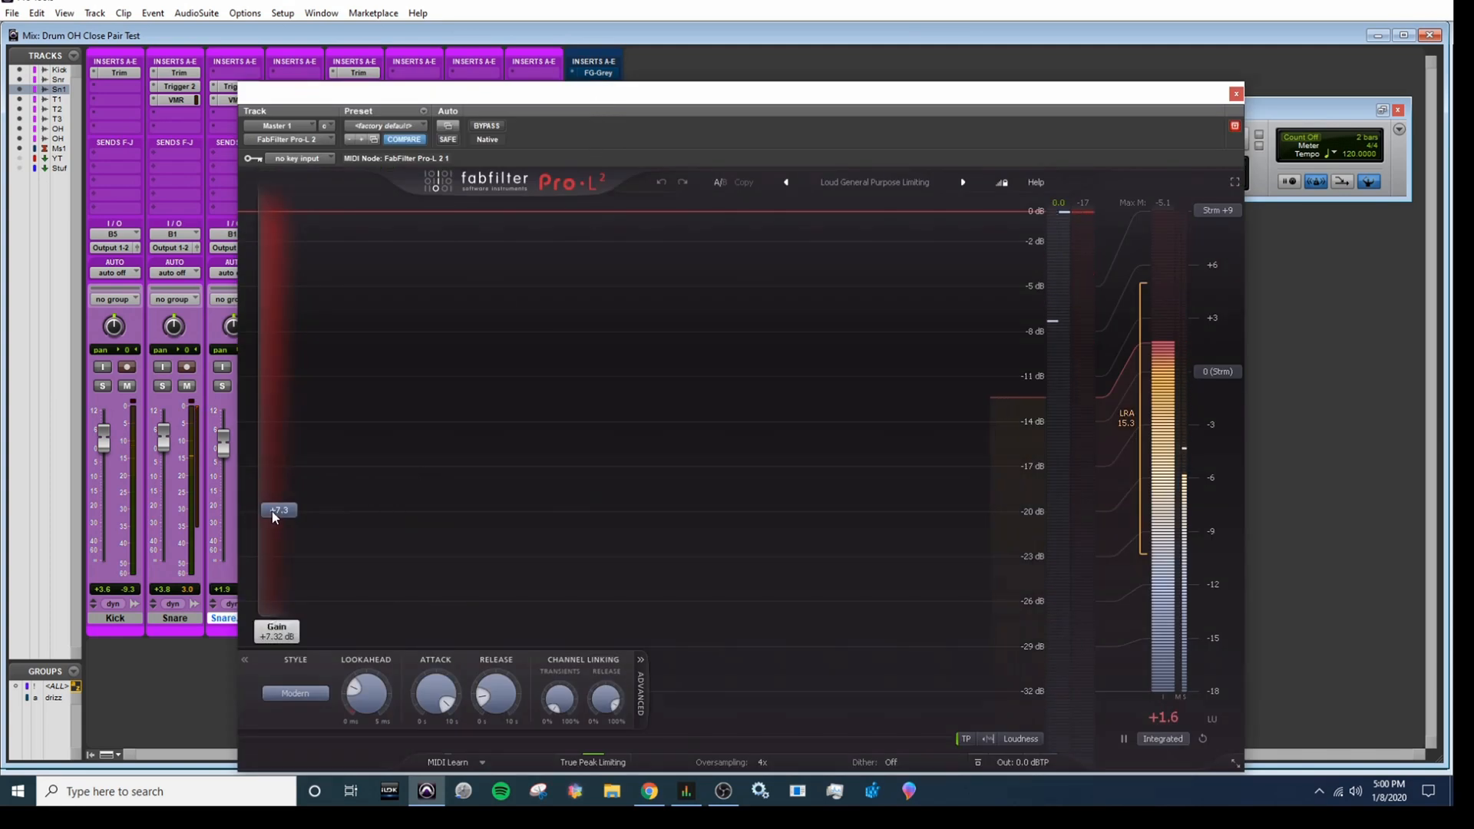
drag(272, 512, 272, 514)
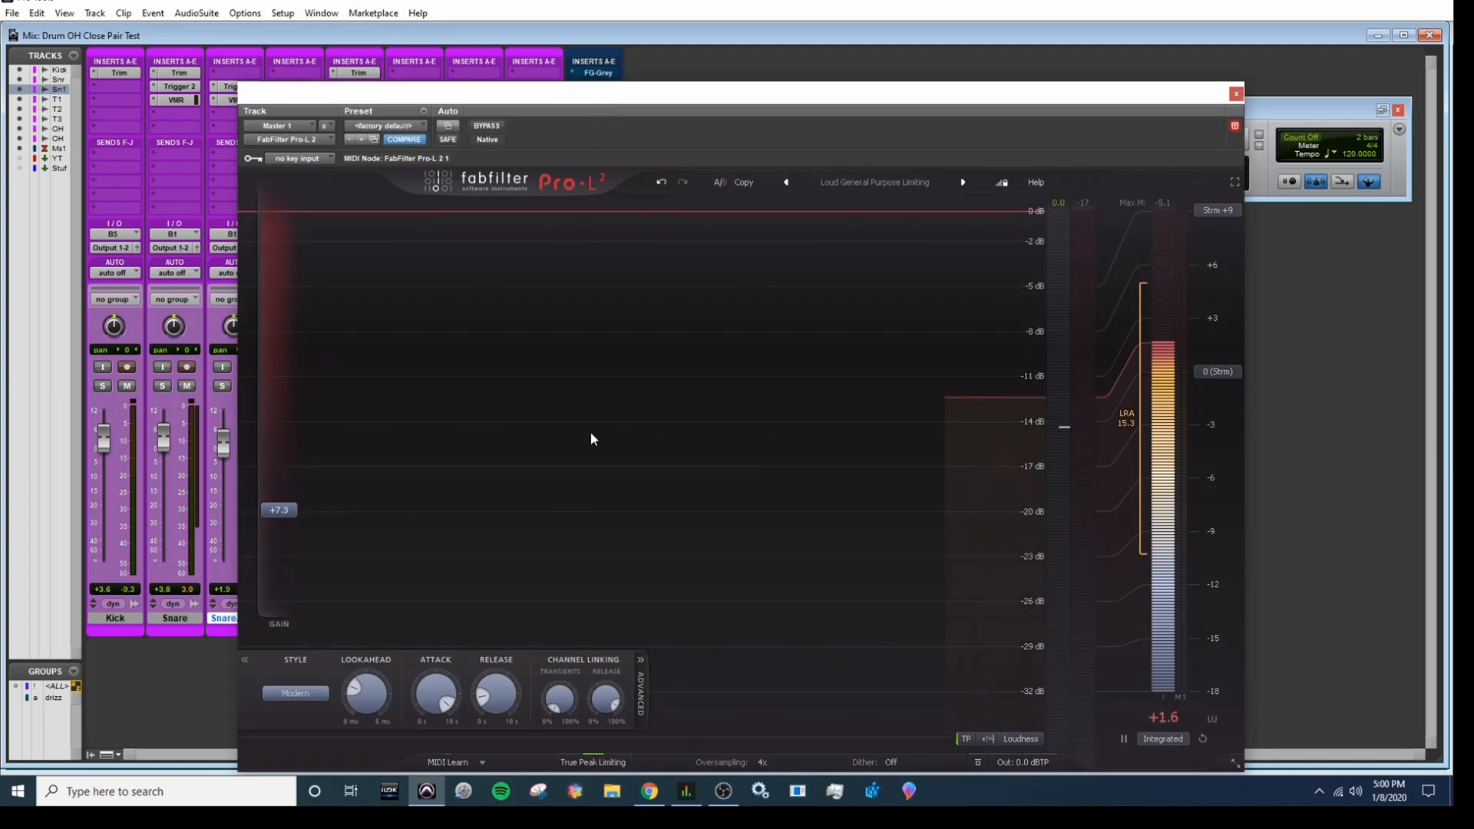
mouse_move(287, 511)
drag(280, 515, 281, 516)
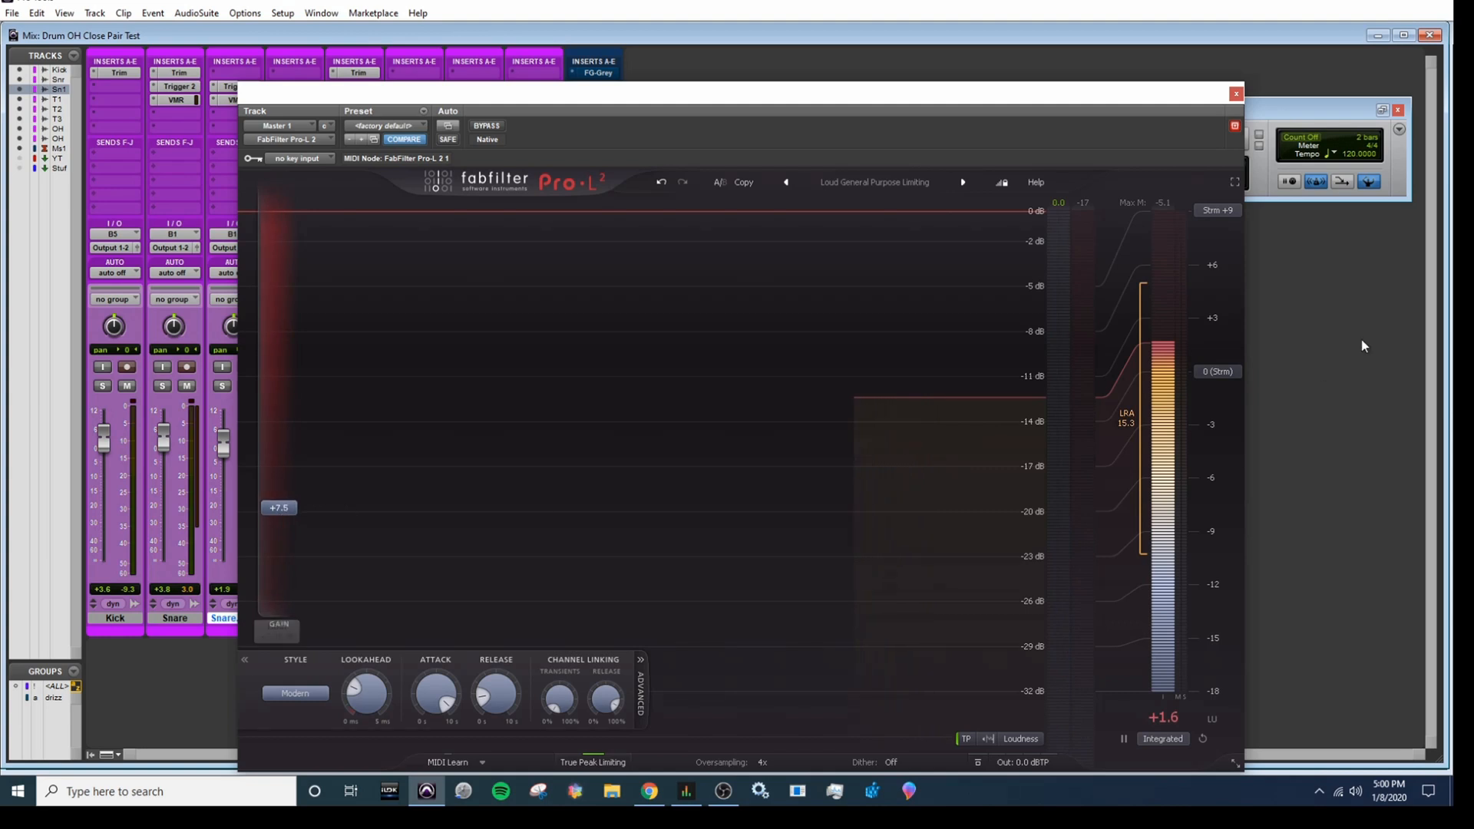
Recheck the Pro-L 2 limiter on Master 1, close its window, and listen to the full kit
click(1236, 95)
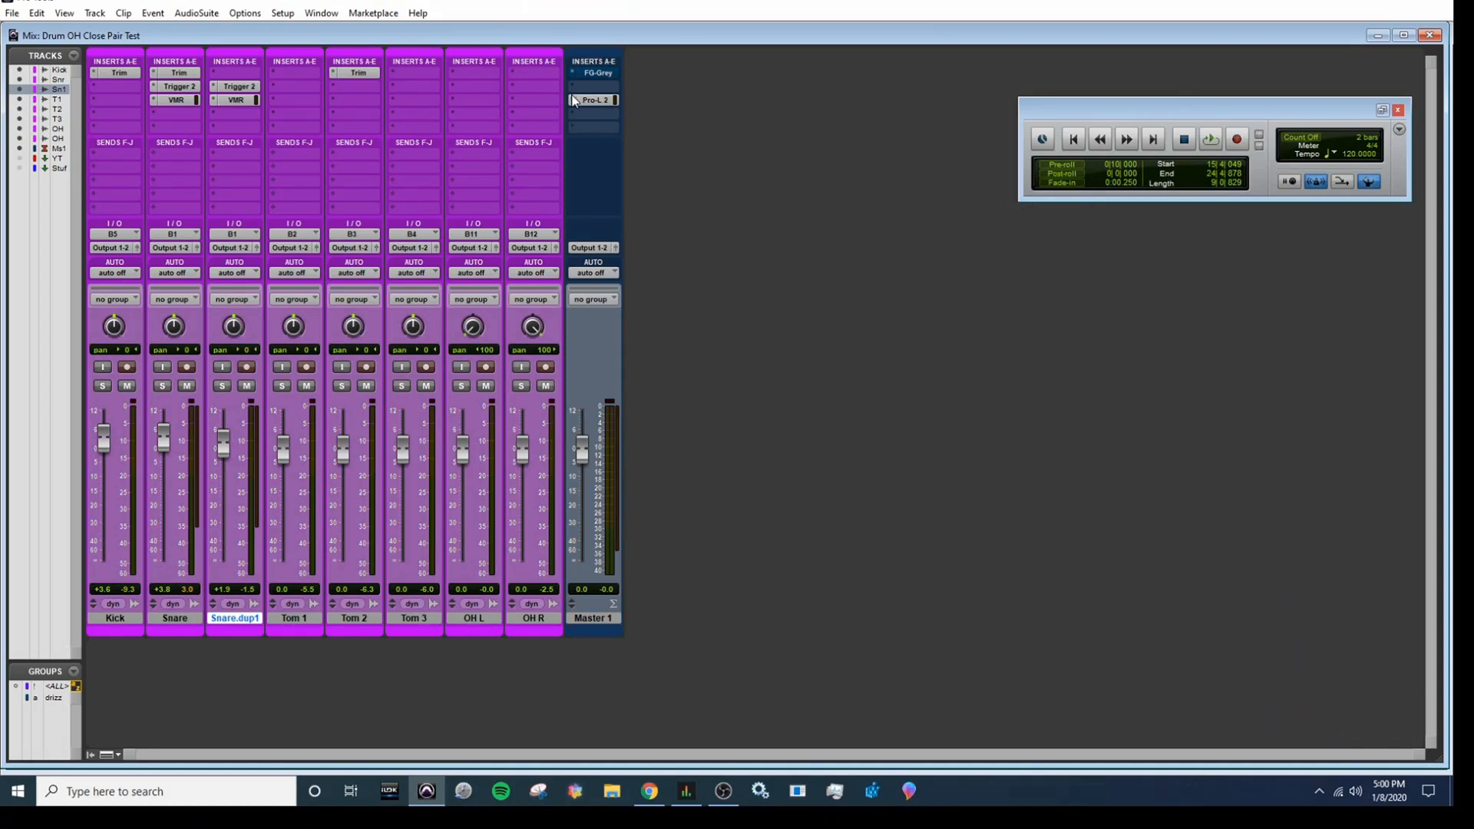
click(606, 101)
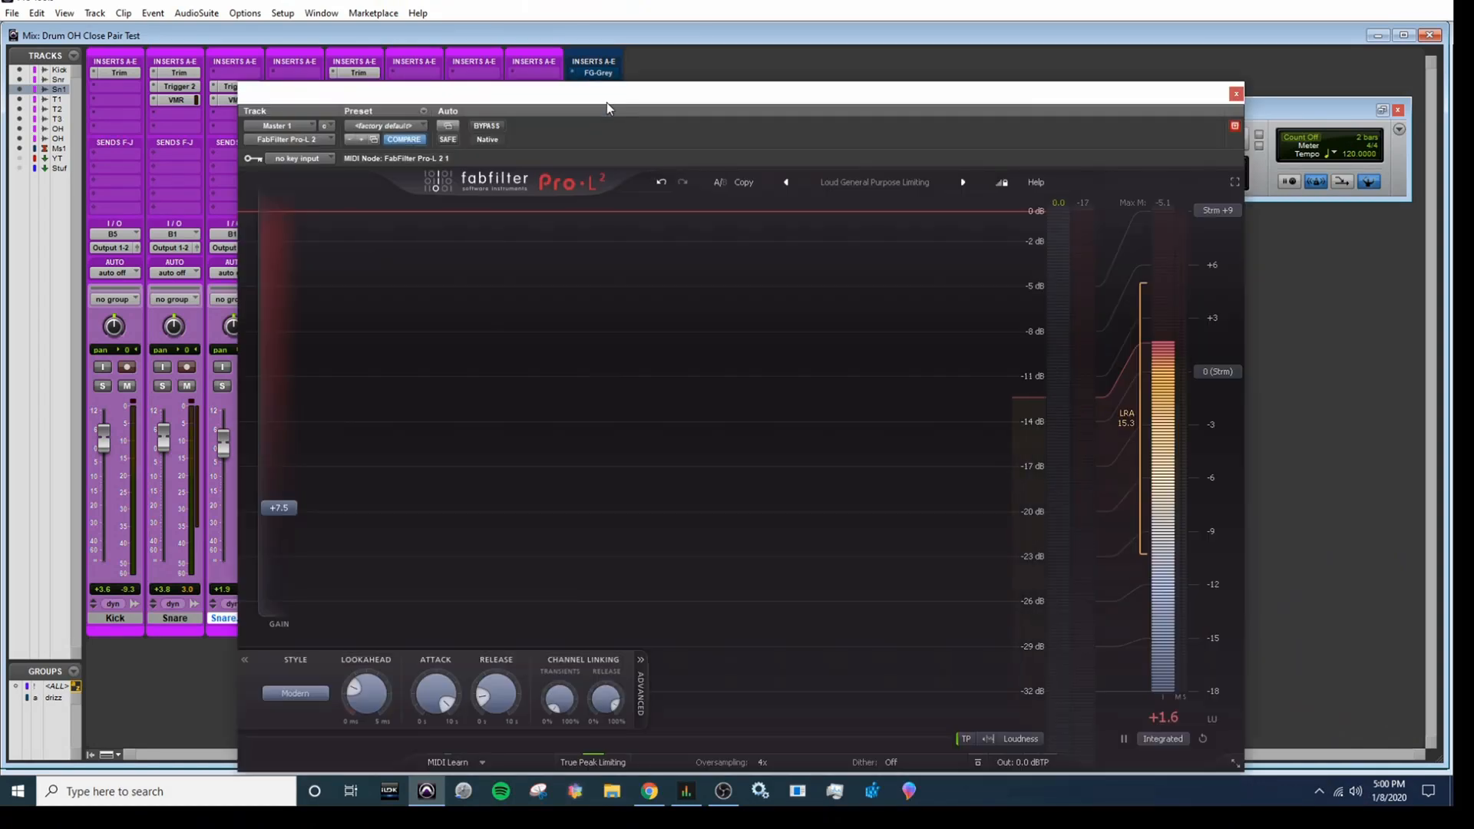
click(1235, 96)
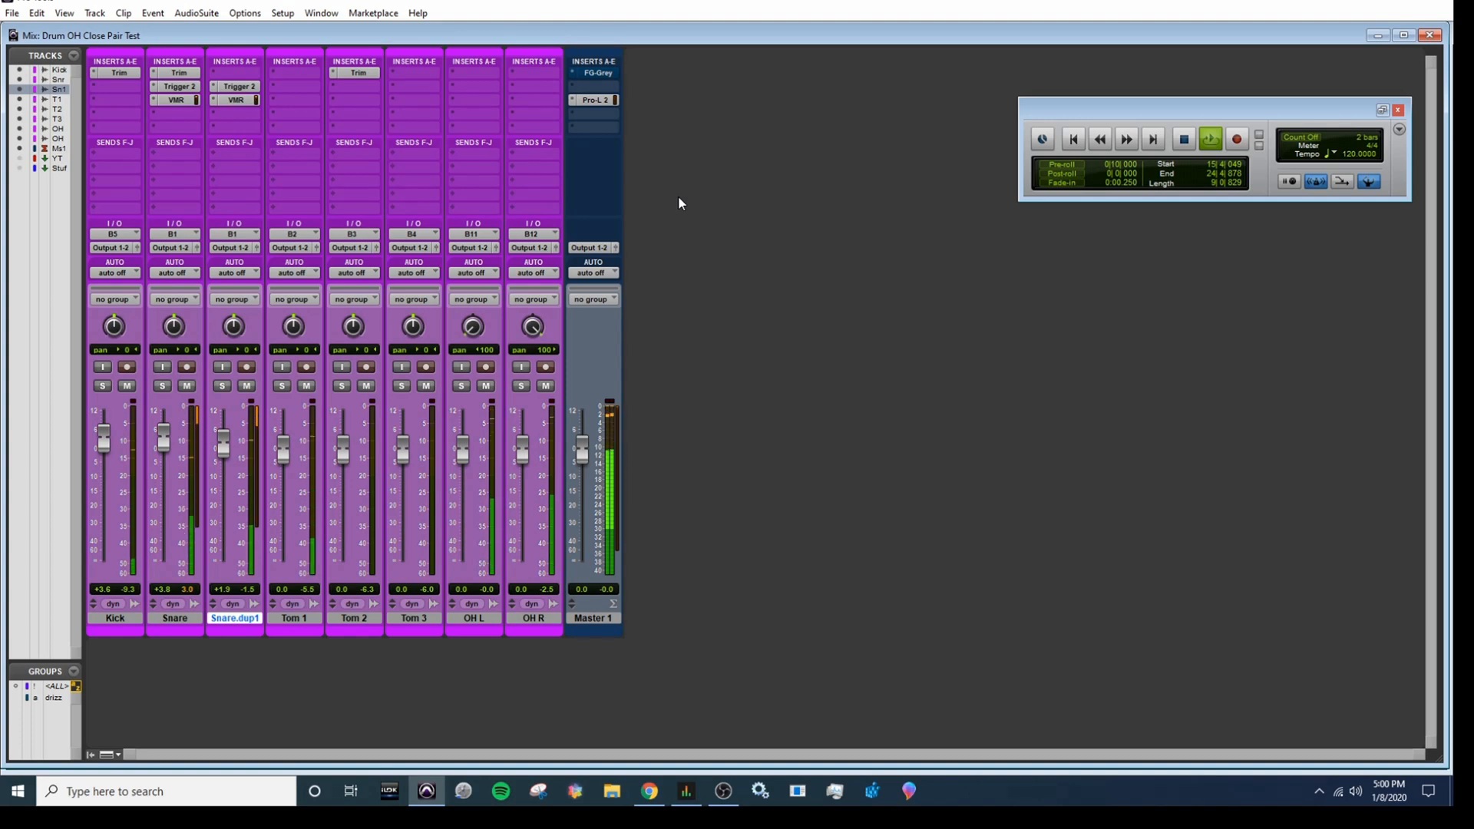
key(space)
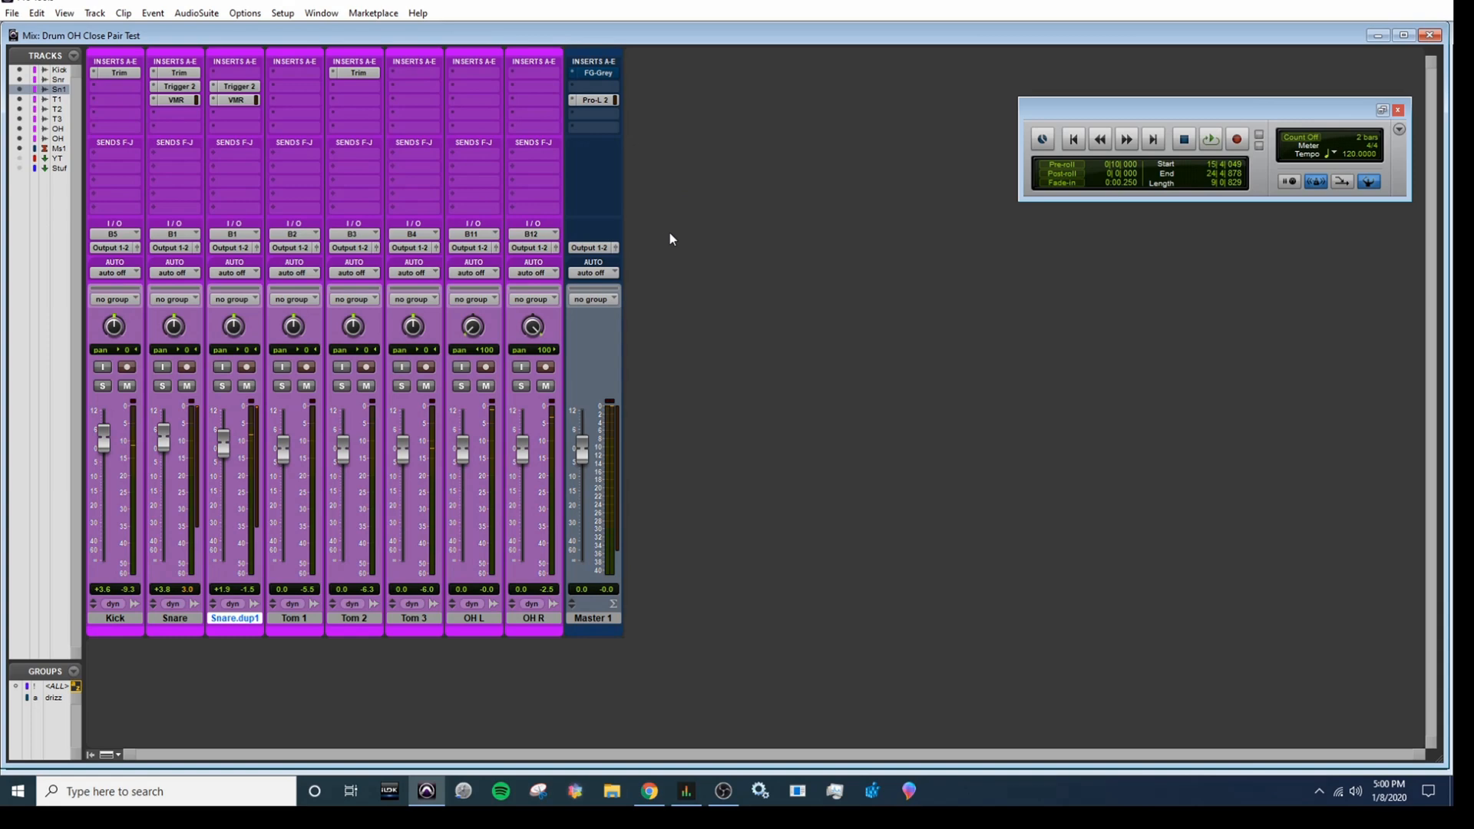
Select the closing tom fill across Tom 1 to Tom 3 from about bar 23 to bar 25 and audition it
key(ctrl+equal)
scroll(739, 511, down, 1)
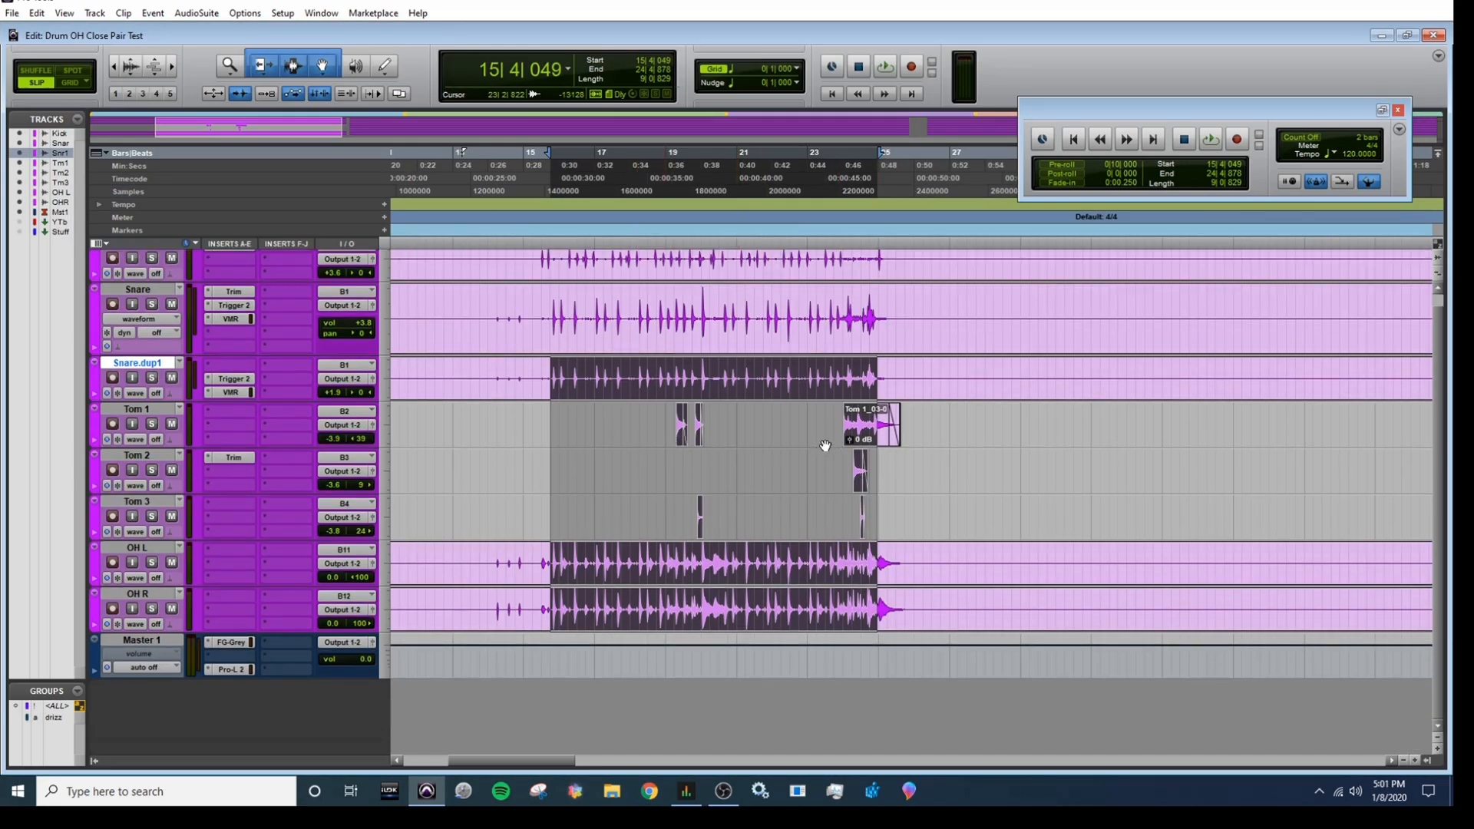
click(829, 445)
drag(840, 420, 901, 525)
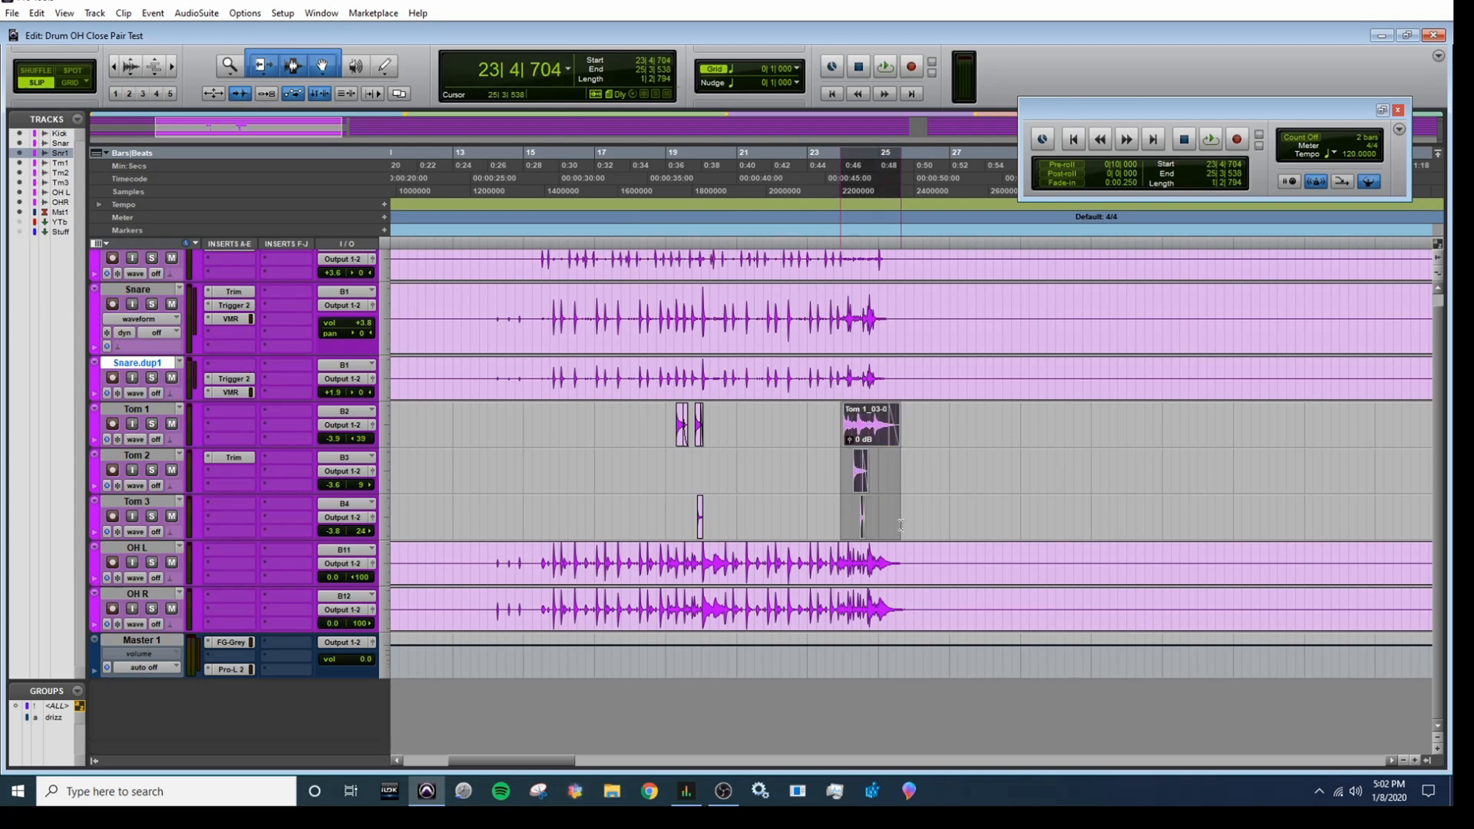
key(space)
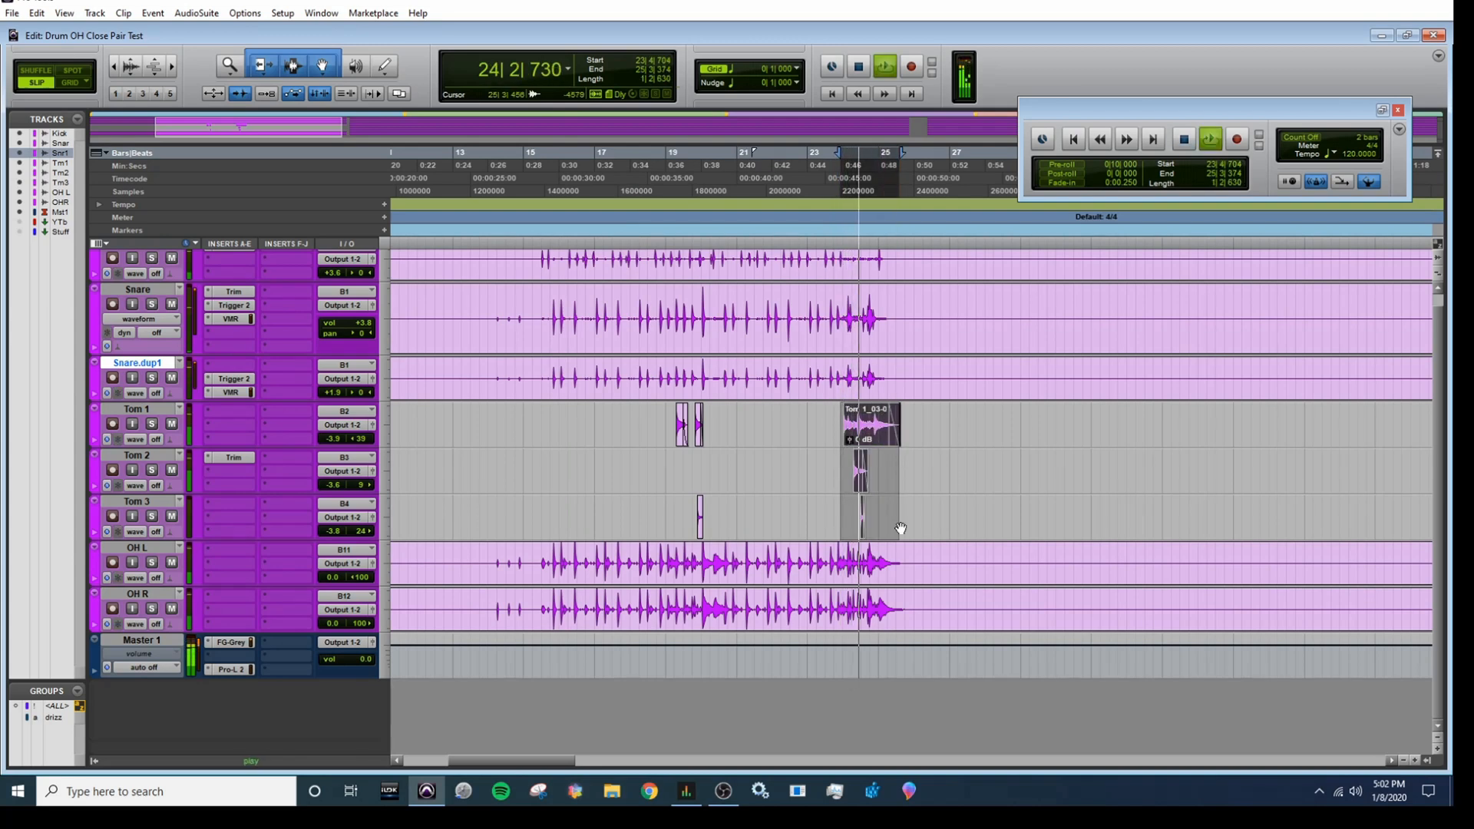
key(ctrl+equal)
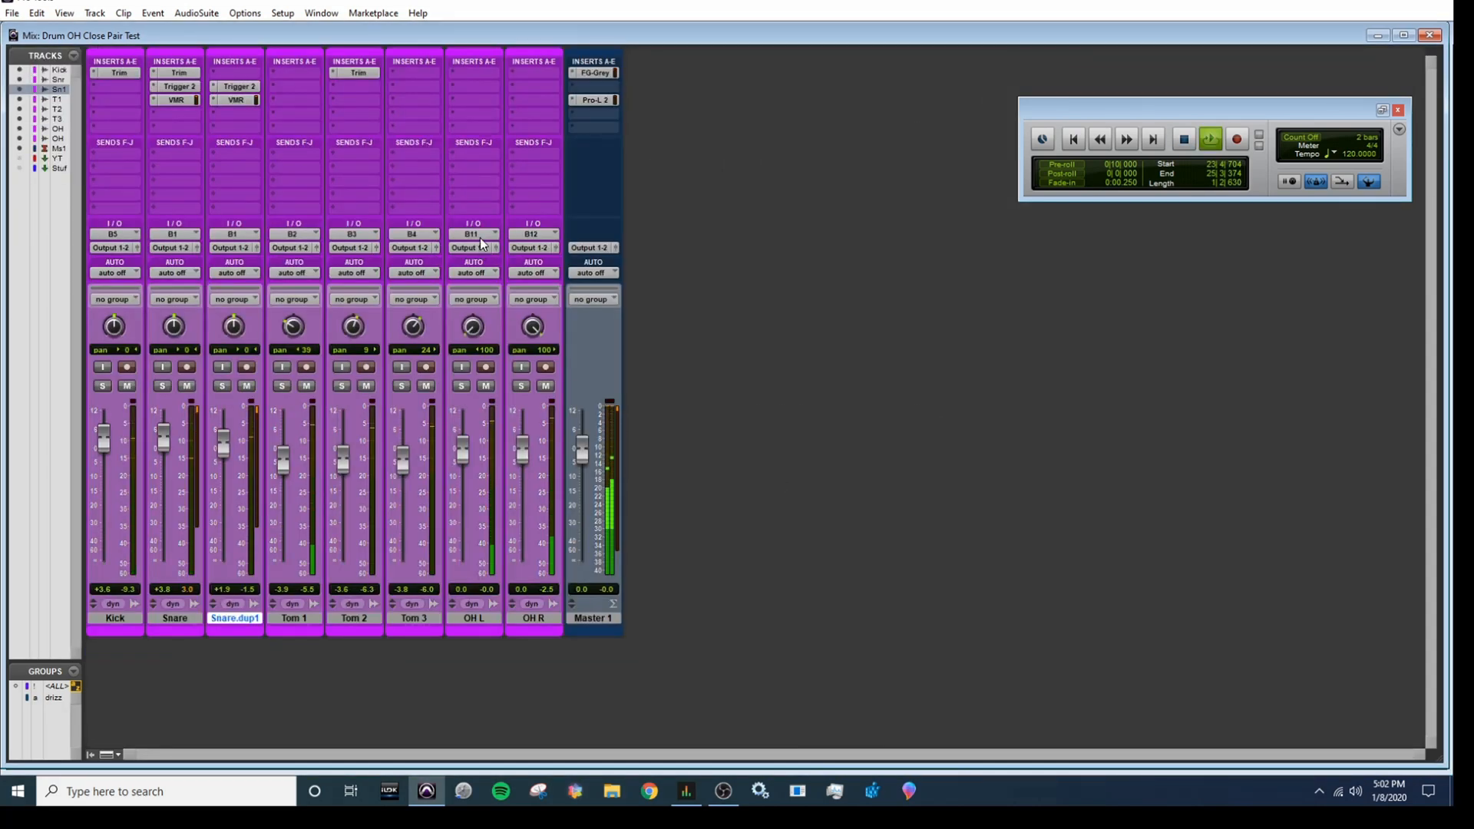
key(space)
Insert FabFilter Pro-Q 3 on Tom 1, solo the track during looped playback, and move the plug-in window into full view
click(290, 72)
mouse_move(325, 116)
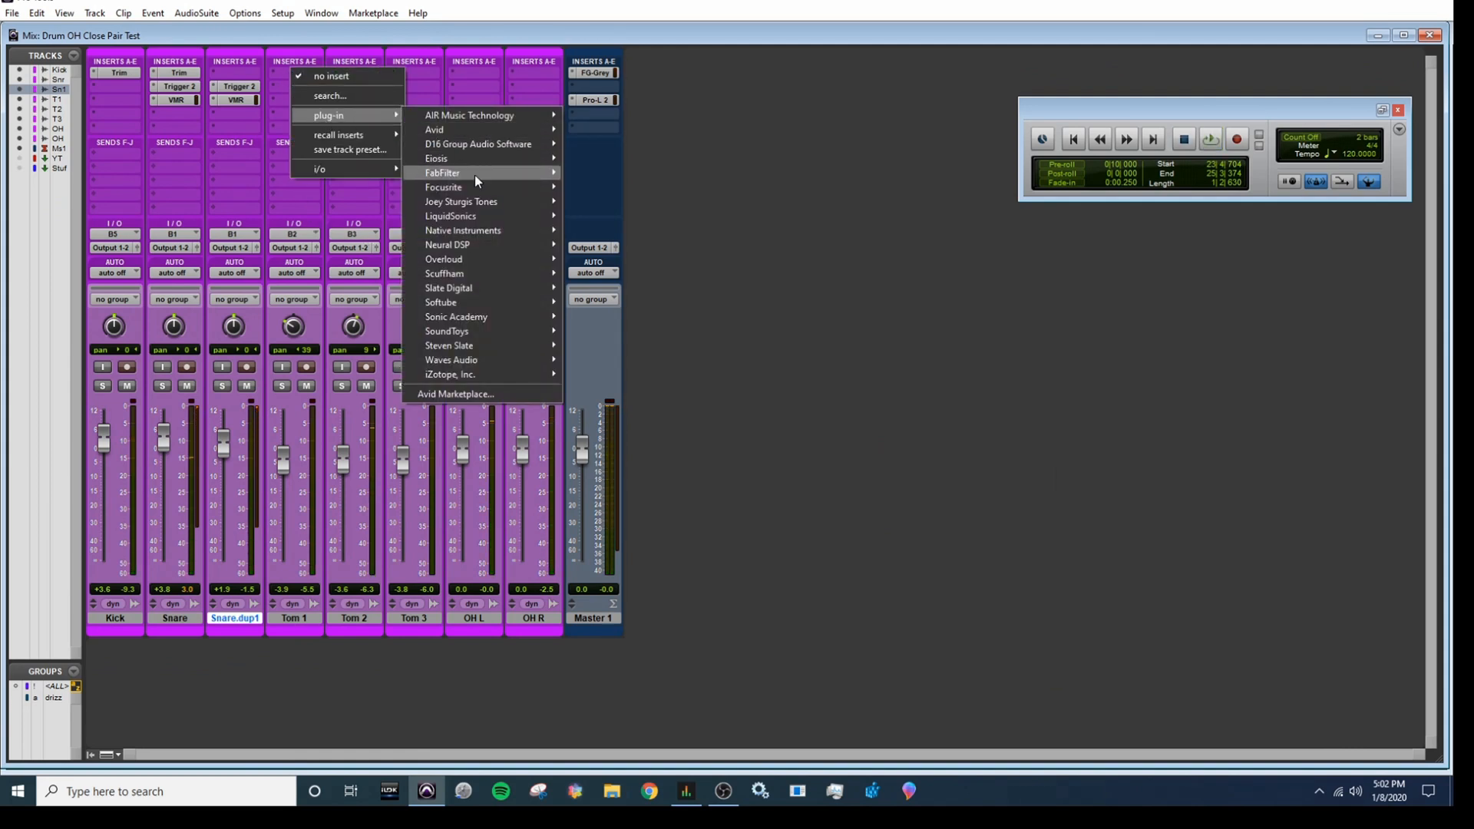
mouse_move(475, 175)
click(628, 216)
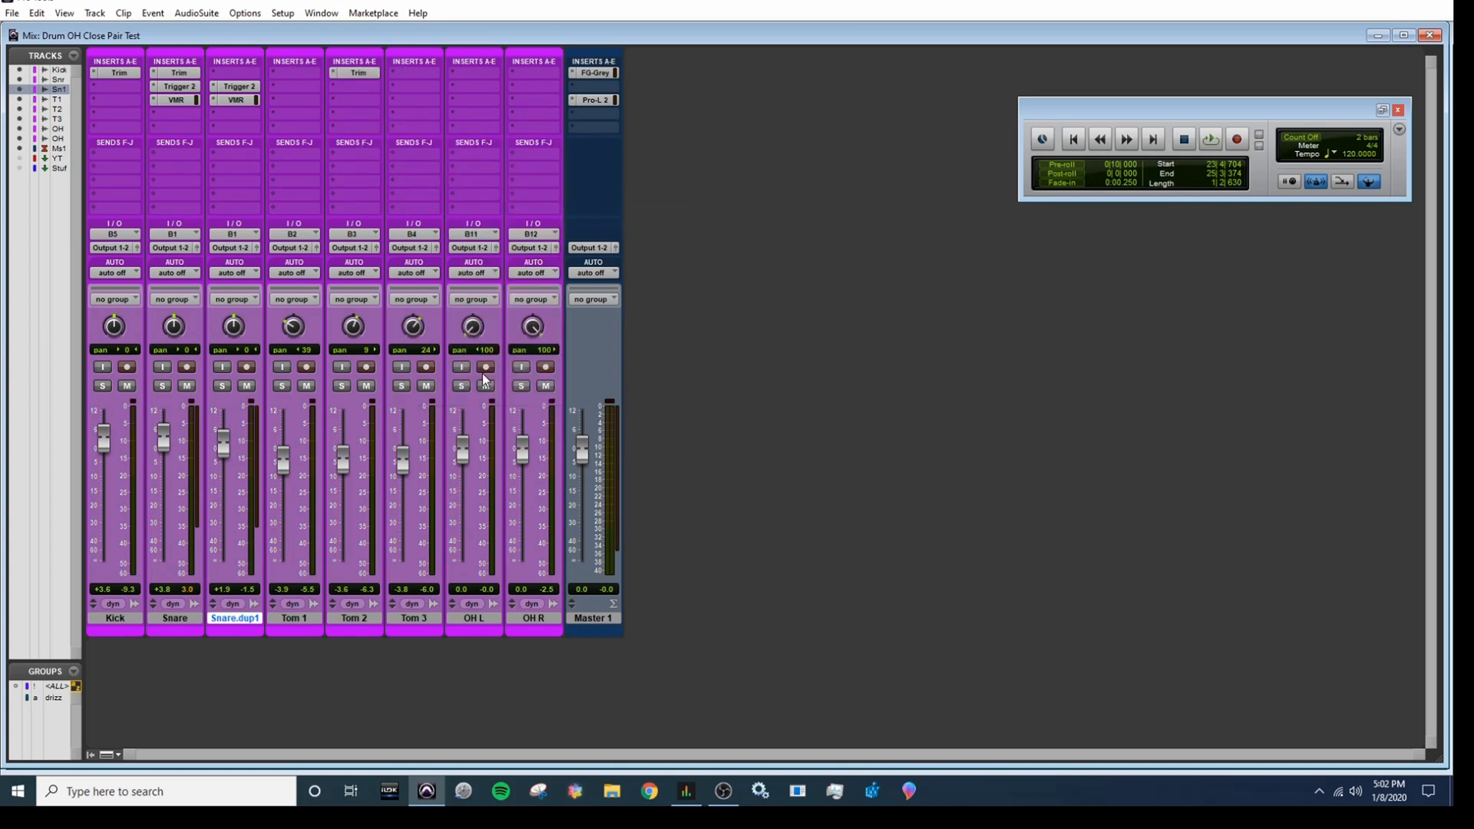
key(space)
click(283, 386)
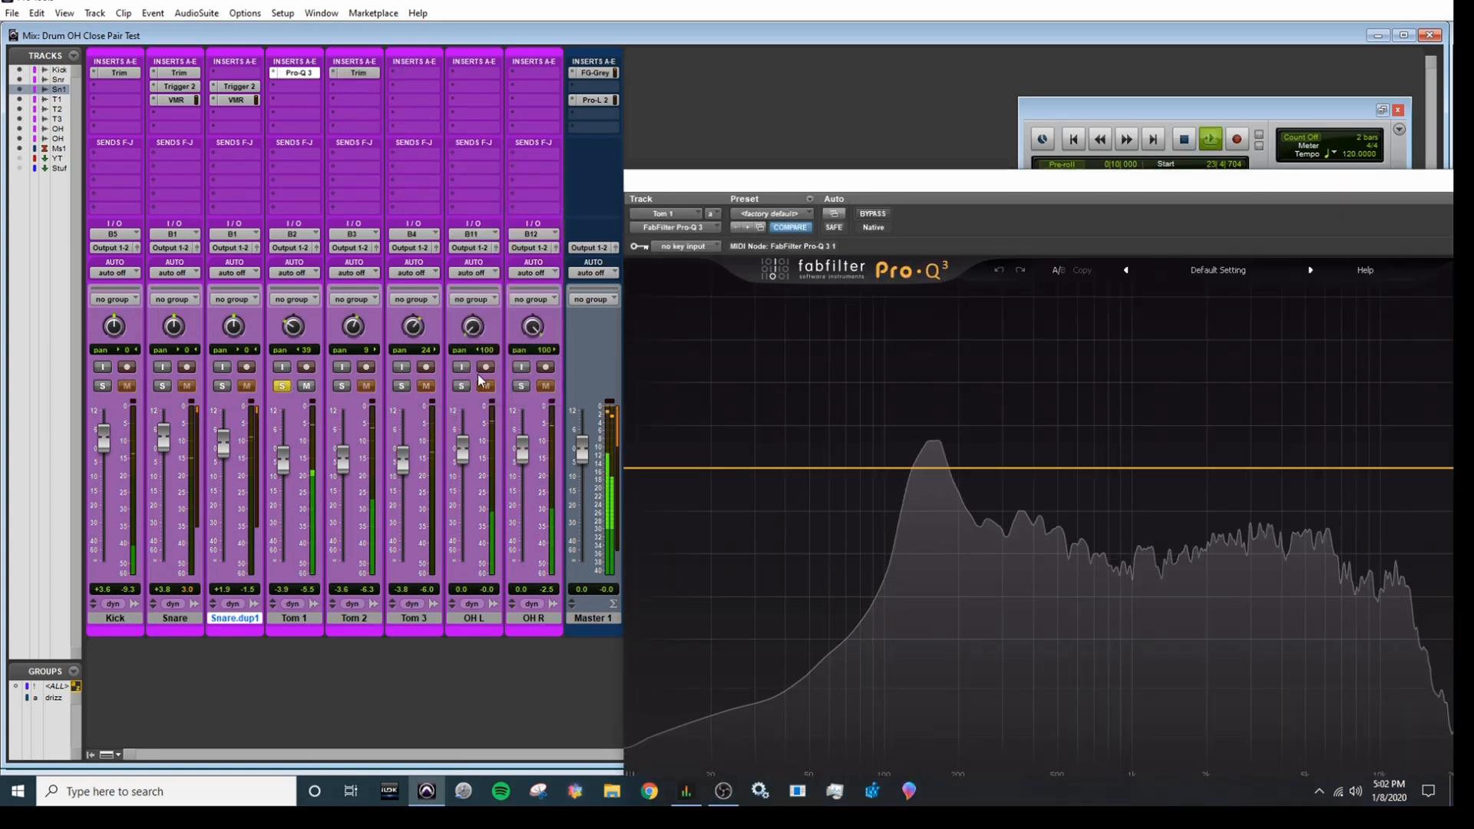
drag(879, 181, 666, 63)
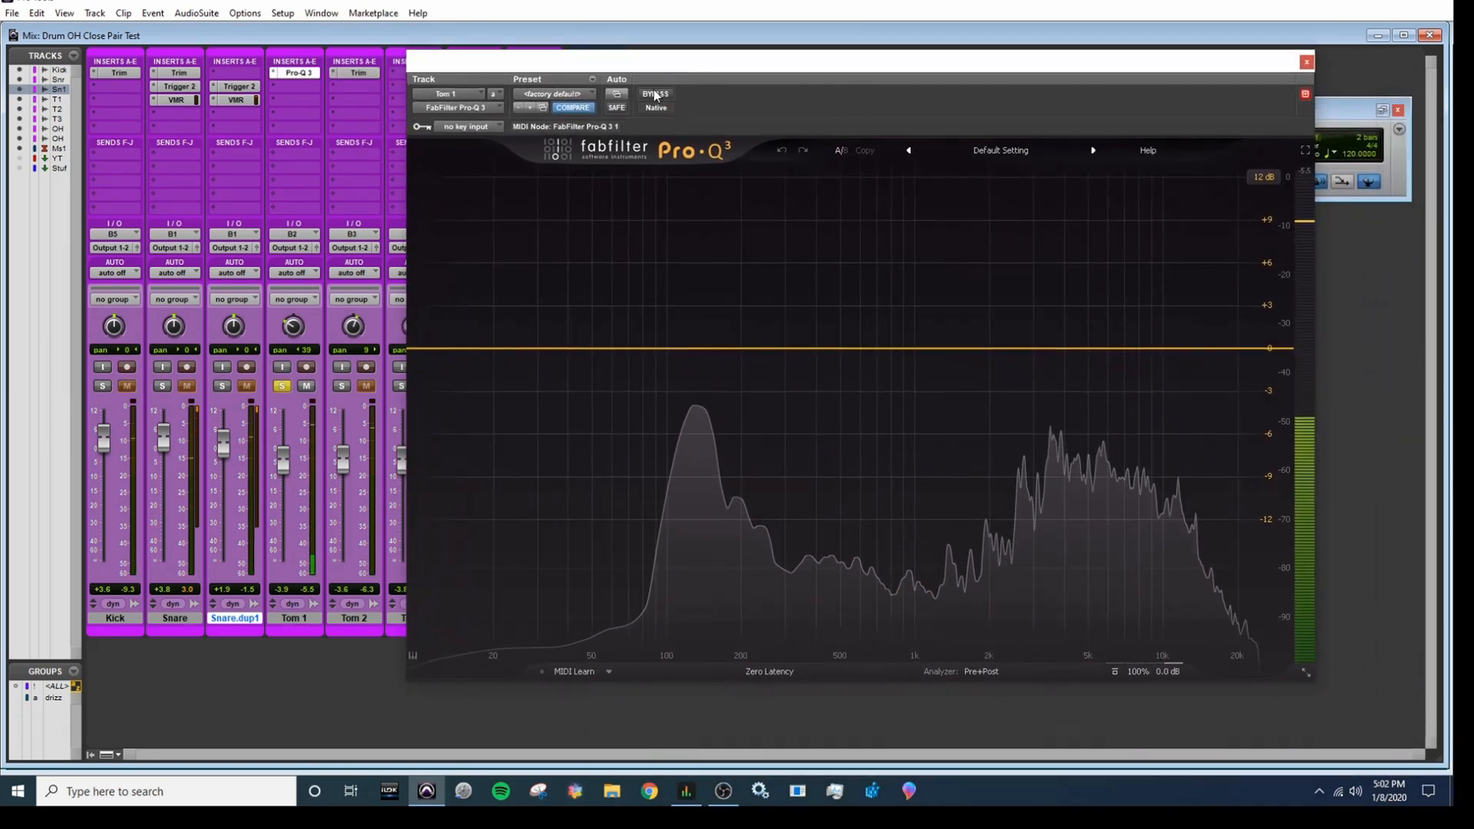
Add a 12 dB/oct low cut at about 69 Hz and a dynamic cut near 570 Hz to Tom 1's EQ
double_click(489, 349)
drag(489, 349, 627, 342)
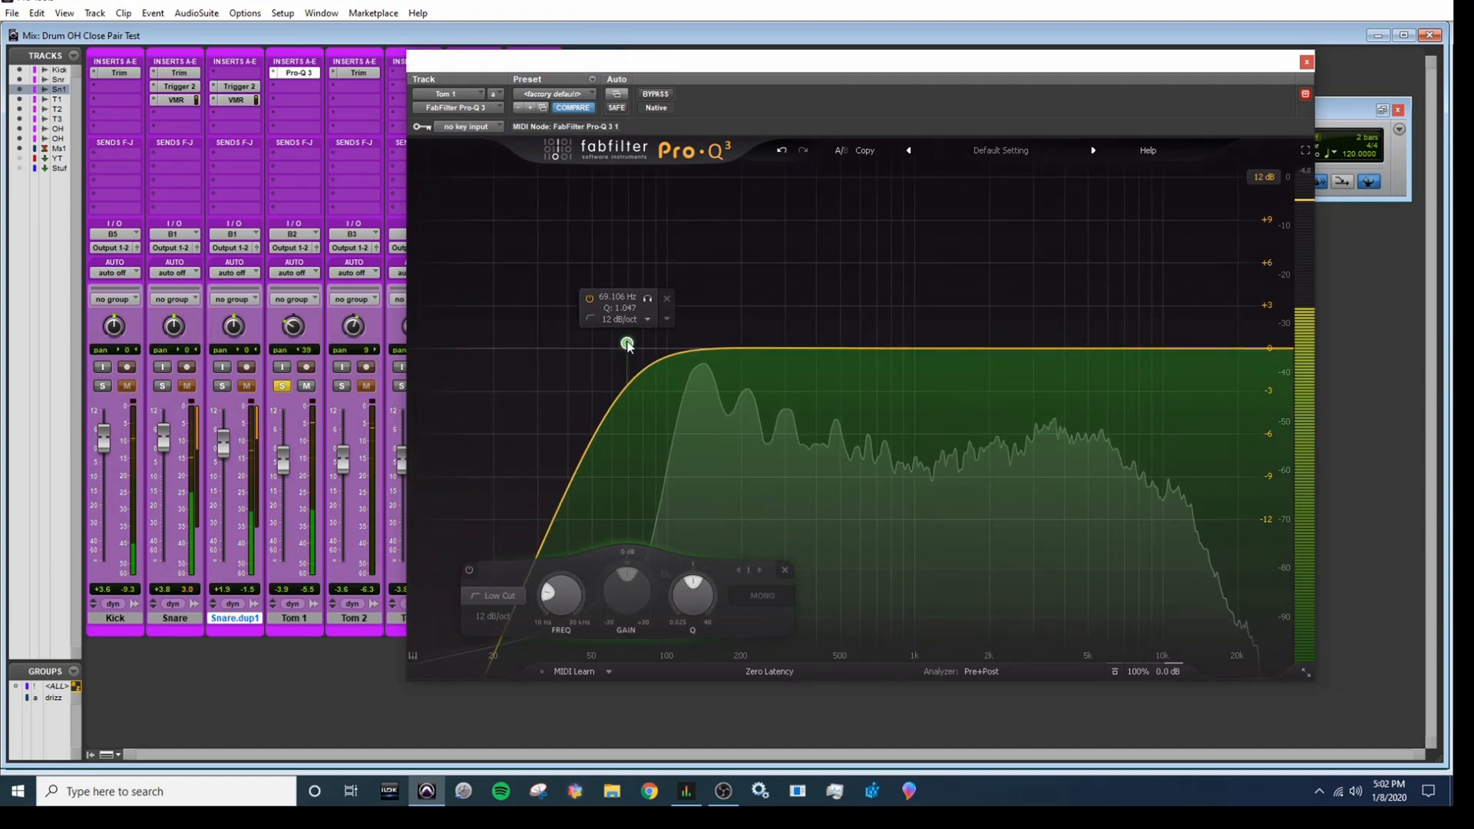
drag(852, 349, 854, 409)
drag(824, 576, 825, 581)
Add a cut of about -8.65 dB at 1634 Hz and a broad boost of about 4 dB near 3 kHz on Tom 1
drag(985, 372, 967, 483)
drag(1040, 406, 1063, 258)
drag(1070, 331, 1082, 335)
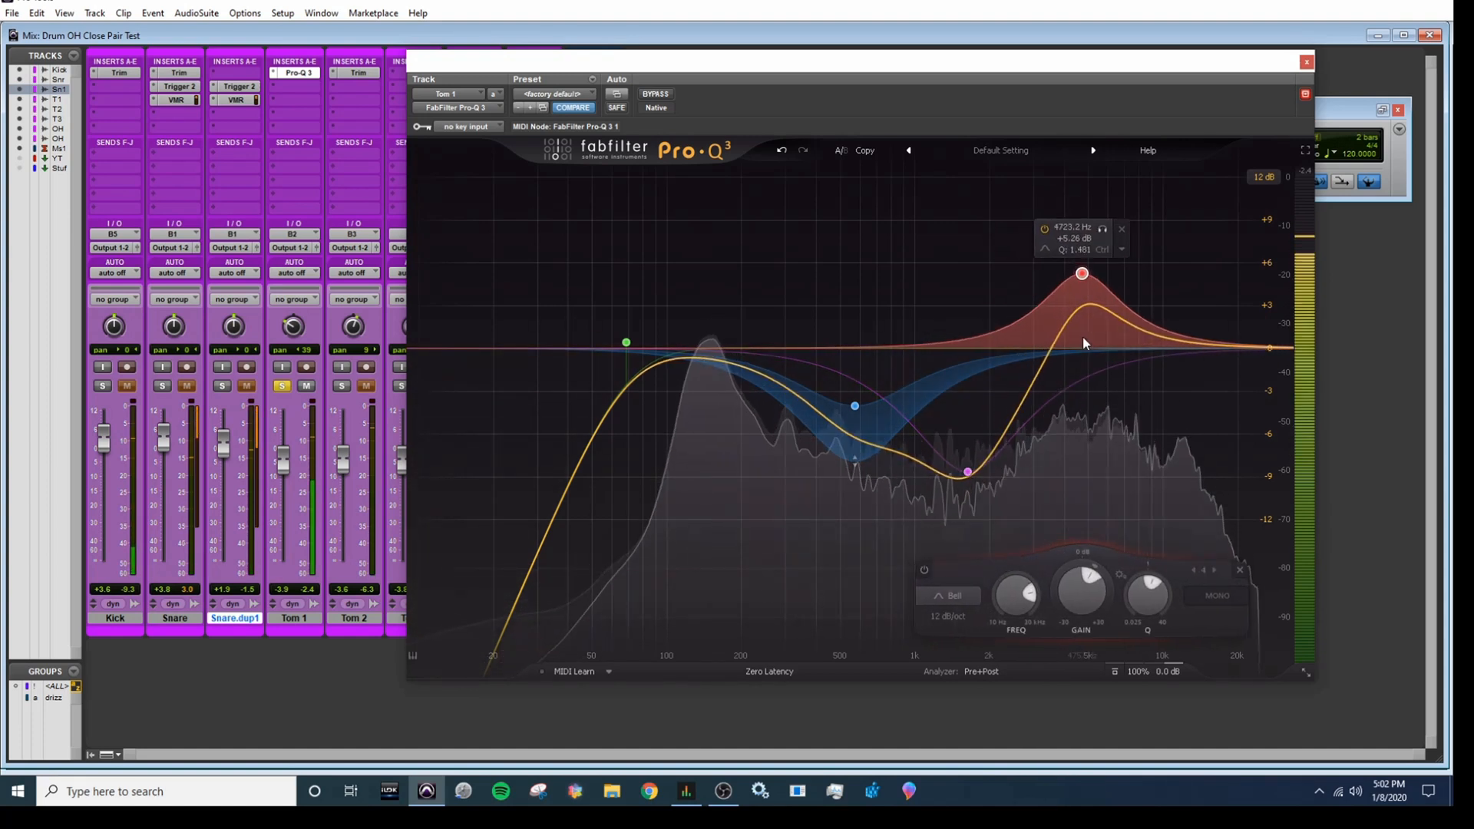
scroll(1082, 277, down, 5)
drag(1083, 277, 1038, 293)
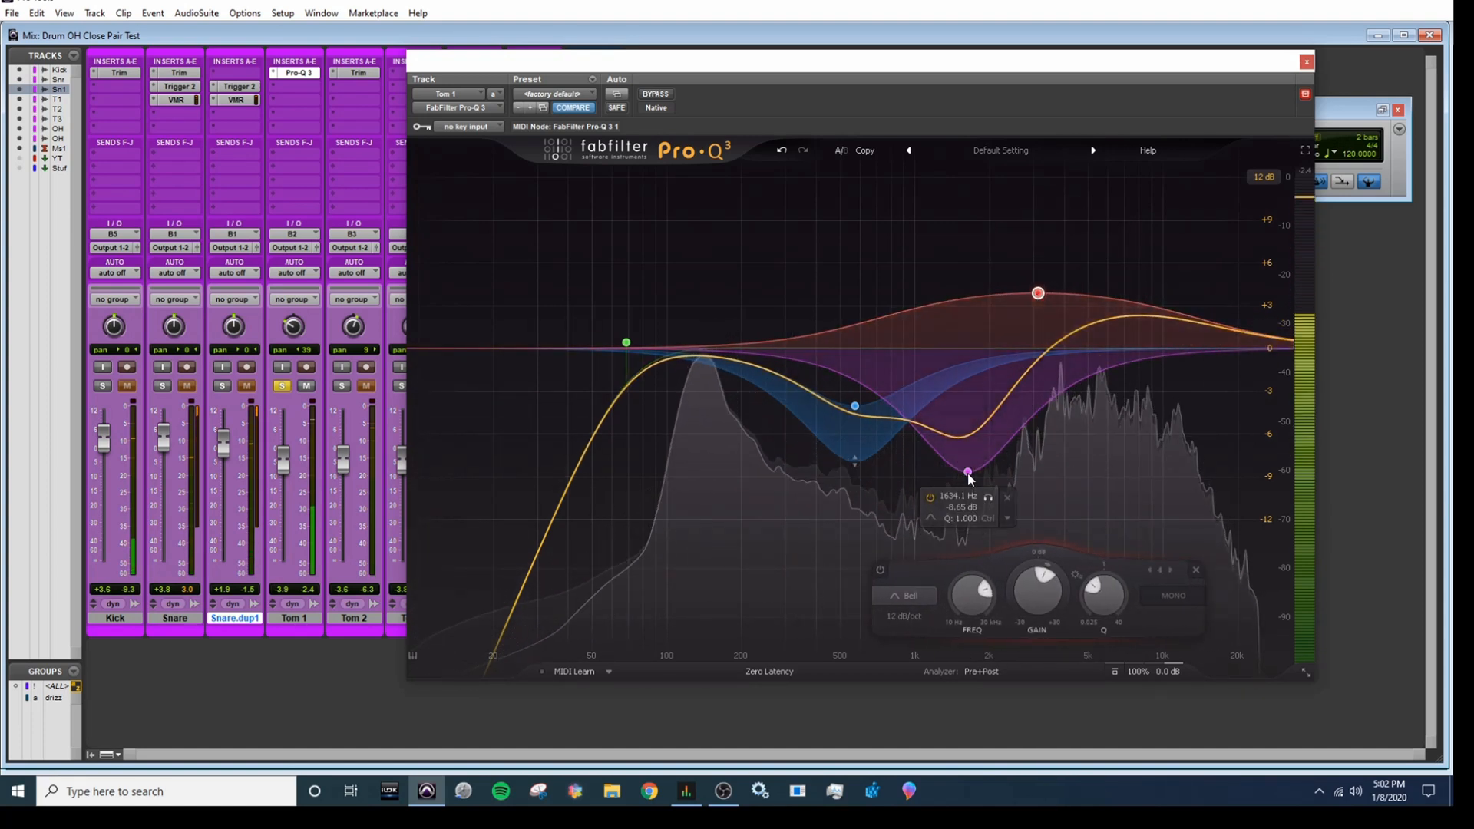
Move Tom 1's mid cut to about 899 Hz at -7.43 dB with -3.98 dB dynamic range, and narrow the lower cut at about 531 Hz
scroll(968, 472, up, 3)
drag(967, 471, 907, 487)
scroll(907, 488, down, 2)
scroll(854, 408, up, 5)
mouse_move(852, 405)
mouse_down()
mouse_move(840, 369)
mouse_move(845, 380)
mouse_up()
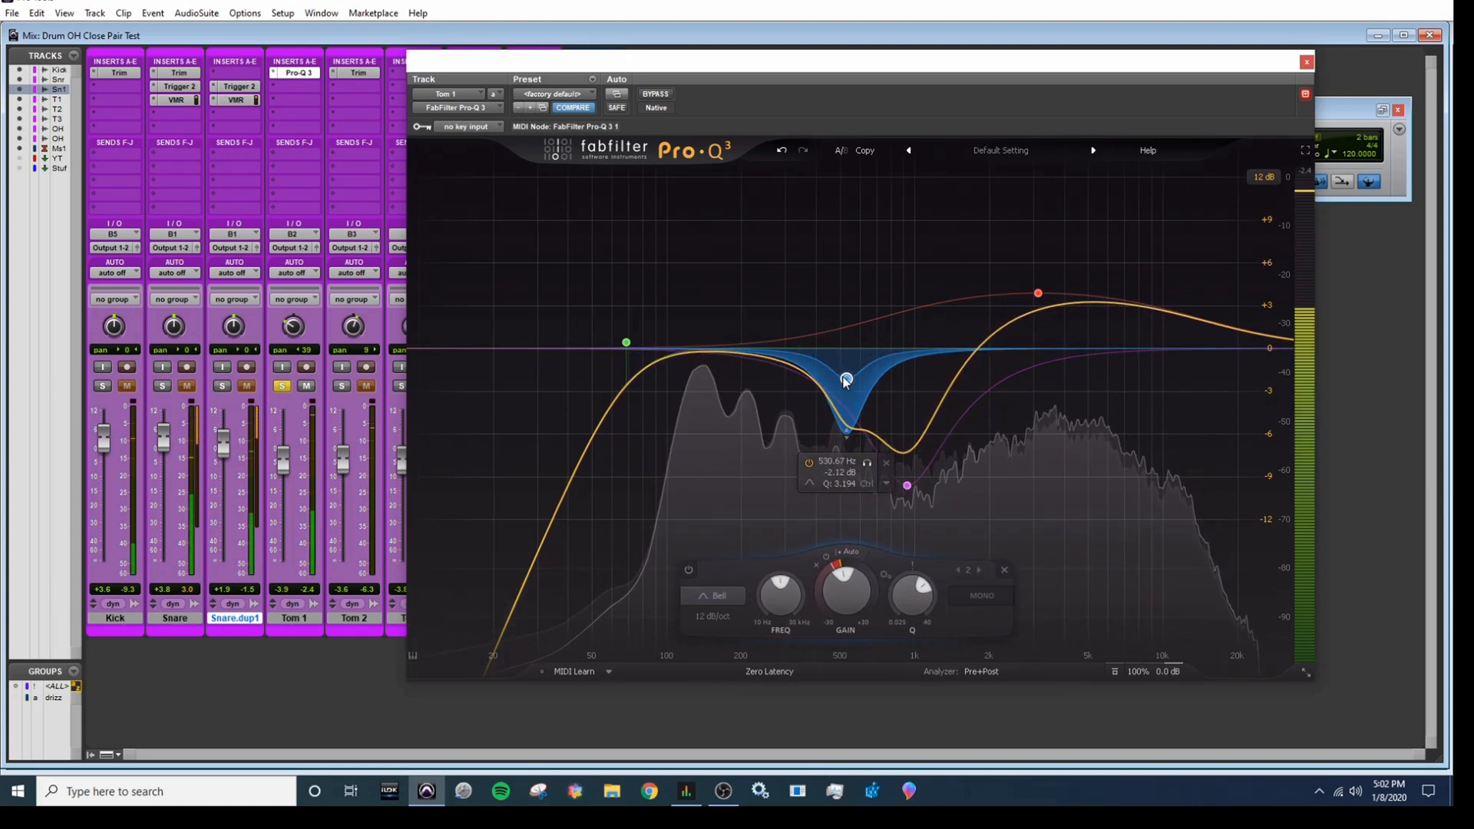
drag(908, 485, 906, 454)
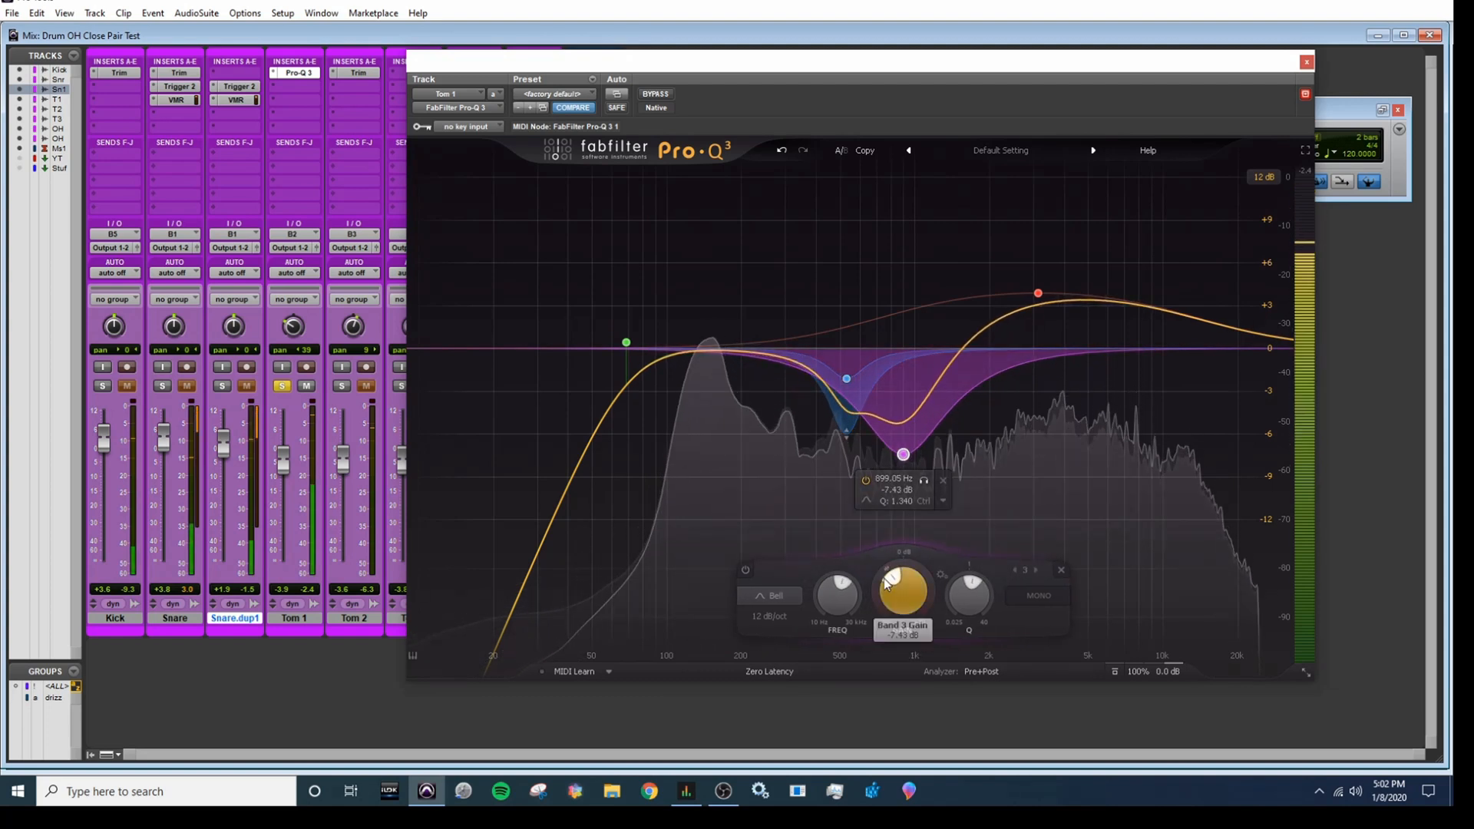
drag(872, 588, 873, 592)
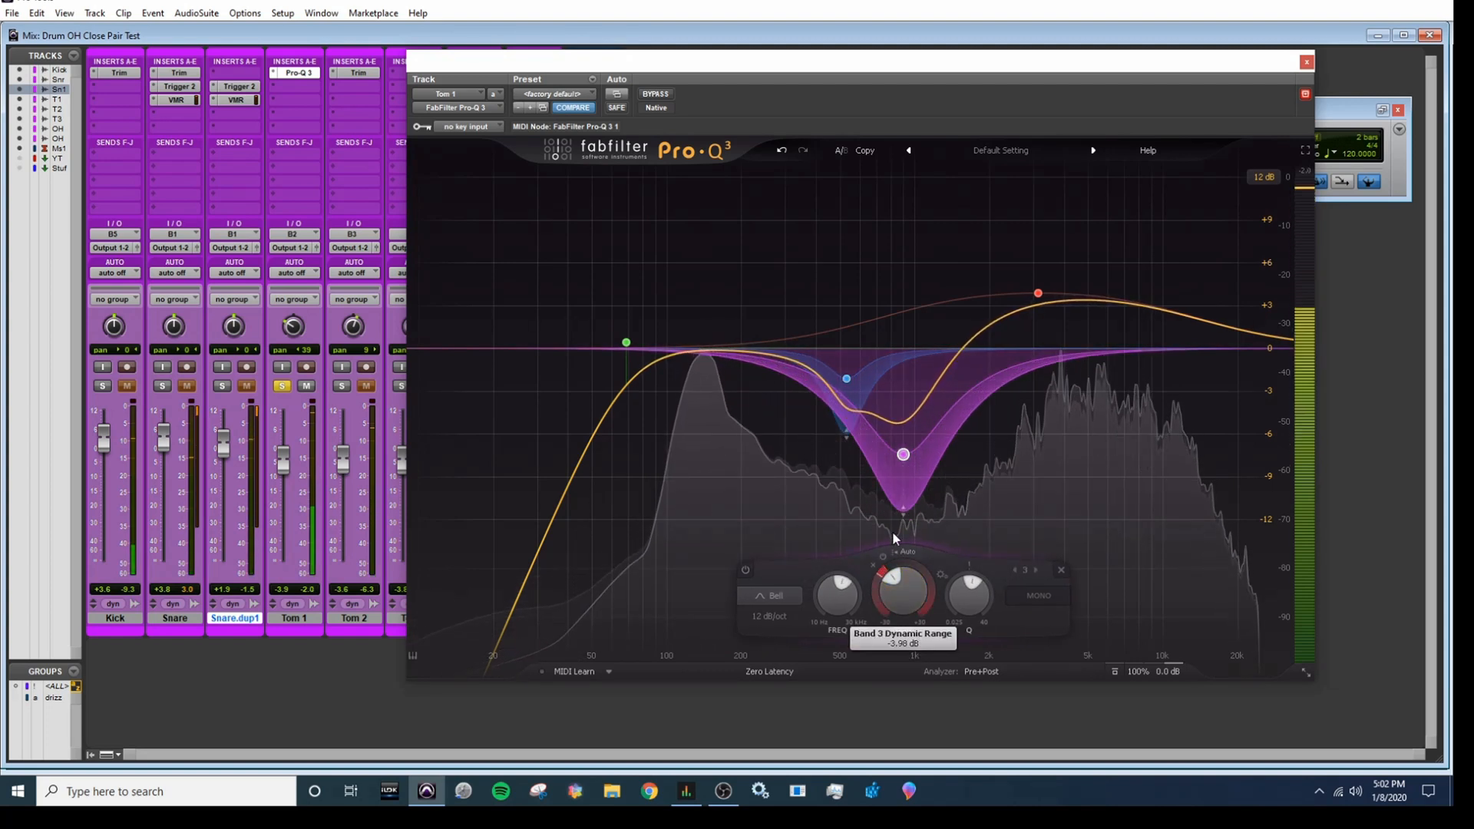
Set Tom 1's cuts to about 412 Hz at -1.96 dB and 646 Hz at -5.79 dB, narrow the high boost, and compare the EQ bypassed
drag(904, 456, 809, 383)
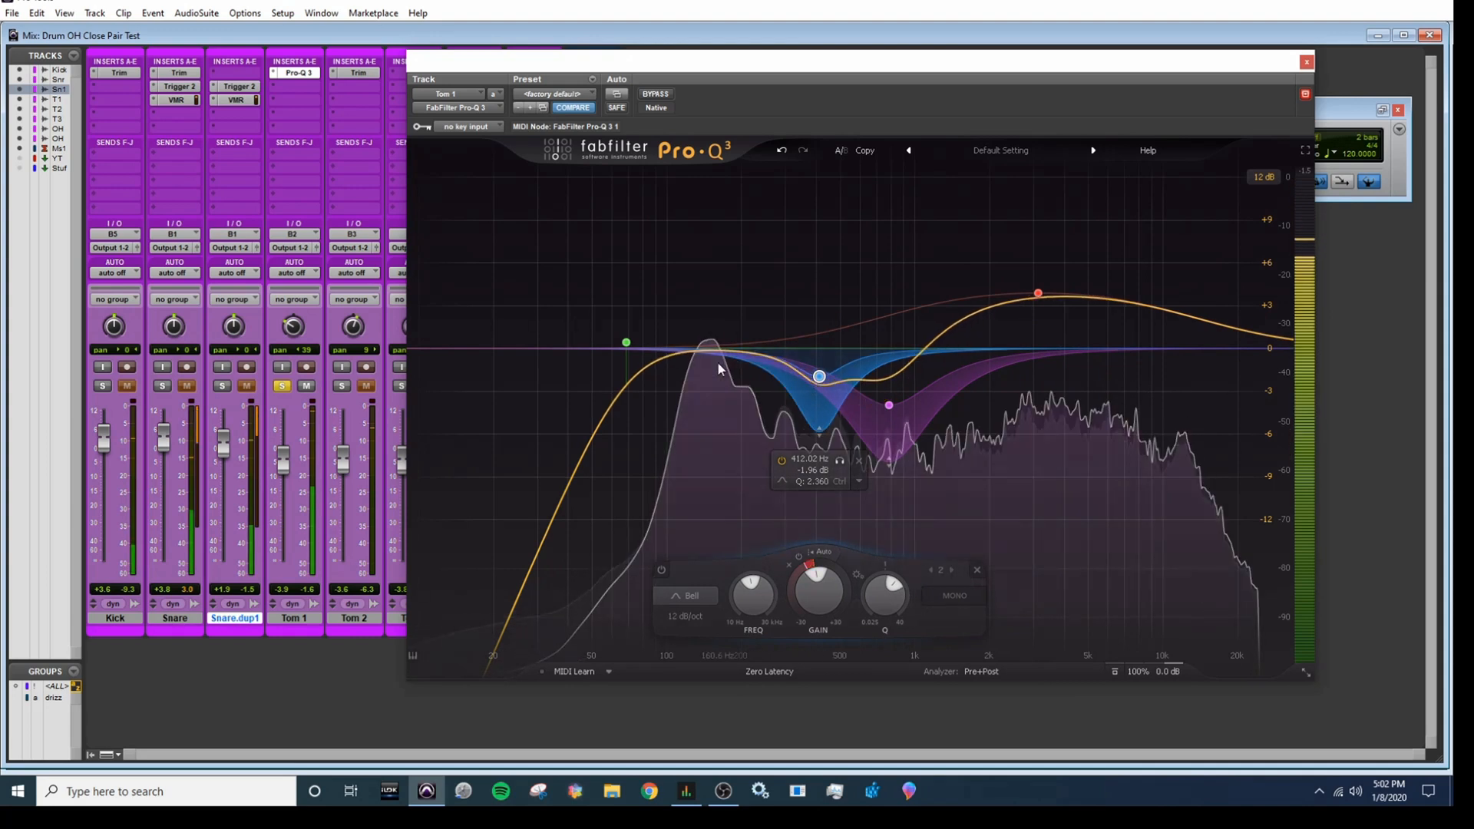
mouse_move(1038, 294)
mouse_down()
mouse_move(1088, 326)
mouse_move(1123, 307)
mouse_move(1105, 311)
mouse_move(1132, 265)
mouse_move(1090, 268)
mouse_move(1073, 314)
mouse_move(1105, 264)
mouse_move(1095, 283)
mouse_move(1064, 285)
mouse_up()
click(1130, 263)
scroll(1073, 314, up, 8)
drag(888, 404, 865, 429)
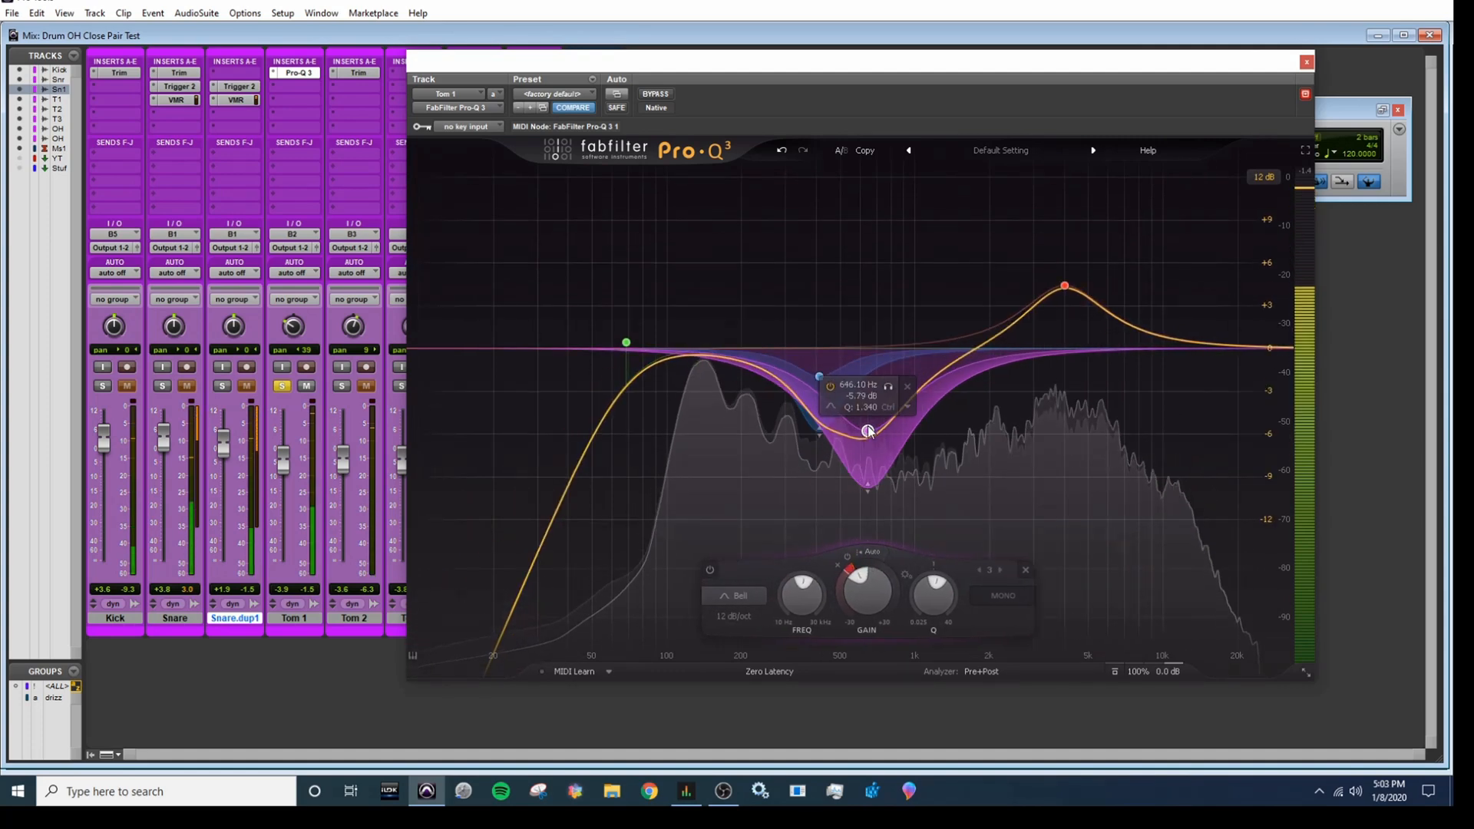
click(658, 94)
click(657, 94)
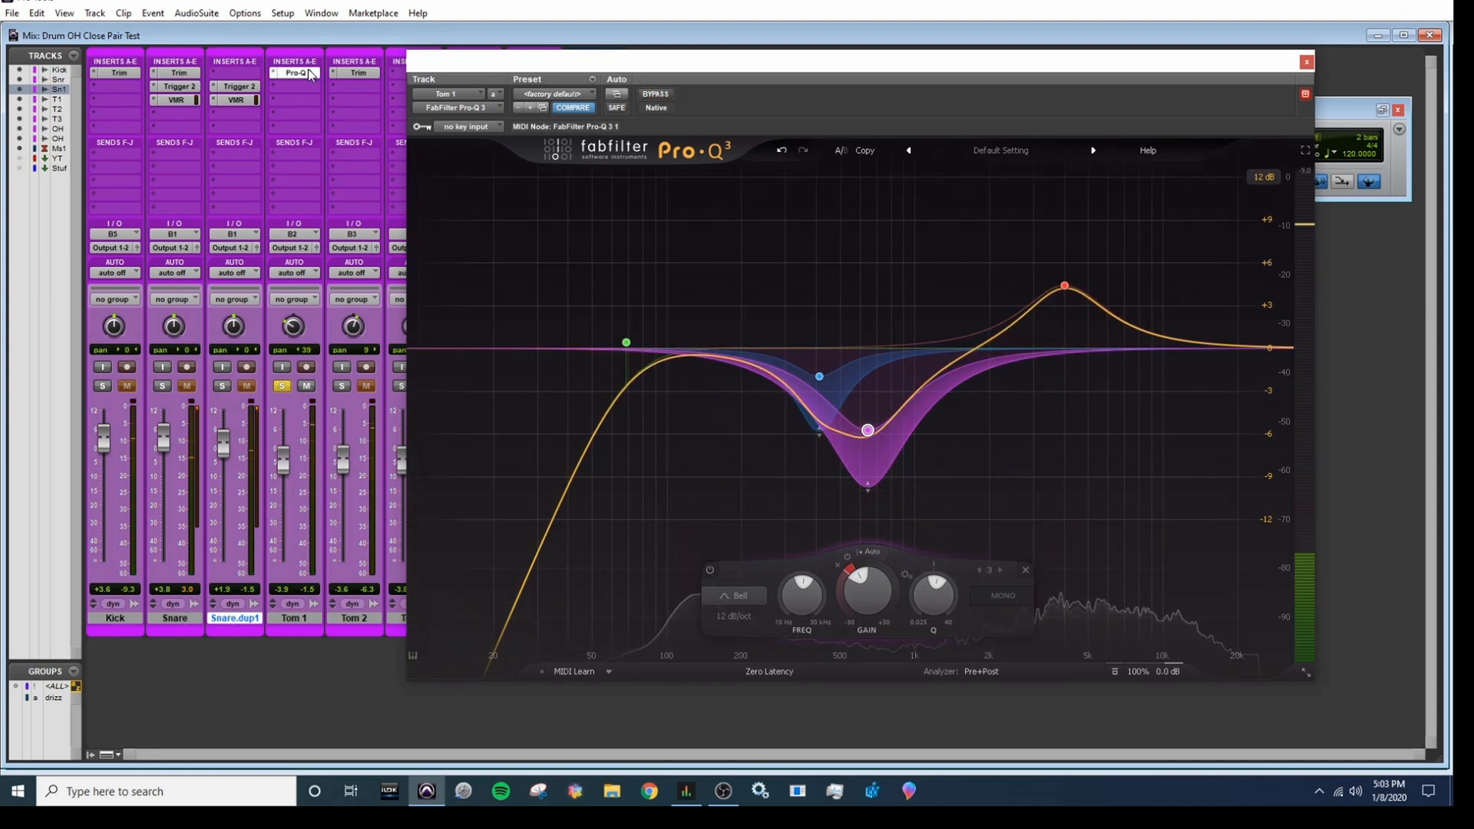
Copy Tom 1's Pro-Q 3 to Tom 2, solo Tom 2, and deepen its low-mid cut to about -3.4 dB at 395 Hz
drag(348, 102, 348, 92)
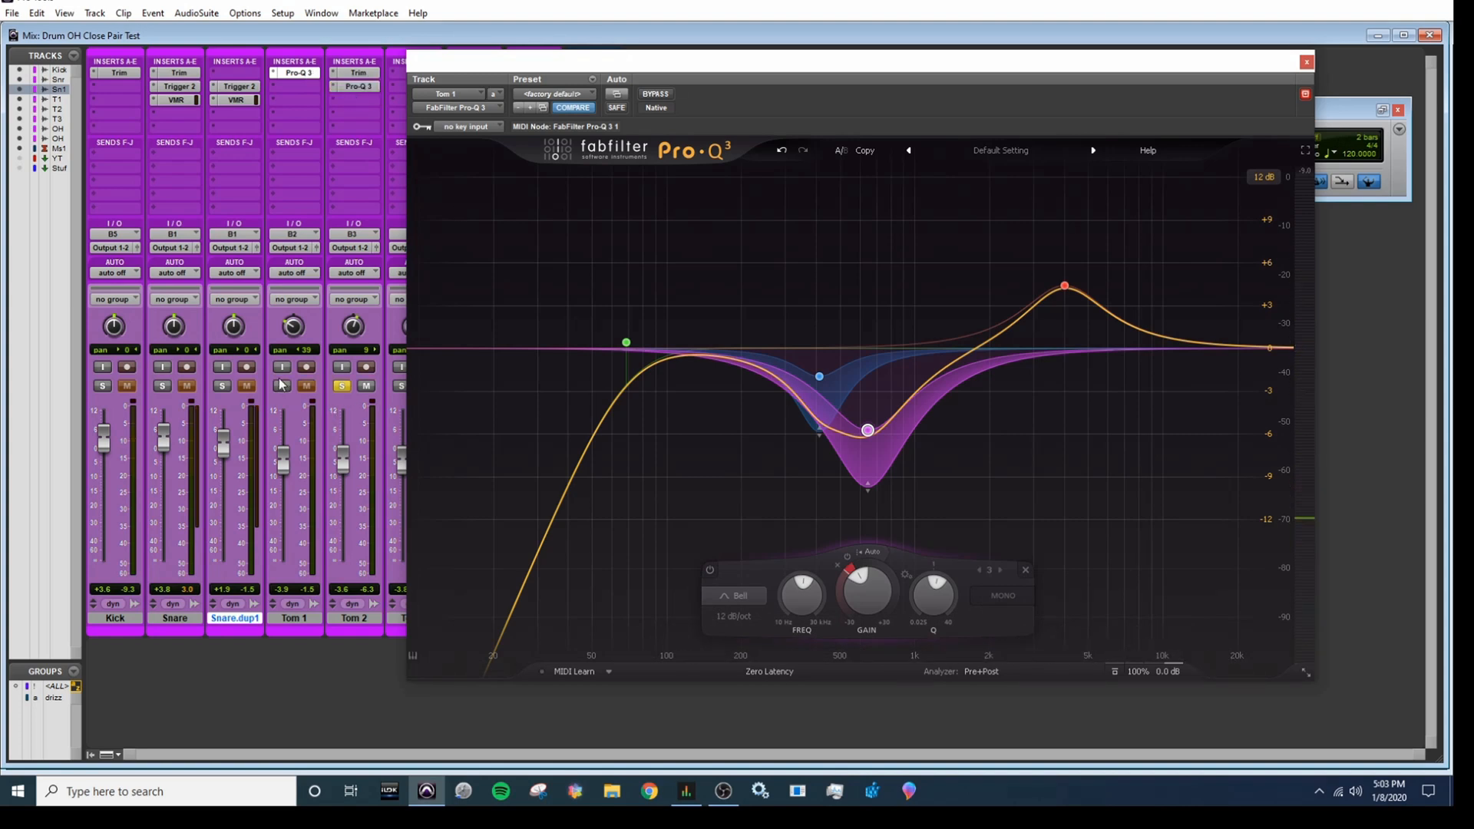
key(space)
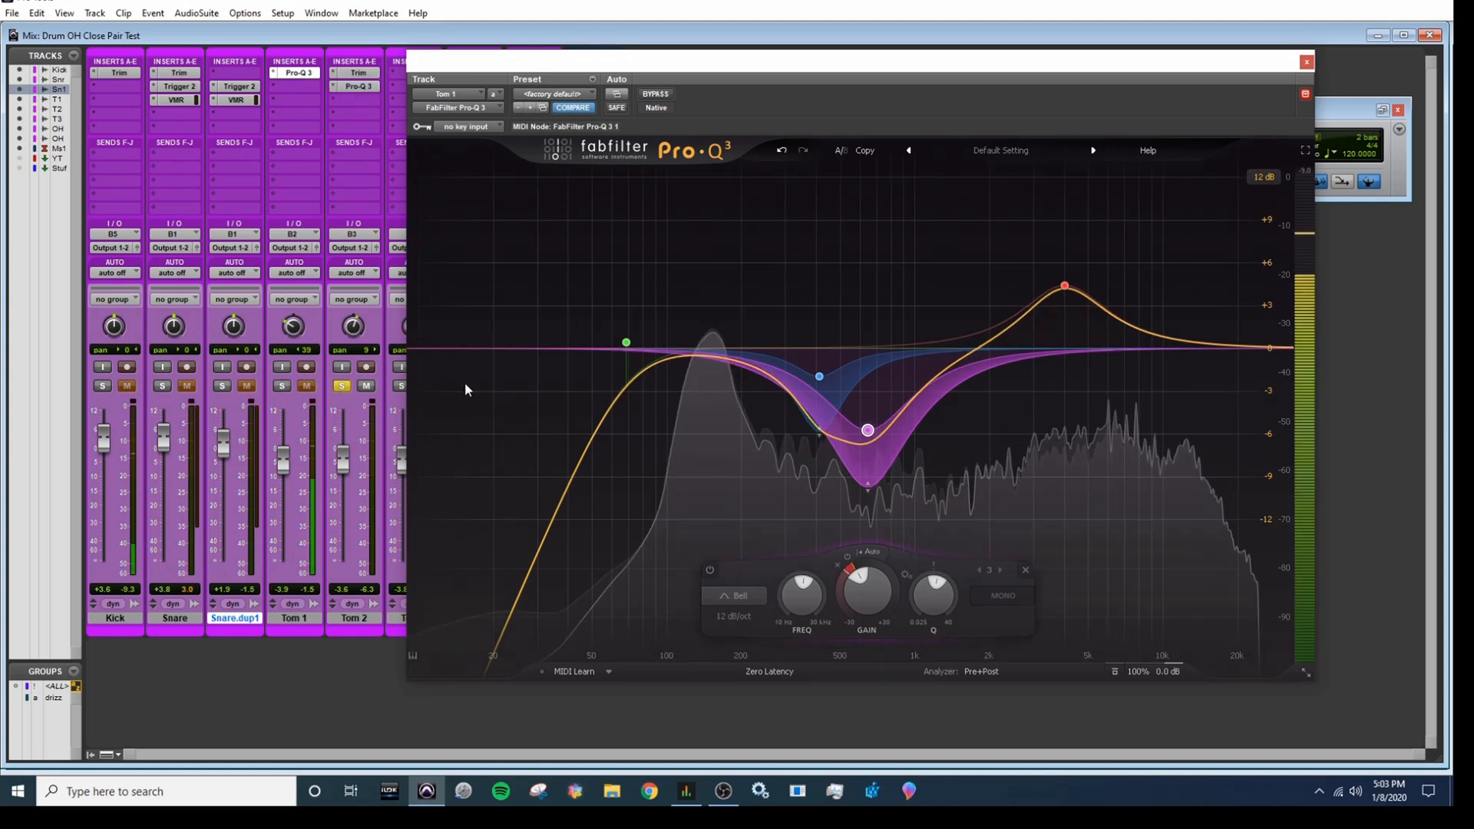
click(356, 86)
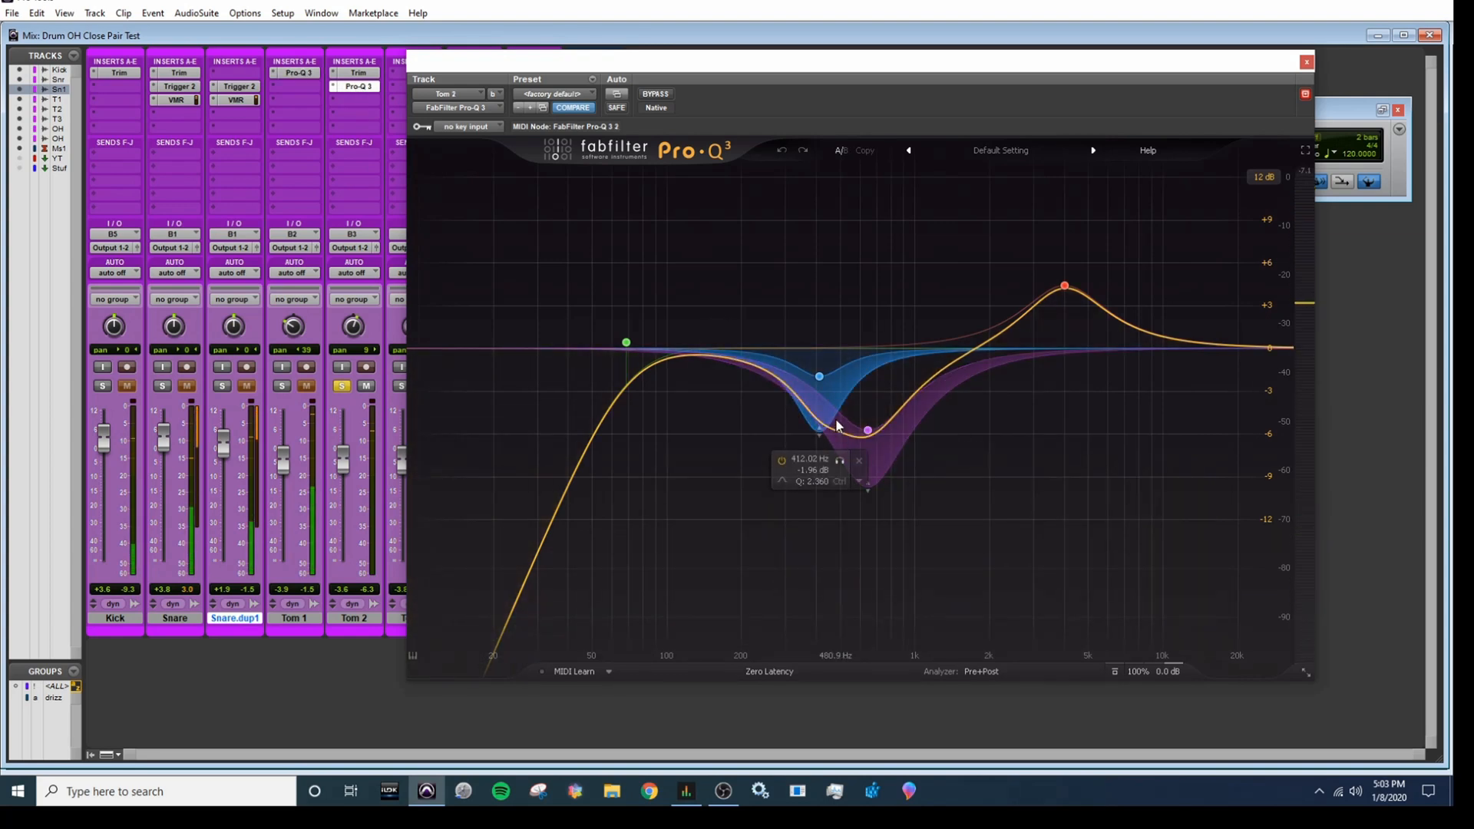
drag(819, 378, 818, 393)
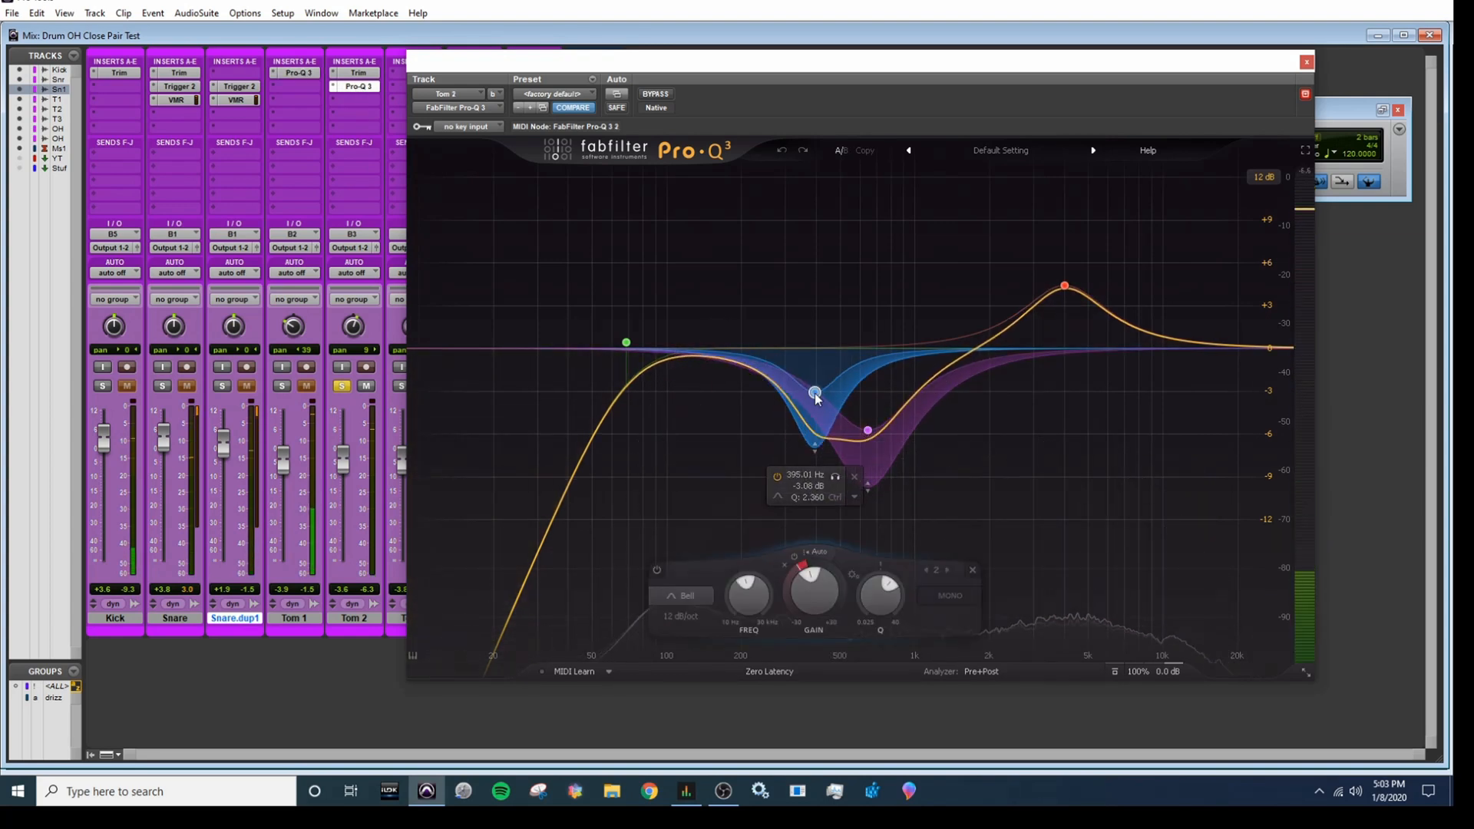
Copy Pro-Q 3 to Tom 3, lower the low cut in Tom 2's EQ to about 55 Hz, move both mid cuts higher, and unsolo the toms
drag(647, 61, 766, 59)
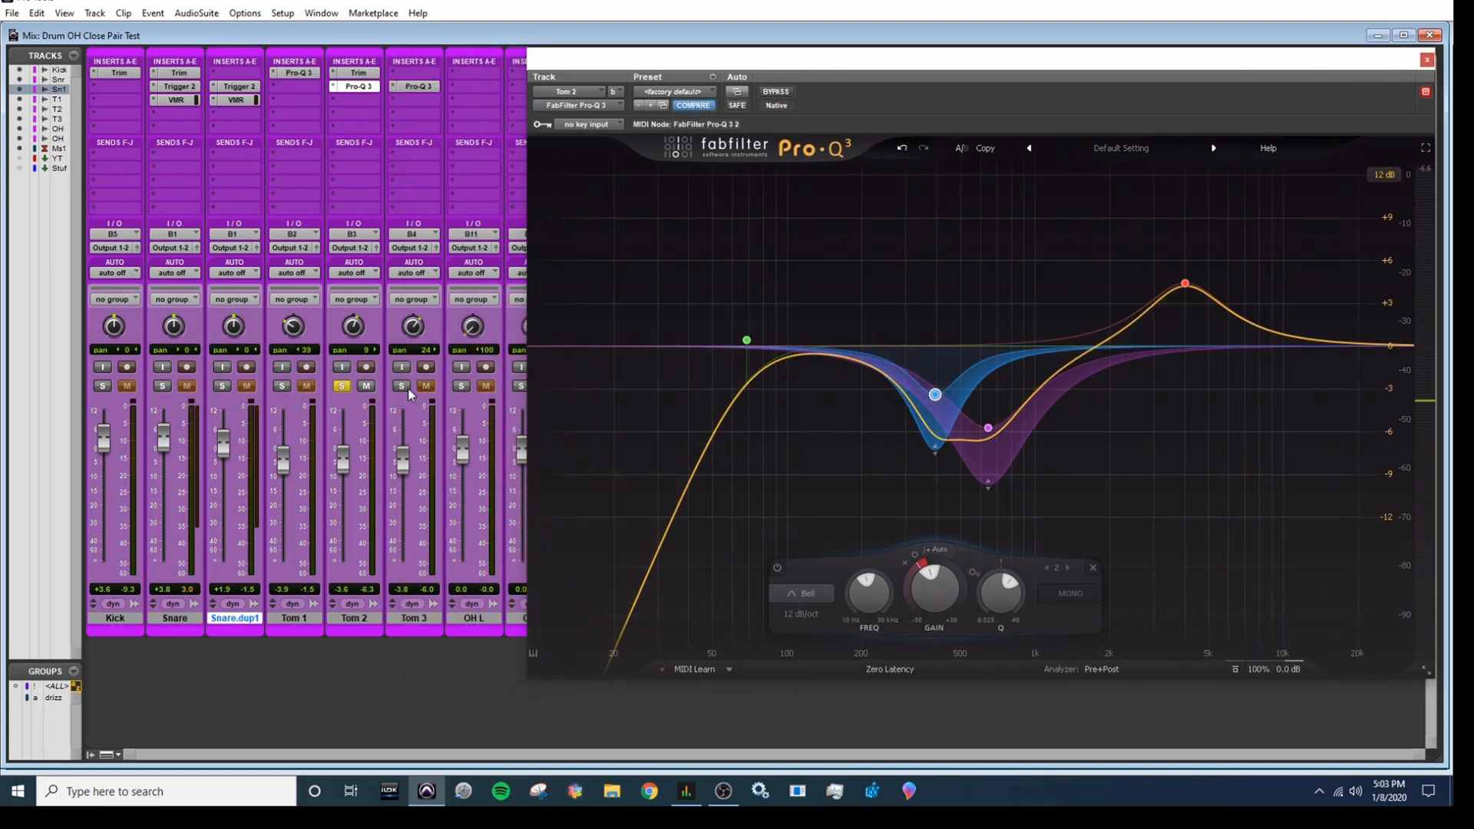
mouse_move(748, 356)
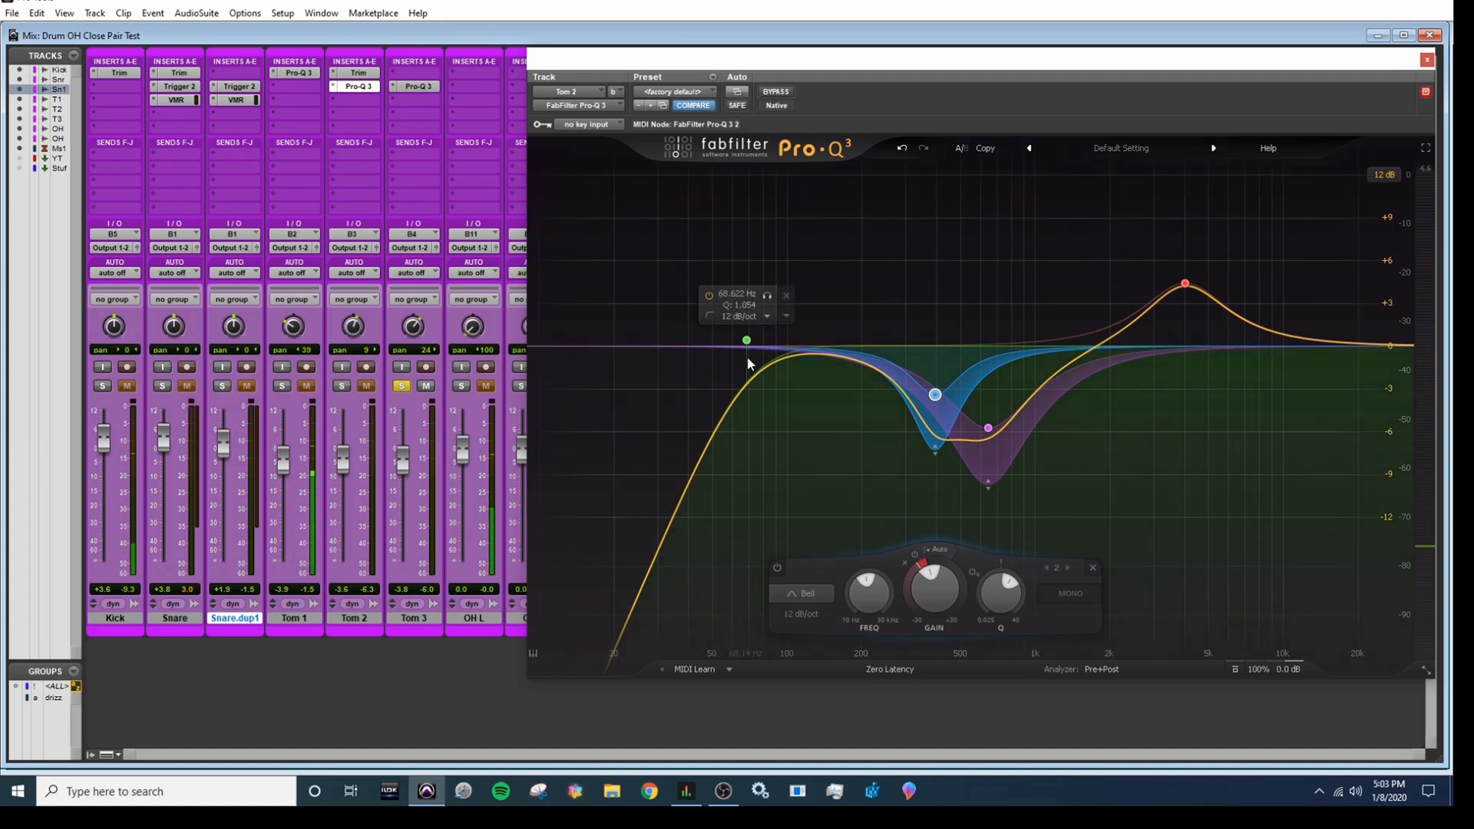
drag(744, 345, 723, 343)
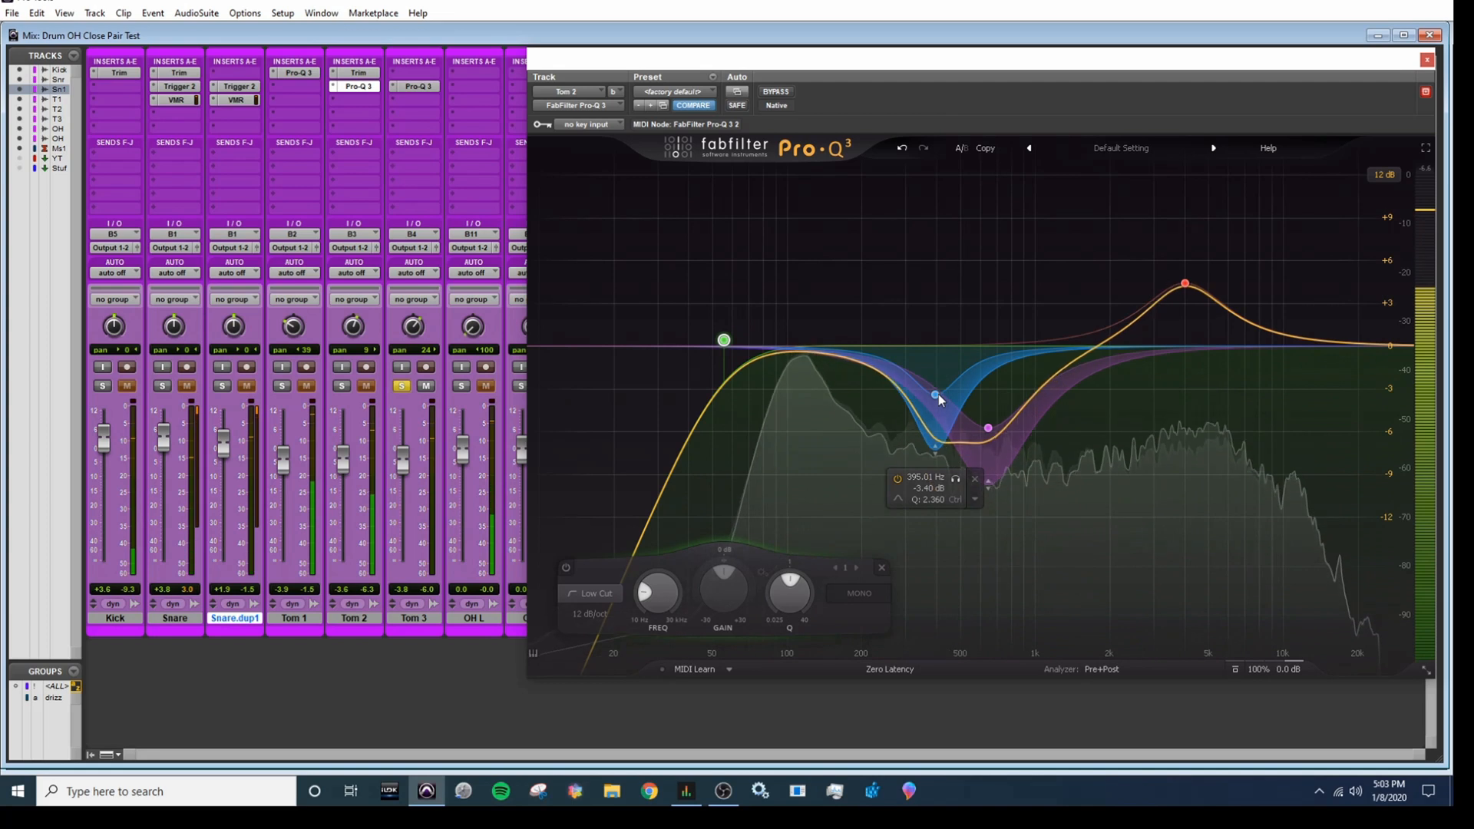
drag(938, 394, 1017, 425)
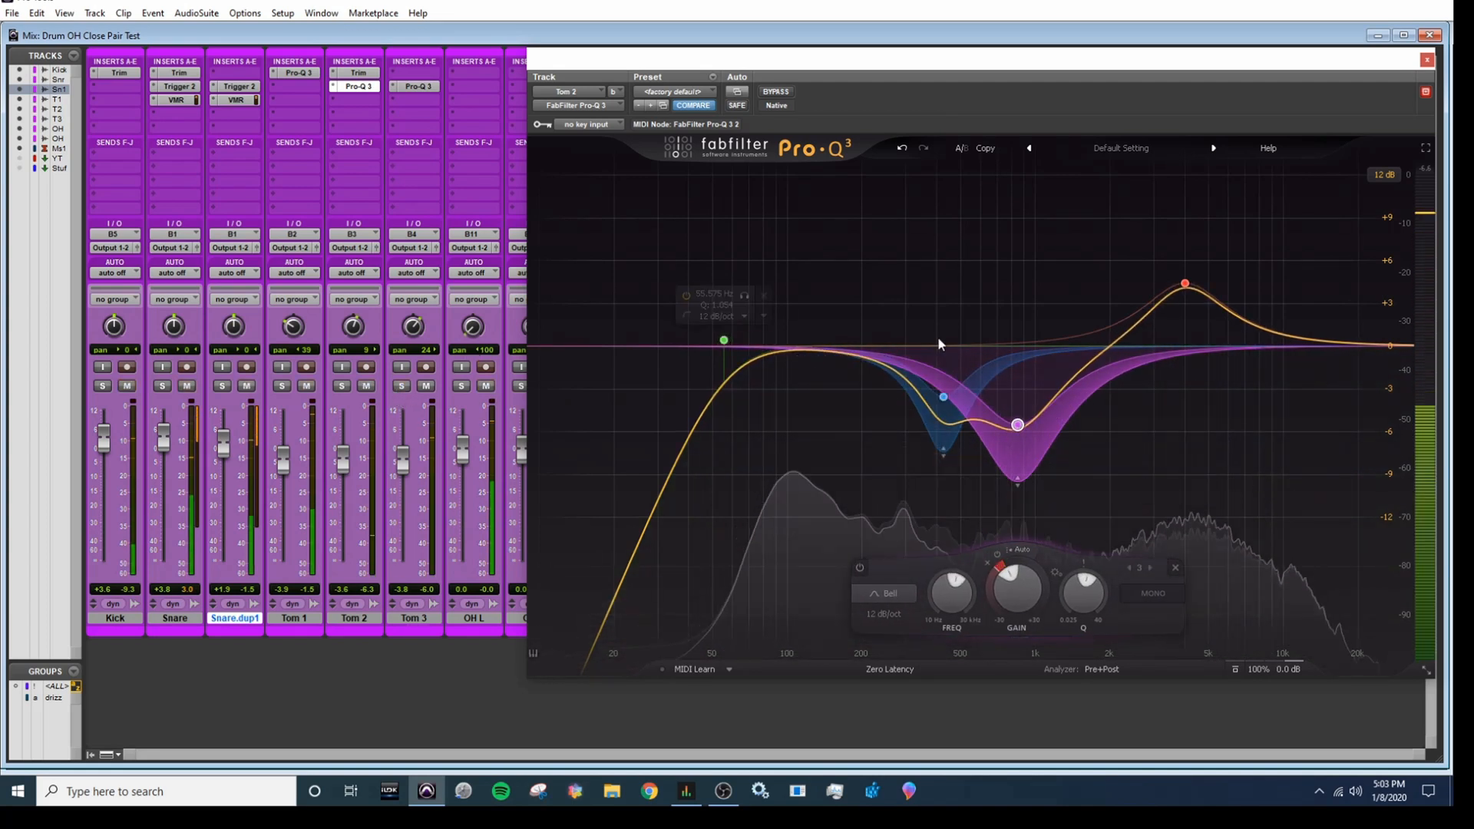
click(1425, 60)
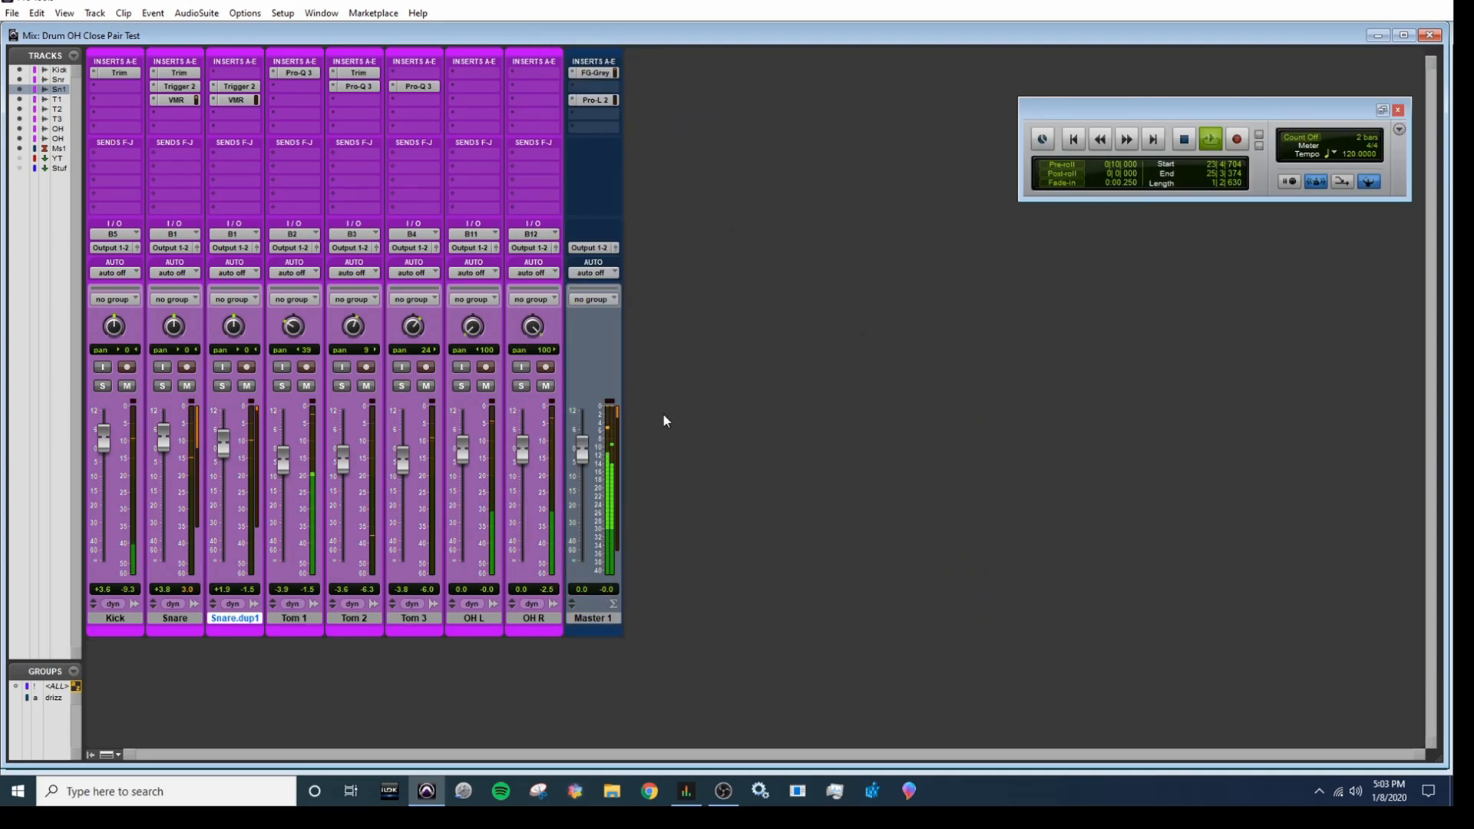
key(space)
Select the drum performance from 15|4|376 to 25|1|819 across Kick through OH L and play the full kit
key(ctrl+equal)
scroll(667, 497, up, 1)
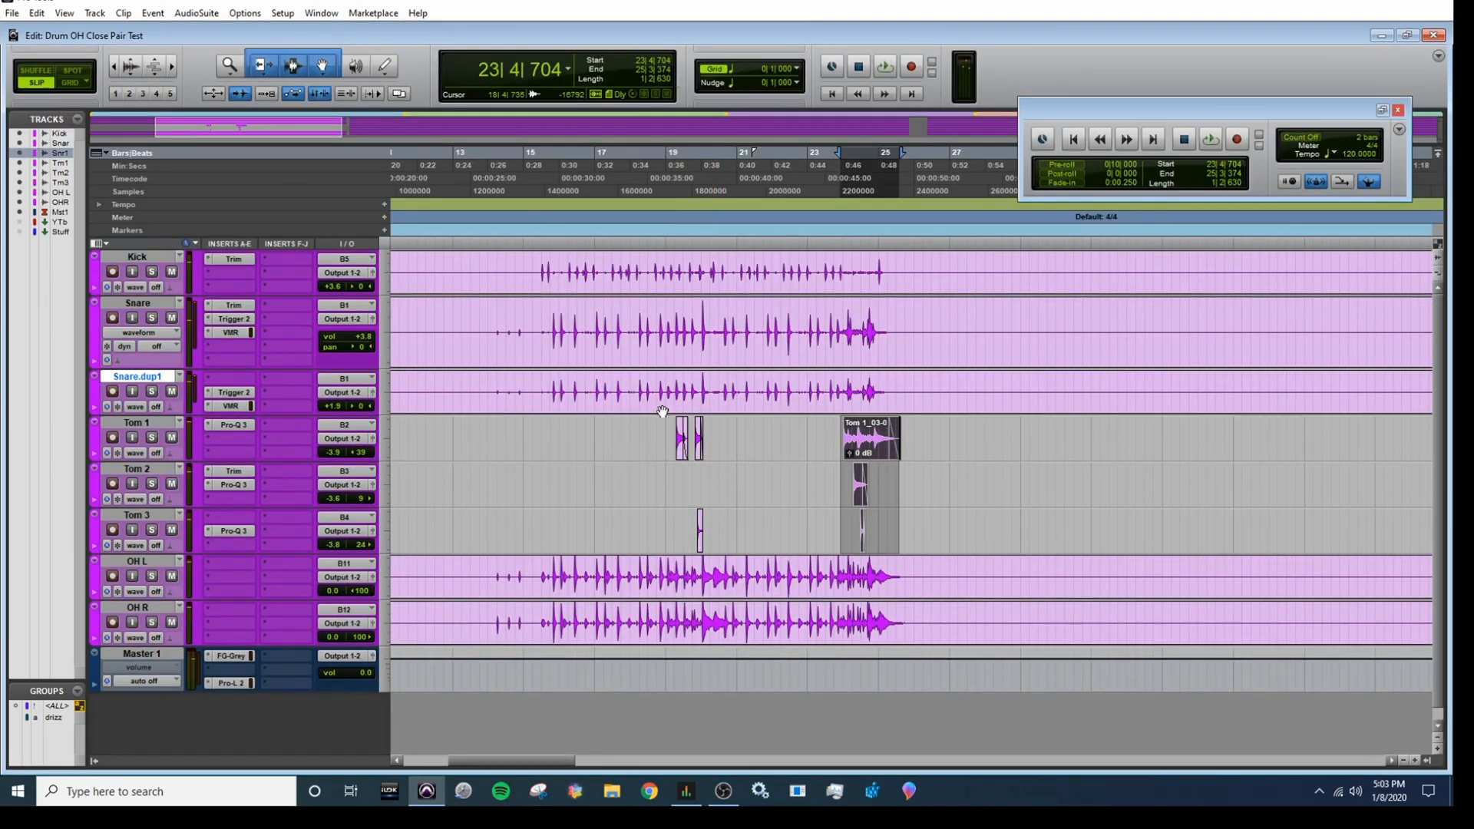
click(553, 270)
drag(553, 270, 885, 576)
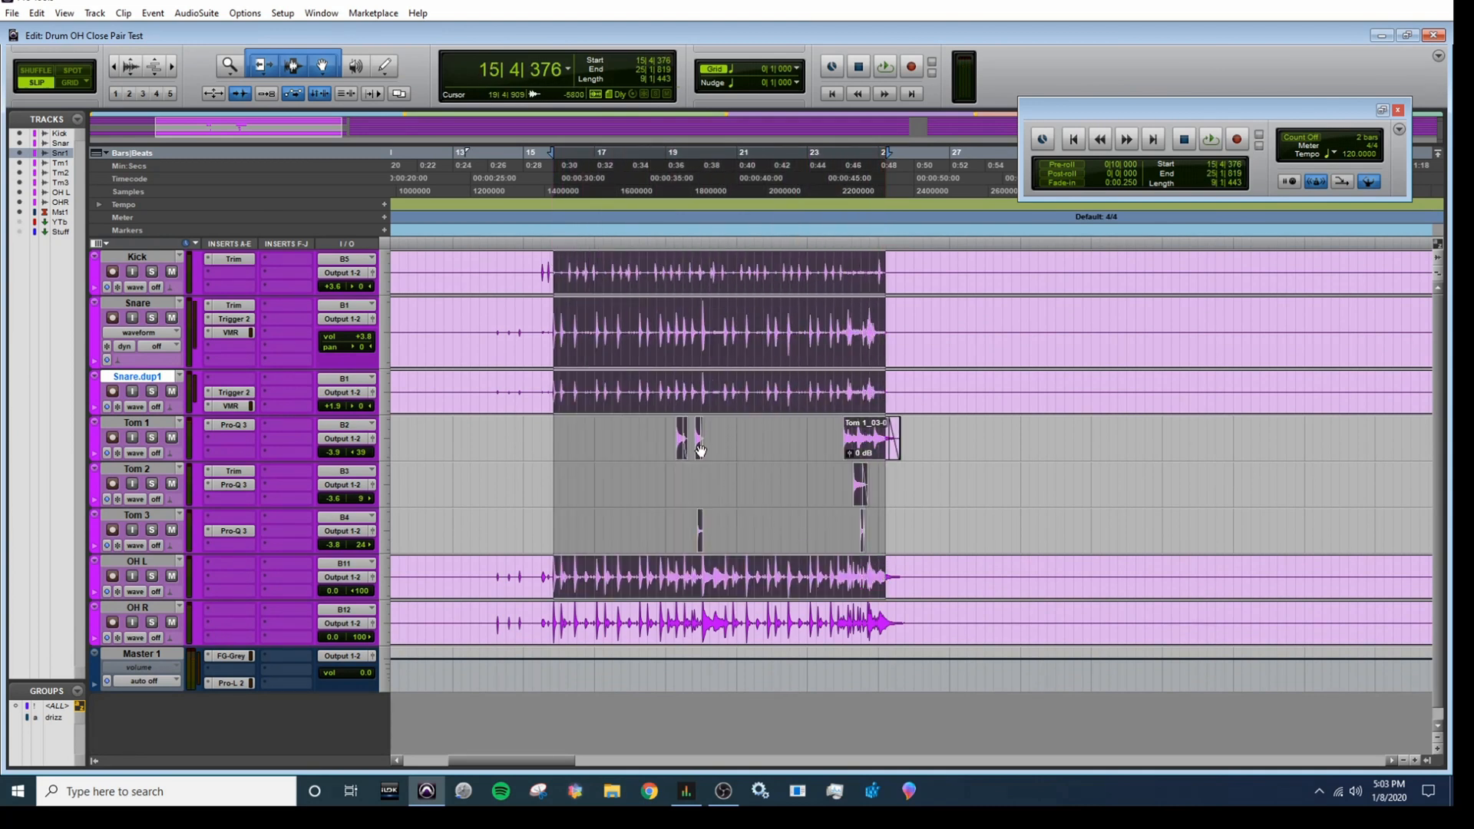
key(space)
Extend the timeline selection to start at 13|4|847 and end at 27|4|008
key(ctrl+bracketleft)
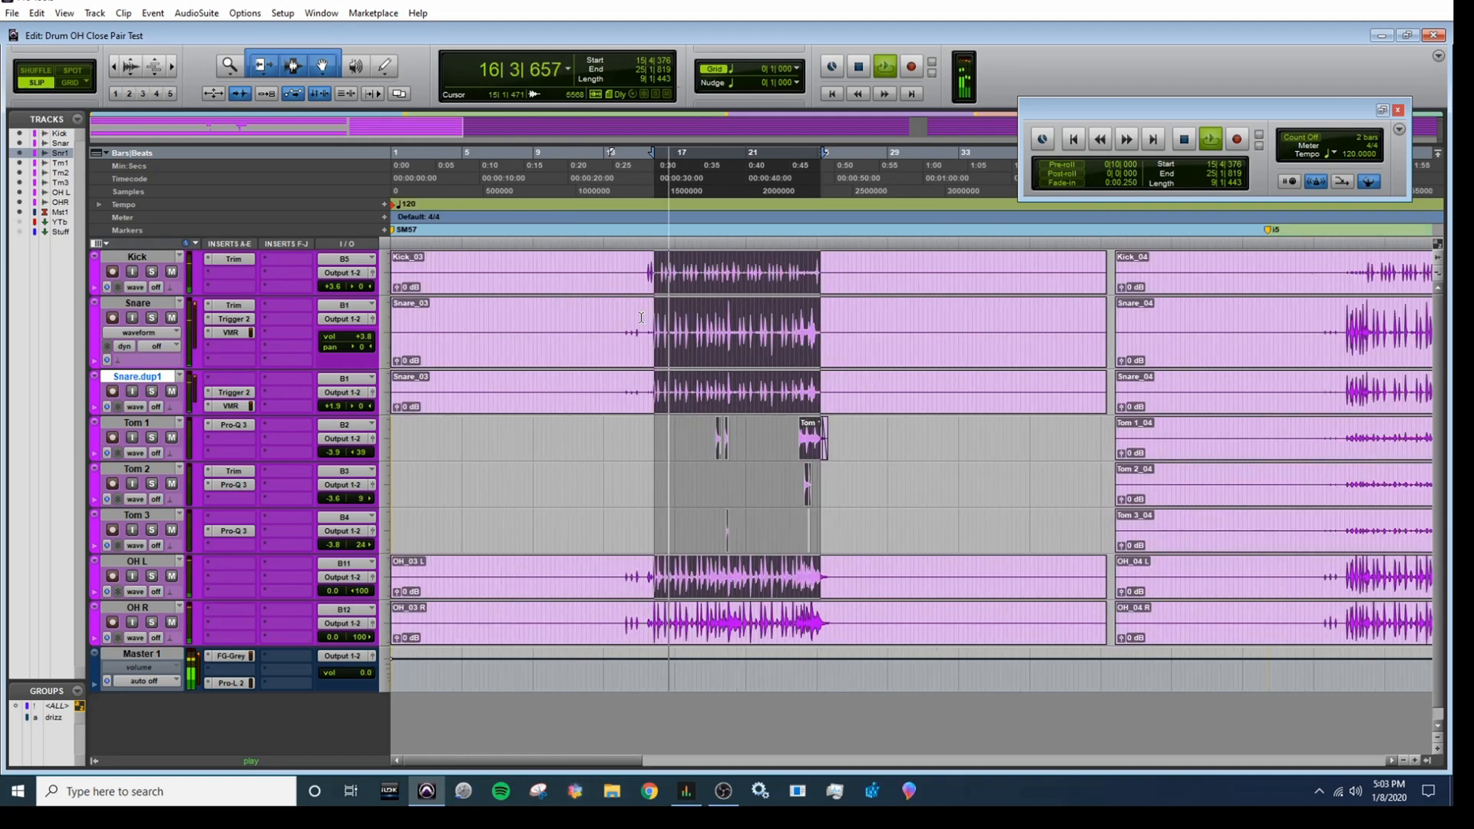
drag(652, 152, 624, 153)
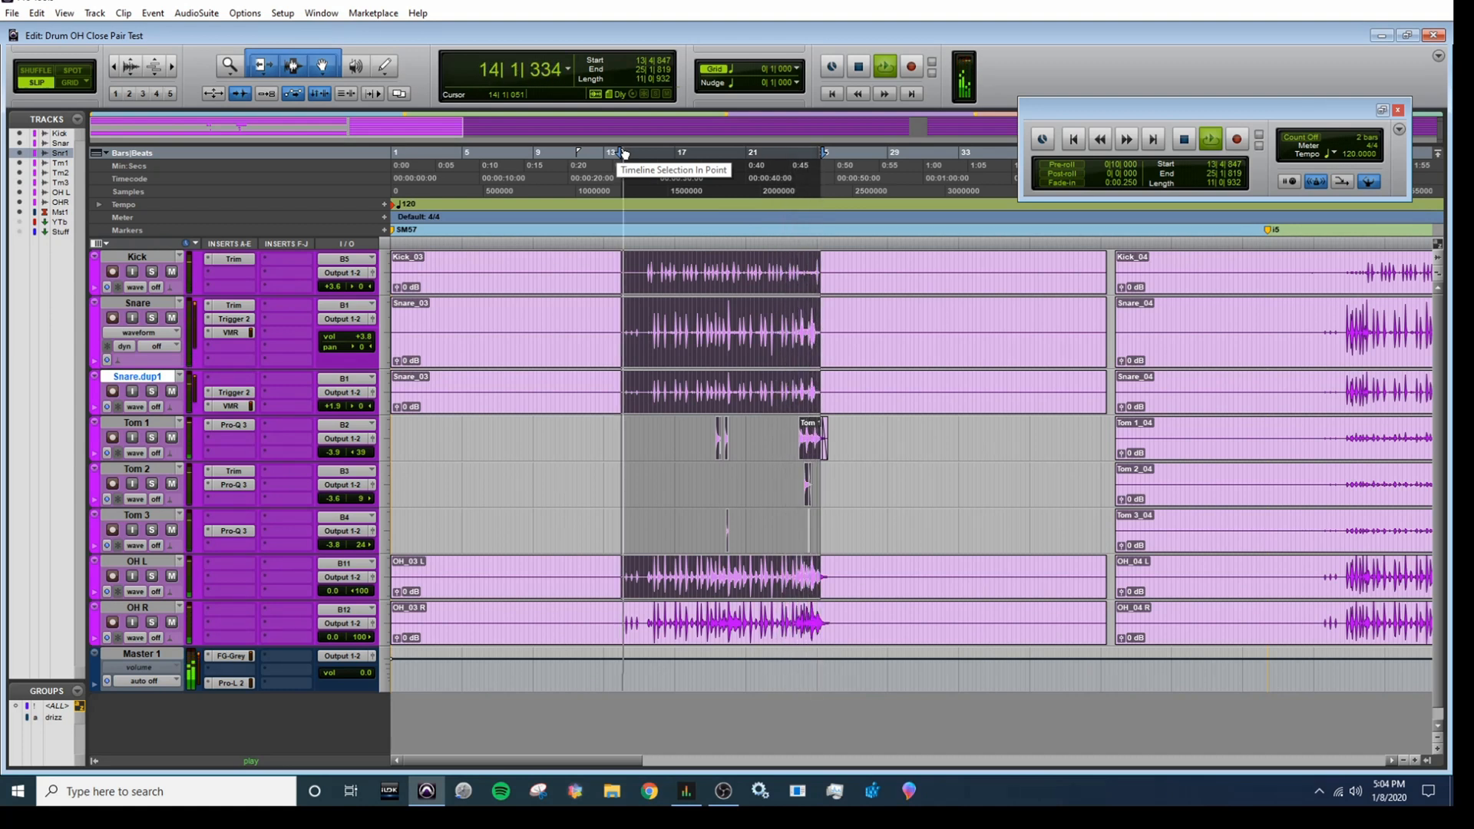
key(space)
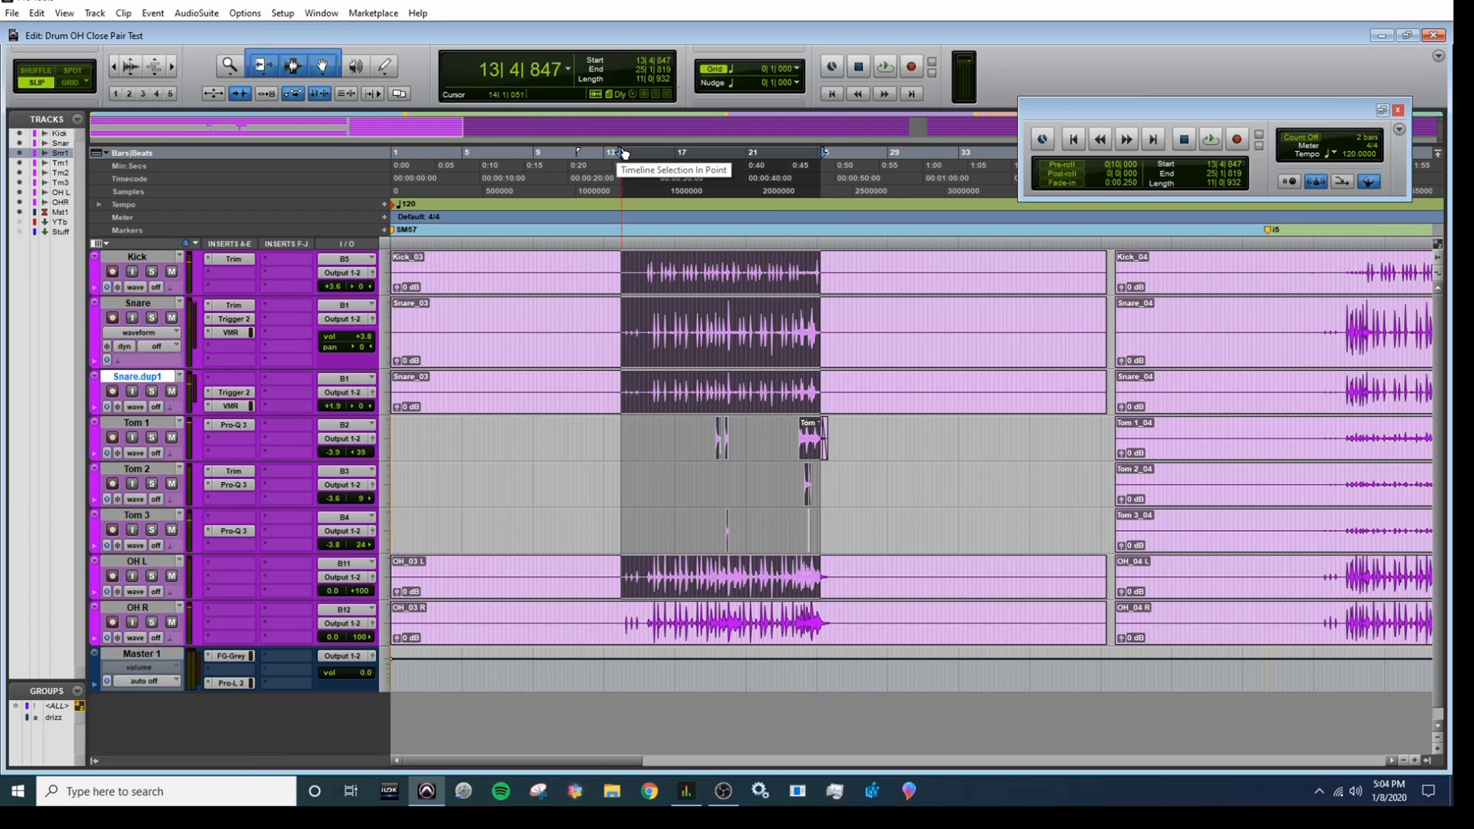
drag(826, 159, 866, 175)
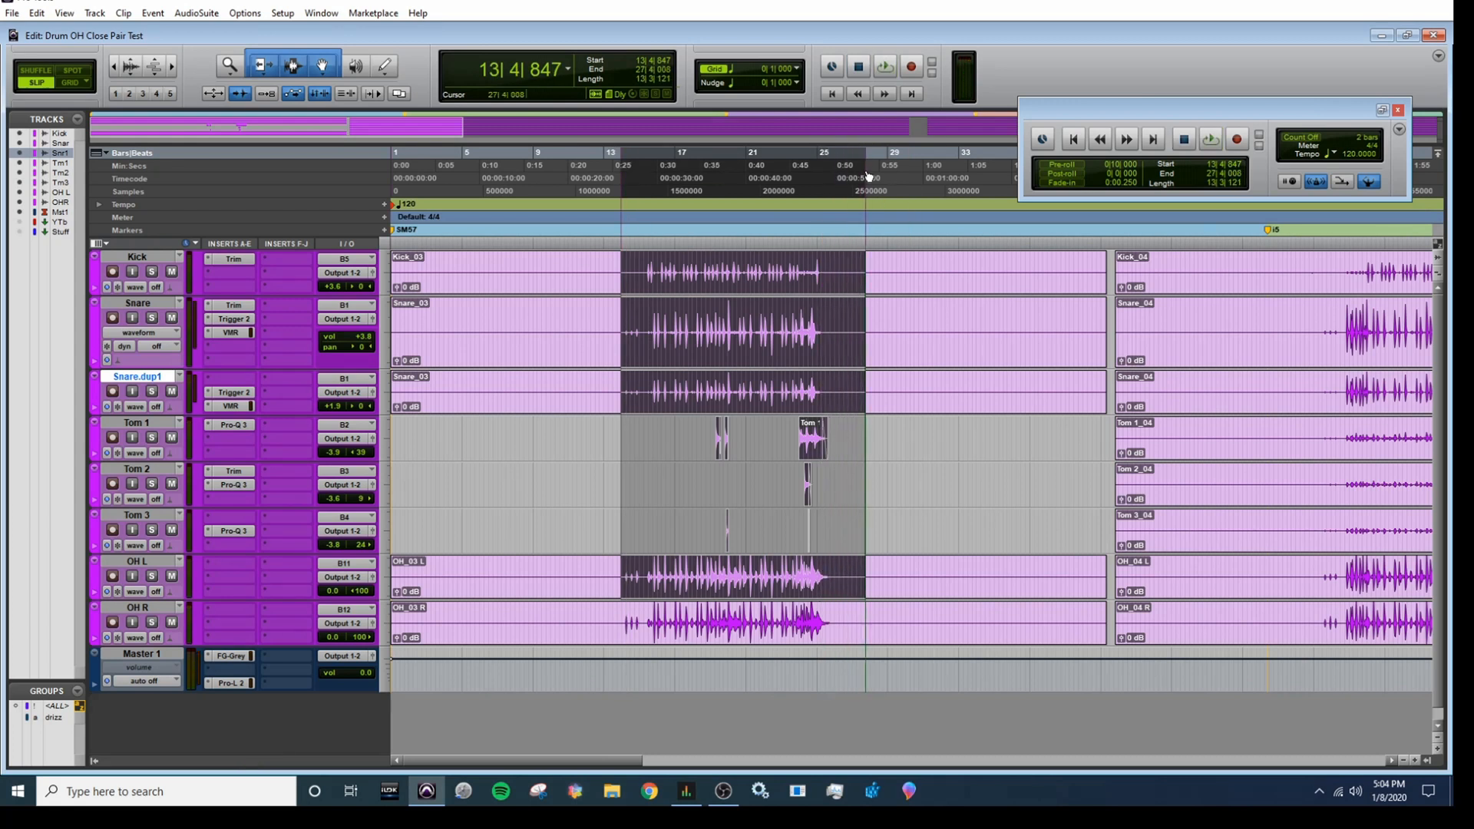